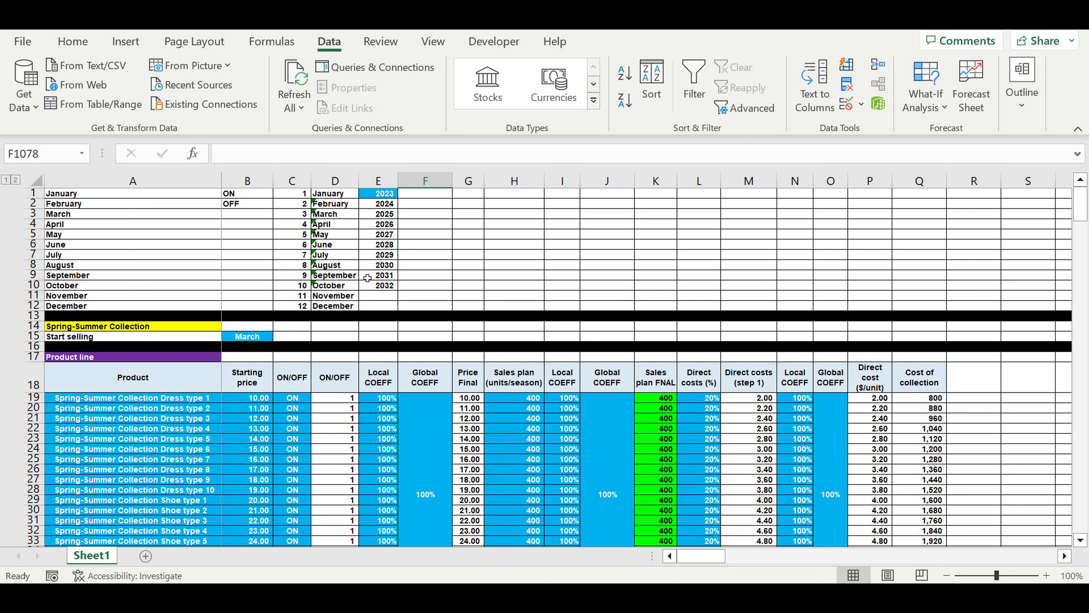
Examine the blue input cells: the first year, the start selling month, and the product line's name, price, coefficient and sales plan columns.
{"action": "left_click", "coordinate": [382, 234]}
{"action": "left_click", "coordinate": [383, 195]}
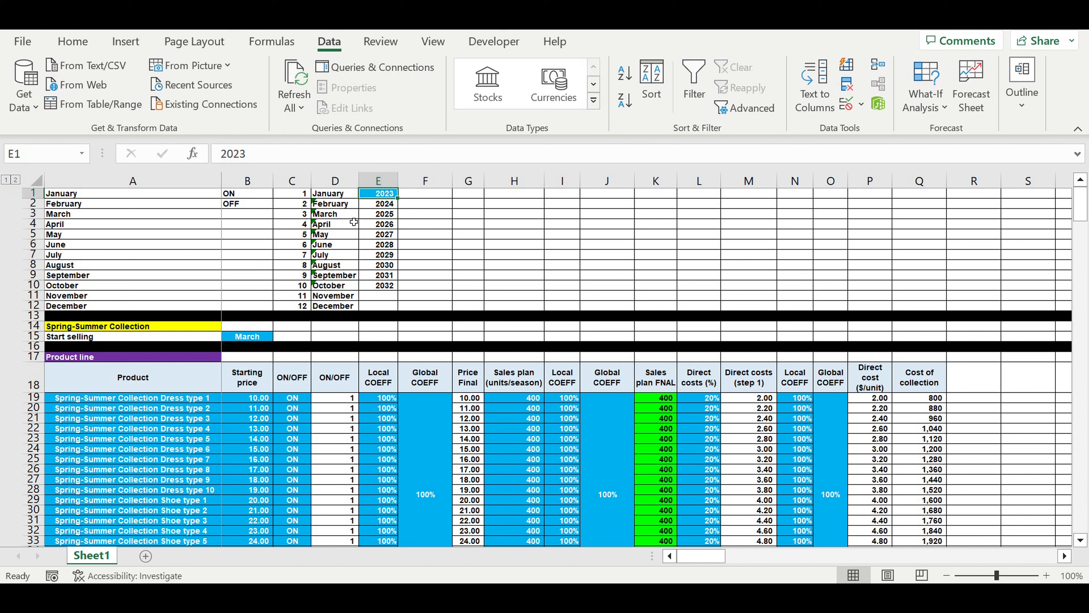
{"action": "left_click", "coordinate": [383, 225]}
{"action": "left_click", "coordinate": [383, 197]}
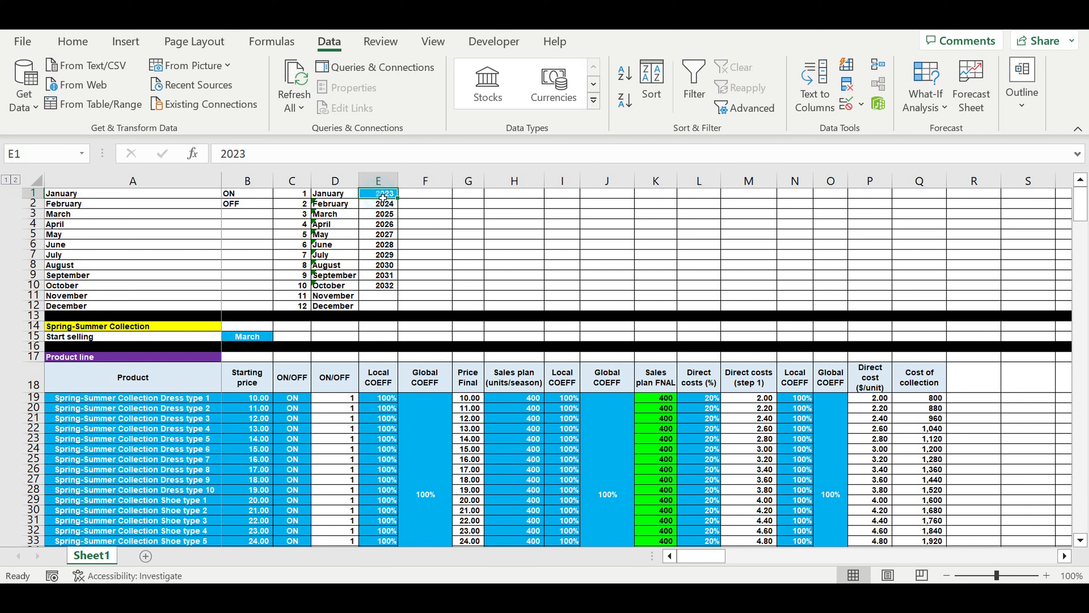
{"action": "left_click", "coordinate": [242, 341]}
{"action": "left_click_drag", "start_coordinate": [176, 400], "coordinate": [295, 510]}
{"action": "left_click_drag", "start_coordinate": [383, 402], "coordinate": [419, 493]}
{"action": "left_click_drag", "start_coordinate": [531, 404], "coordinate": [598, 511]}
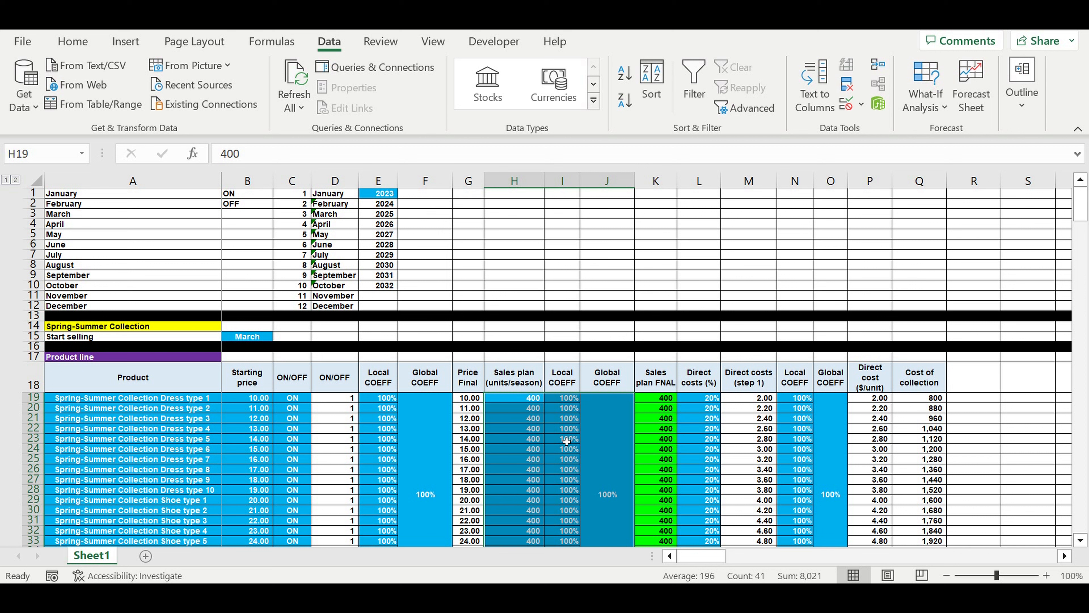
{"action": "left_click", "coordinate": [383, 195]}
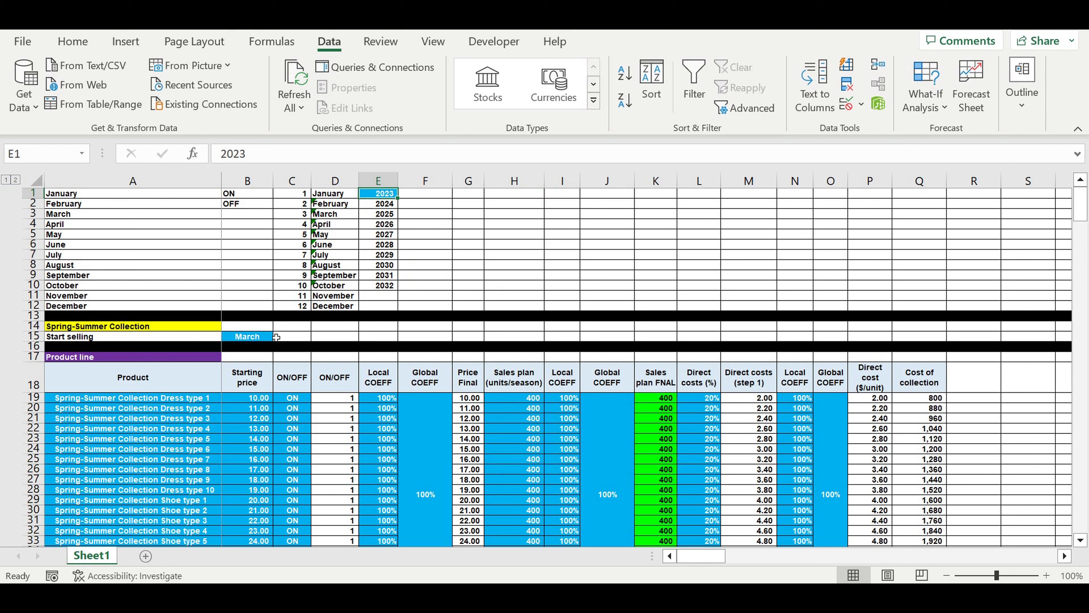
Examine the months available for the Spring-Summer Collection's start of selling in B15.
{"action": "left_click", "coordinate": [257, 338]}
{"action": "left_click", "coordinate": [71, 329]}
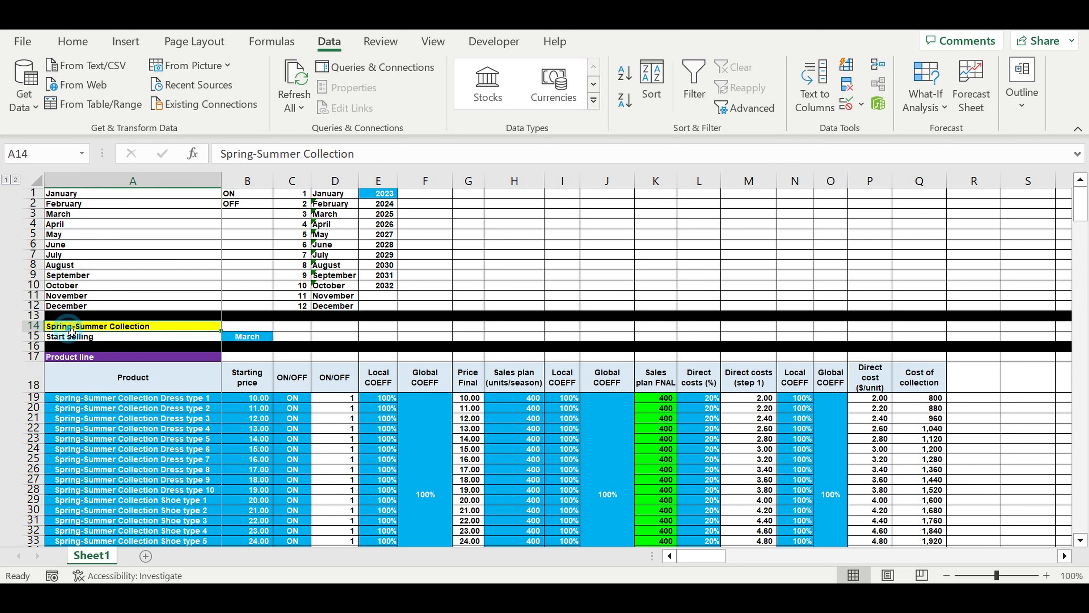
{"action": "left_click", "coordinate": [242, 337]}
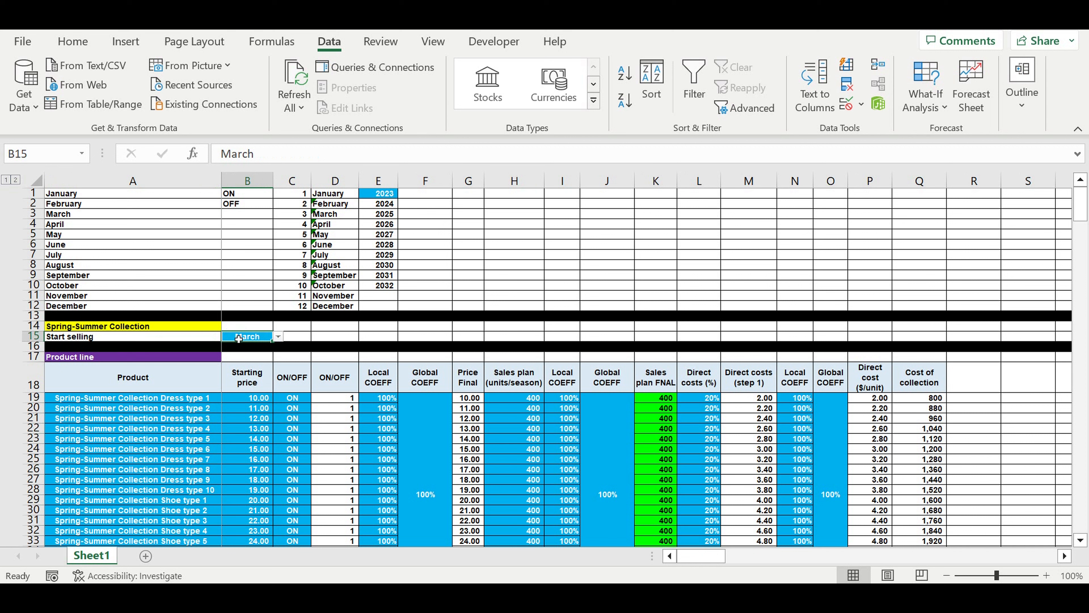
{"action": "left_click", "coordinate": [278, 337]}
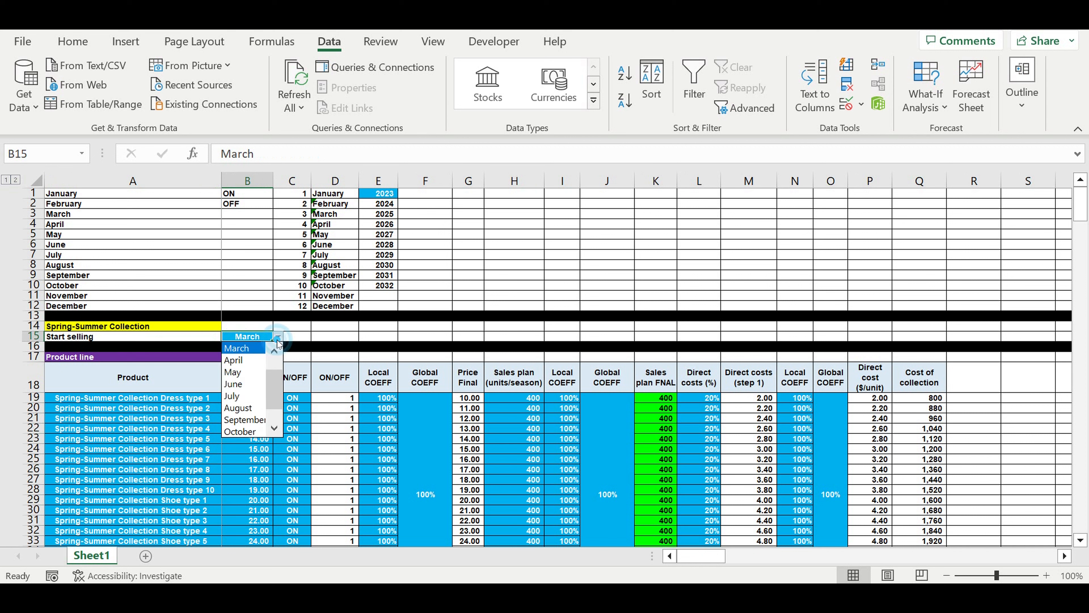
{"action": "left_click", "coordinate": [321, 395]}
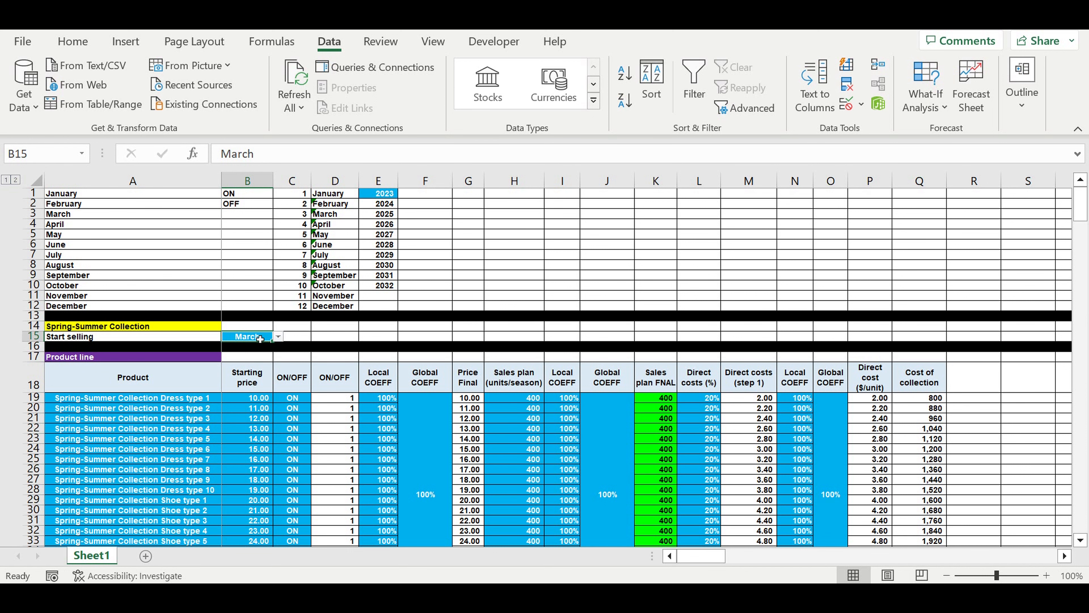
Examine the product line's product names, starting prices, ON/OFF switches, and local and global price coefficients.
{"action": "scroll", "coordinate": [127, 405], "scroll_direction": "down", "scroll_amount": 2}
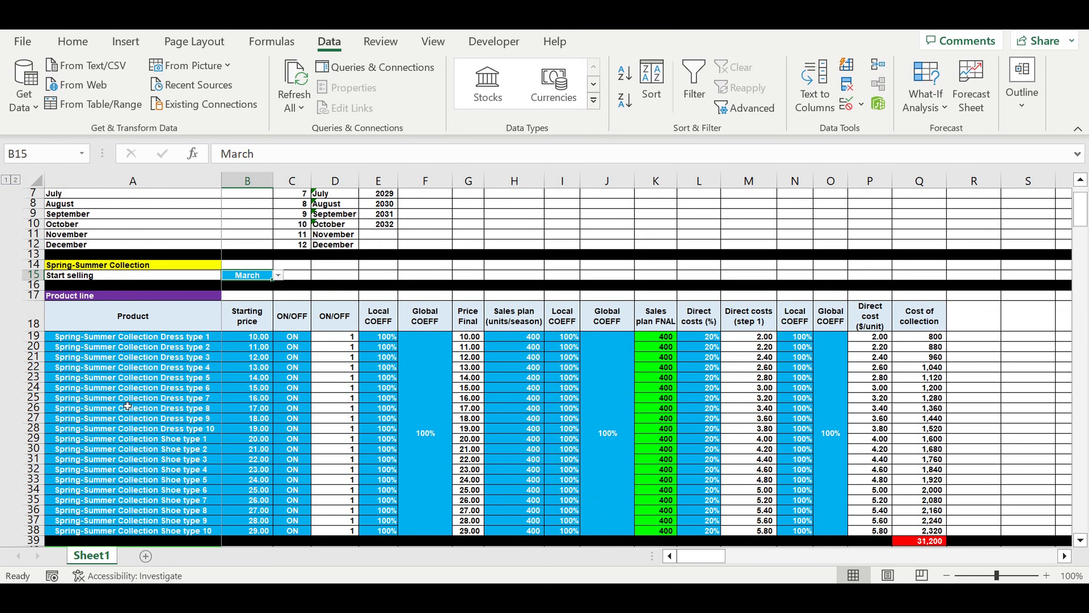
{"action": "left_click_drag", "start_coordinate": [155, 337], "coordinate": [143, 535]}
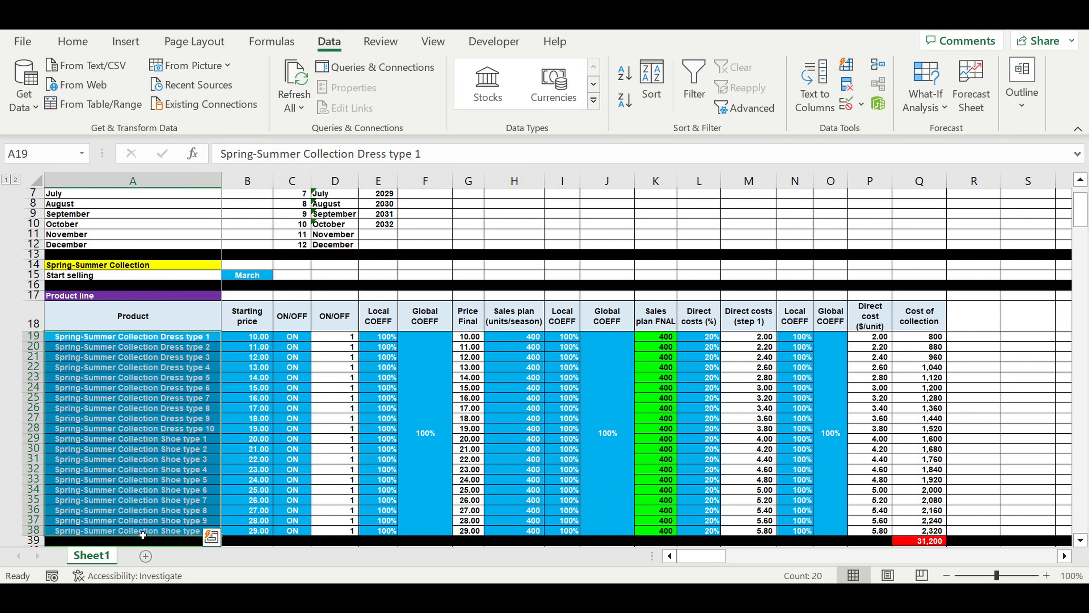
{"action": "left_click", "coordinate": [139, 421]}
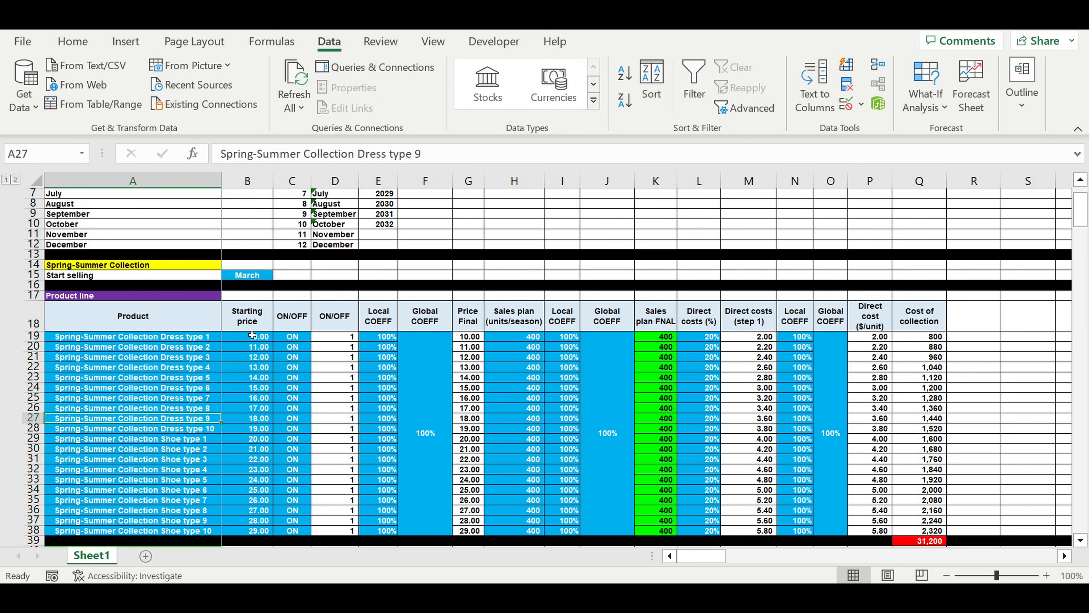
{"action": "left_click_drag", "start_coordinate": [250, 337], "coordinate": [272, 485]}
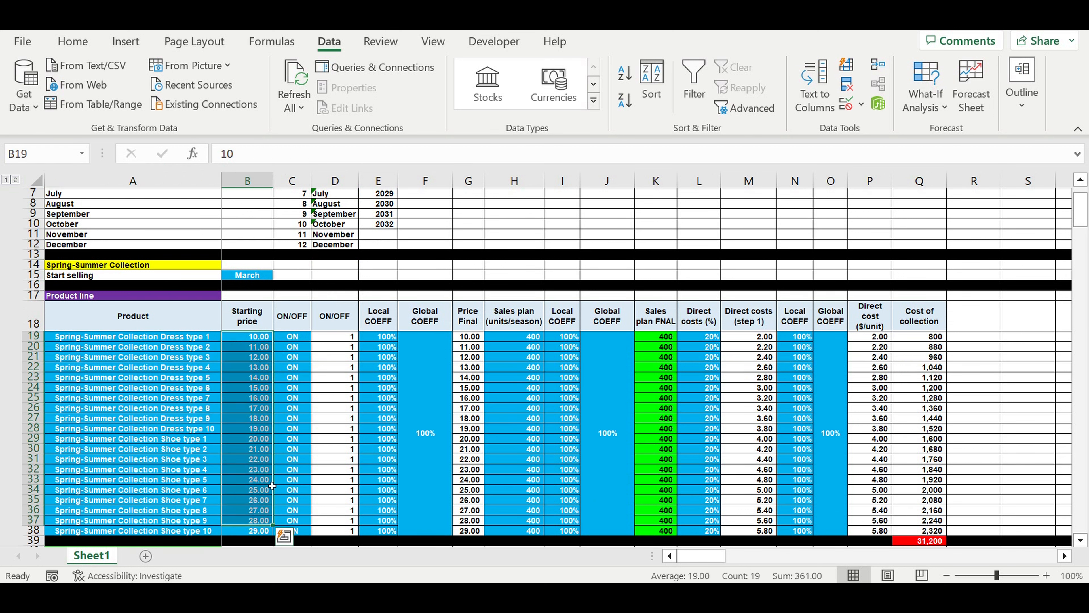
{"action": "left_click_drag", "start_coordinate": [292, 356], "coordinate": [292, 531]}
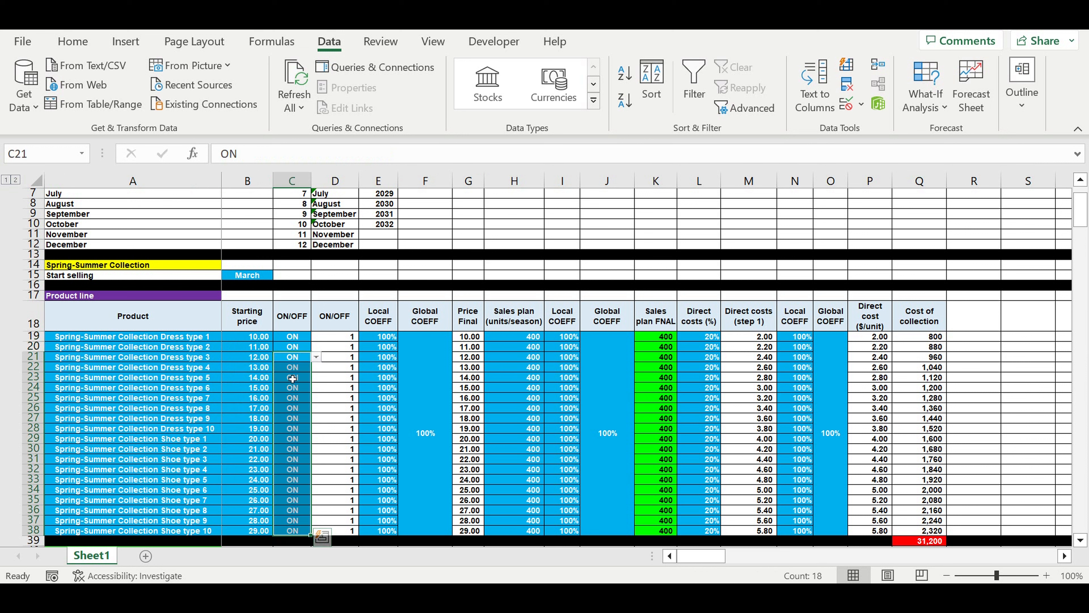
{"action": "left_click_drag", "start_coordinate": [379, 336], "coordinate": [429, 492]}
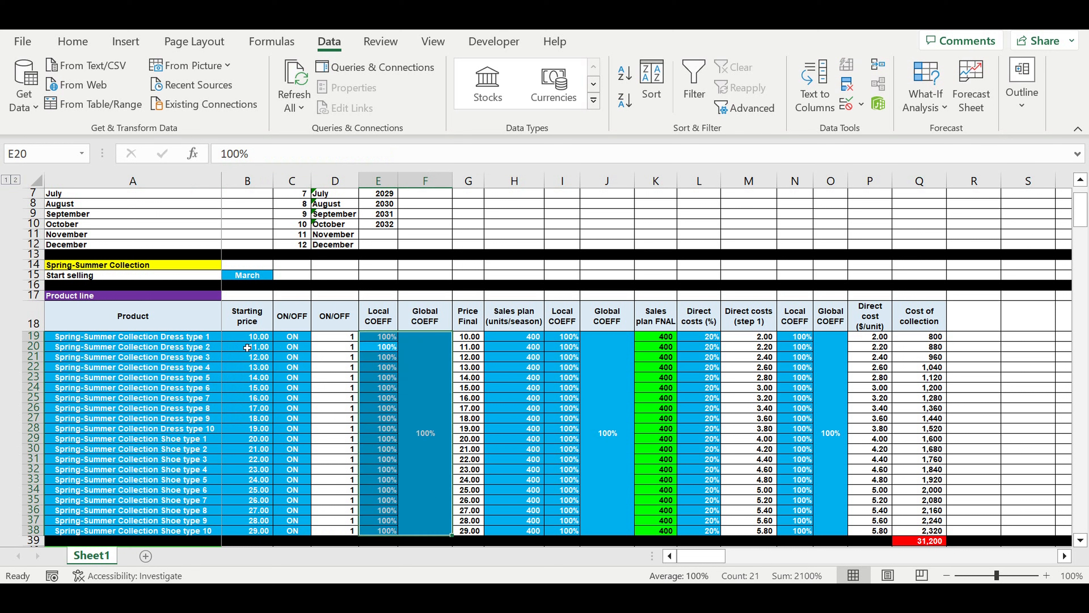
{"action": "left_click_drag", "start_coordinate": [247, 347], "coordinate": [257, 490]}
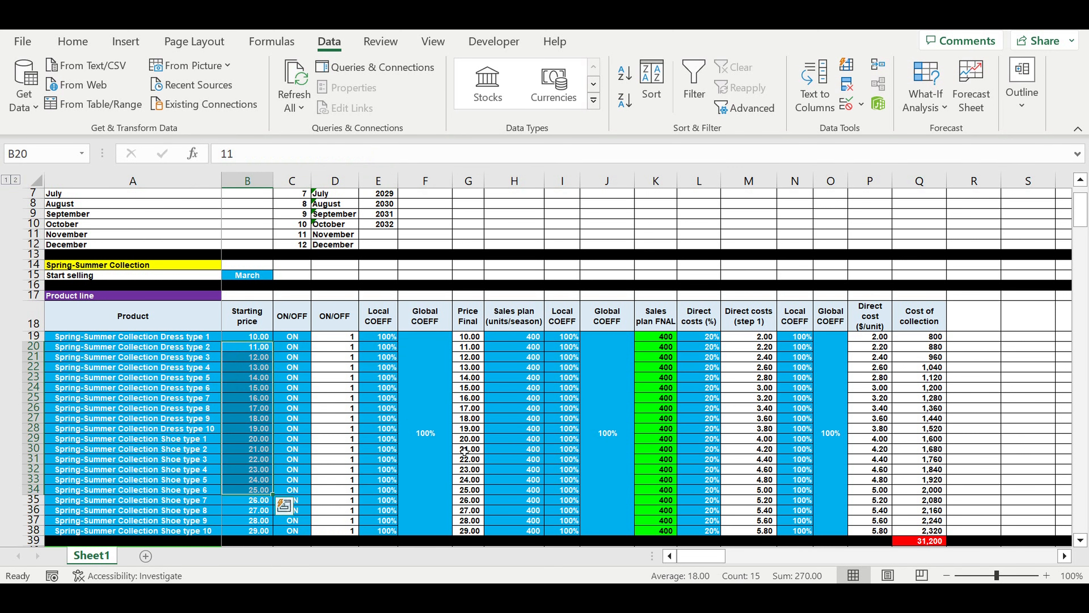
Examine the product line's seasonal sales plan units, direct cost percentages, and their local and global coefficients.
{"action": "left_click_drag", "start_coordinate": [602, 367], "coordinate": [572, 373]}
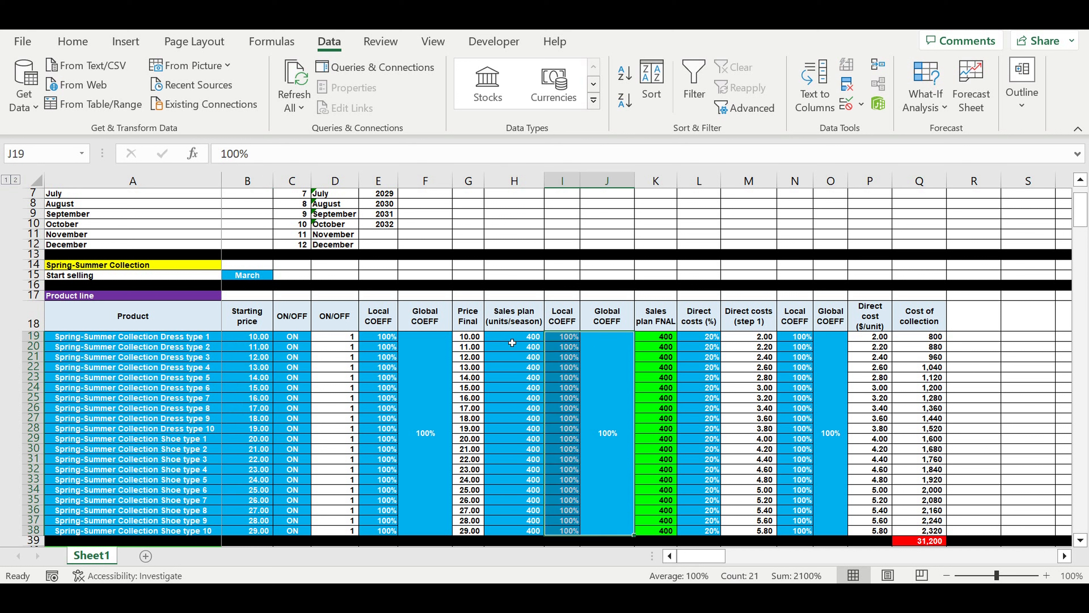
{"action": "left_click_drag", "start_coordinate": [510, 341], "coordinate": [515, 531]}
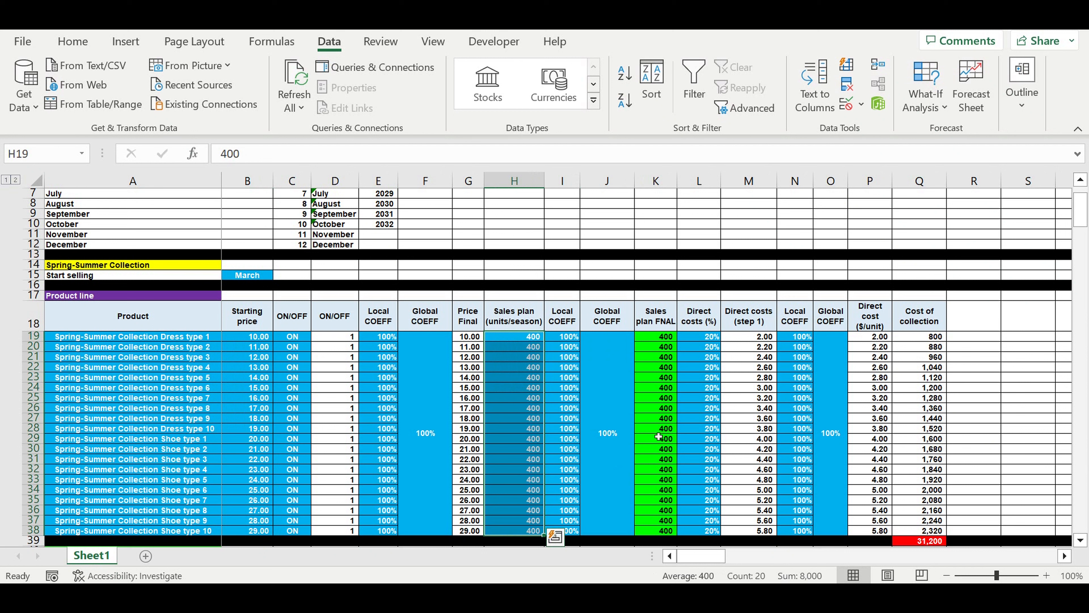
{"action": "left_click", "coordinate": [706, 341]}
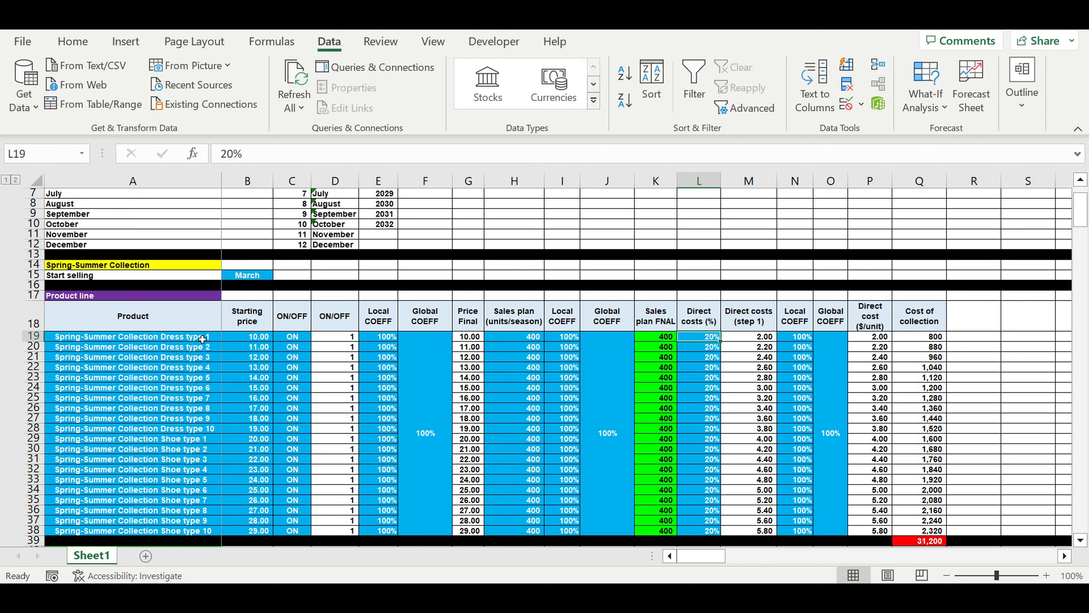
{"action": "left_click_drag", "start_coordinate": [198, 339], "coordinate": [193, 442]}
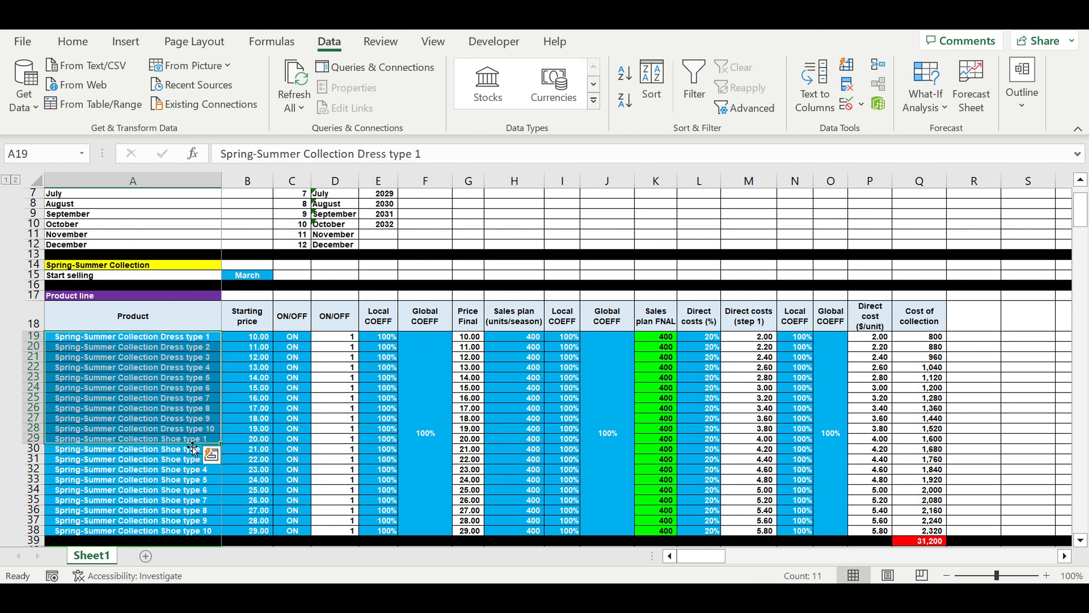
{"action": "left_click_drag", "start_coordinate": [825, 365], "coordinate": [803, 363]}
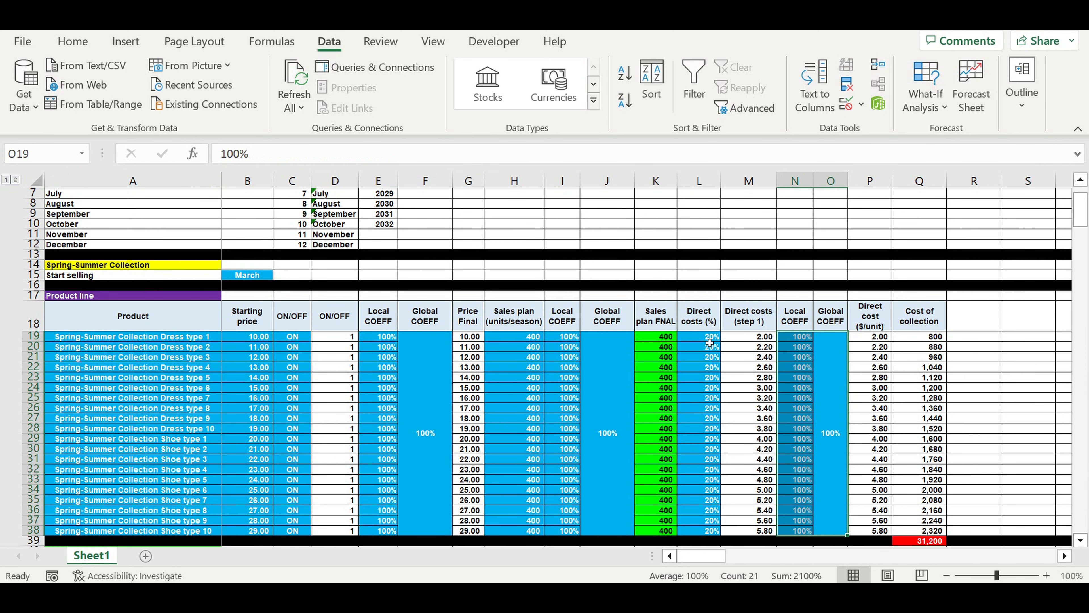
{"action": "left_click_drag", "start_coordinate": [705, 340], "coordinate": [705, 489]}
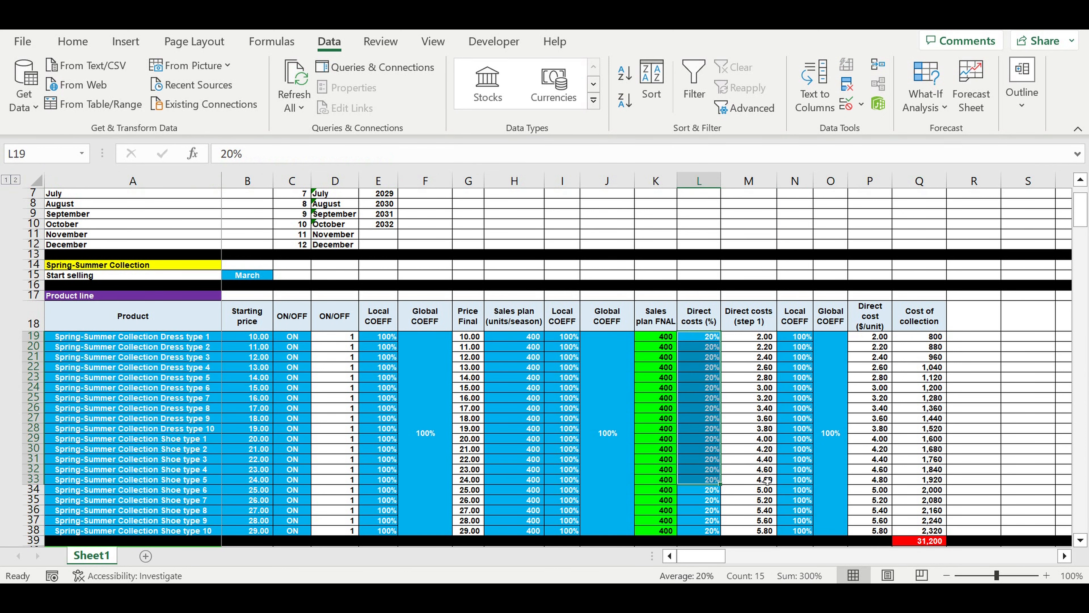
{"action": "left_click", "coordinate": [824, 394]}
{"action": "left_click_drag", "start_coordinate": [814, 395], "coordinate": [804, 395]}
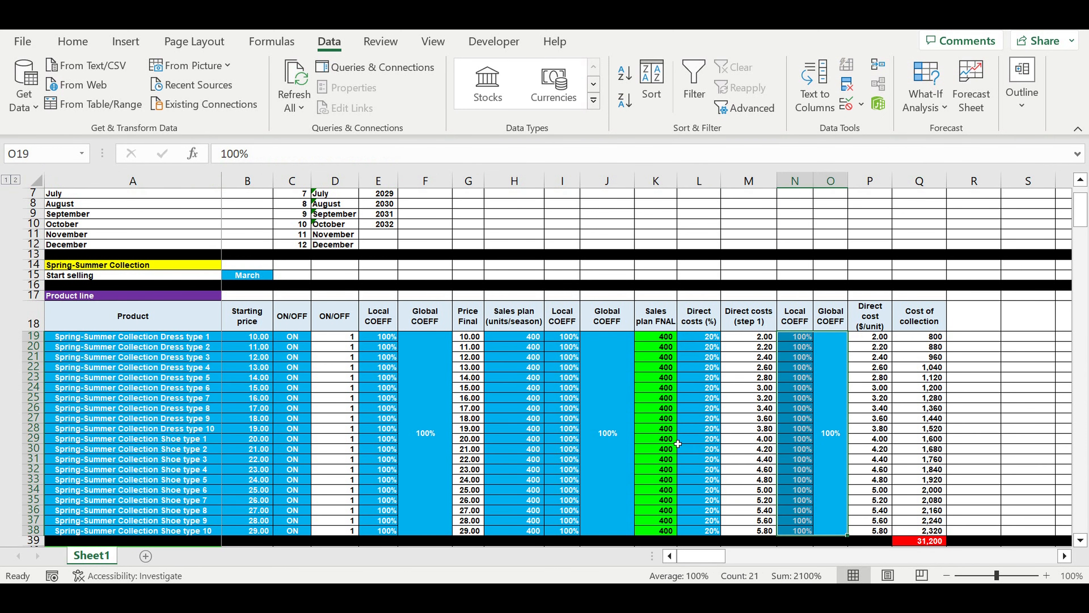
Examine the monthly discount percentages from March to February for all products in the Price discounting table.
{"action": "scroll", "coordinate": [678, 444], "scroll_direction": "down", "scroll_amount": 4}
{"action": "scroll", "coordinate": [678, 444], "scroll_direction": "down", "scroll_amount": 5}
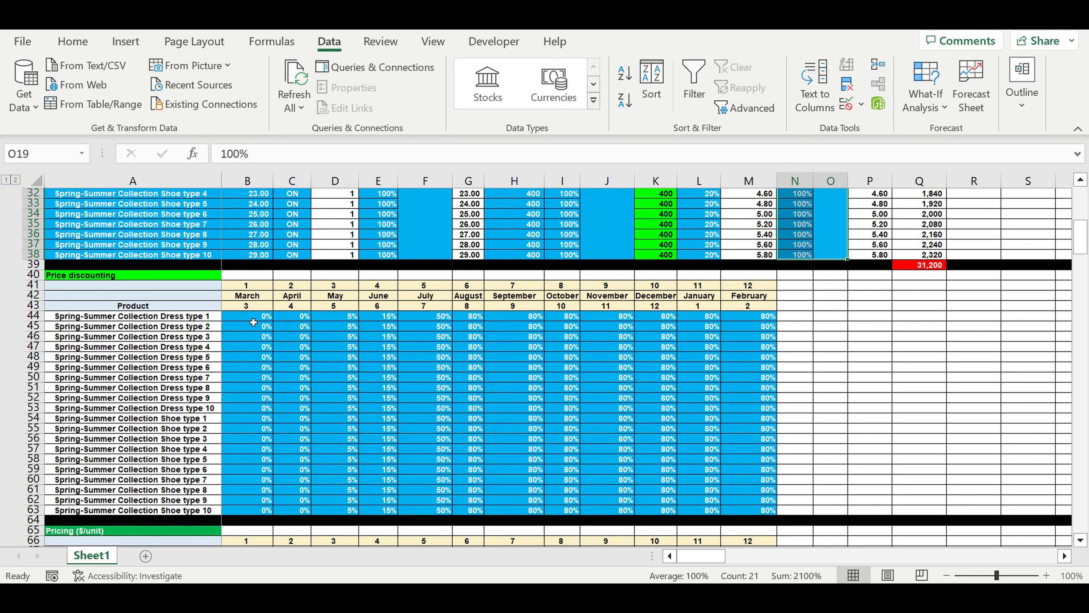
{"action": "left_click_drag", "start_coordinate": [253, 321], "coordinate": [737, 512]}
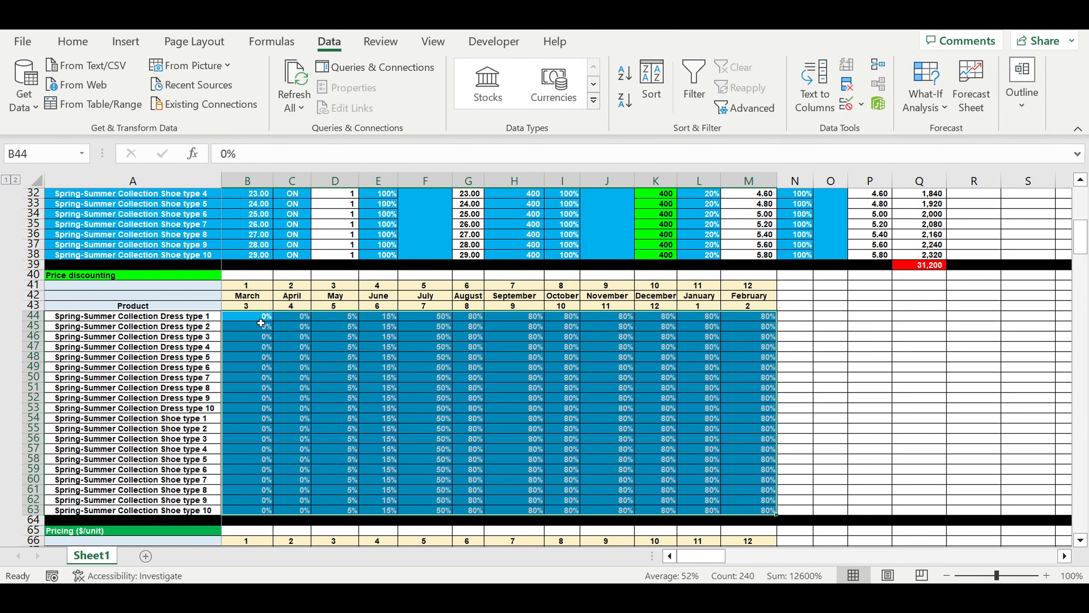
{"action": "left_click_drag", "start_coordinate": [255, 321], "coordinate": [257, 438]}
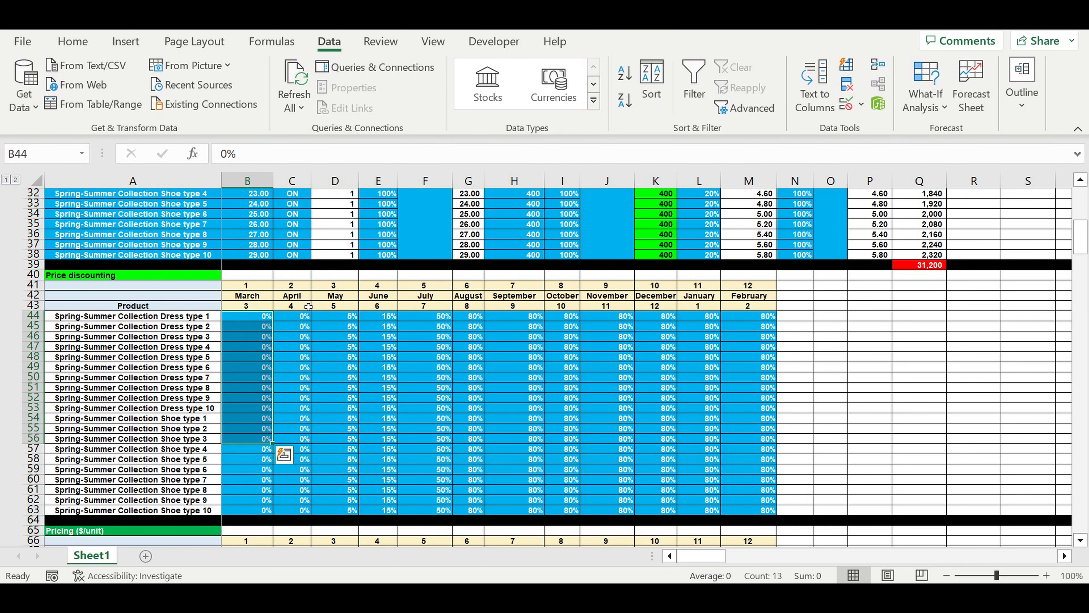
{"action": "left_click_drag", "start_coordinate": [299, 320], "coordinate": [343, 438]}
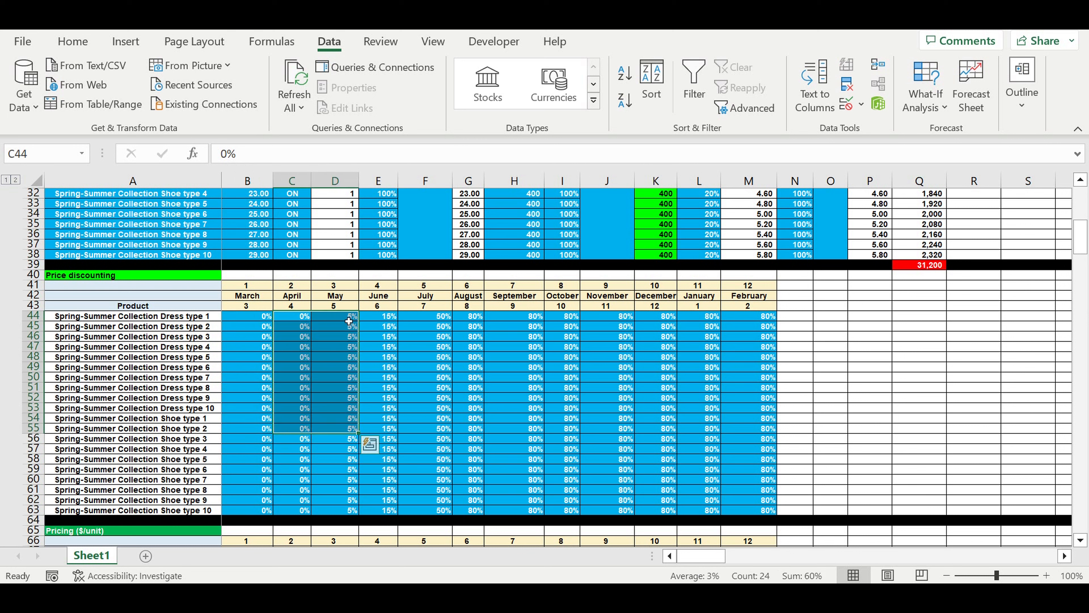
{"action": "left_click", "coordinate": [345, 317]}
{"action": "left_click_drag", "start_coordinate": [427, 344], "coordinate": [745, 518]}
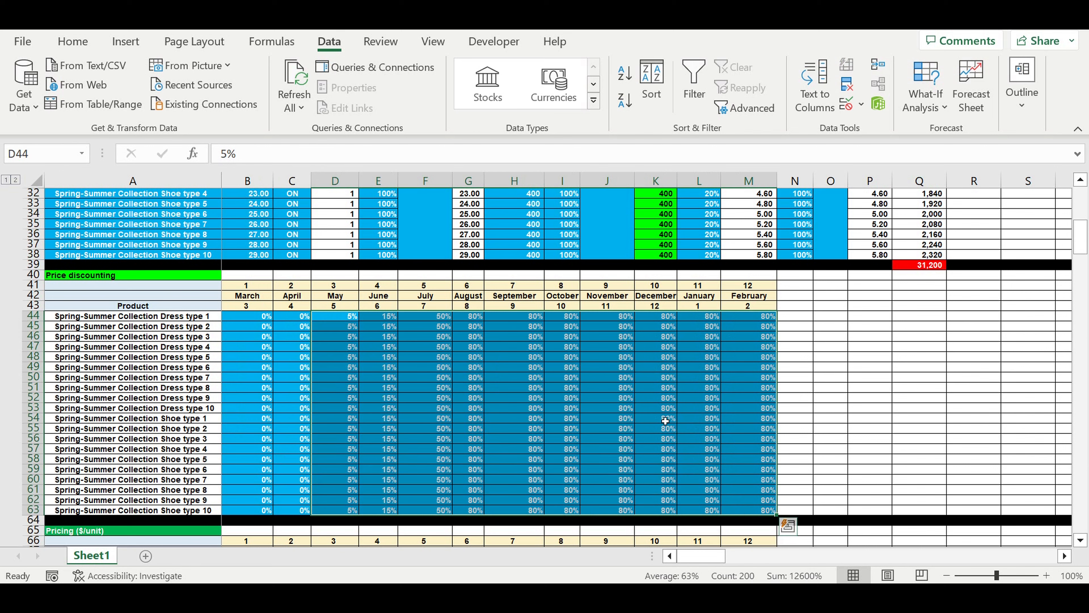
{"action": "left_click", "coordinate": [662, 419]}
Examine the Sales plan allocation table's month headers and monthly percentages, including the March and April shares of Dress type 1.
{"action": "scroll", "coordinate": [665, 420], "scroll_direction": "down", "scroll_amount": 4}
{"action": "scroll", "coordinate": [666, 419], "scroll_direction": "down", "scroll_amount": 11}
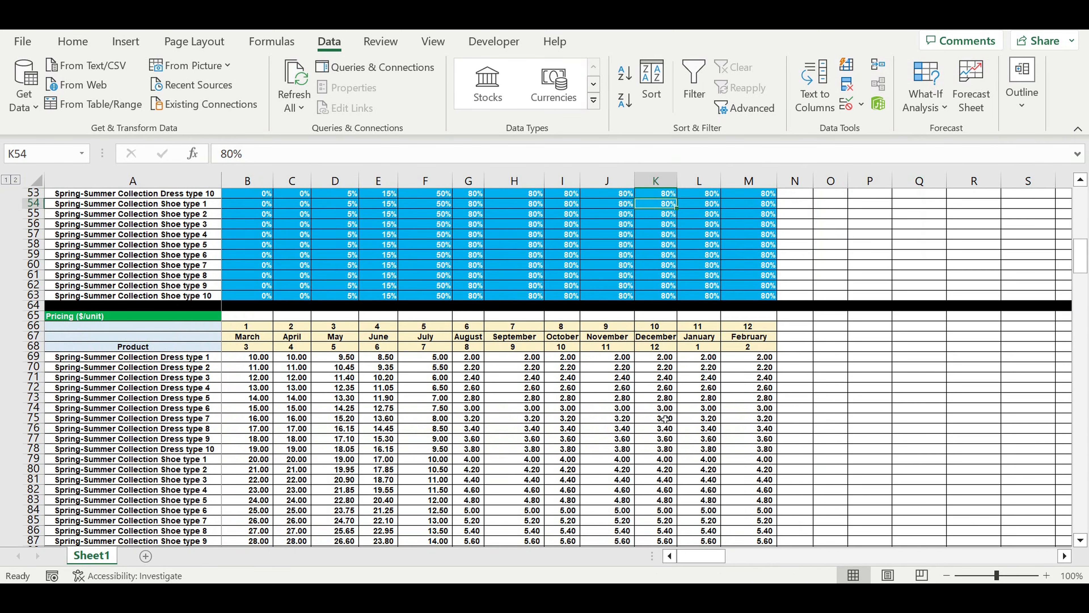
{"action": "scroll", "coordinate": [666, 419], "scroll_direction": "down", "scroll_amount": 2}
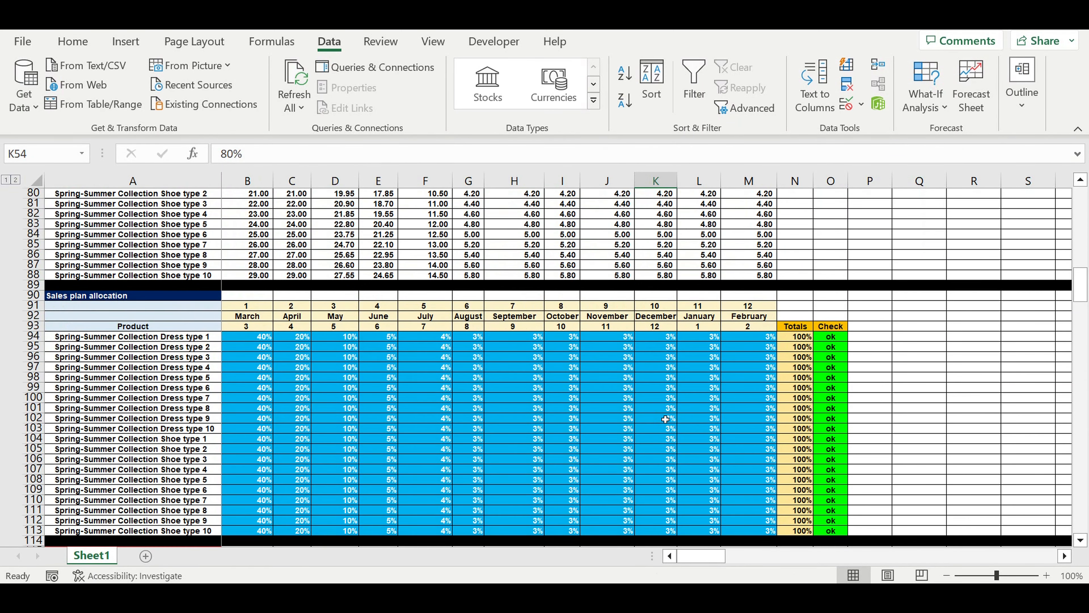
{"action": "left_click_drag", "start_coordinate": [255, 308], "coordinate": [750, 504]}
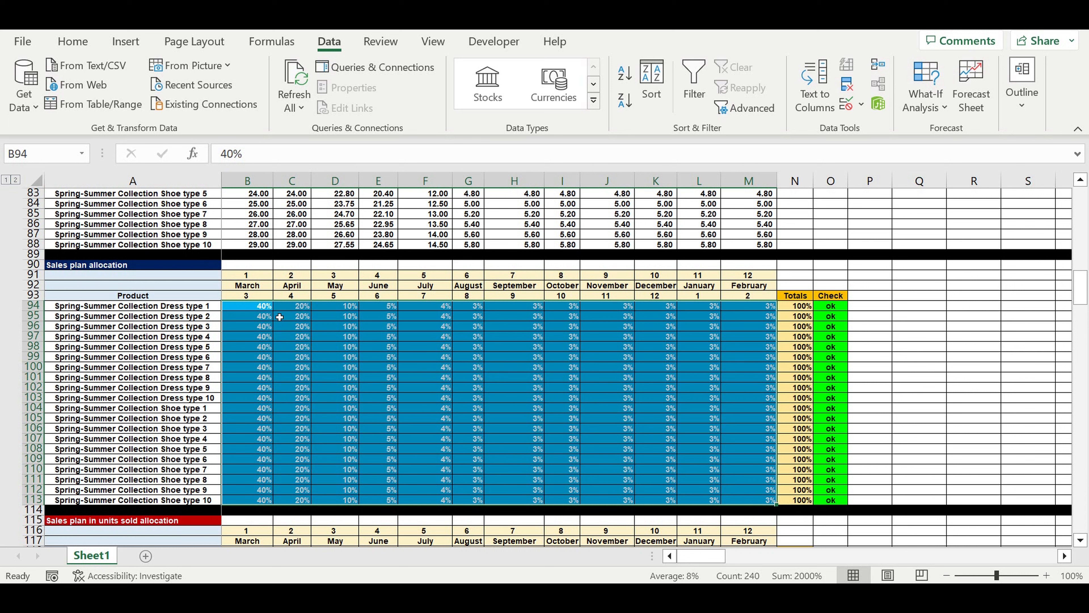
{"action": "left_click_drag", "start_coordinate": [245, 291], "coordinate": [749, 290]}
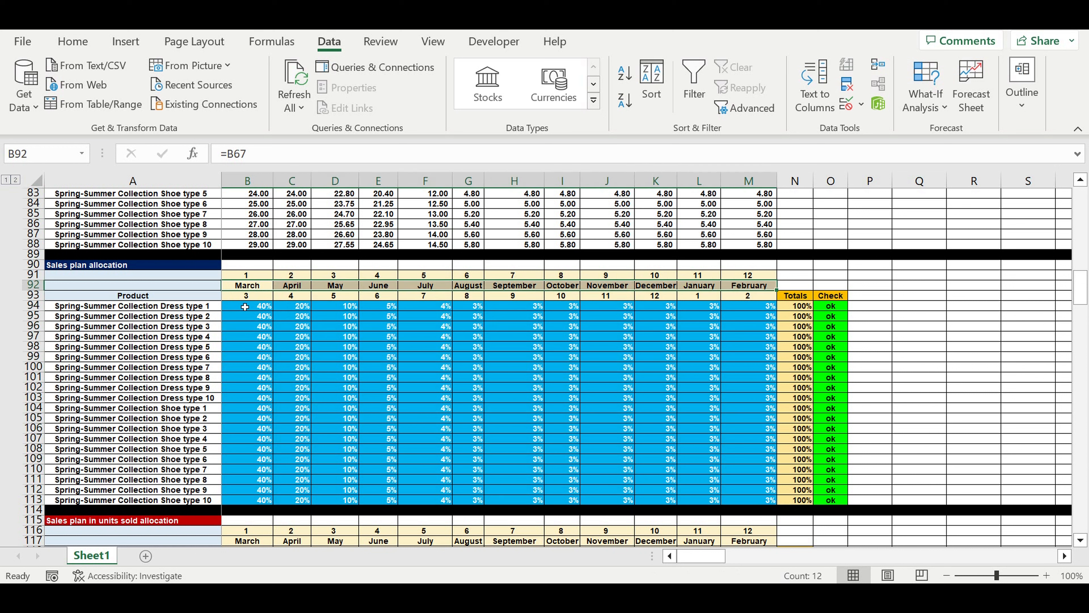
{"action": "left_click_drag", "start_coordinate": [244, 307], "coordinate": [262, 317]}
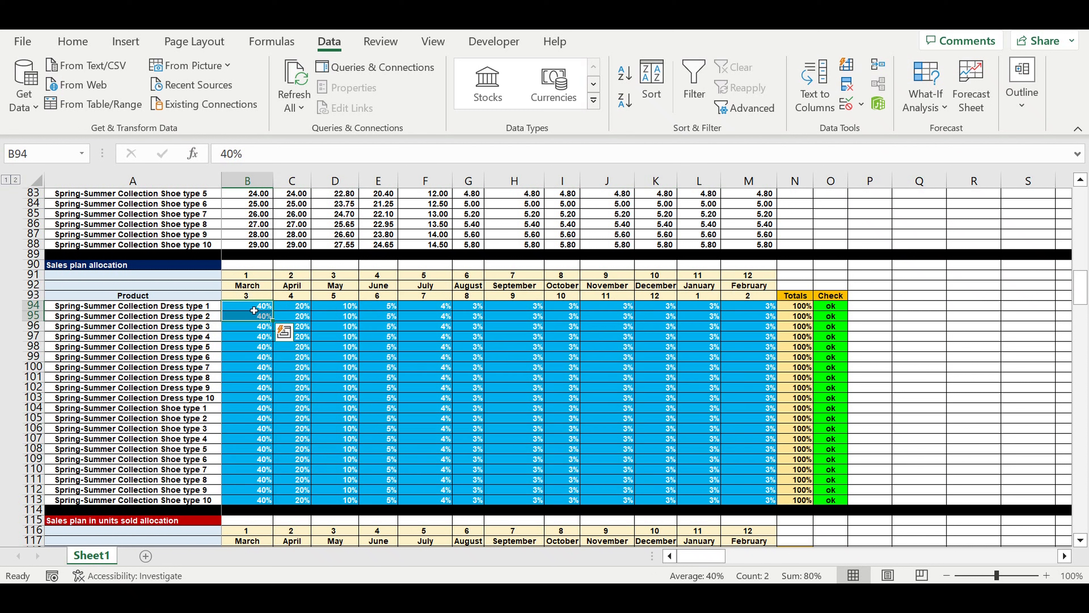
{"action": "left_click", "coordinate": [256, 308]}
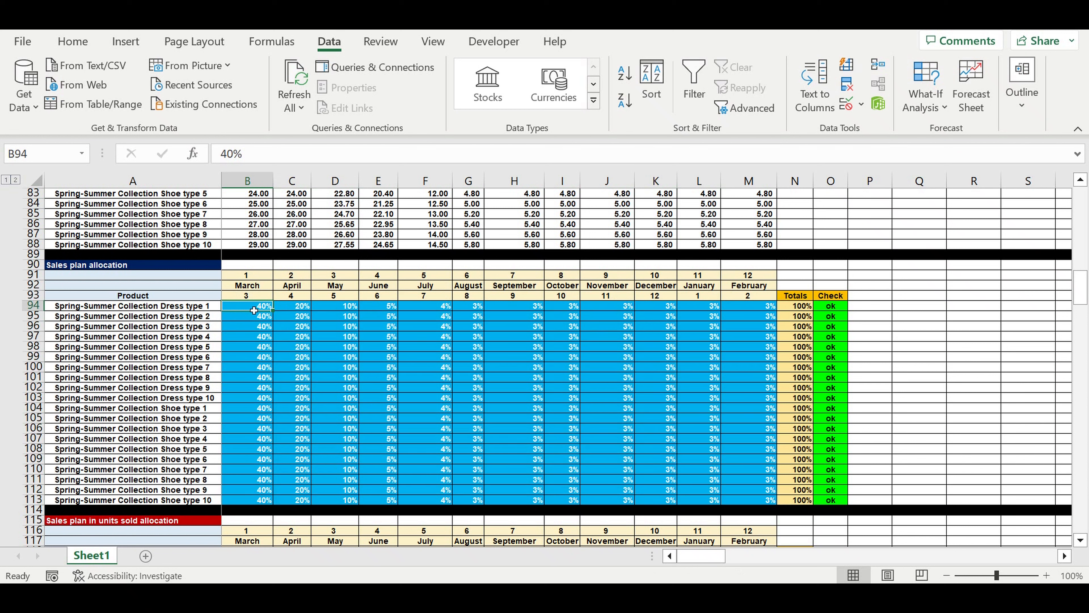
{"action": "left_click", "coordinate": [291, 310]}
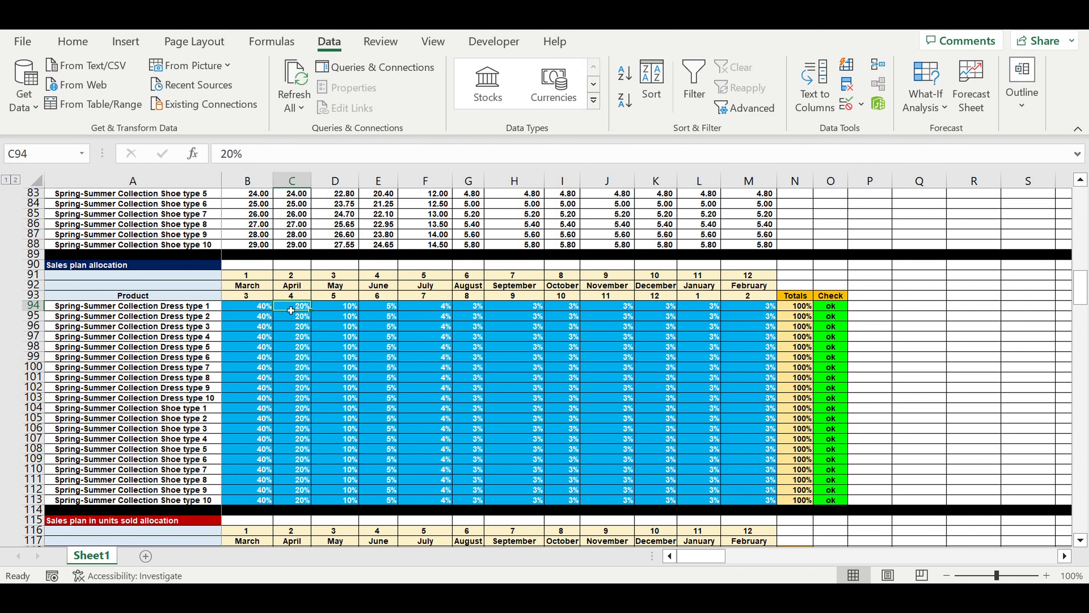
Set the February sales plan allocation of Spring-Summer Collection Dress type 1 to 2%.
{"action": "left_click", "coordinate": [744, 307]}
{"action": "type", "text": "2"}
{"action": "key", "text": "Return"}
Set the February sales plan allocation of Spring-Summer Collection Dress type 1 to 4%.
{"action": "left_click", "coordinate": [744, 309]}
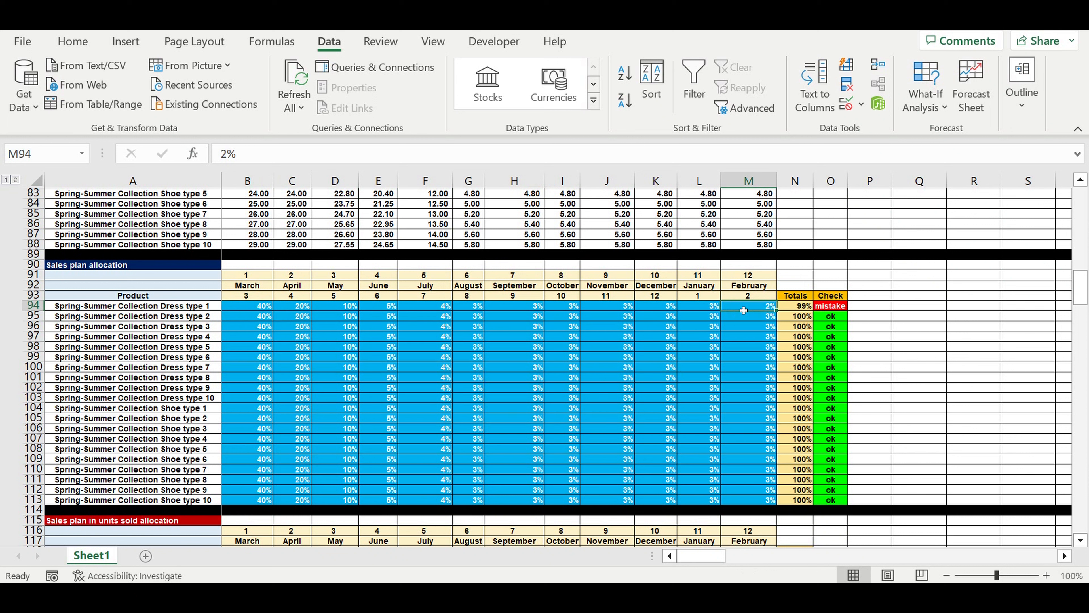
{"action": "type", "text": "4"}
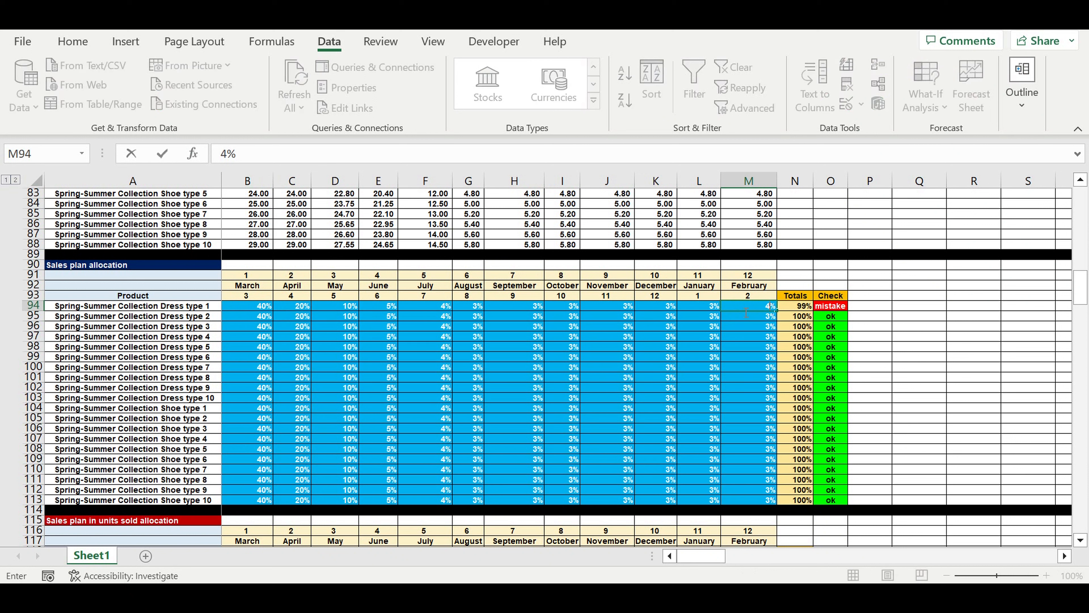
{"action": "key", "text": "Return"}
Set the February sales plan allocation of Spring-Summer Collection Dress type 1 to 3%.
{"action": "left_click", "coordinate": [760, 308]}
{"action": "type", "text": "3"}
{"action": "left_click", "coordinate": [771, 348]}
{"action": "left_click", "coordinate": [734, 388]}
Examine the Autumn-Winter Collection's start-selling month and its product names in the Product line table.
{"action": "scroll", "coordinate": [695, 372], "scroll_direction": "down", "scroll_amount": 4}
{"action": "scroll", "coordinate": [696, 372], "scroll_direction": "down", "scroll_amount": 19}
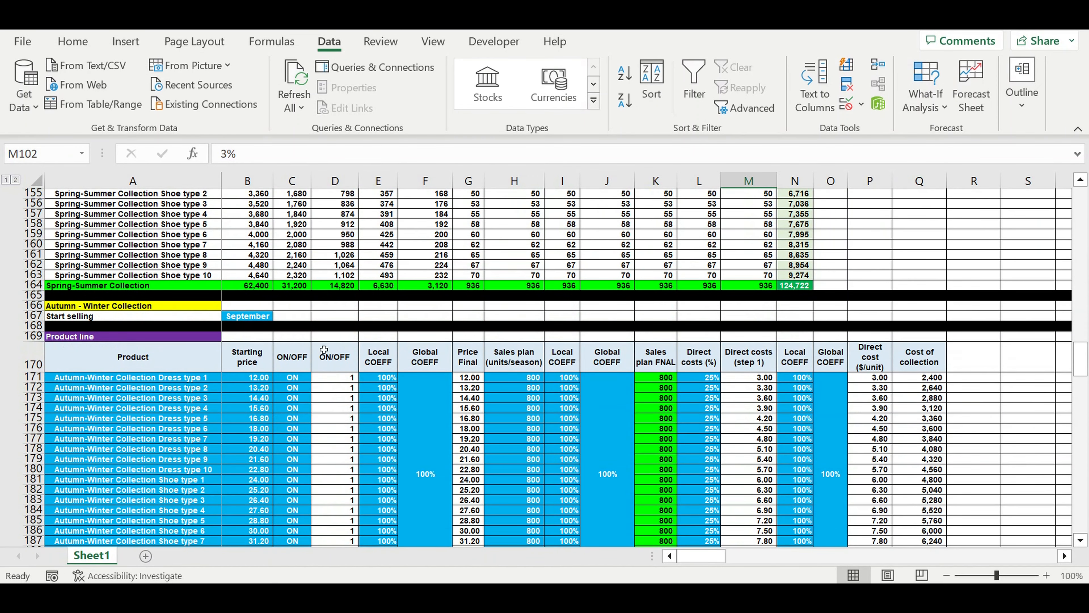
{"action": "left_click", "coordinate": [83, 306]}
{"action": "left_click", "coordinate": [255, 317]}
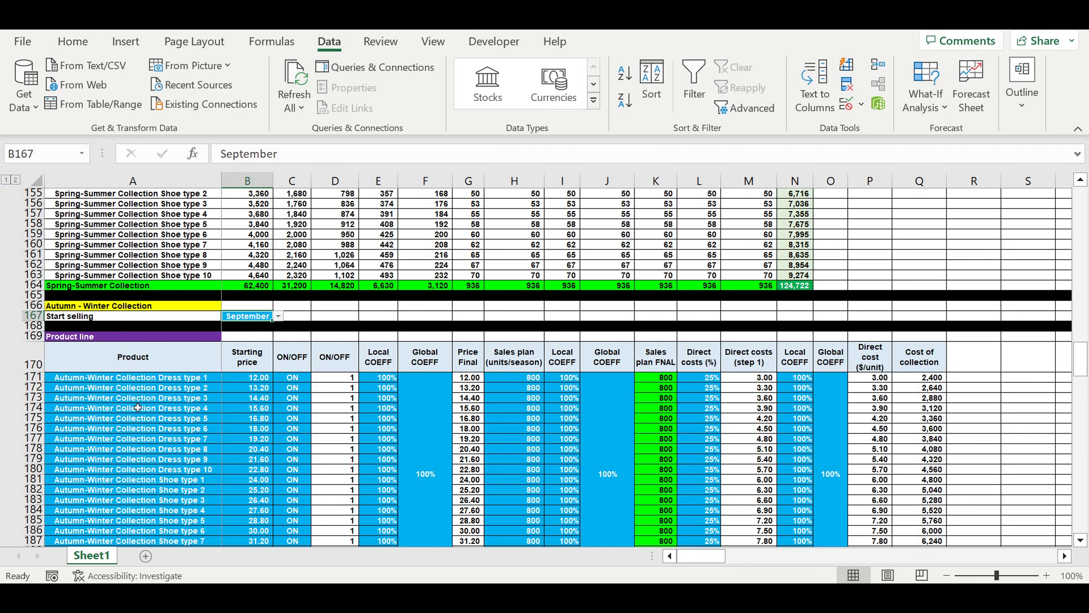
{"action": "left_click_drag", "start_coordinate": [117, 380], "coordinate": [260, 427]}
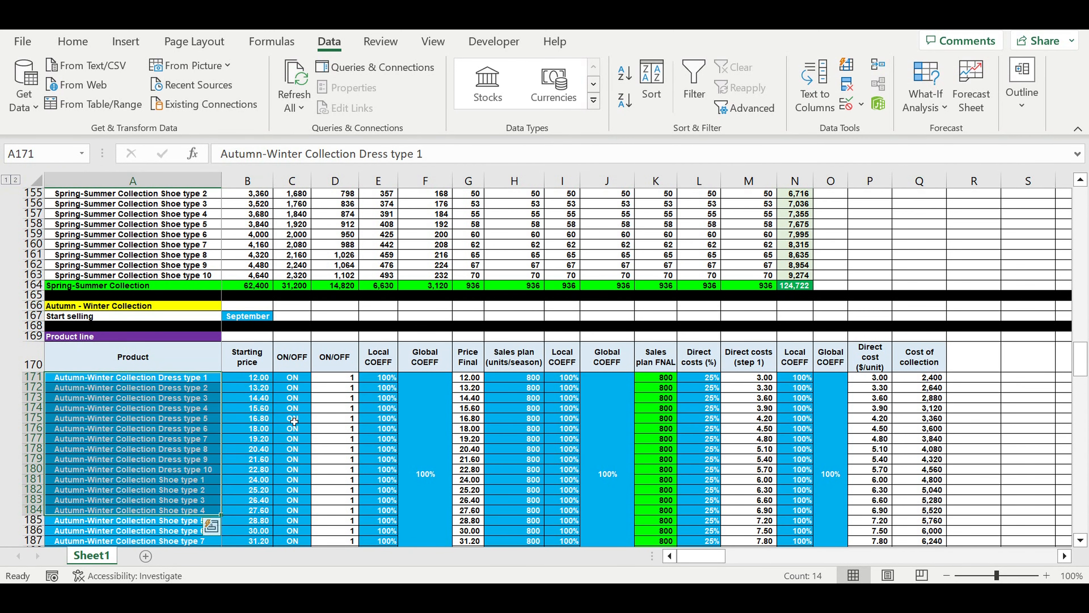
Review the Autumn-Winter Collection's product line, discounting, pricing, sales plan allocation and units sold tables.
{"action": "scroll", "coordinate": [597, 427], "scroll_direction": "down", "scroll_amount": 6}
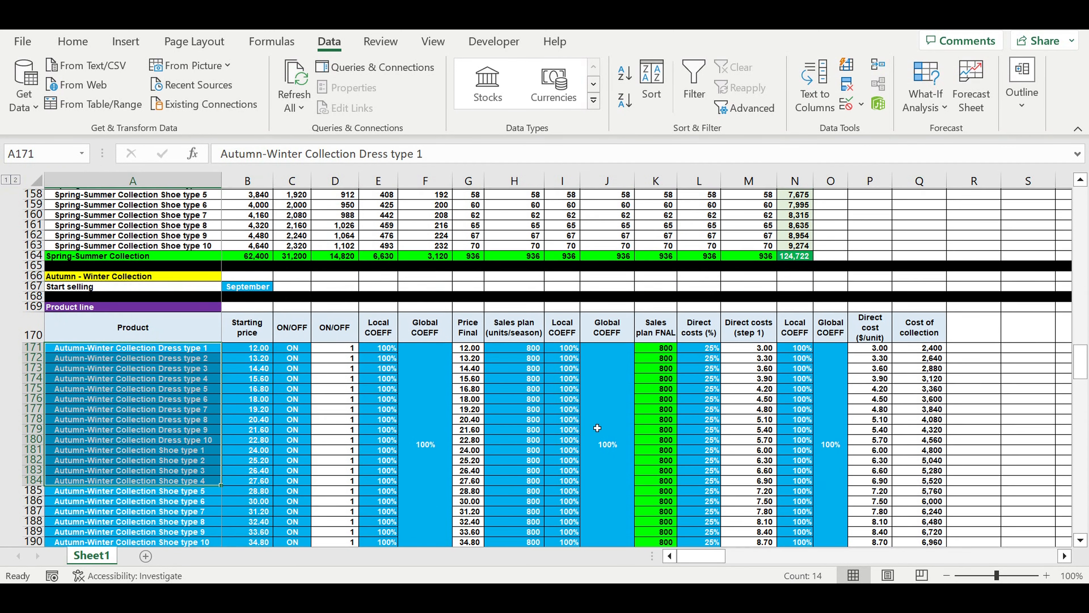
{"action": "scroll", "coordinate": [581, 404], "scroll_direction": "down", "scroll_amount": 7}
{"action": "scroll", "coordinate": [580, 404], "scroll_direction": "down", "scroll_amount": 10}
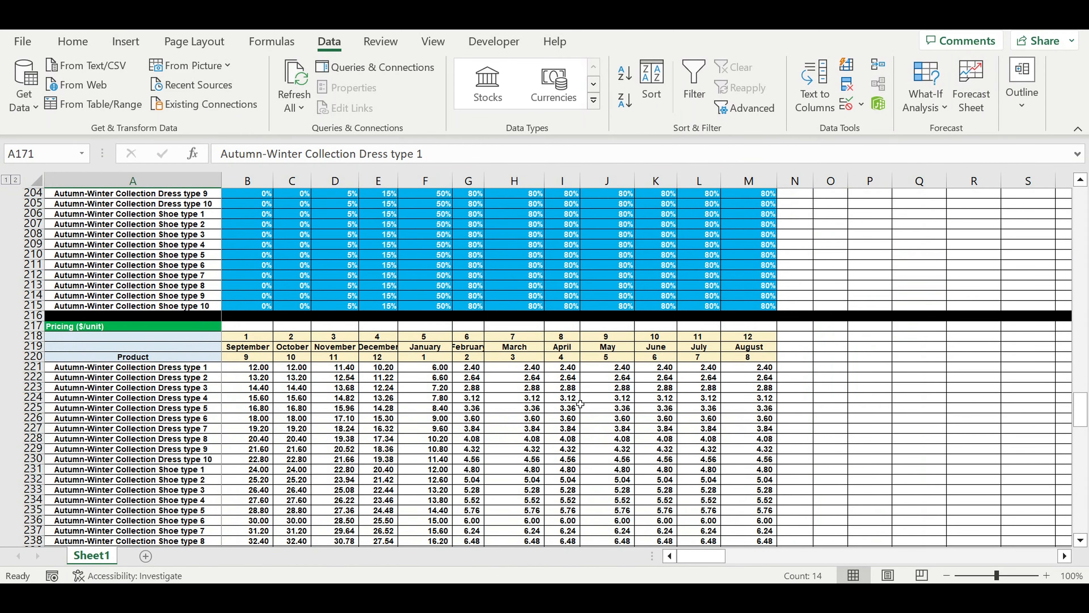
{"action": "scroll", "coordinate": [580, 405], "scroll_direction": "down", "scroll_amount": 5}
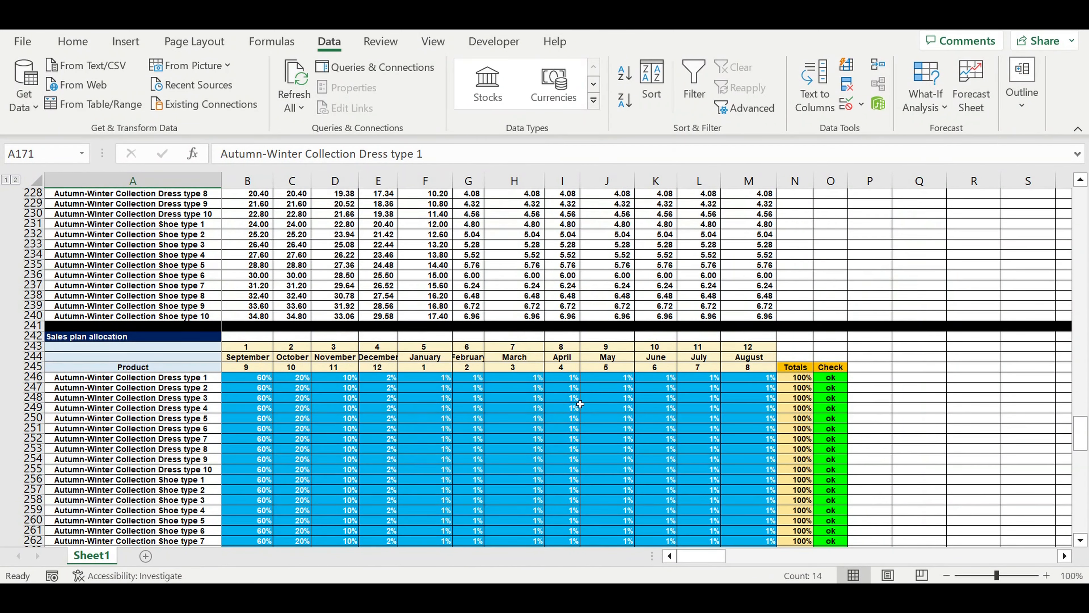
{"action": "scroll", "coordinate": [580, 404], "scroll_direction": "down", "scroll_amount": 9}
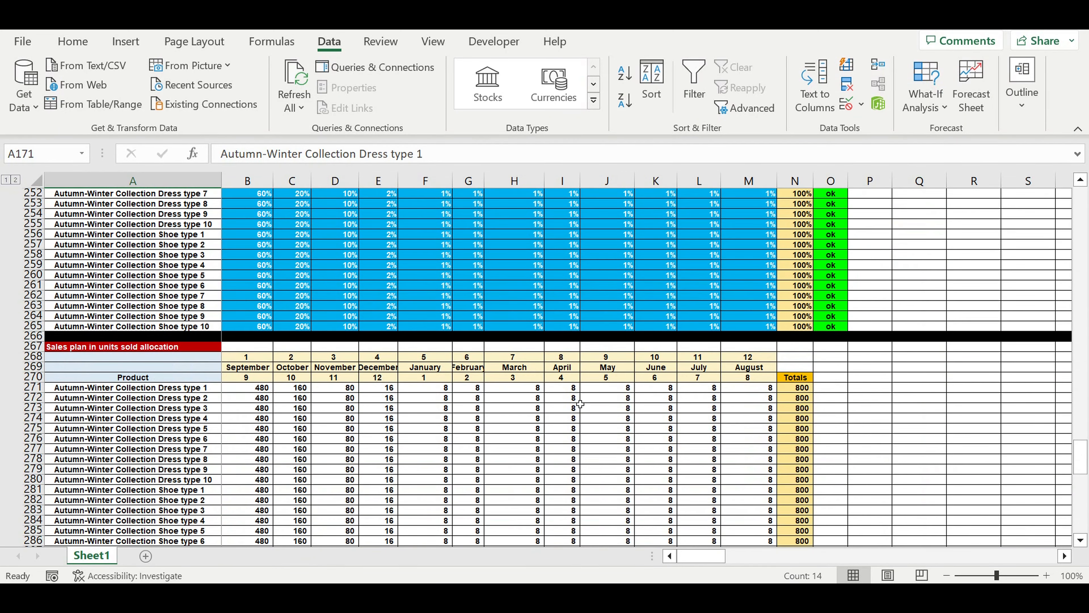
Examine the monthly Spring-Summer and Autumn-Winter rows in the Revenues consolidation table.
{"action": "scroll", "coordinate": [580, 404], "scroll_direction": "down", "scroll_amount": 15}
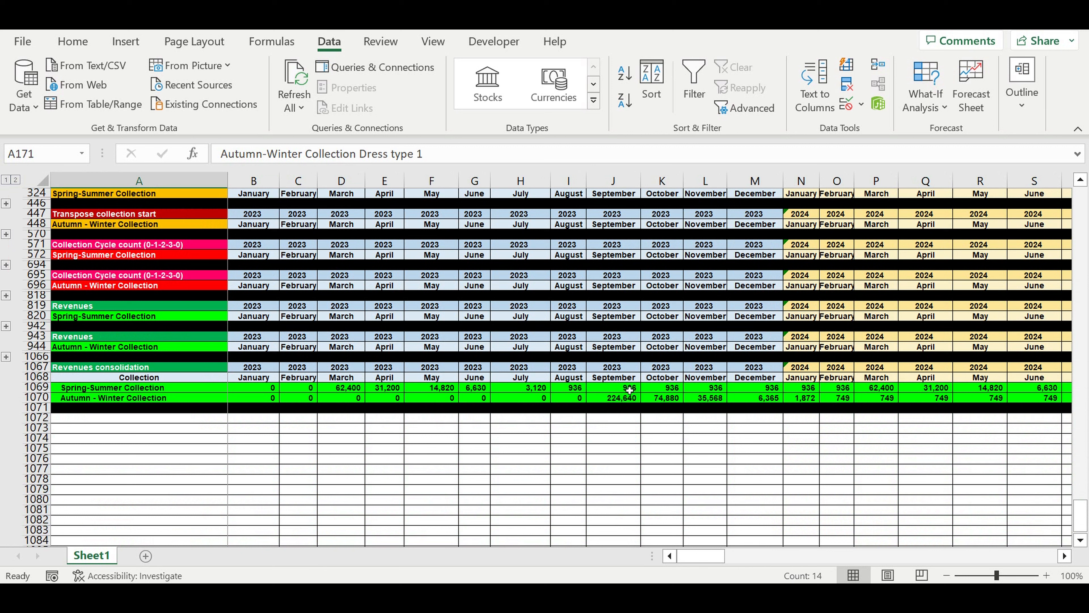
{"action": "left_click", "coordinate": [628, 388]}
{"action": "left_click_drag", "start_coordinate": [36, 387], "coordinate": [29, 410]}
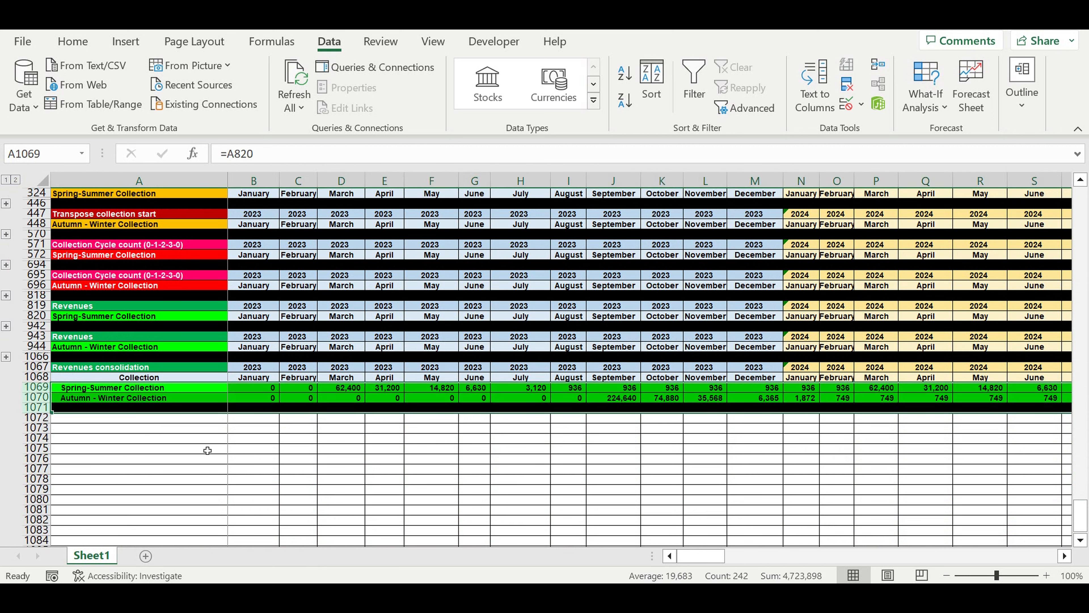
{"action": "left_click", "coordinate": [240, 449]}
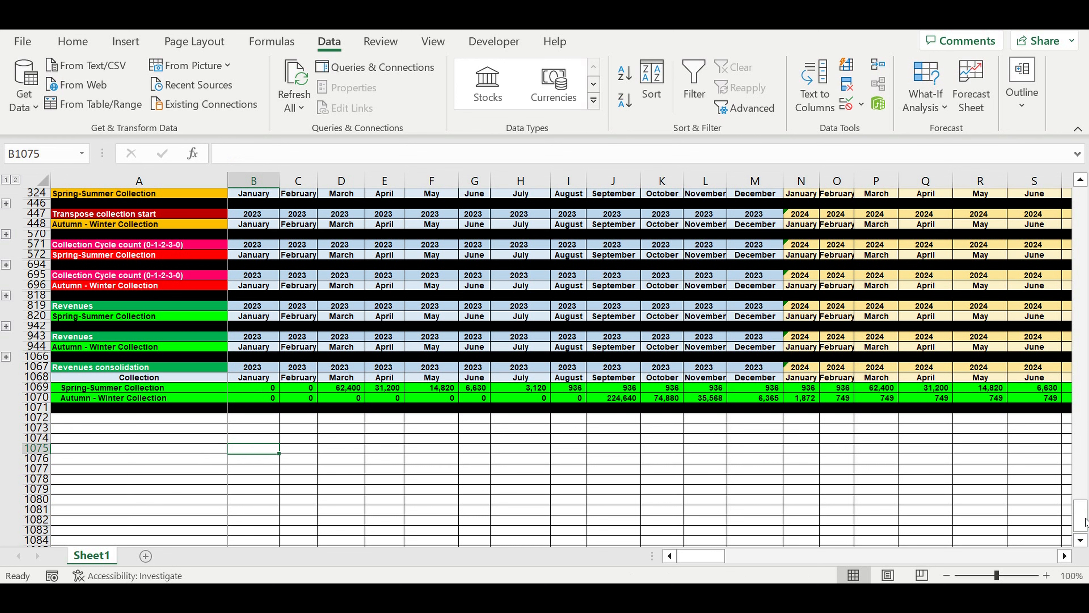
Return to the Spring-Summer Product line table and check the formula of its total cost of collection.
{"action": "left_click_drag", "start_coordinate": [1081, 517], "coordinate": [1080, 201]}
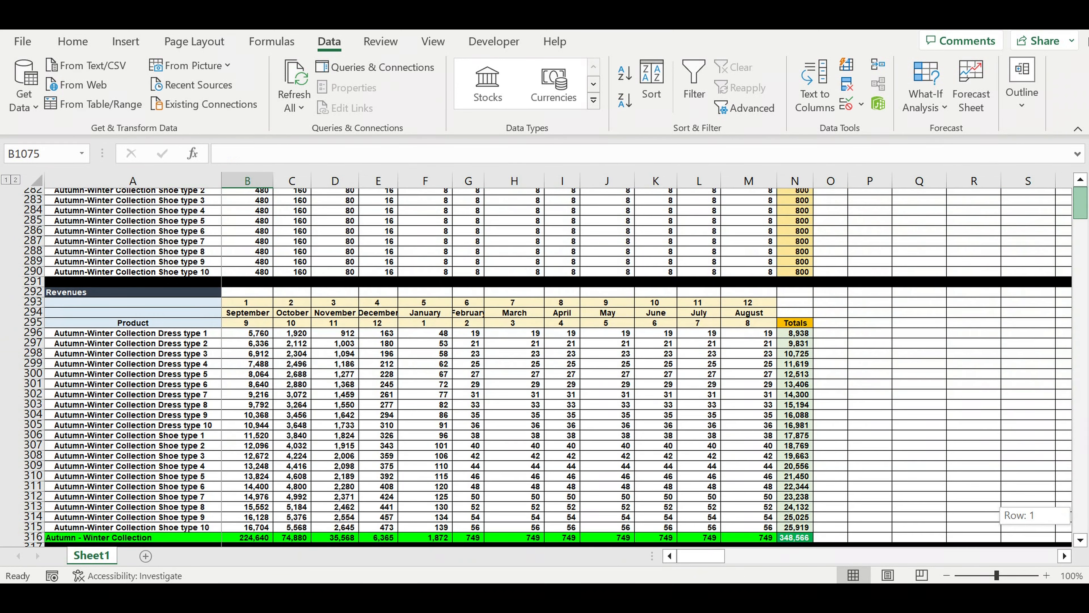
{"action": "scroll", "coordinate": [830, 415], "scroll_direction": "down", "scroll_amount": 5}
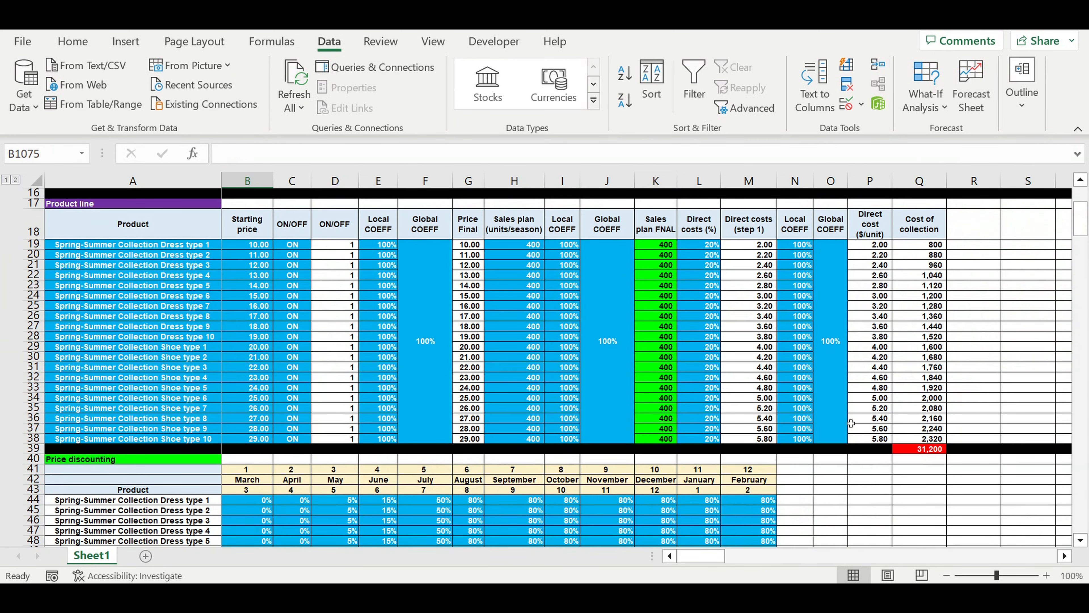
{"action": "left_click", "coordinate": [927, 449]}
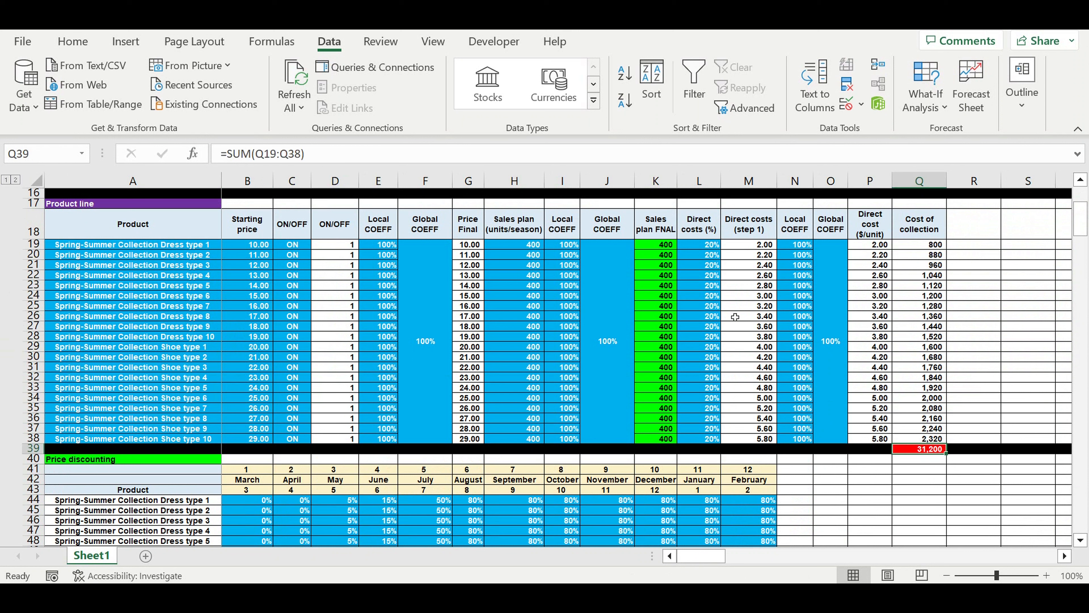
Examine the Spring-Summer starting prices, direct cost percentages, step 1 direct costs and direct cost per unit.
{"action": "left_click_drag", "start_coordinate": [255, 245], "coordinate": [262, 438]}
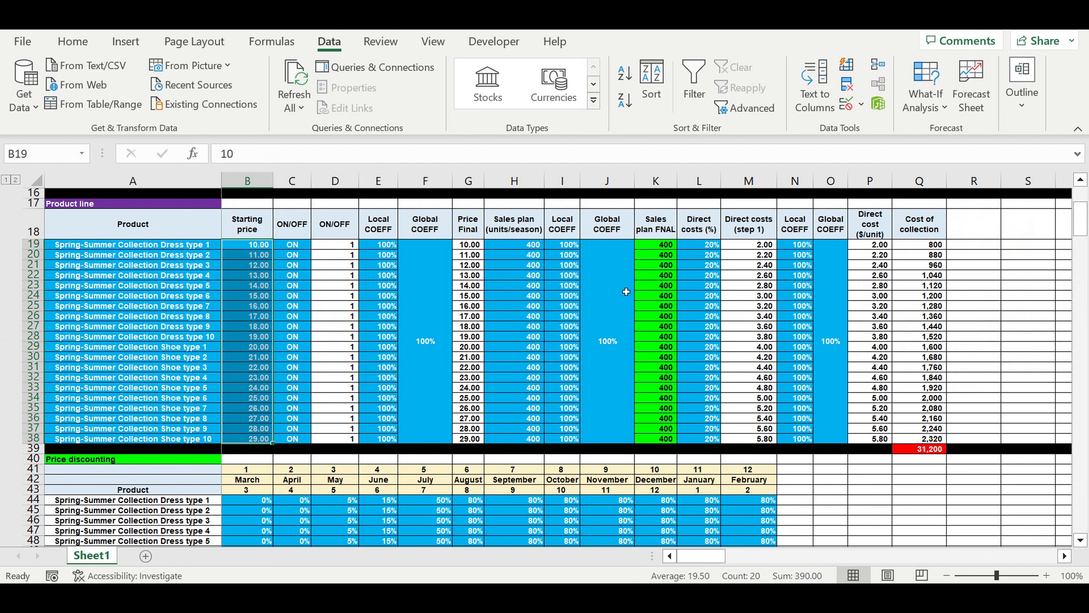
{"action": "left_click", "coordinate": [692, 244]}
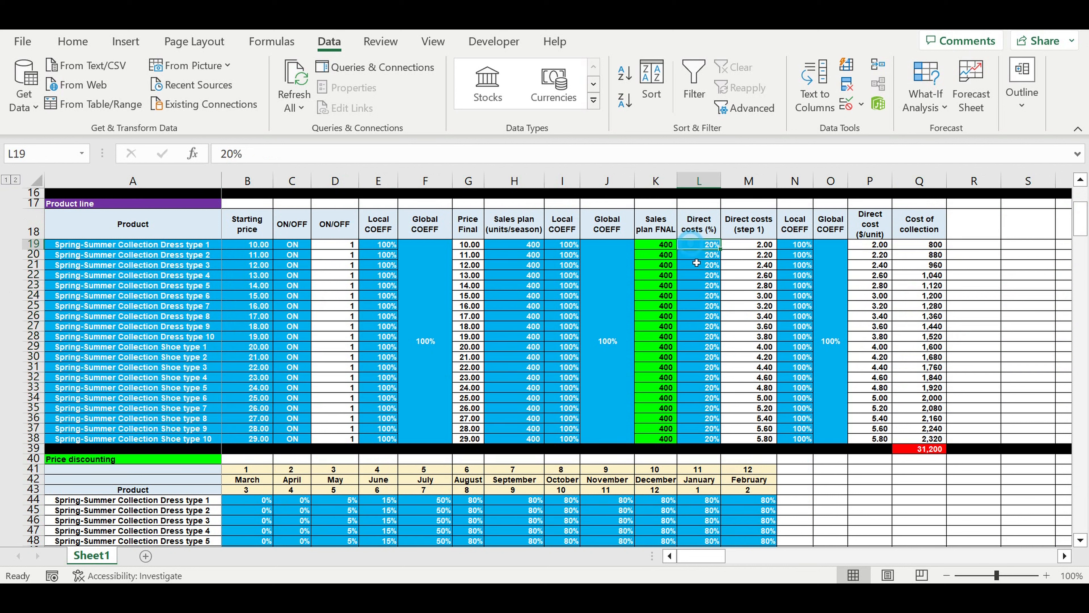
{"action": "left_click_drag", "start_coordinate": [697, 263], "coordinate": [707, 445]}
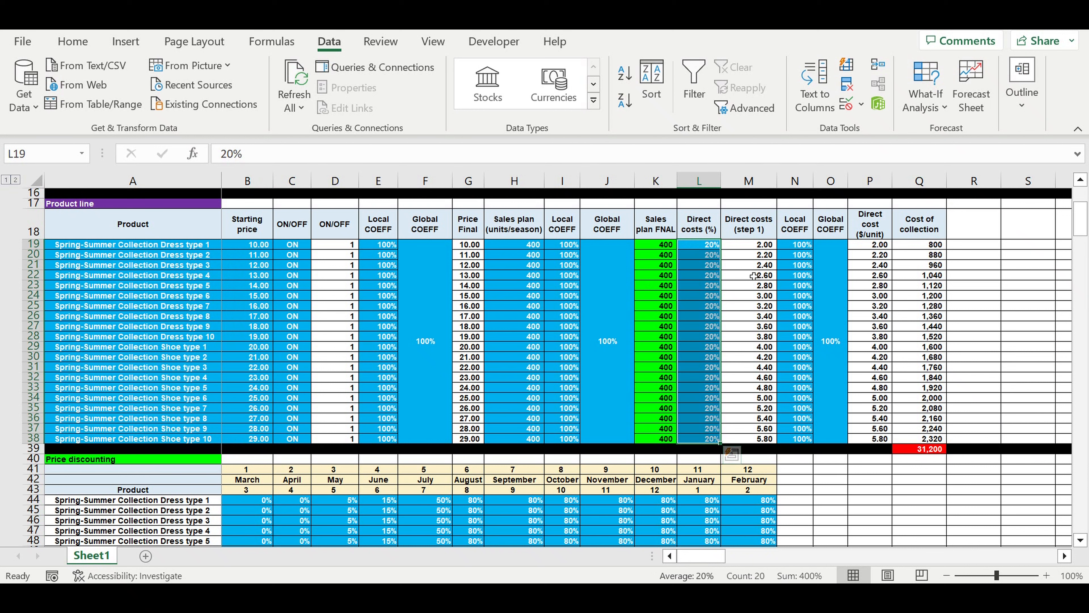
{"action": "left_click", "coordinate": [748, 246]}
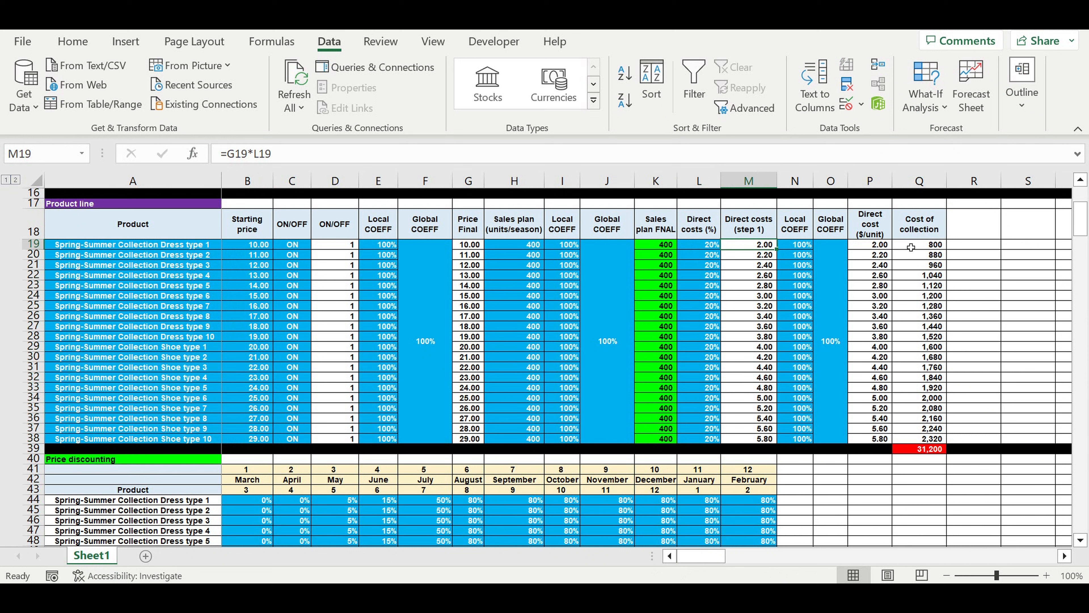
{"action": "left_click_drag", "start_coordinate": [876, 247], "coordinate": [878, 443]}
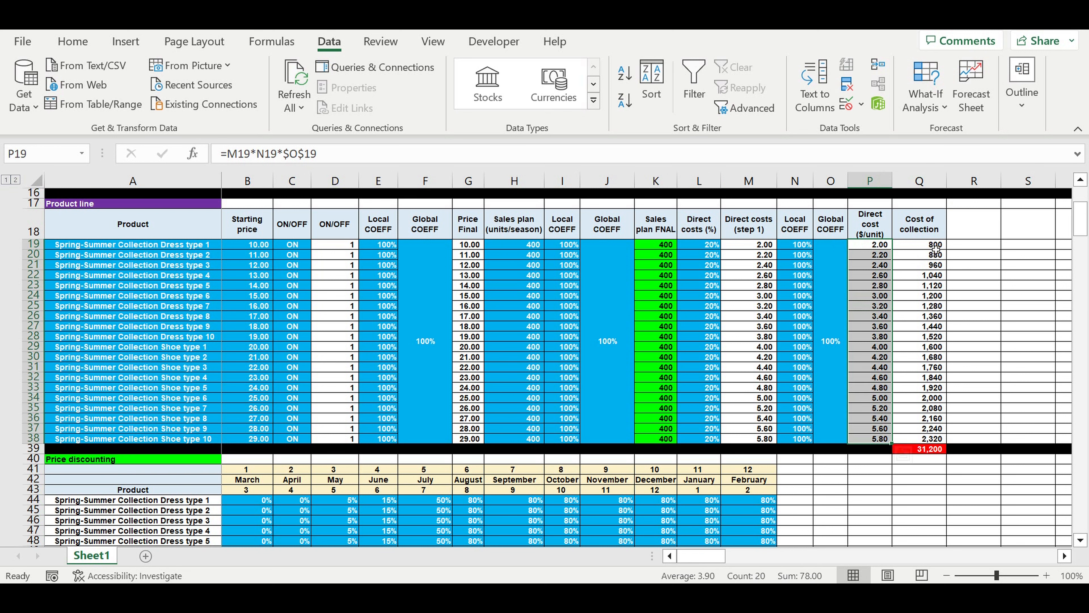
Inspect the Cost of collection formula for Spring-Summer Dress type 1, the column's product costs and their sum.
{"action": "left_click", "coordinate": [909, 244]}
{"action": "left_click", "coordinate": [330, 154]}
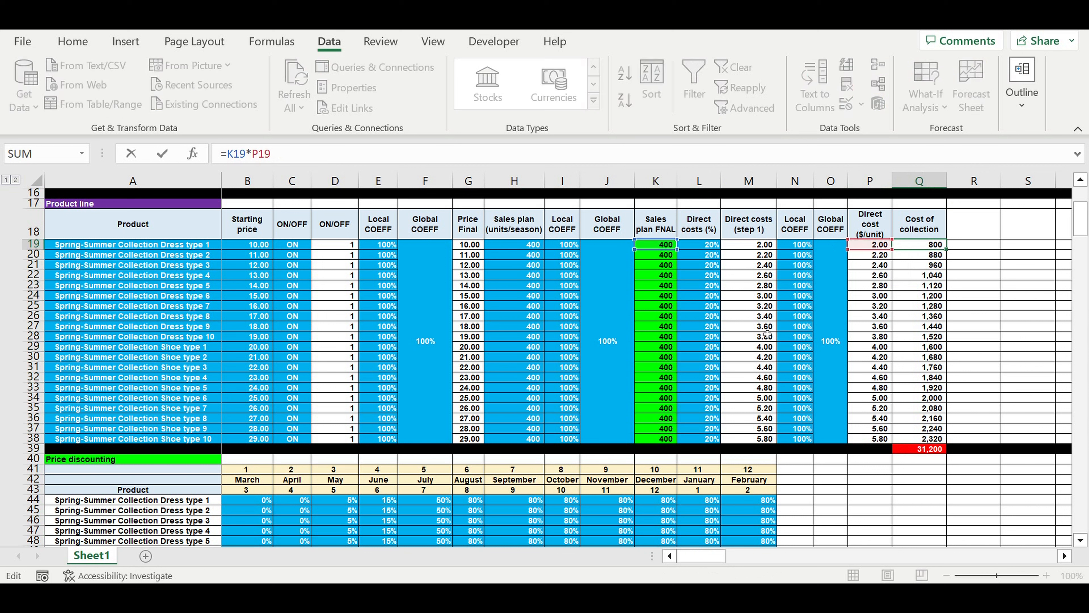
{"action": "key", "text": "Return"}
{"action": "left_click_drag", "start_coordinate": [922, 244], "coordinate": [917, 449]}
{"action": "left_click", "coordinate": [918, 450]}
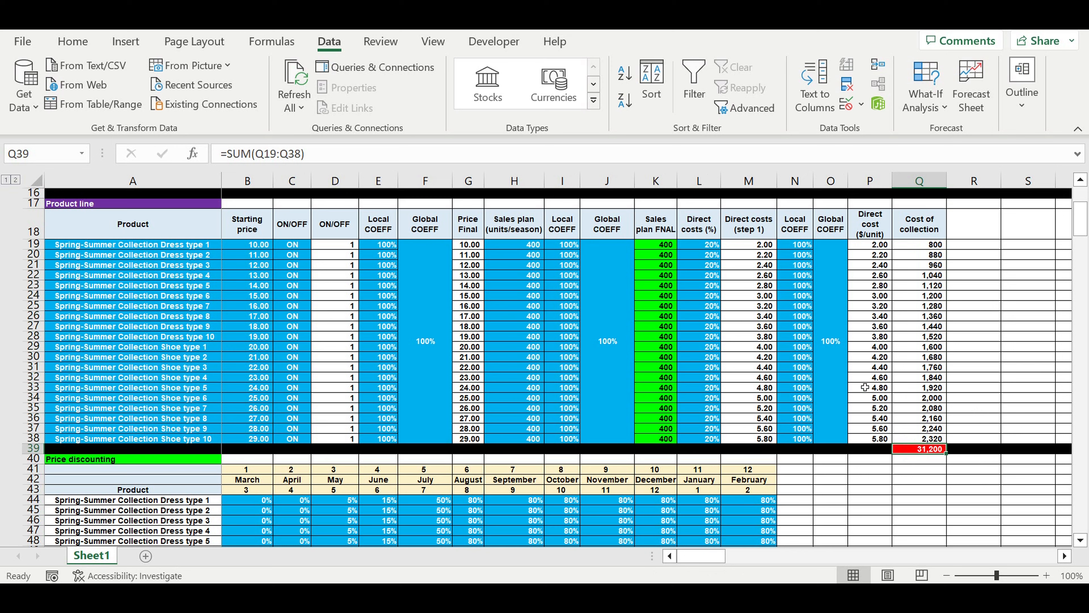
Review the Autumn-Winter Collection's cost of collection and its remaining tables down to the Revenues consolidation.
{"action": "scroll", "coordinate": [865, 387], "scroll_direction": "down", "scroll_amount": 11}
{"action": "scroll", "coordinate": [865, 386], "scroll_direction": "down", "scroll_amount": 17}
{"action": "scroll", "coordinate": [865, 386], "scroll_direction": "down", "scroll_amount": 9}
{"action": "scroll", "coordinate": [865, 387], "scroll_direction": "down", "scroll_amount": 11}
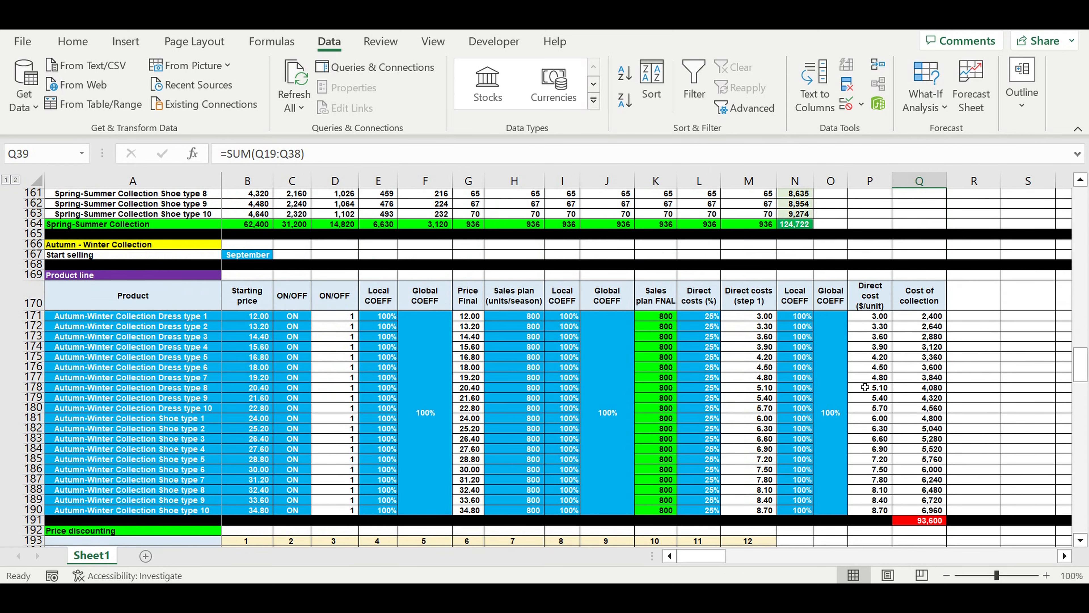
{"action": "scroll", "coordinate": [865, 387], "scroll_direction": "down", "scroll_amount": 20}
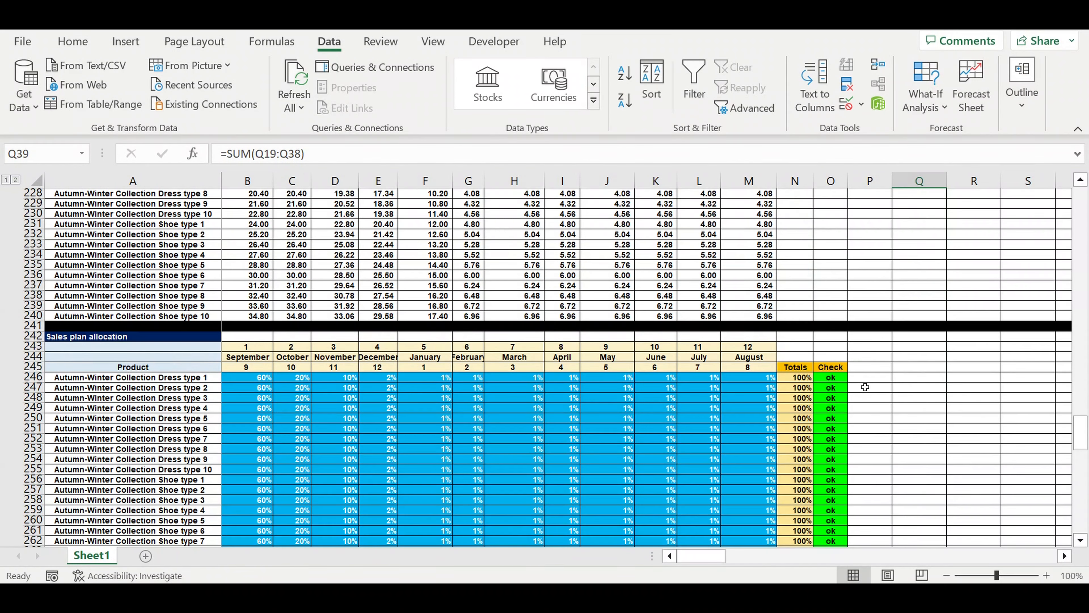
{"action": "scroll", "coordinate": [864, 387], "scroll_direction": "down", "scroll_amount": 15}
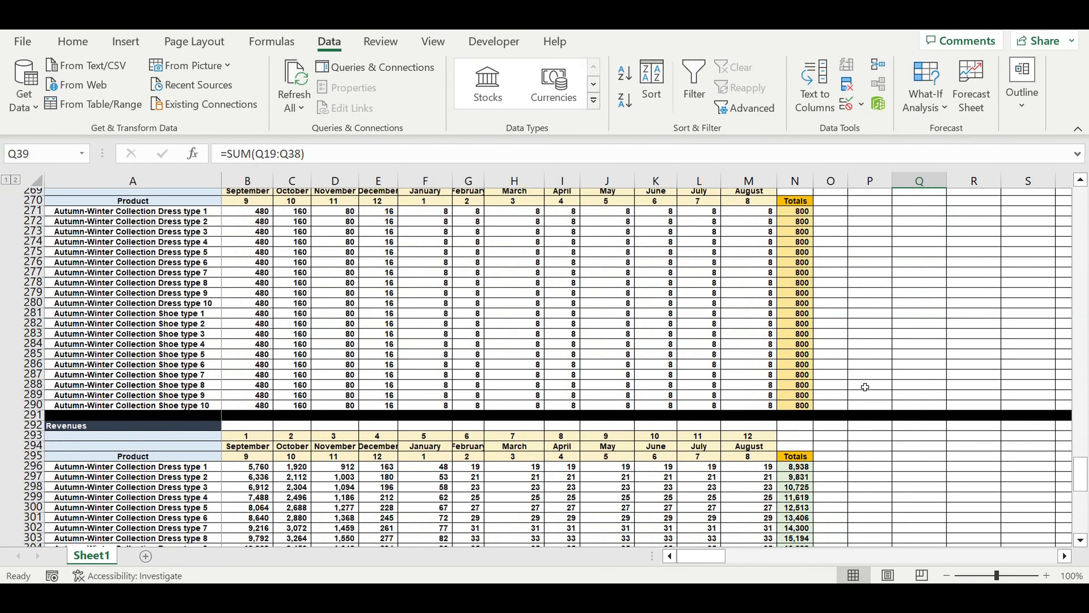
{"action": "scroll", "coordinate": [865, 387], "scroll_direction": "down", "scroll_amount": 14}
{"action": "scroll", "coordinate": [864, 387], "scroll_direction": "down", "scroll_amount": 4}
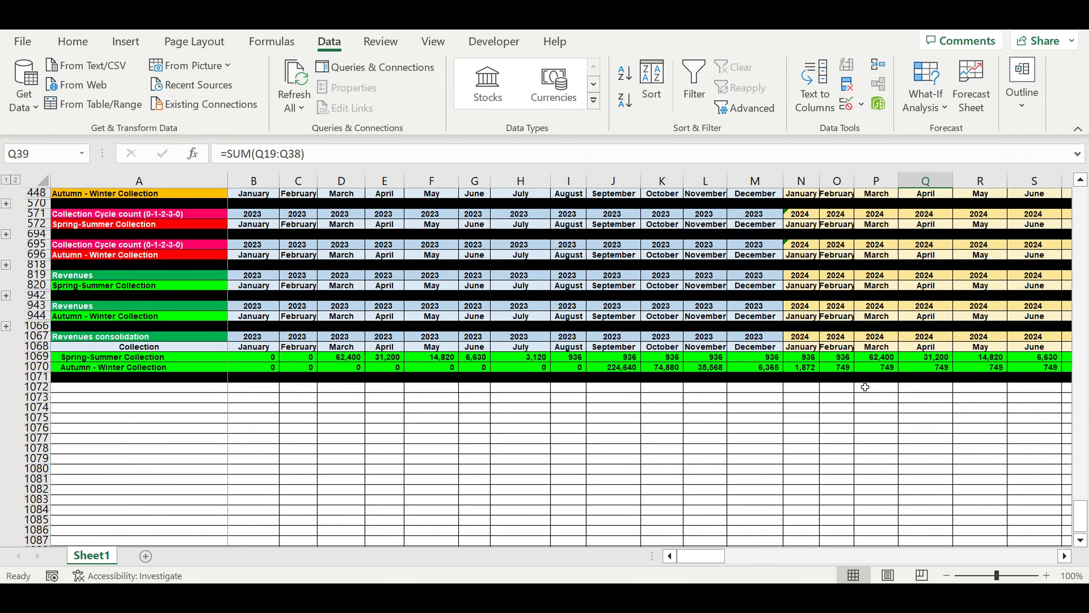
Inspect the Start selling the collection formulas for Spring-Summer in March 2023 and 2024 and Autumn-Winter in September 2023.
{"action": "scroll", "coordinate": [865, 386], "scroll_direction": "up", "scroll_amount": 2}
{"action": "scroll", "coordinate": [865, 387], "scroll_direction": "up", "scroll_amount": 6}
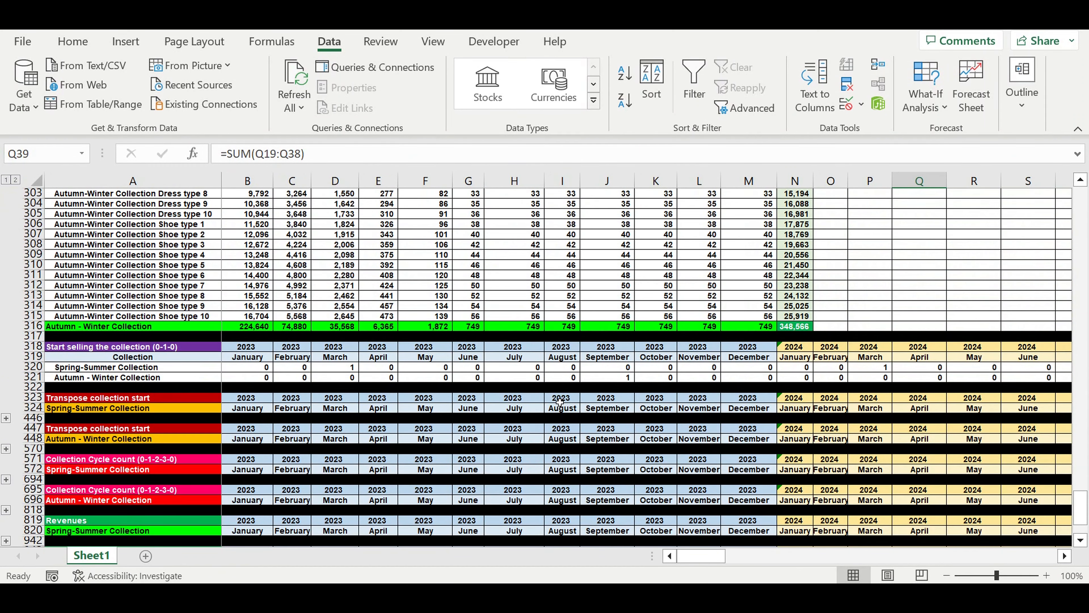
{"action": "left_click", "coordinate": [337, 370]}
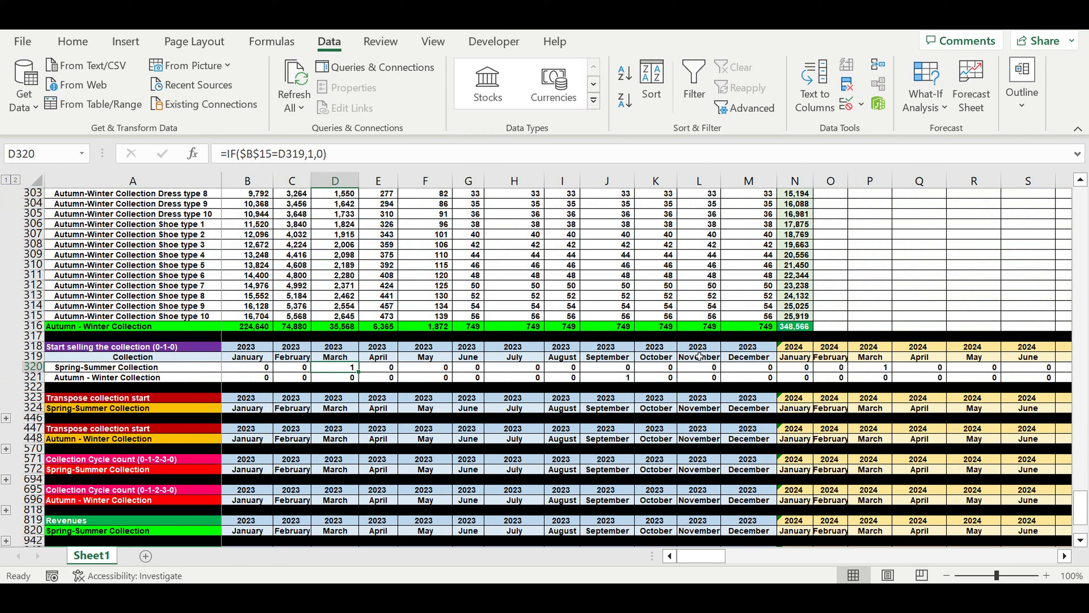
{"action": "left_click", "coordinate": [870, 368]}
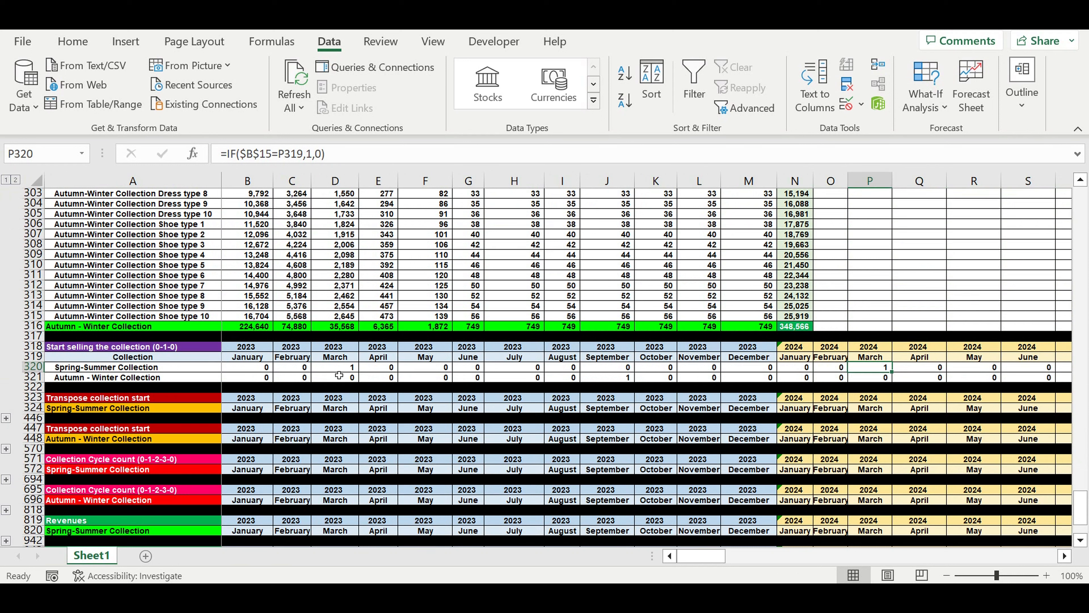
{"action": "left_click", "coordinate": [618, 378]}
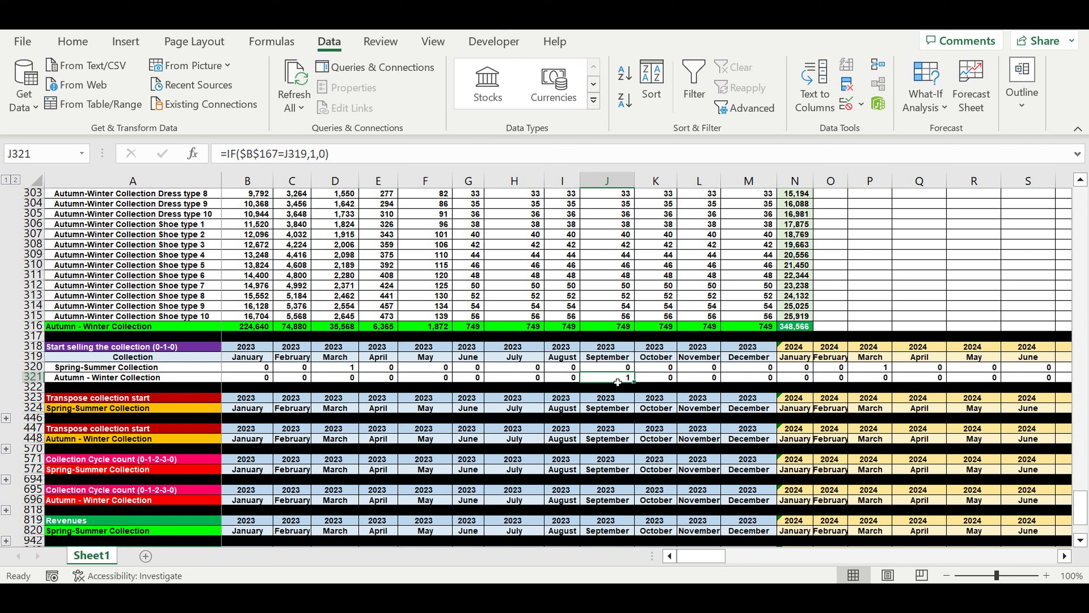
Examine the Autumn-Winter Collection's start-selling formulas for September 2024 and the preceding months from March to August.
{"action": "left_click", "coordinate": [1065, 556]}
{"action": "left_click", "coordinate": [1066, 556]}
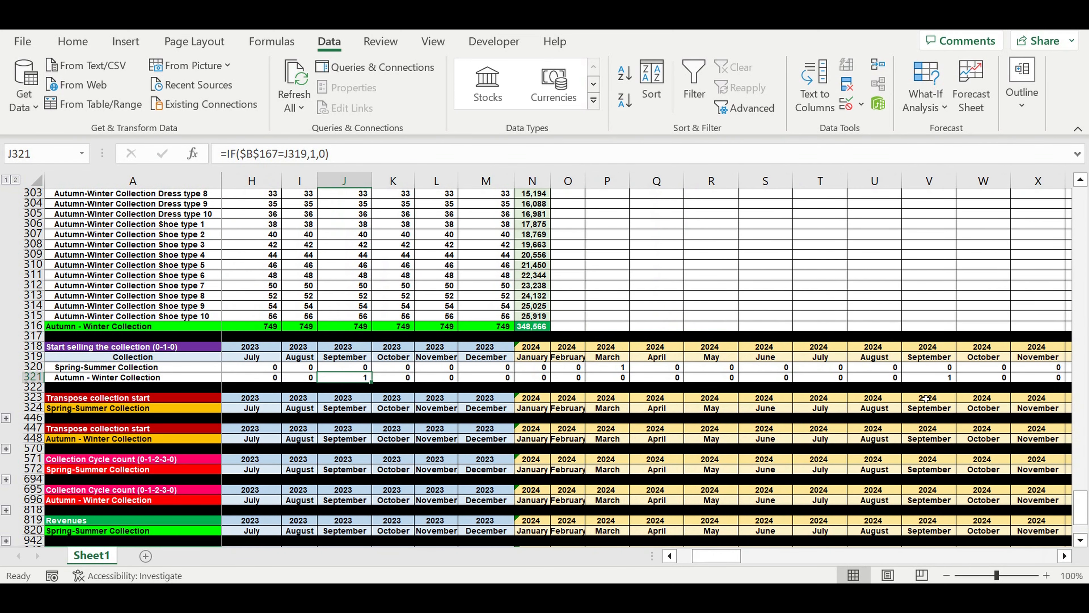
{"action": "left_click", "coordinate": [948, 378]}
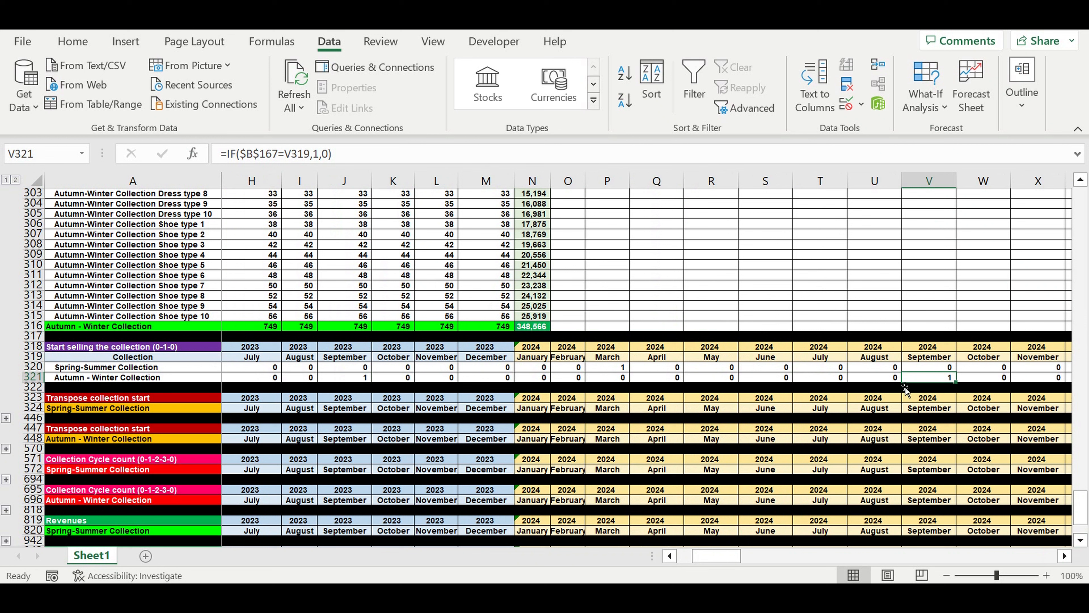
{"action": "left_click", "coordinate": [886, 381]}
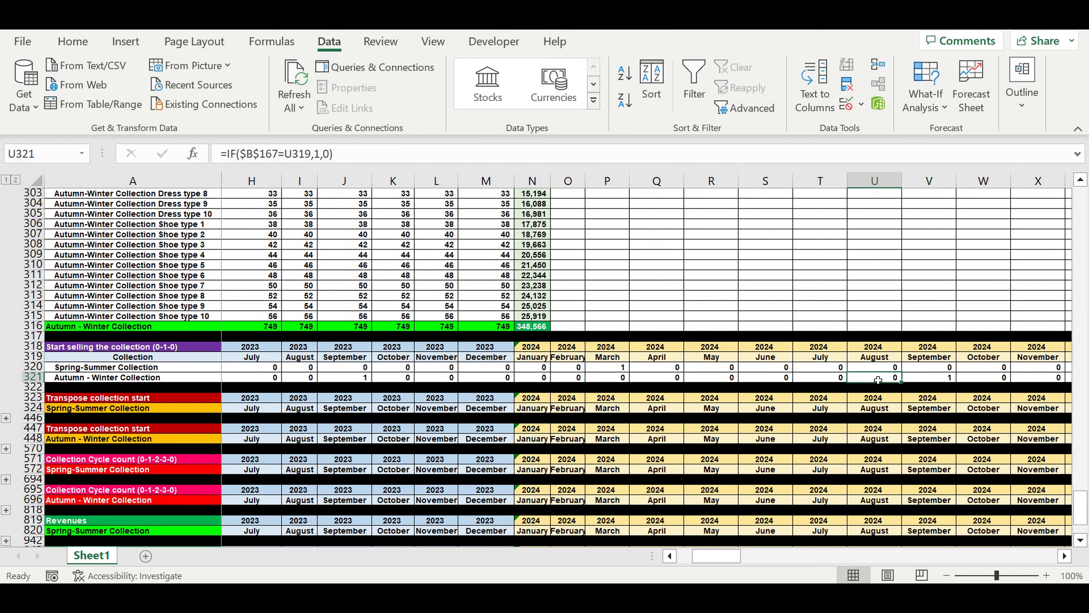
{"action": "left_click_drag", "start_coordinate": [860, 381], "coordinate": [621, 384]}
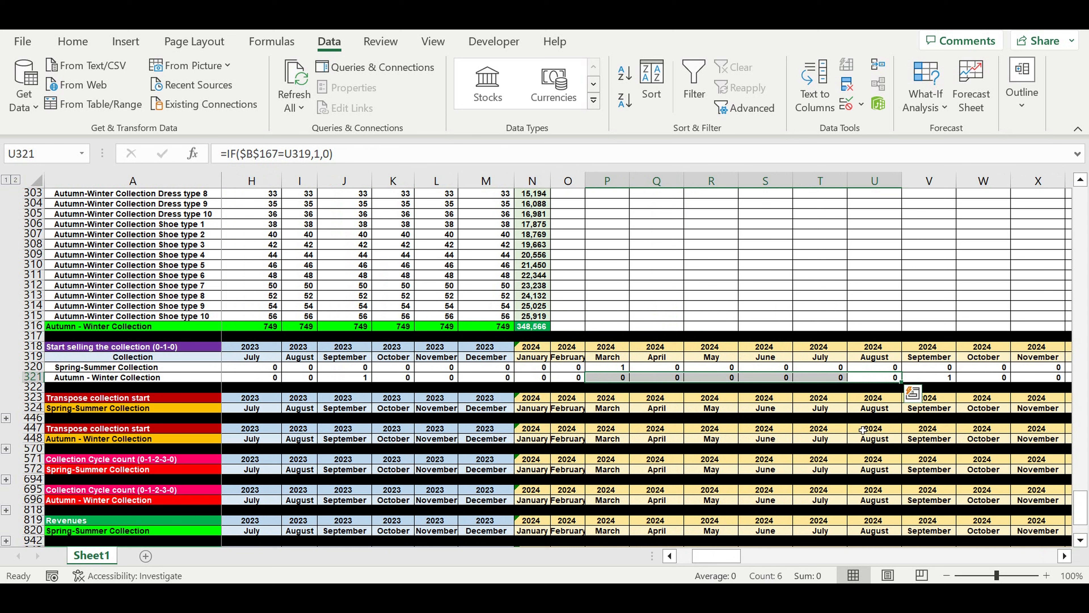
{"action": "left_click", "coordinate": [942, 379]}
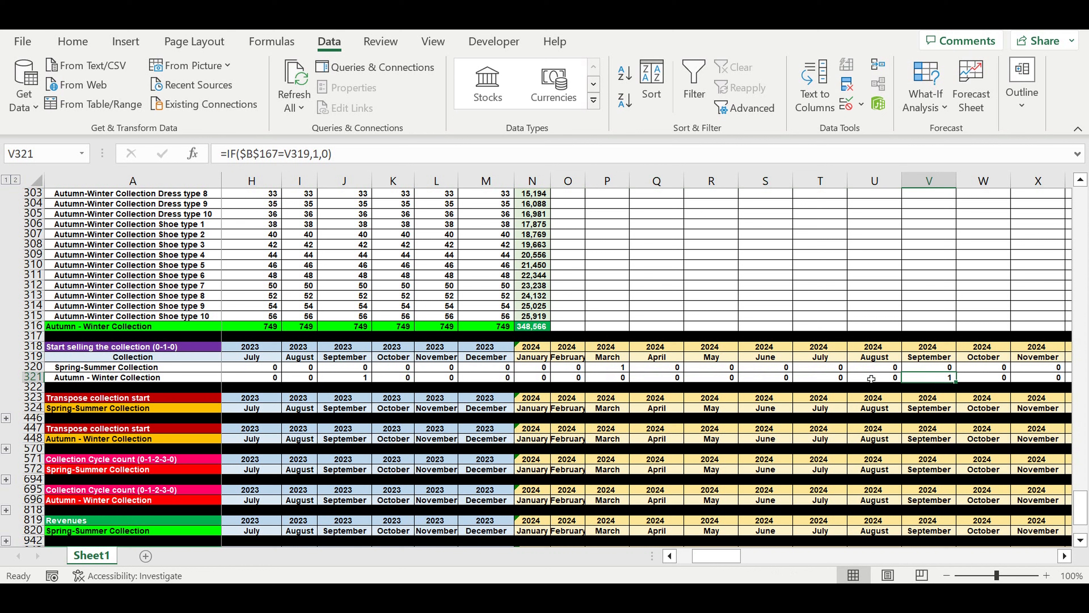
Review the Autumn-Winter start-selling flags for July and August 2024, and the span from August back to March 2024.
{"action": "left_click_drag", "start_coordinate": [872, 379], "coordinate": [810, 377]}
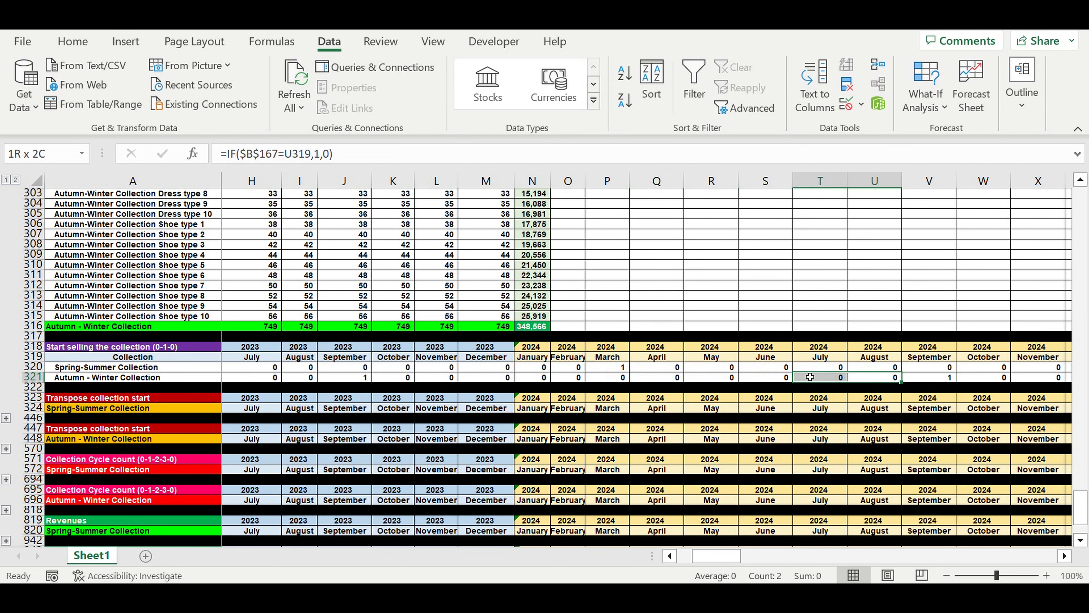
{"action": "left_click_drag", "start_coordinate": [810, 377], "coordinate": [606, 377]}
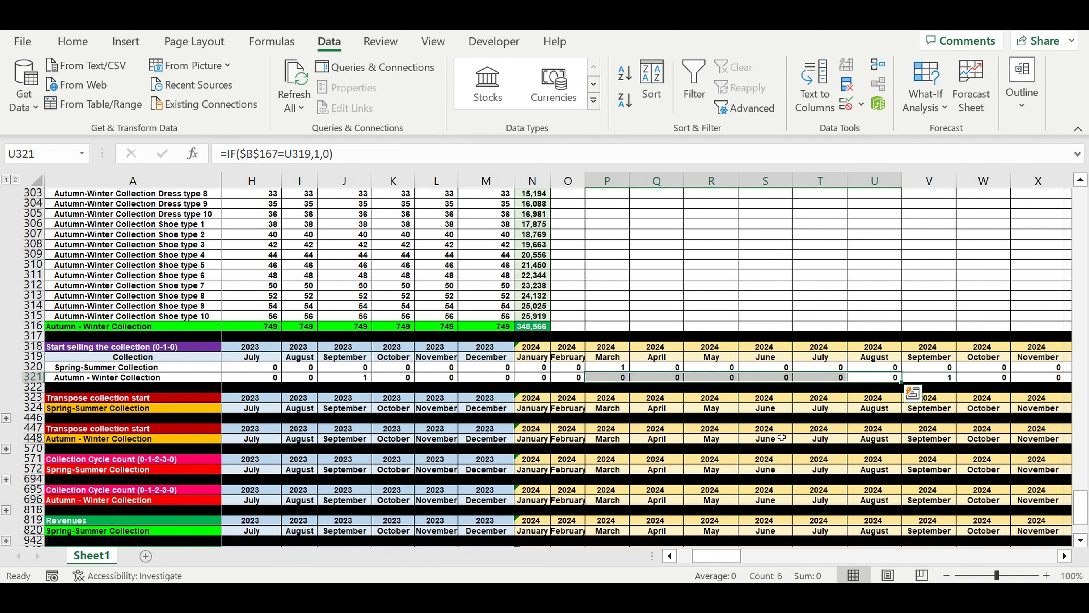
{"action": "left_click", "coordinate": [876, 451]}
Copy the Start selling the collection block (rows 318 to 322) and paste it below Revenues consolidation, starting at row 1072.
{"action": "scroll", "coordinate": [876, 451], "scroll_direction": "left", "scroll_amount": 3}
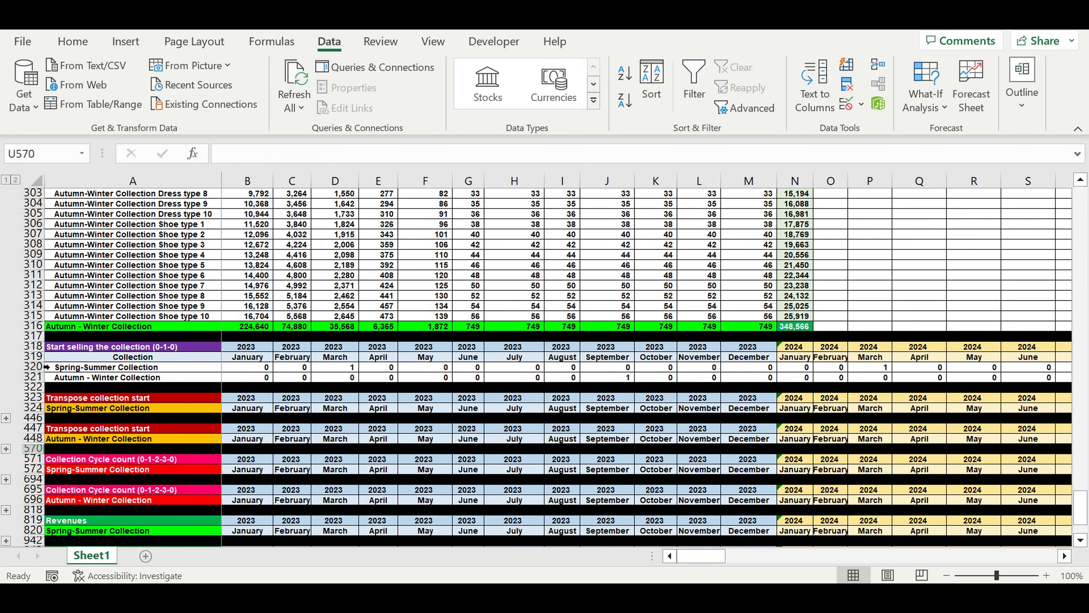
{"action": "left_click_drag", "start_coordinate": [48, 346], "coordinate": [54, 376]}
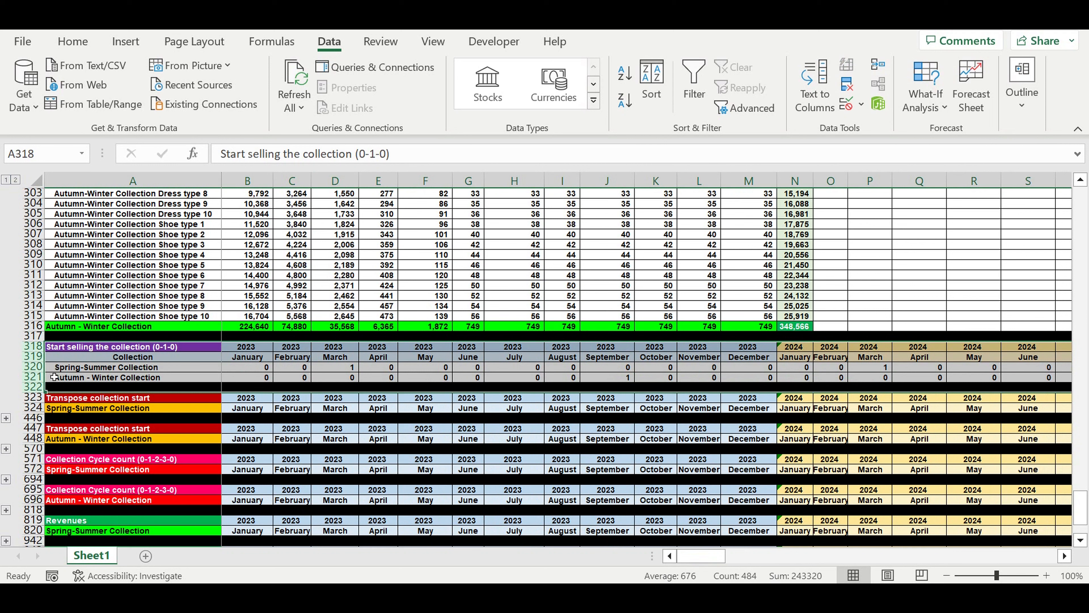
{"action": "key", "text": "ctrl+c"}
{"action": "scroll", "coordinate": [180, 386], "scroll_direction": "down", "scroll_amount": 8}
{"action": "left_click", "coordinate": [180, 387]}
{"action": "key", "text": "ctrl+v"}
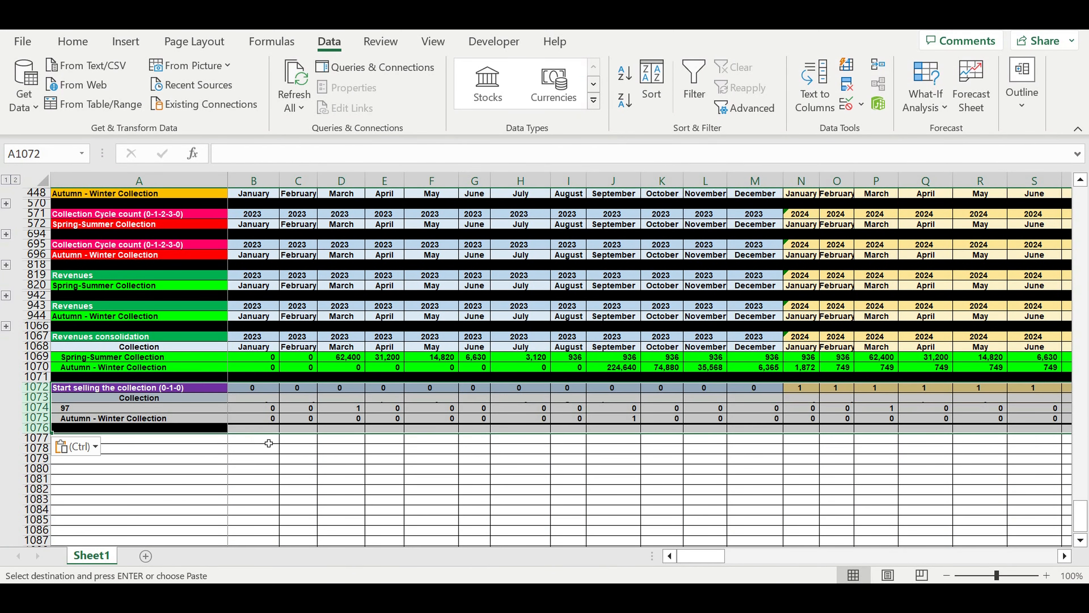
Link the January year header in B1072 of the pasted block to the Revenues consolidation year in B1067.
{"action": "left_click", "coordinate": [261, 390]}
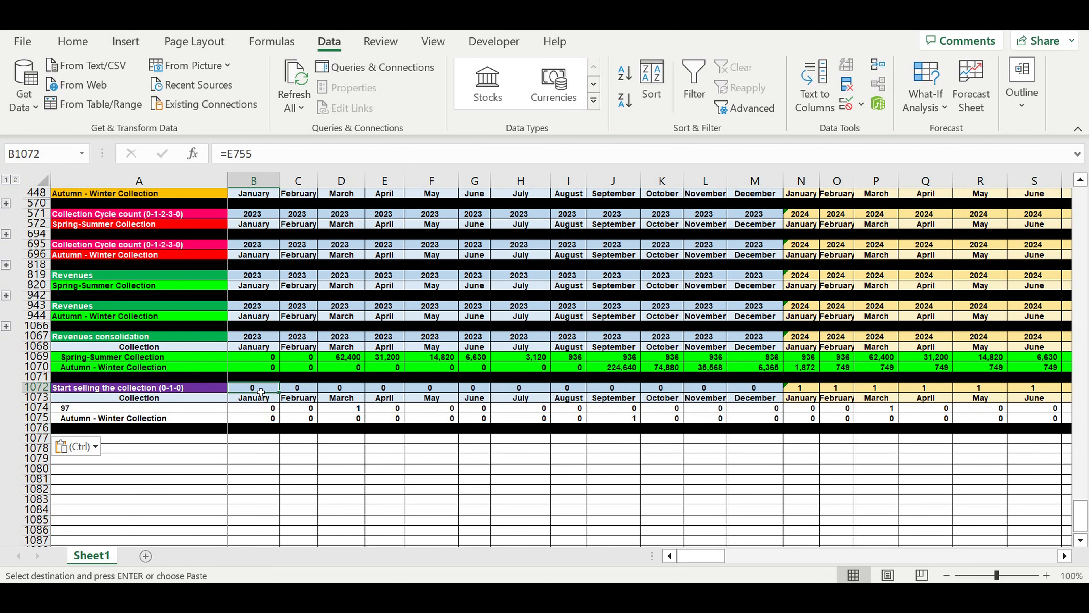
{"action": "type", "text": "="}
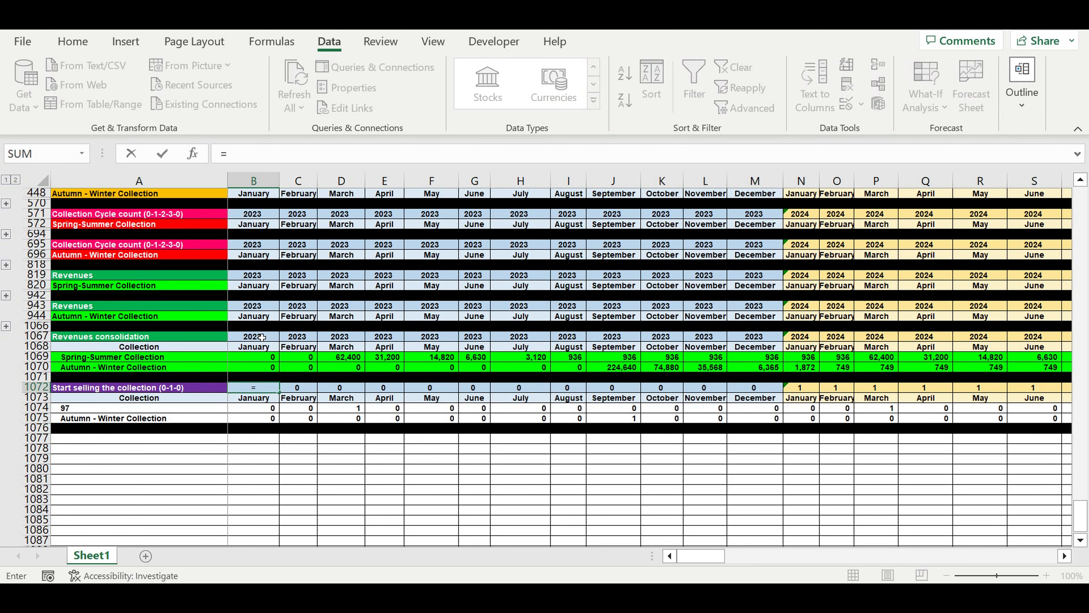
{"action": "left_click", "coordinate": [262, 337]}
{"action": "key", "text": "Return"}
{"action": "left_click", "coordinate": [254, 469]}
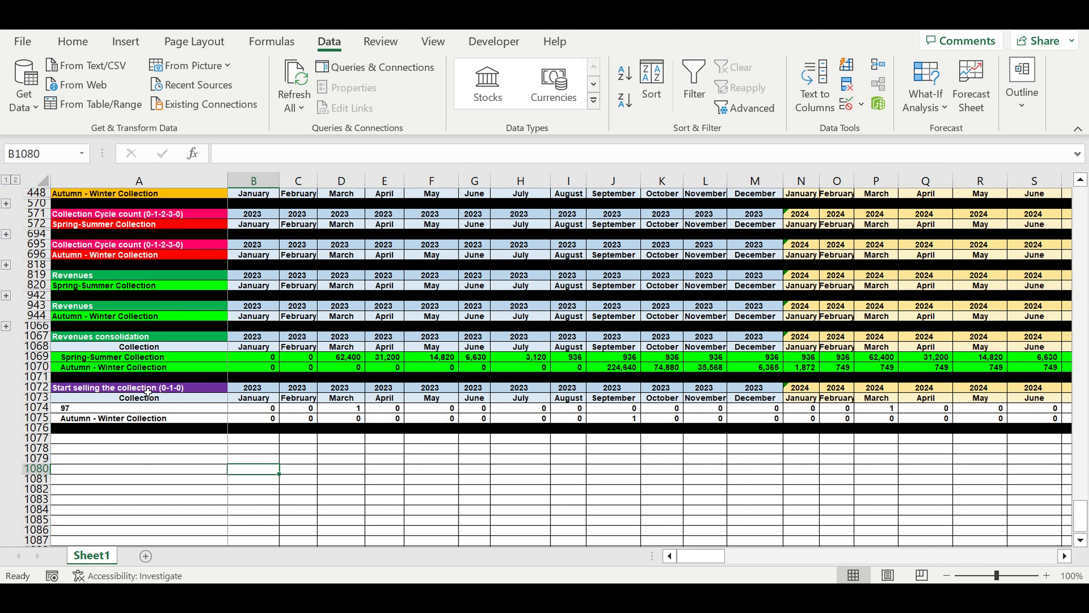
Retitle the pasted block in A1072 as "End of manufacturing )0-1-0)".
{"action": "left_click", "coordinate": [148, 390]}
{"action": "type", "text": "End of ma"}
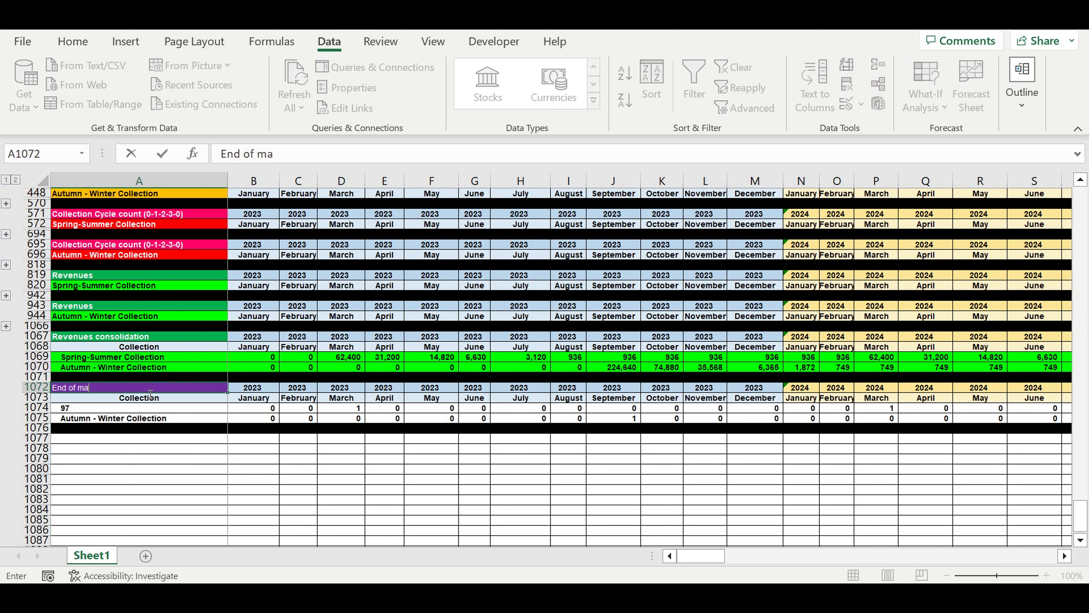
{"action": "type", "text": "nufacturing )0-1-0)"}
{"action": "key", "text": "Return"}
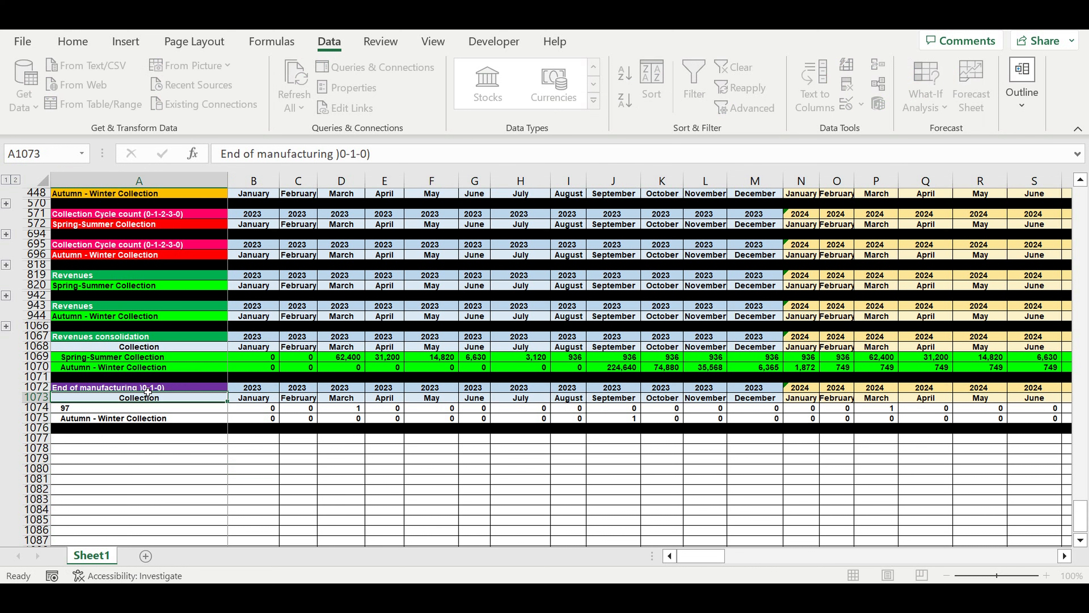
Fill the End of manufacturing title cell with dark orange.
{"action": "left_click", "coordinate": [147, 387]}
{"action": "left_click", "coordinate": [73, 41]}
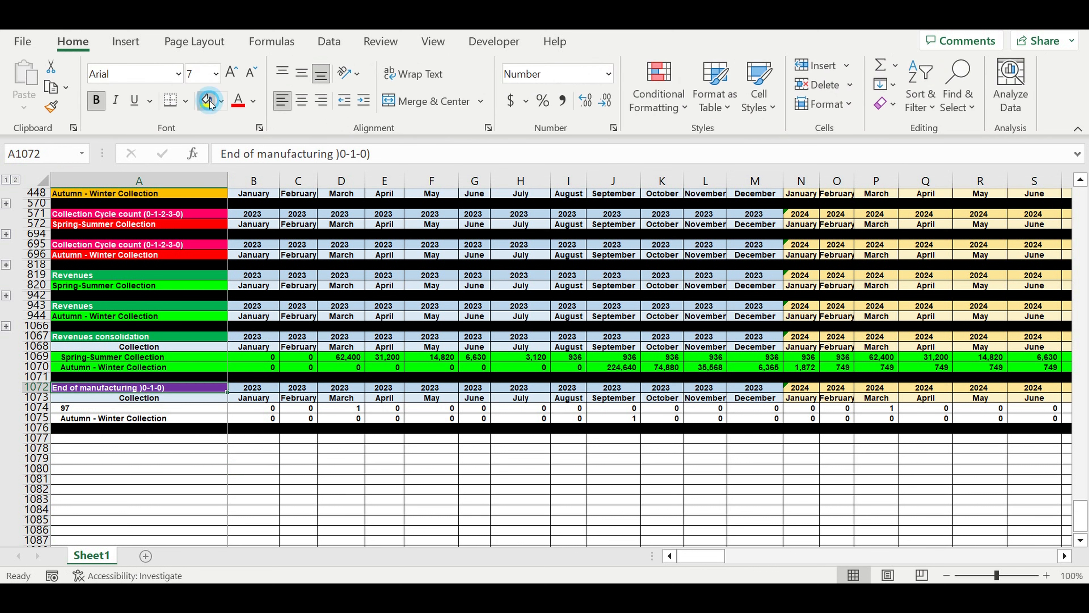
{"action": "left_click", "coordinate": [208, 101]}
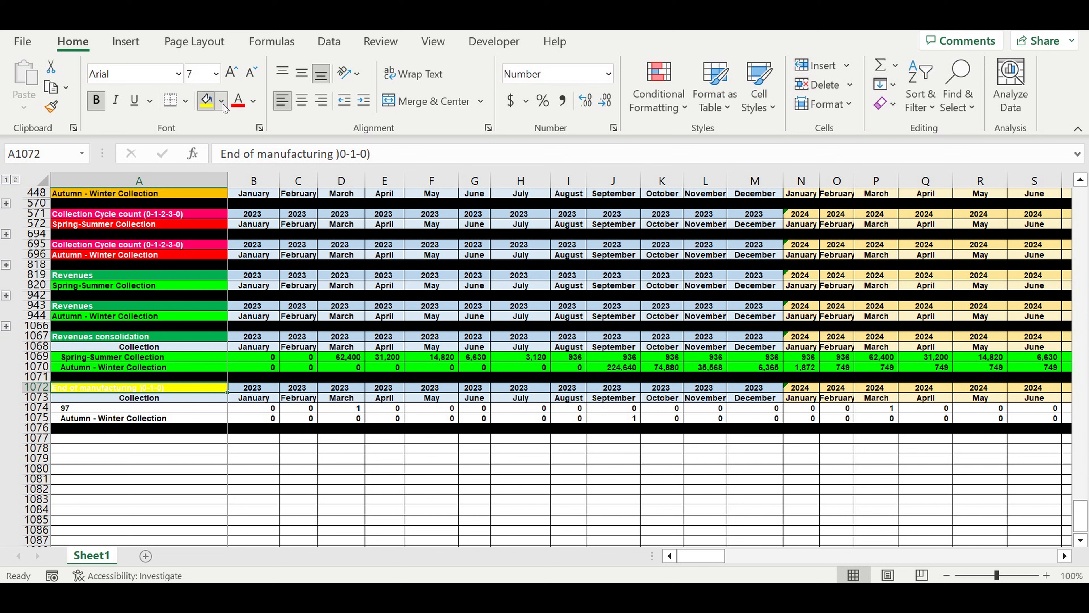
{"action": "left_click", "coordinate": [222, 102]}
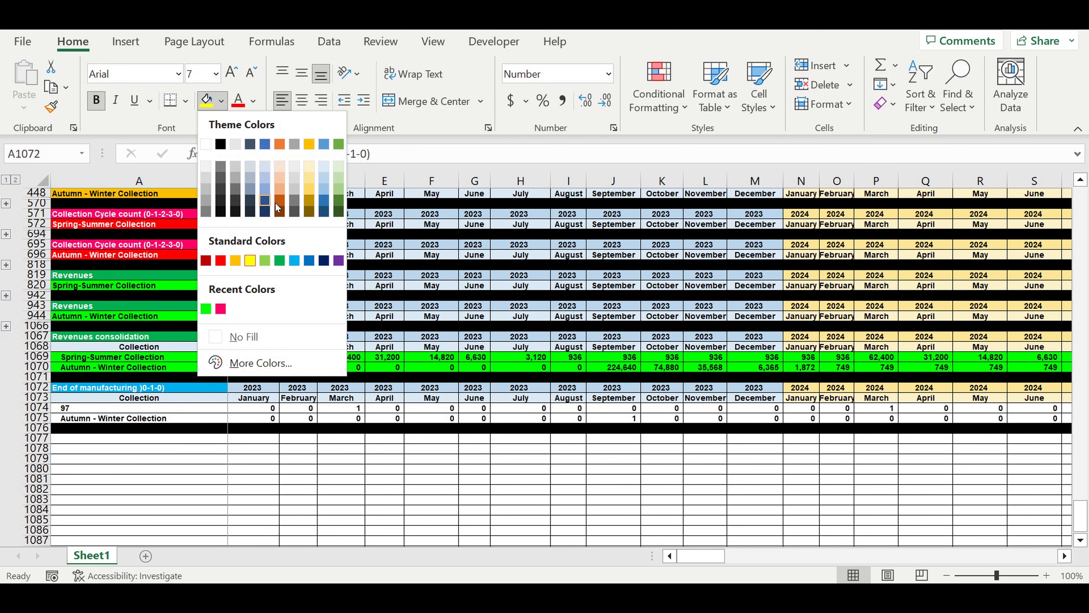
{"action": "left_click", "coordinate": [288, 211]}
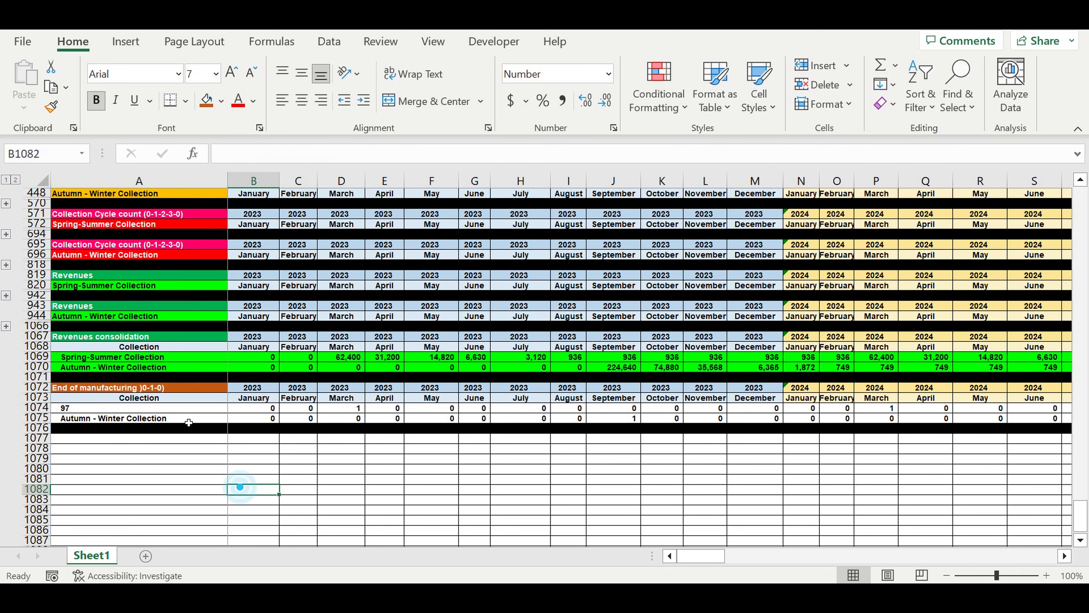
Link the label in A1074 to the Revenues consolidation's Spring-Summer Collection label in A1069 and fill it down to A1075.
{"action": "left_click", "coordinate": [164, 413]}
{"action": "type", "text": "="}
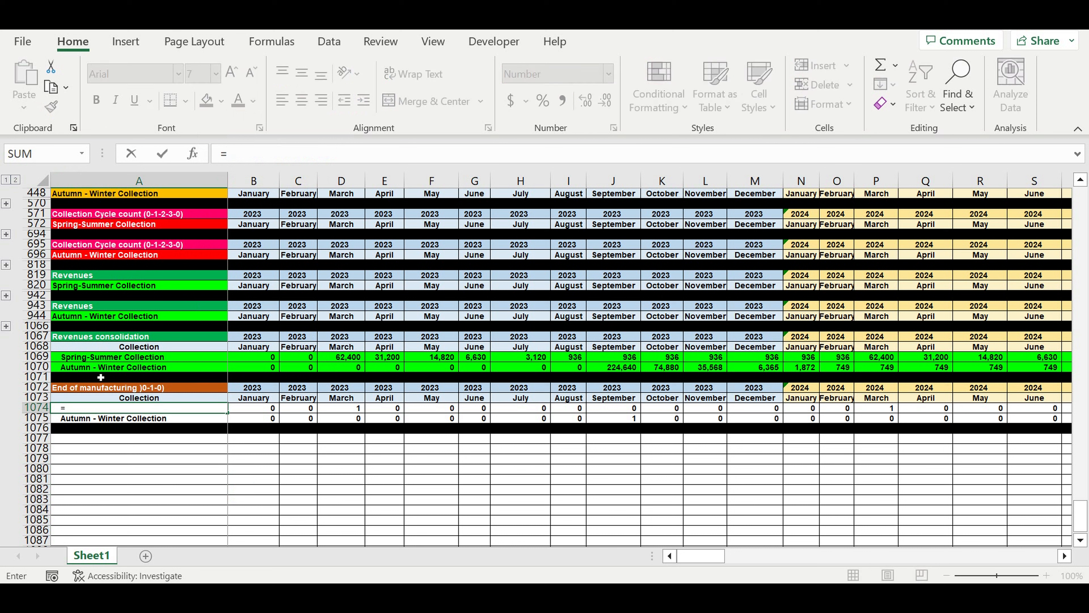
{"action": "left_click", "coordinate": [91, 358]}
{"action": "key", "text": "Return"}
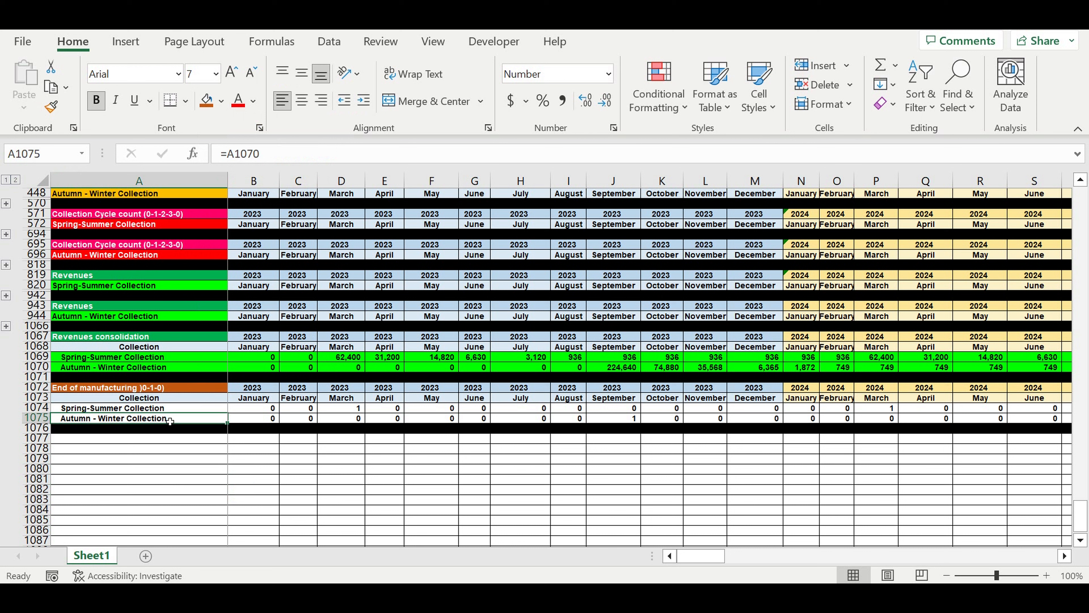
{"action": "left_click", "coordinate": [178, 410]}
{"action": "mouse_move", "coordinate": [227, 412]}
{"action": "left_mouse_down"}
{"action": "mouse_move", "coordinate": [229, 435]}
{"action": "mouse_move", "coordinate": [222, 422]}
{"action": "left_mouse_up"}
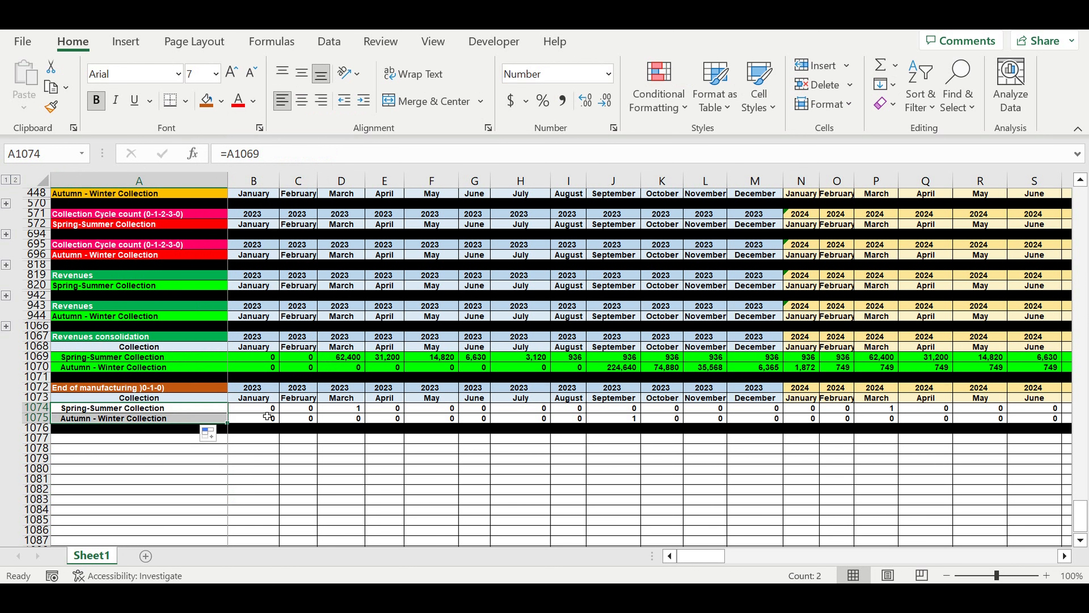
Set the Spring-Summer end of manufacturing for January 2023 (B1074) to =C320, the February start-selling flag.
{"action": "left_click", "coordinate": [255, 411]}
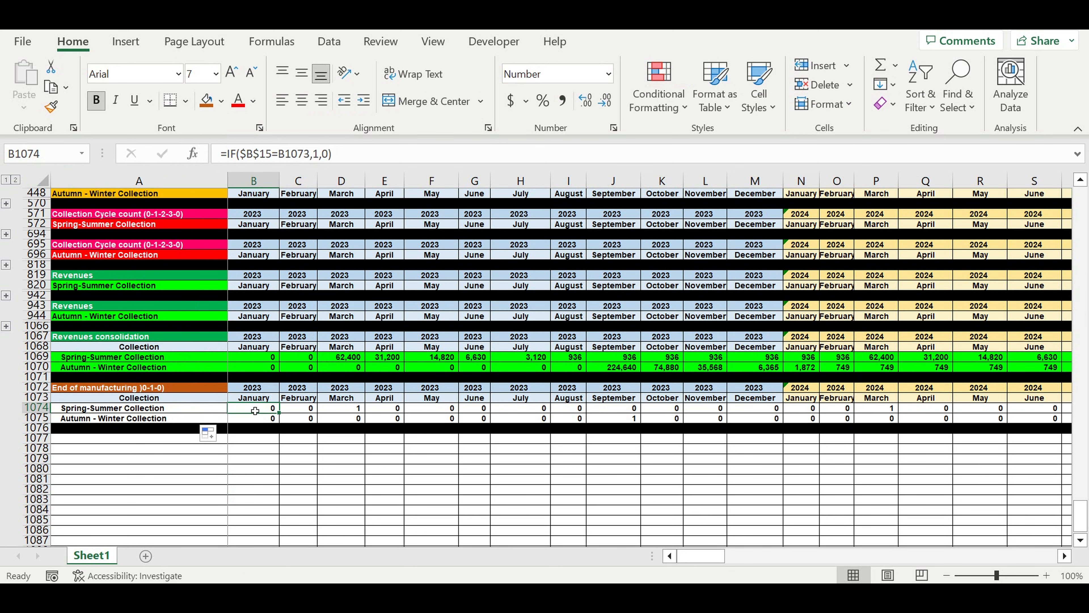
{"action": "type", "text": "="}
{"action": "scroll", "coordinate": [345, 380], "scroll_direction": "up", "scroll_amount": 5}
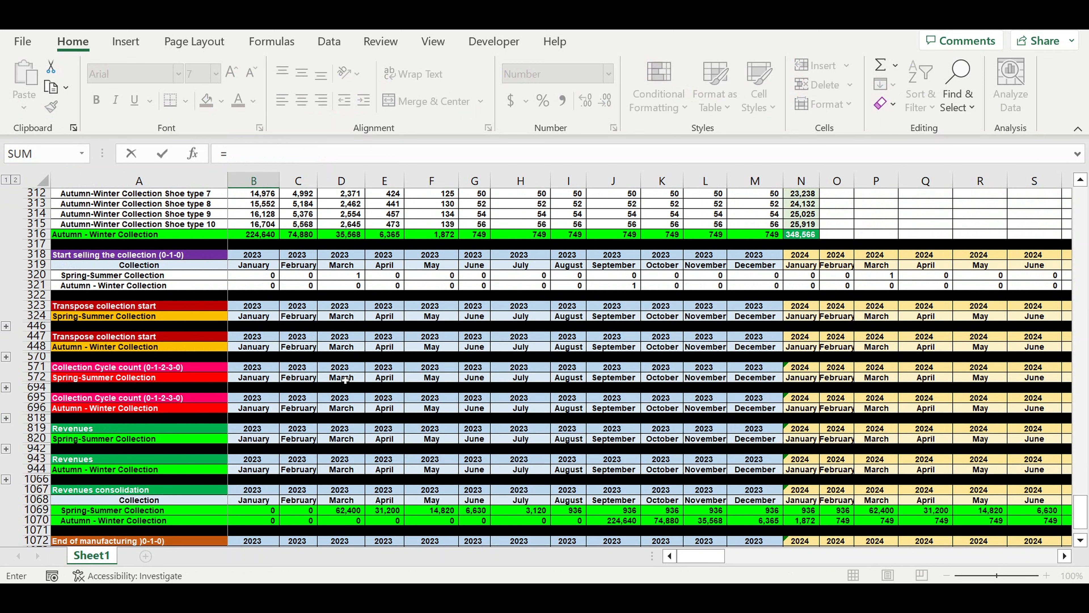
{"action": "scroll", "coordinate": [345, 380], "scroll_direction": "up", "scroll_amount": 1}
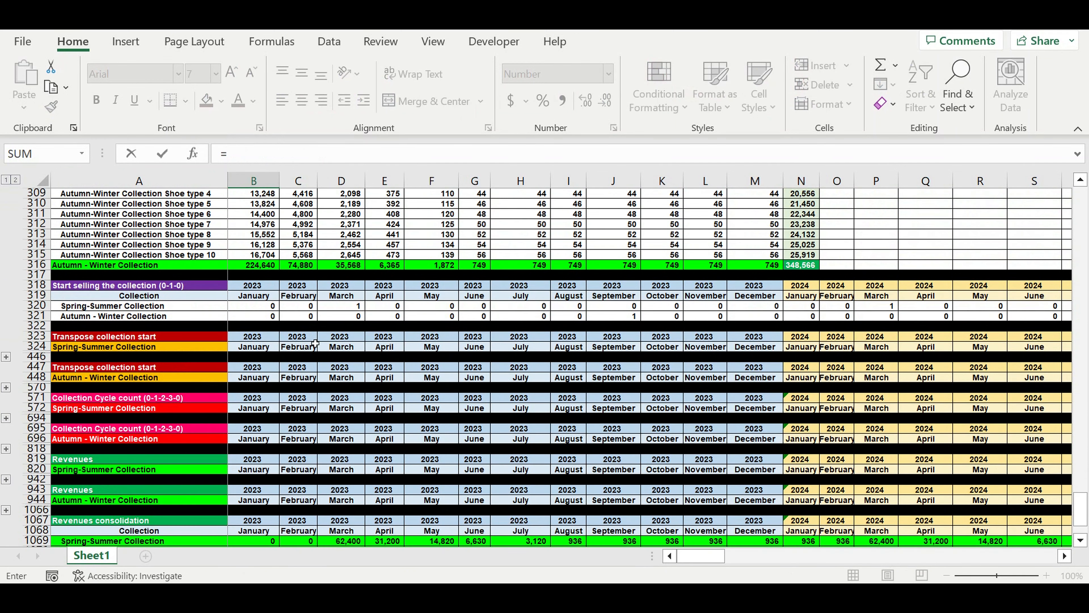
{"action": "left_click", "coordinate": [299, 308]}
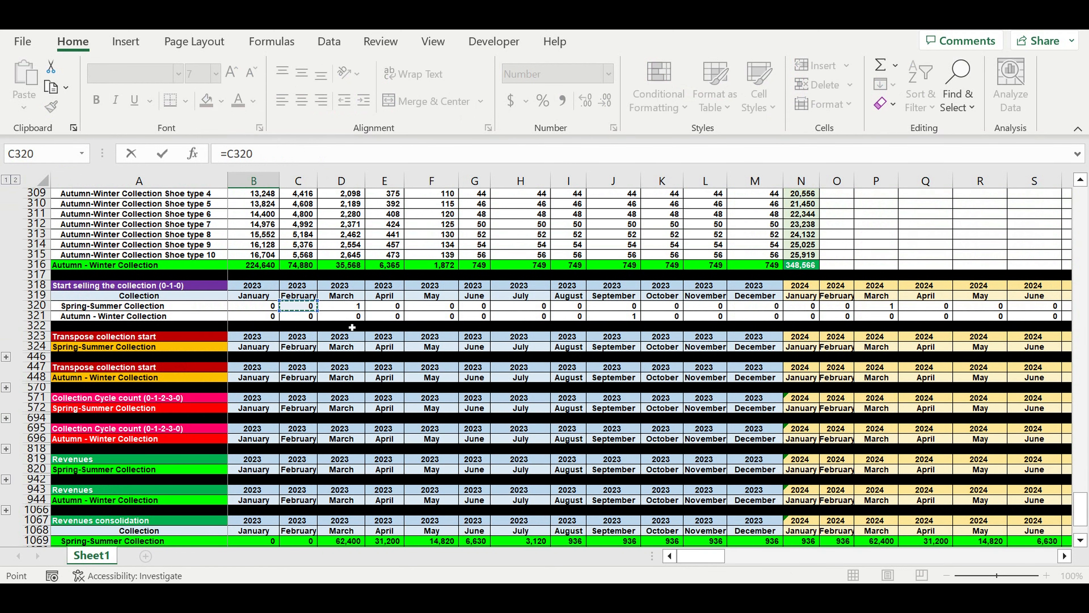
{"action": "key", "text": "Escape"}
{"action": "scroll", "coordinate": [263, 443], "scroll_direction": "down", "scroll_amount": 2}
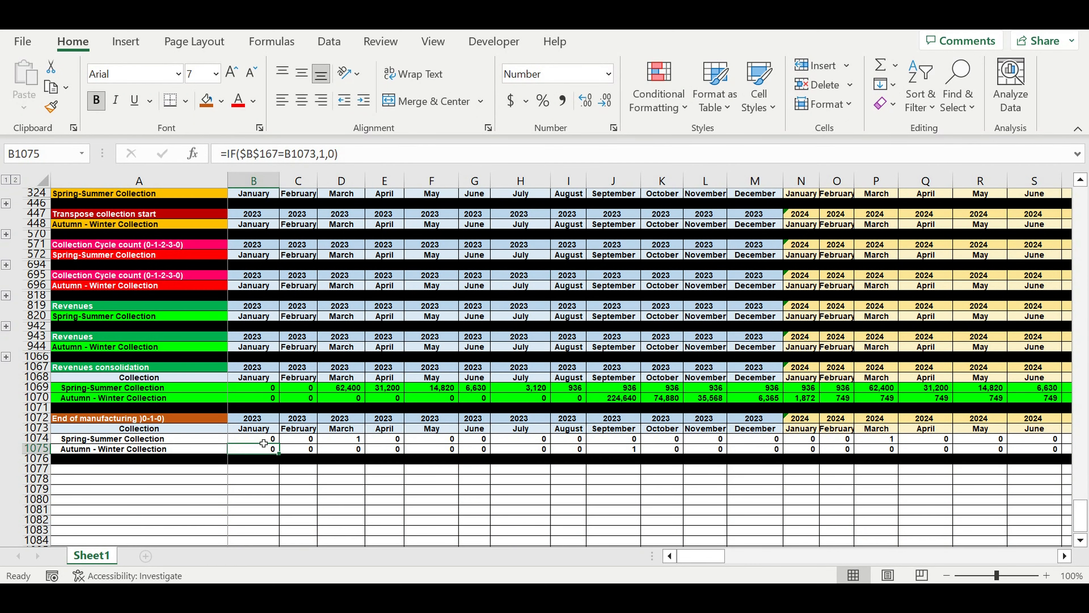
Fill the B1074 formula down to the Autumn-Winter row and across both rows through December 2032.
{"action": "left_click", "coordinate": [272, 442]}
{"action": "left_click_drag", "start_coordinate": [278, 444], "coordinate": [989, 412]}
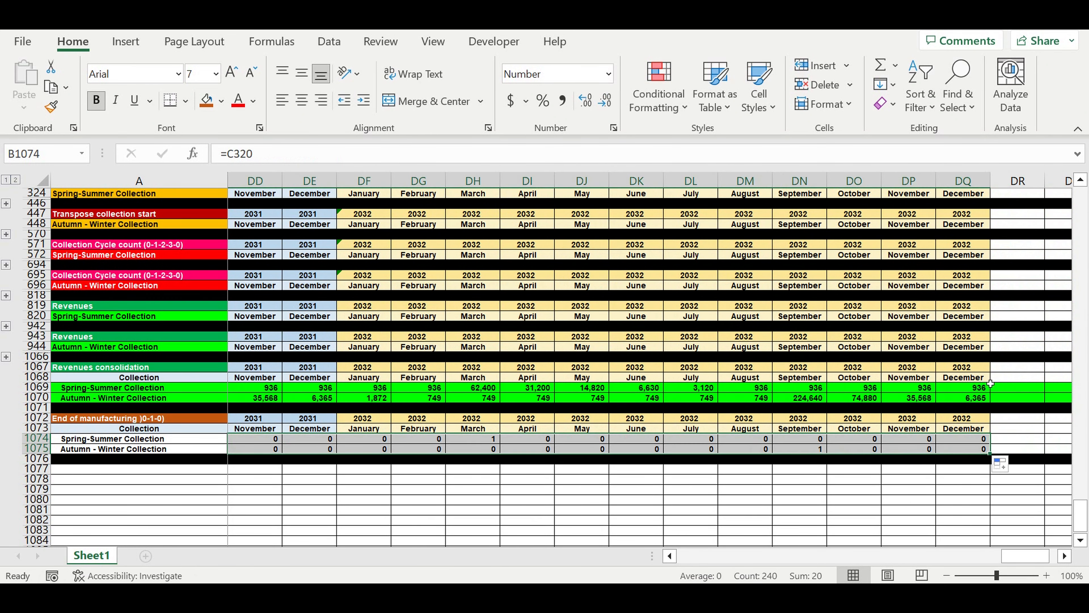
{"action": "left_click", "coordinate": [762, 501]}
Check the End of manufacturing formulas for September and August 2032, and for Autumn-Winter from August back to March 2023.
{"action": "left_click", "coordinate": [807, 450]}
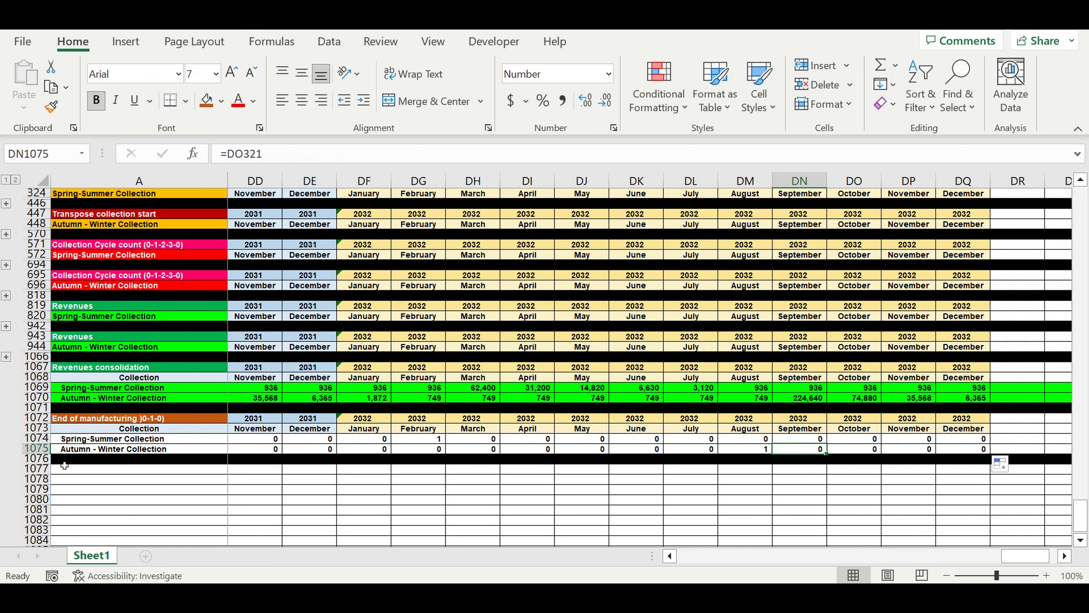
{"action": "left_click", "coordinate": [82, 449]}
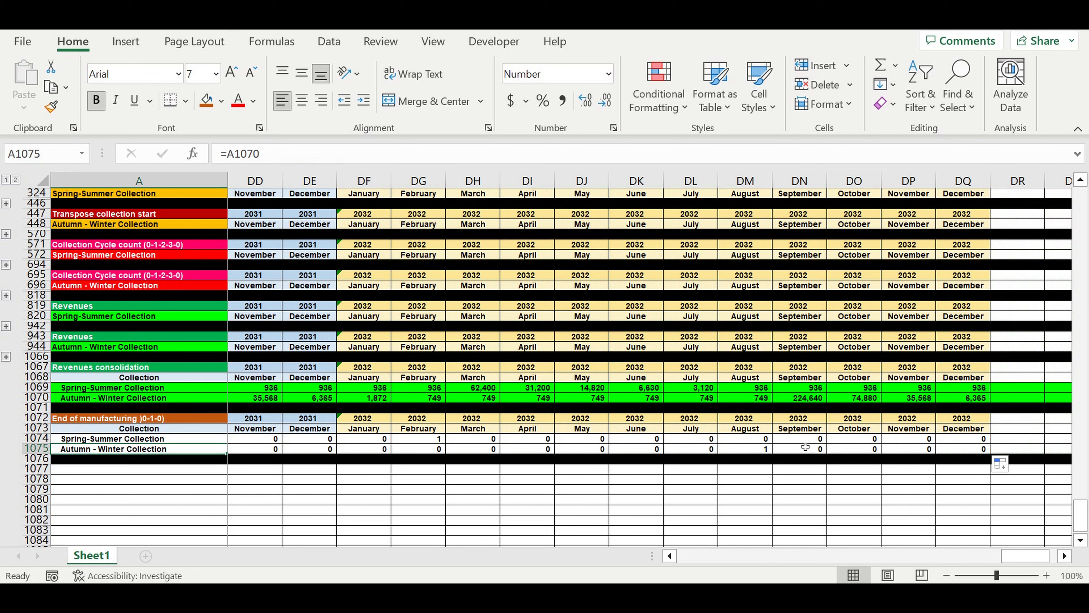
{"action": "left_click", "coordinate": [809, 438]}
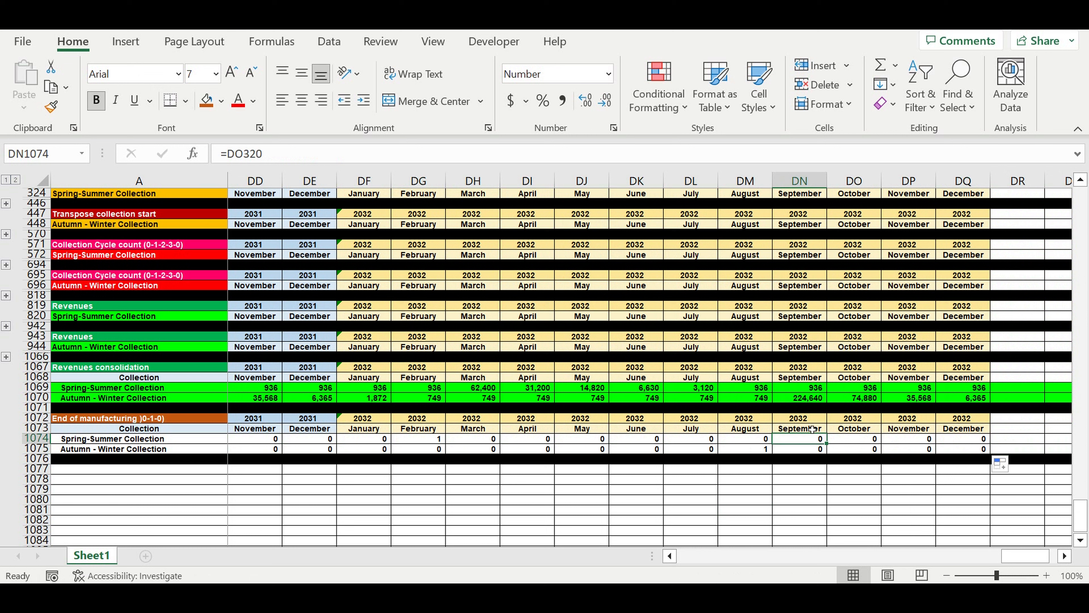
{"action": "left_click", "coordinate": [745, 450]}
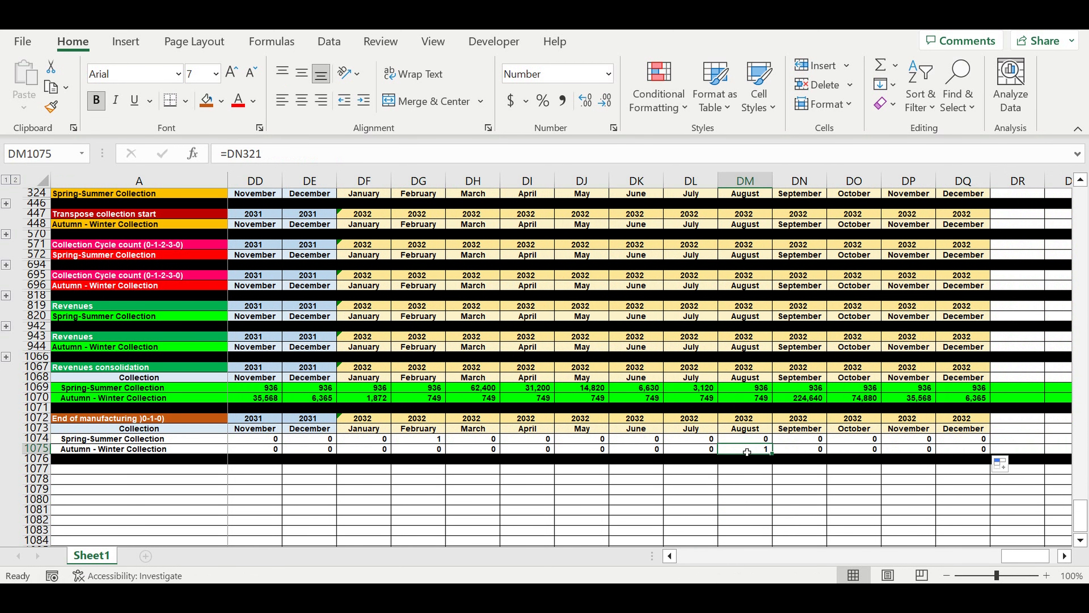
{"action": "left_click_drag", "start_coordinate": [1016, 555], "coordinate": [681, 551]}
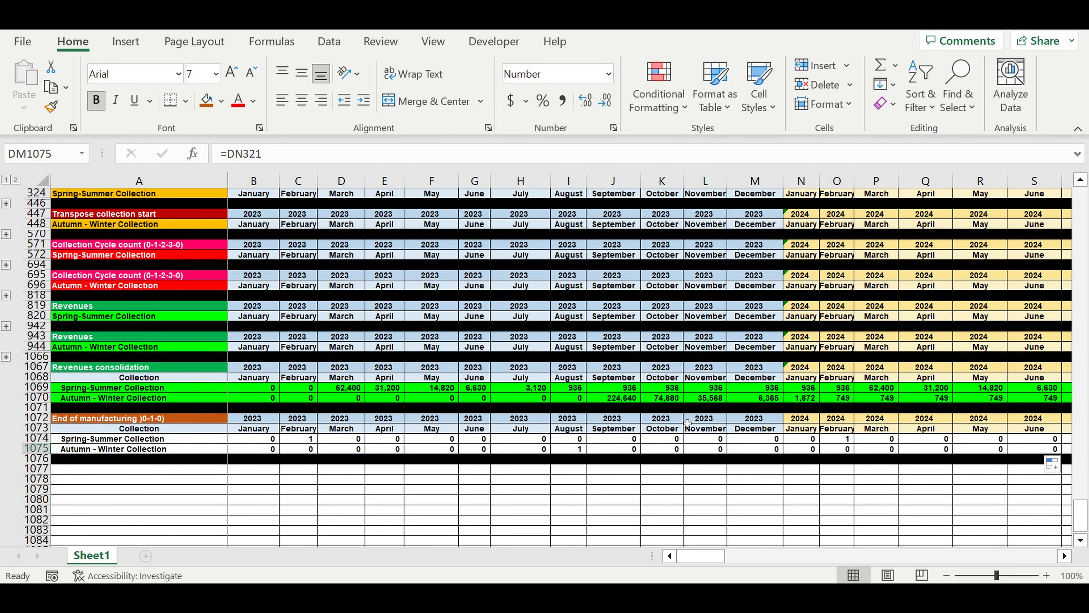
{"action": "left_click_drag", "start_coordinate": [575, 449], "coordinate": [351, 451]}
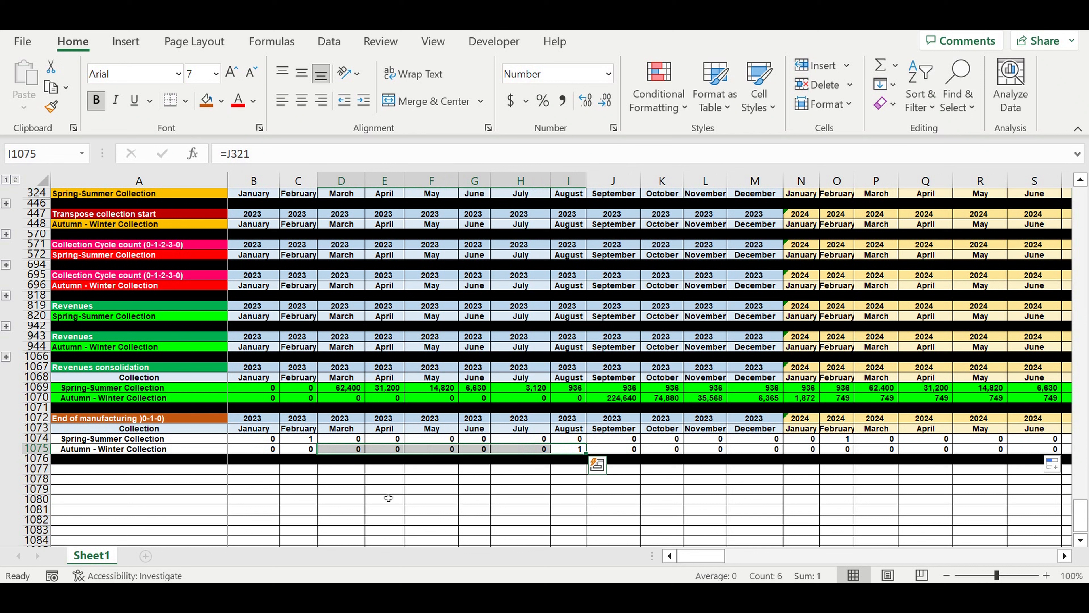
{"action": "left_click", "coordinate": [384, 499]}
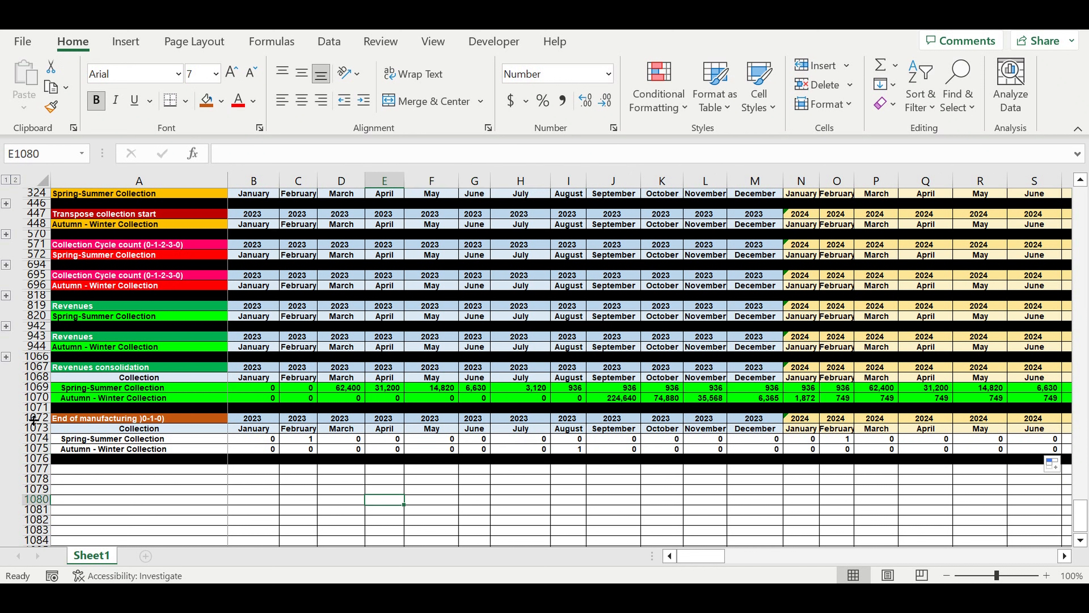
Copy the End of manufacturing block (rows 1072 to 1076) and paste it directly below, starting at row 1077.
{"action": "left_click_drag", "start_coordinate": [36, 418], "coordinate": [40, 459]}
{"action": "key", "text": "ctrl+c"}
{"action": "left_click", "coordinate": [101, 473]}
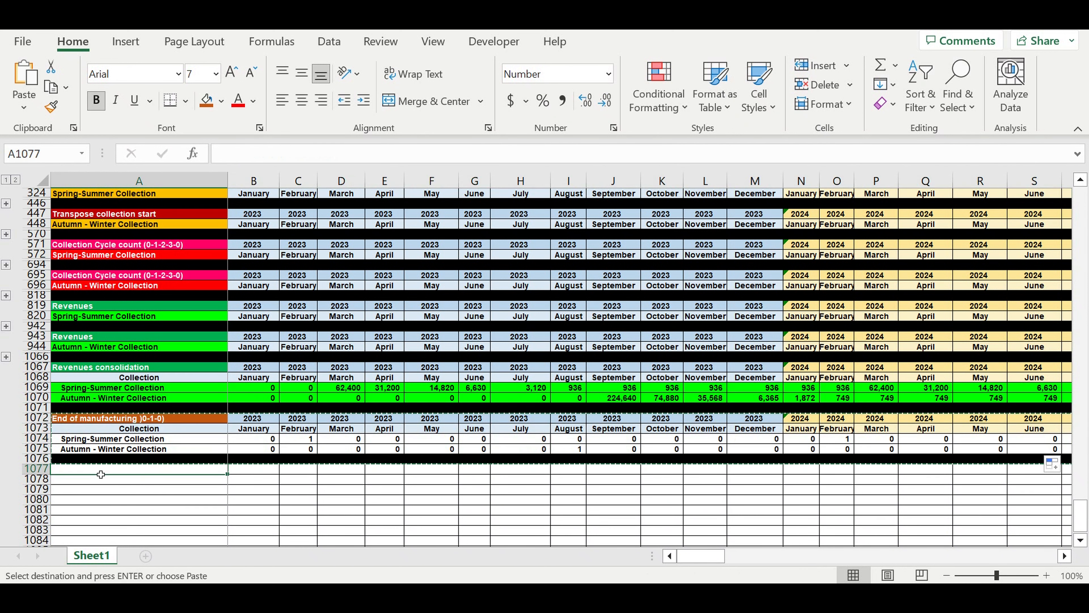
{"action": "key", "text": "ctrl+v"}
Link the January year header in B1077 of the duplicated block to B1072.
{"action": "left_click", "coordinate": [253, 472]}
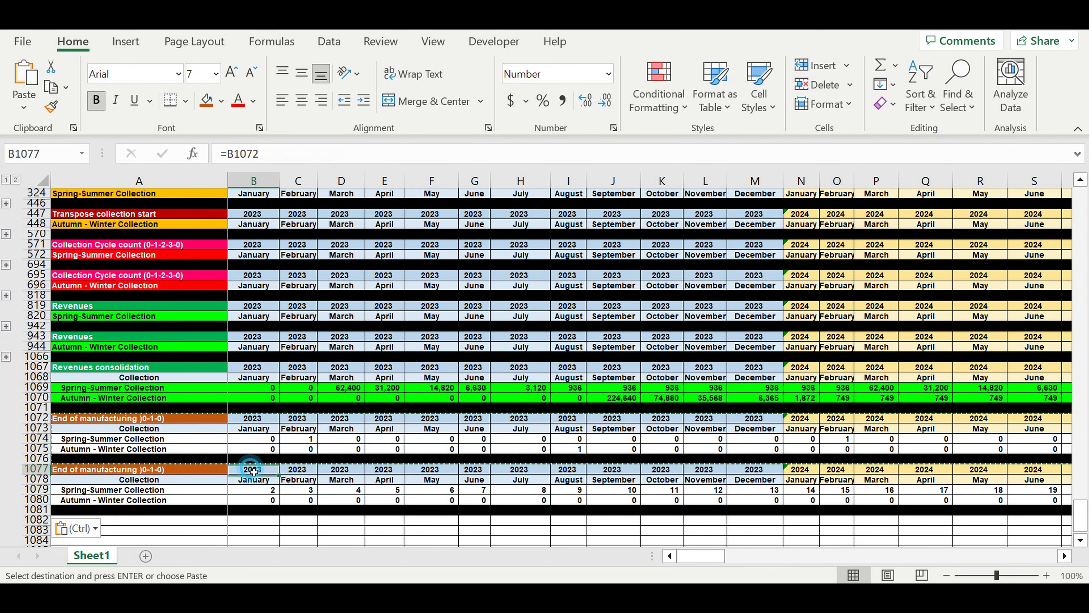
{"action": "type", "text": "="}
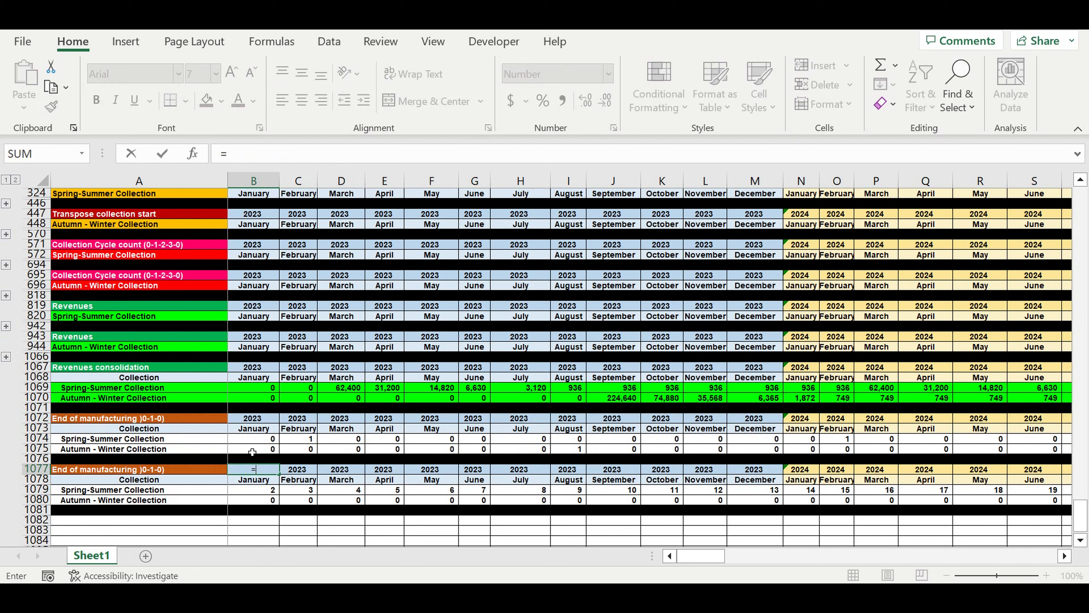
{"action": "left_click", "coordinate": [249, 419]}
{"action": "key", "text": "Return"}
{"action": "left_click", "coordinate": [108, 469]}
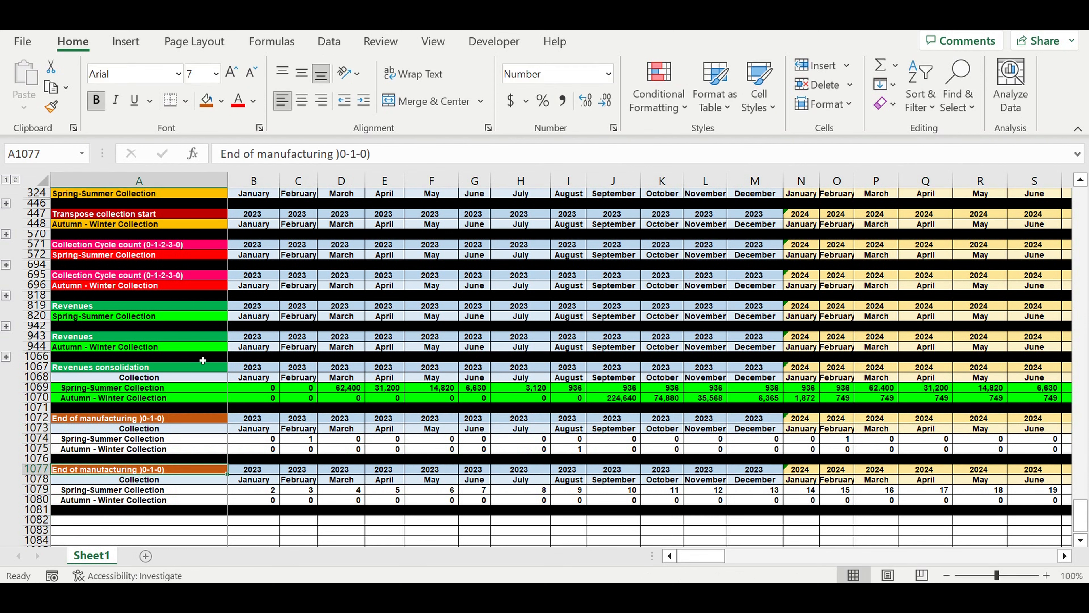
{"action": "triple_click", "coordinate": [390, 150]}
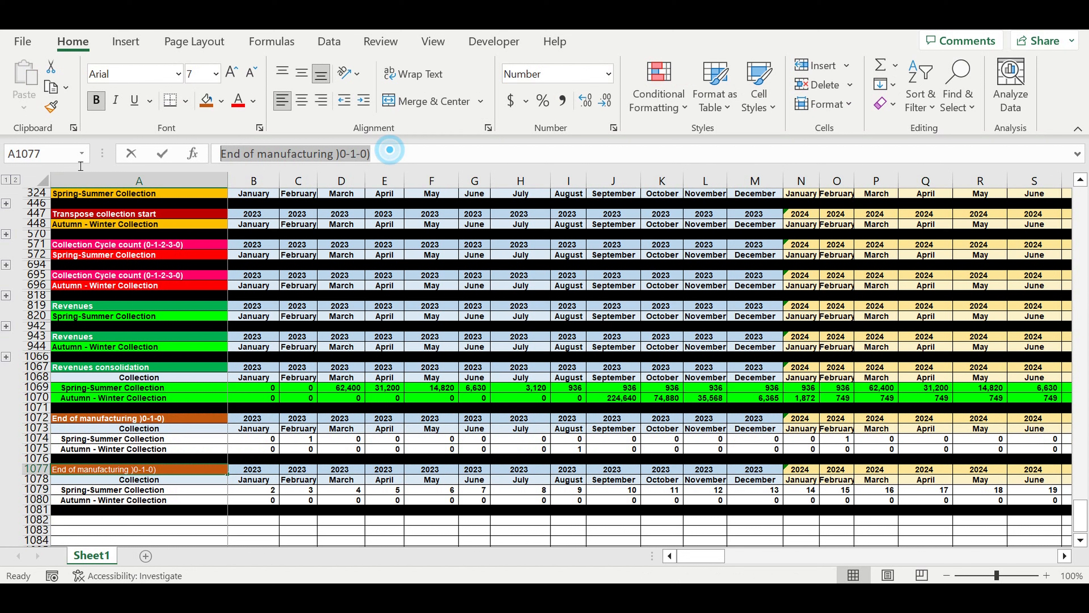
{"action": "type", "text": "Manufa"}
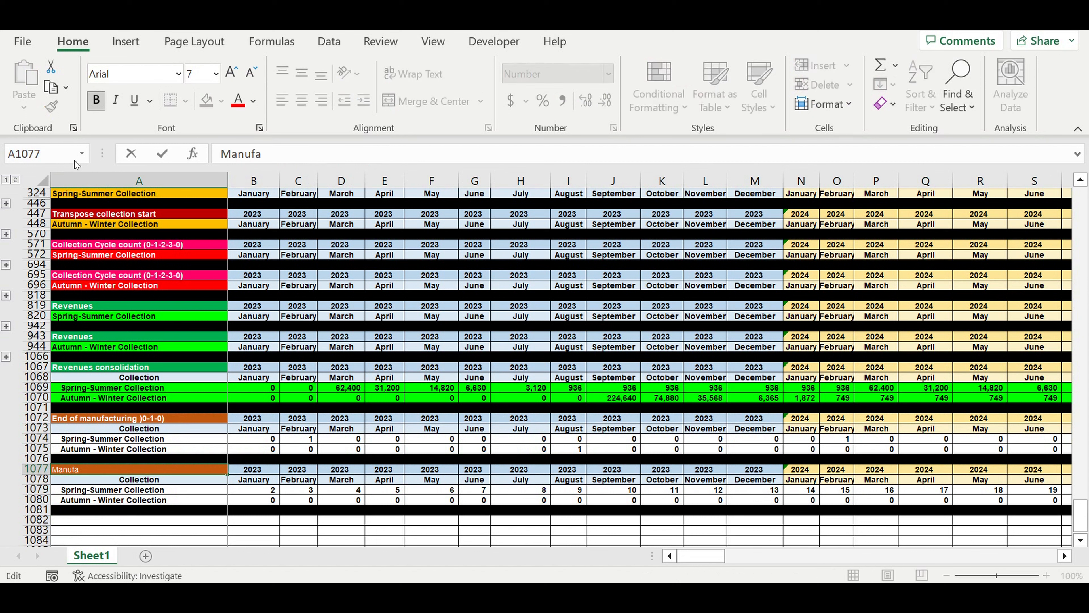
{"action": "type", "text": "cturing cycle ("}
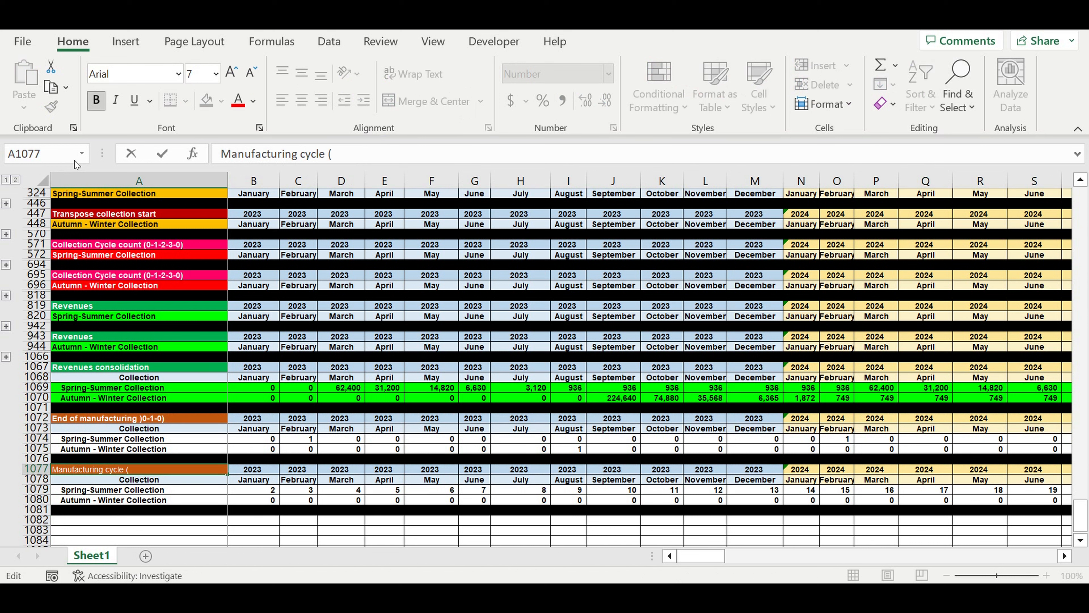
{"action": "type", "text": "0-3-2-1-0-0-3-2"}
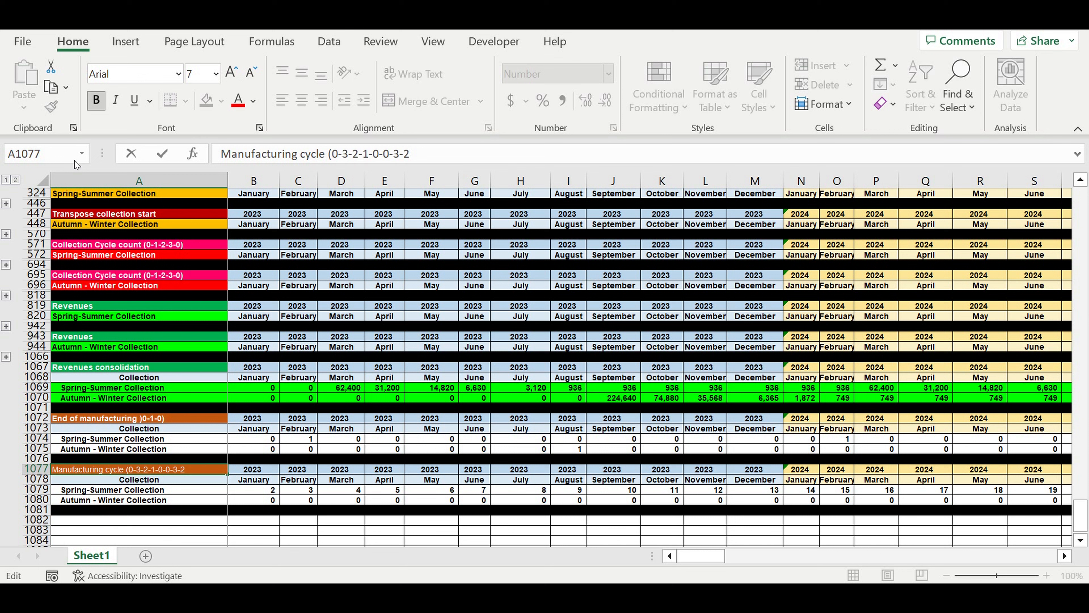
{"action": "type", "text": "-1-0"}
{"action": "type", "text": ")"}
{"action": "key", "text": "Return"}
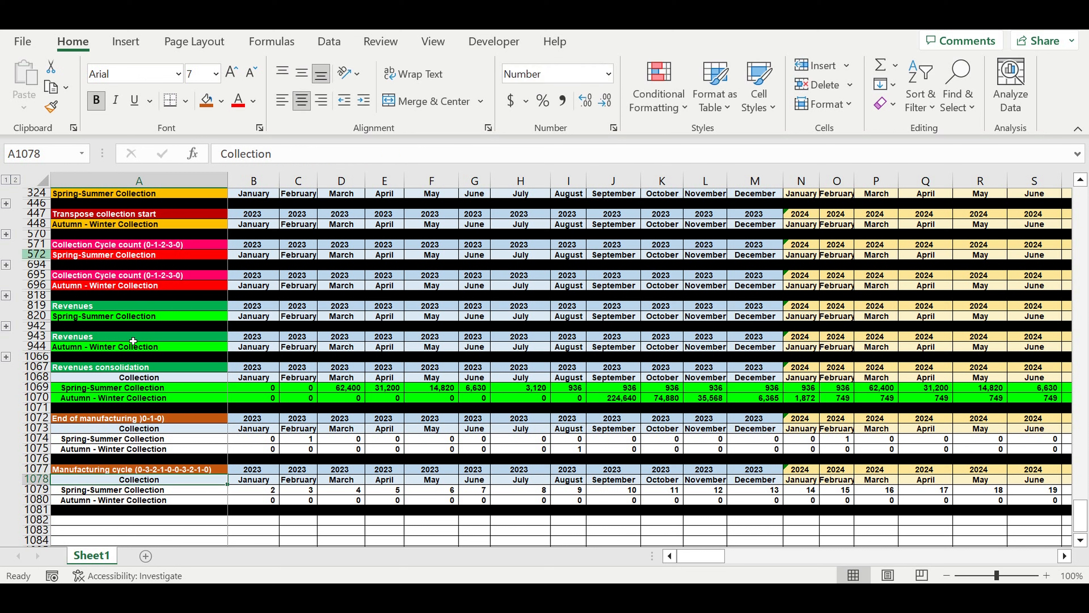
{"action": "left_click", "coordinate": [170, 469]}
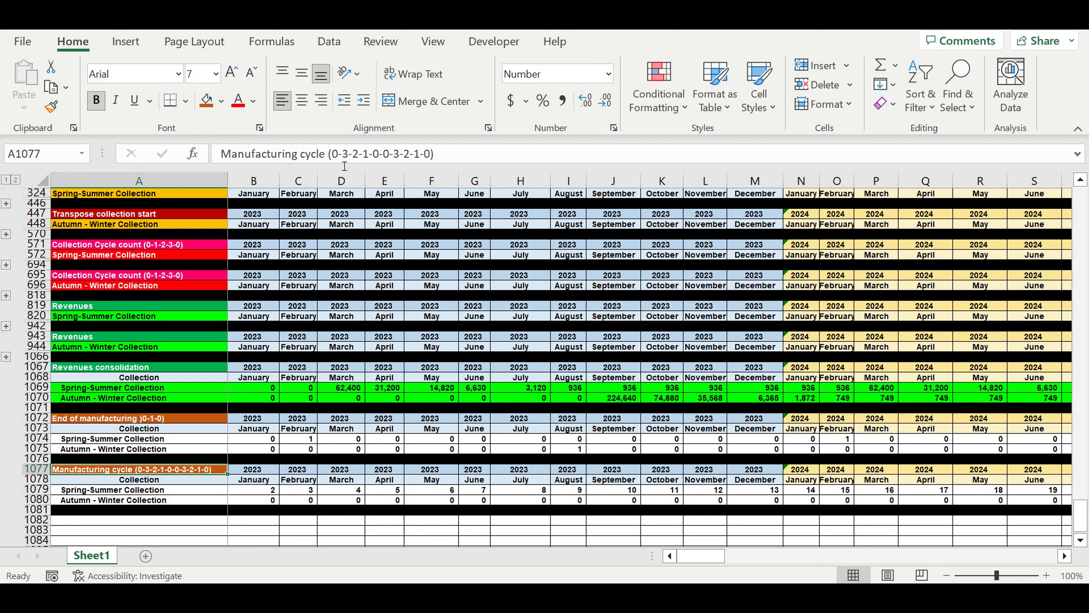
{"action": "left_click_drag", "start_coordinate": [343, 154], "coordinate": [421, 154]}
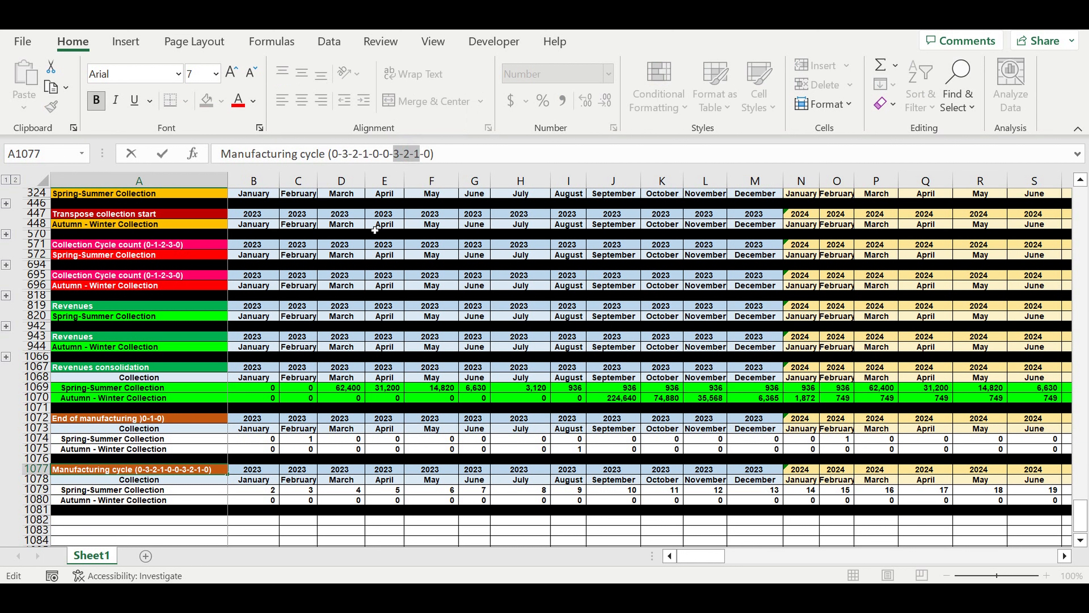
{"action": "key", "text": "Return"}
{"action": "left_click", "coordinate": [295, 520]}
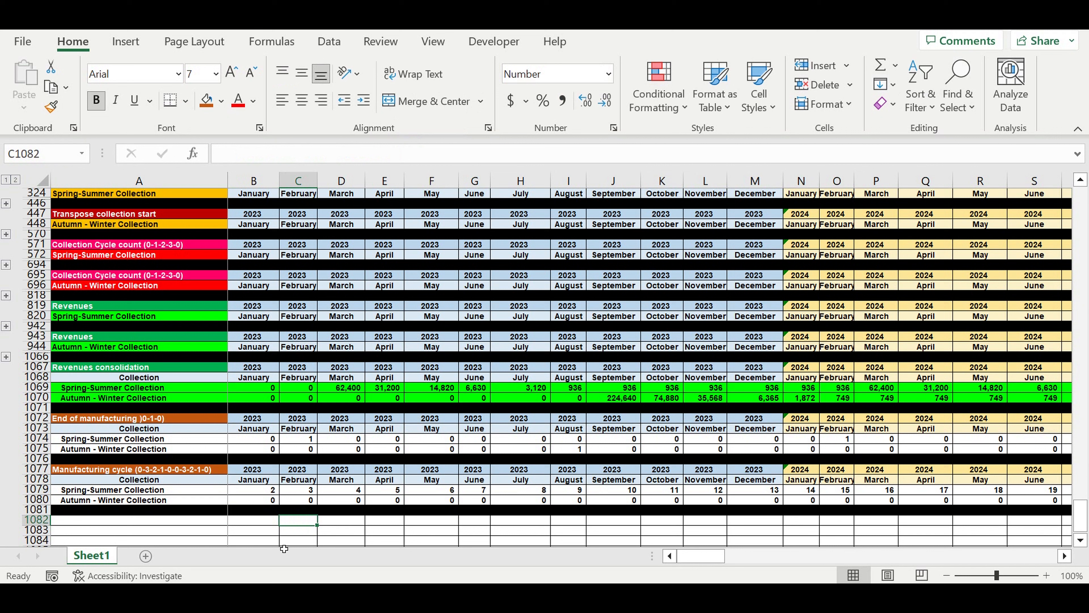
{"action": "key", "text": "Down"}
{"action": "key", "text": "Right"}
Enter the formula =IF(DQ1074>0,1,0) in DQ1079, the Spring-Summer December 2032 cell of the Manufacturing cycle block.
{"action": "left_click", "coordinate": [255, 494]}
{"action": "left_click_drag", "start_coordinate": [703, 555], "coordinate": [1062, 556]}
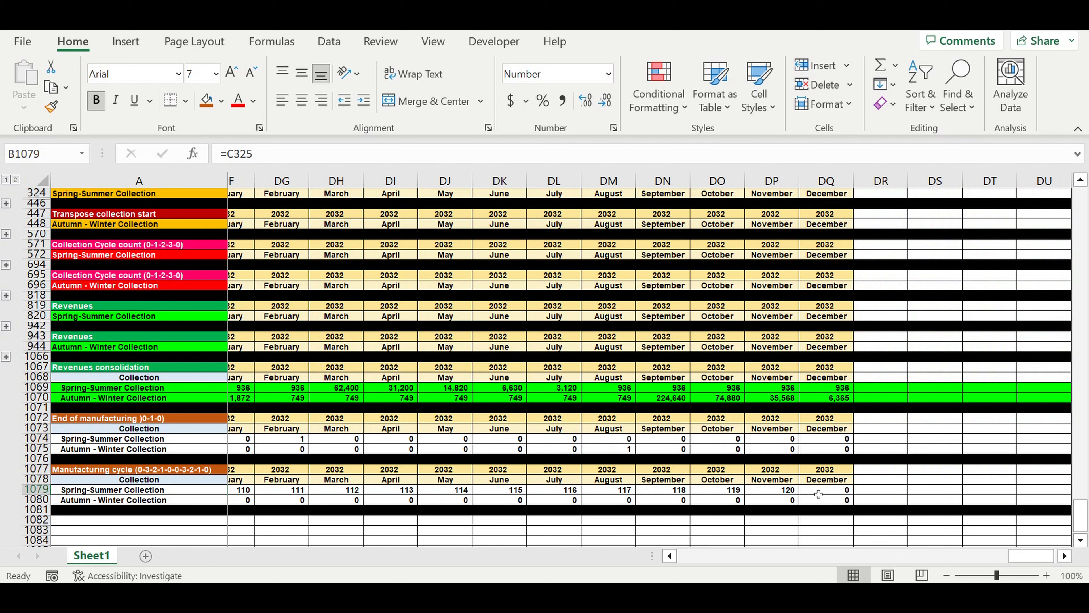
{"action": "left_click", "coordinate": [818, 495]}
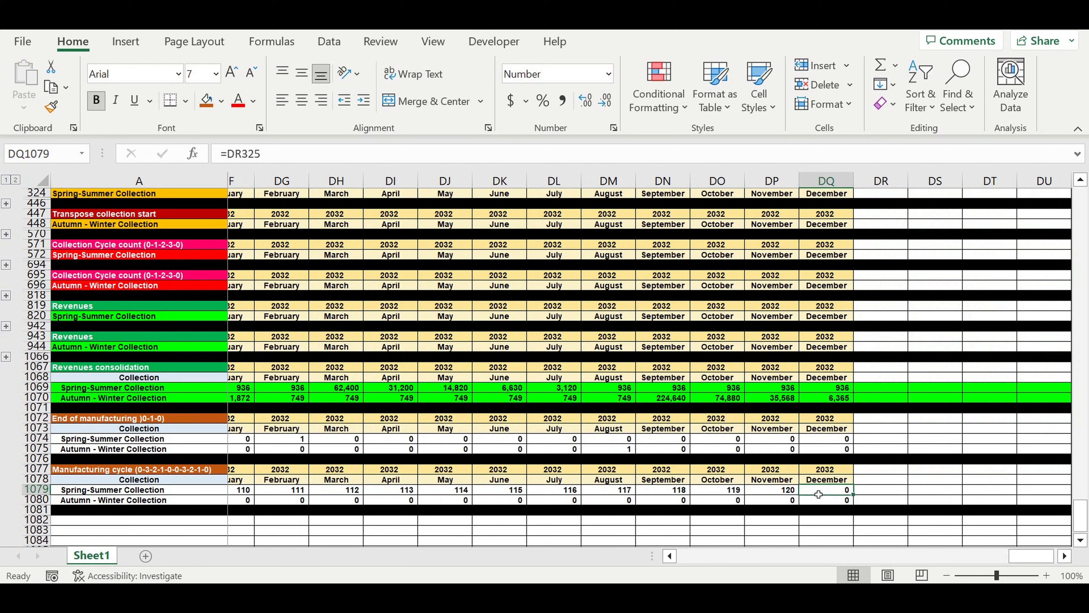
{"action": "type", "text": "=if"}
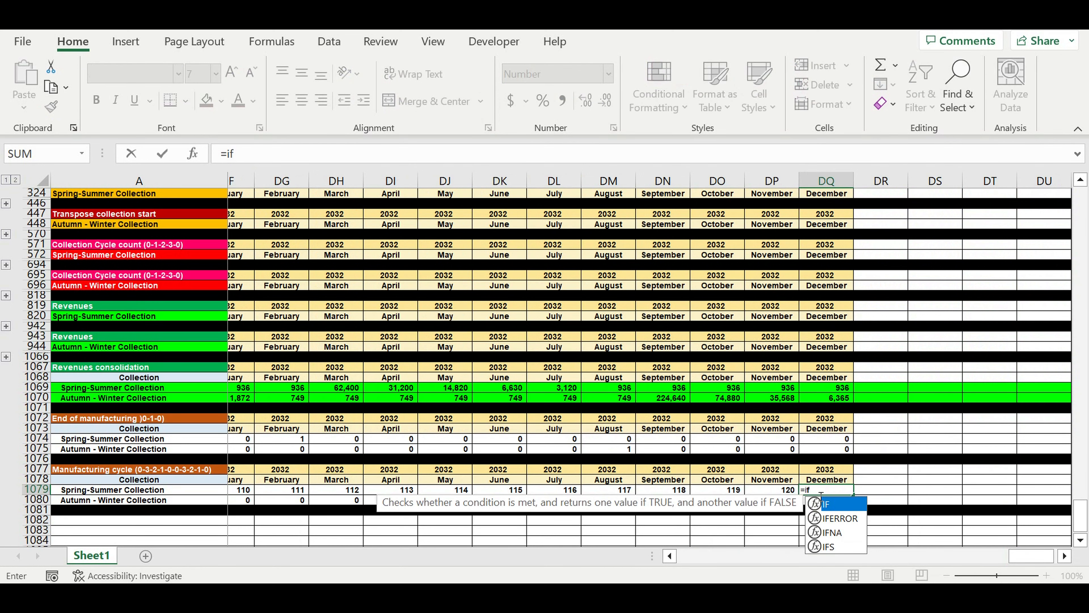
{"action": "type", "text": "("}
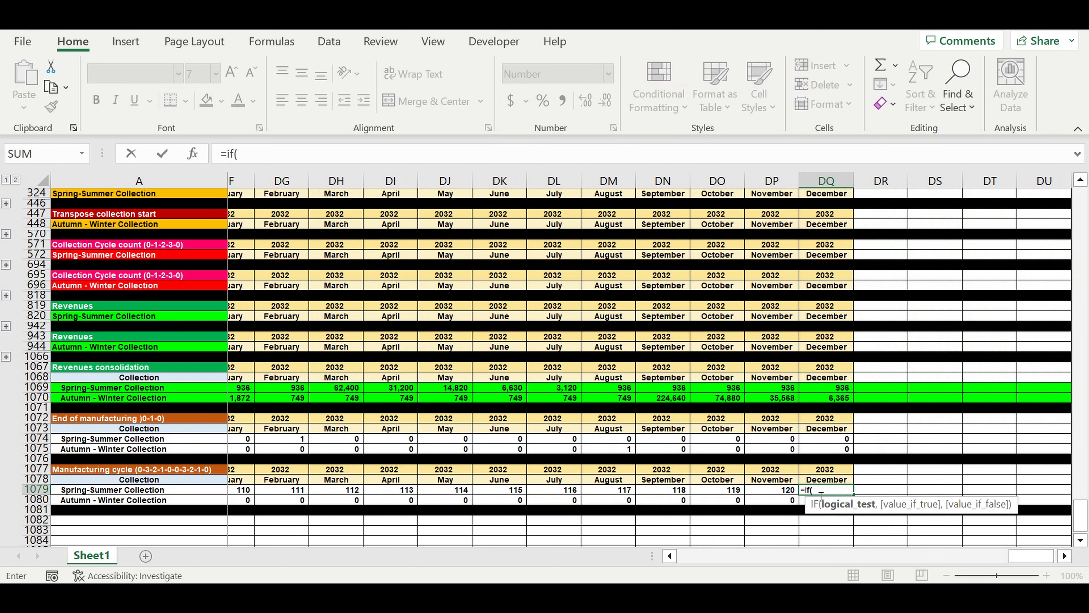
{"action": "left_click", "coordinate": [820, 441]}
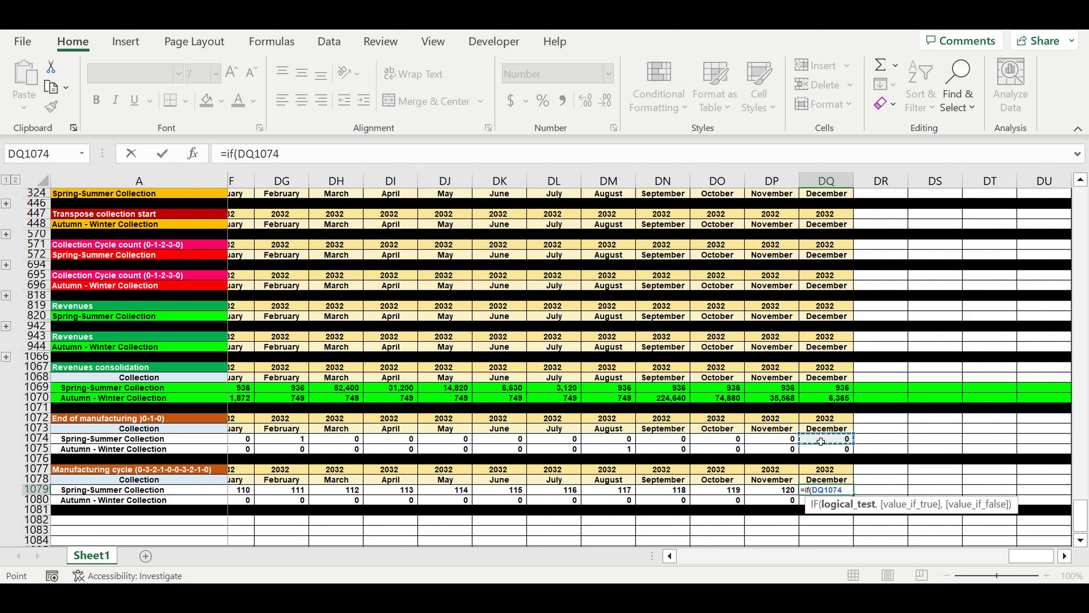
{"action": "type", "text": ">0,1,0"}
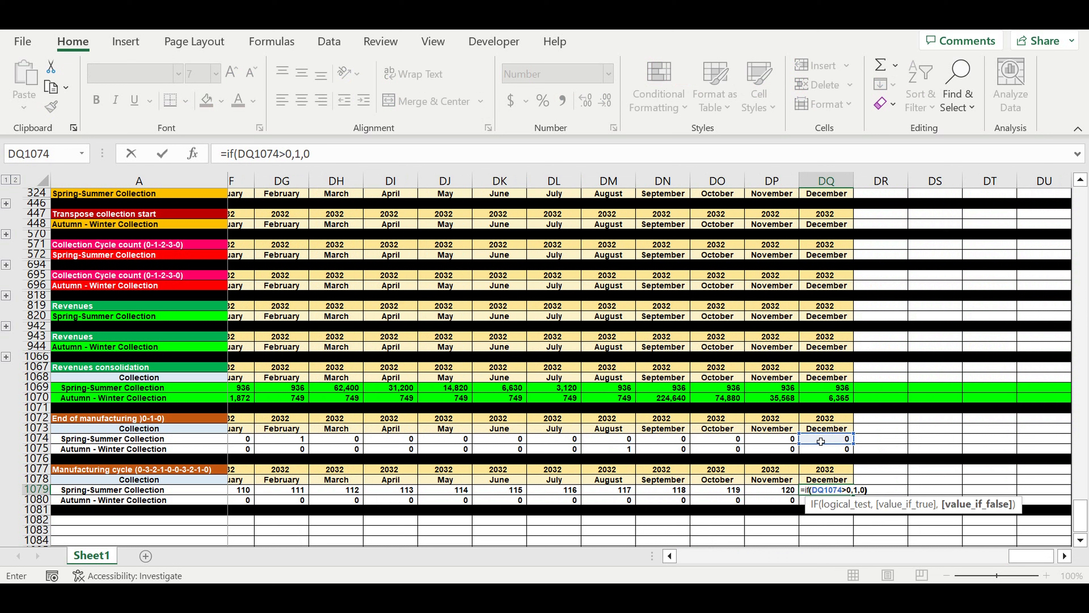
{"action": "key", "text": "Return"}
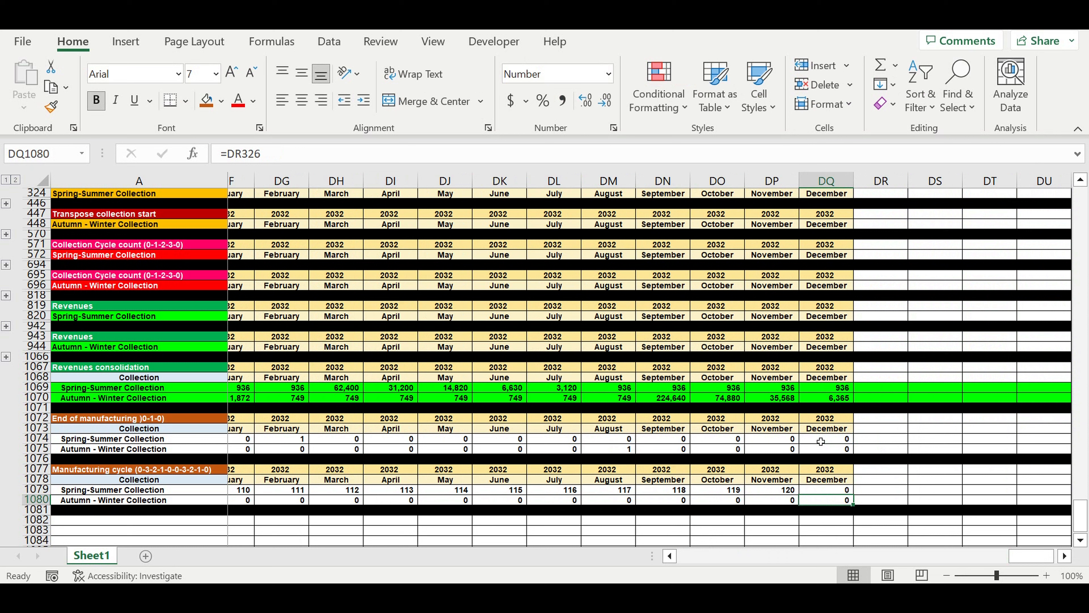
Fill the DQ1079 formula down to the Autumn-Winter row and clear both collections' October and November 2032 cells (DO1079:DP1080).
{"action": "left_click", "coordinate": [829, 492]}
{"action": "left_click_drag", "start_coordinate": [852, 495], "coordinate": [852, 503]}
{"action": "left_click_drag", "start_coordinate": [767, 492], "coordinate": [734, 502]}
{"action": "key", "text": "Delete"}
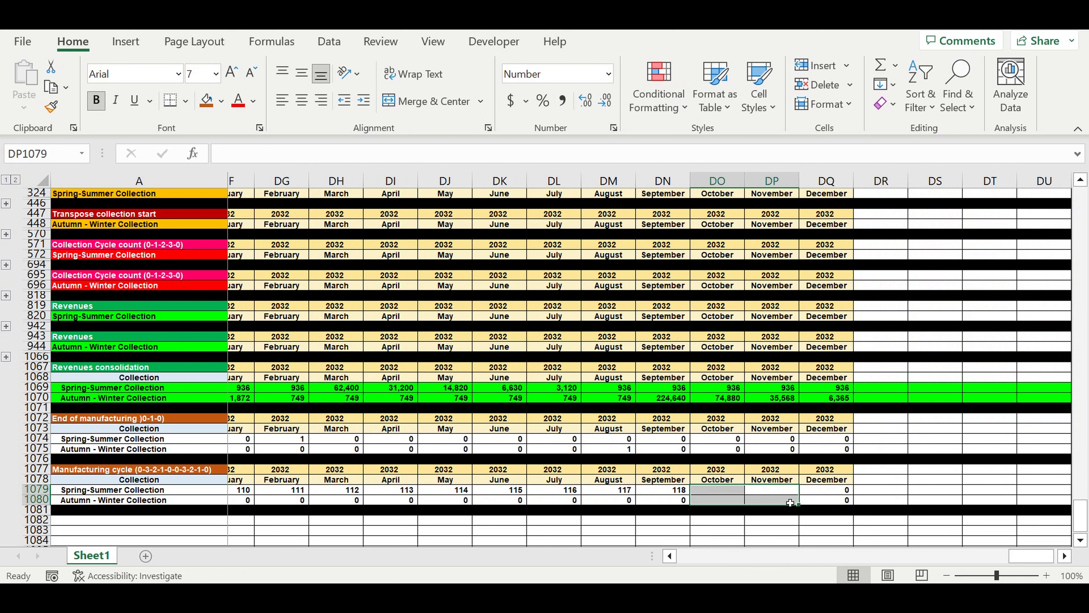
Start the Spring-Summer November 2032 formula in DP1079 with =if(and(DQ1079=0,DP1074=0),0, as its first condition.
{"action": "left_click", "coordinate": [780, 493]}
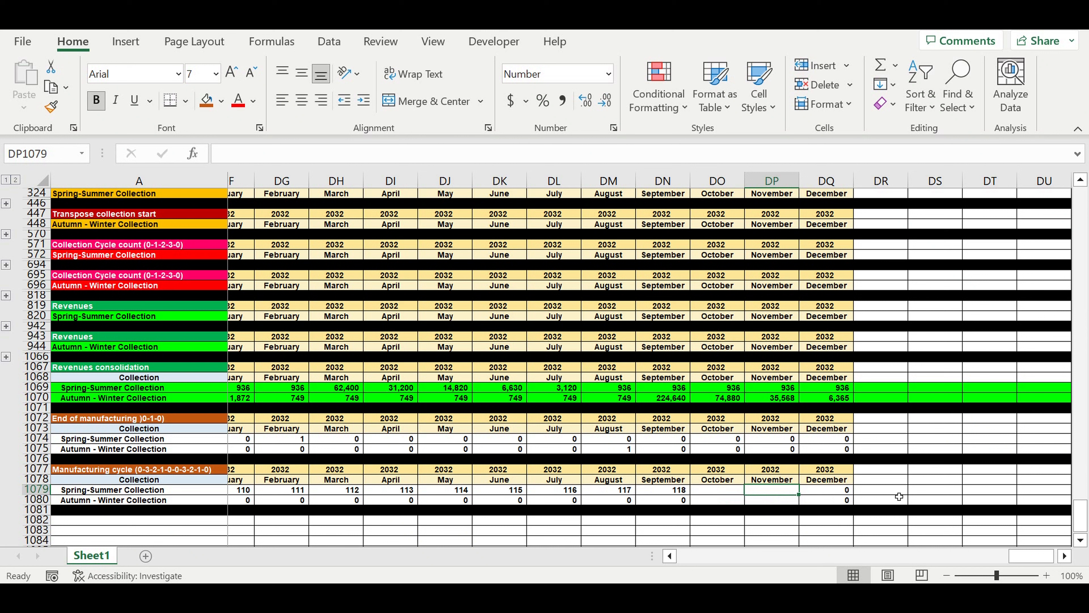
{"action": "type", "text": "=if"}
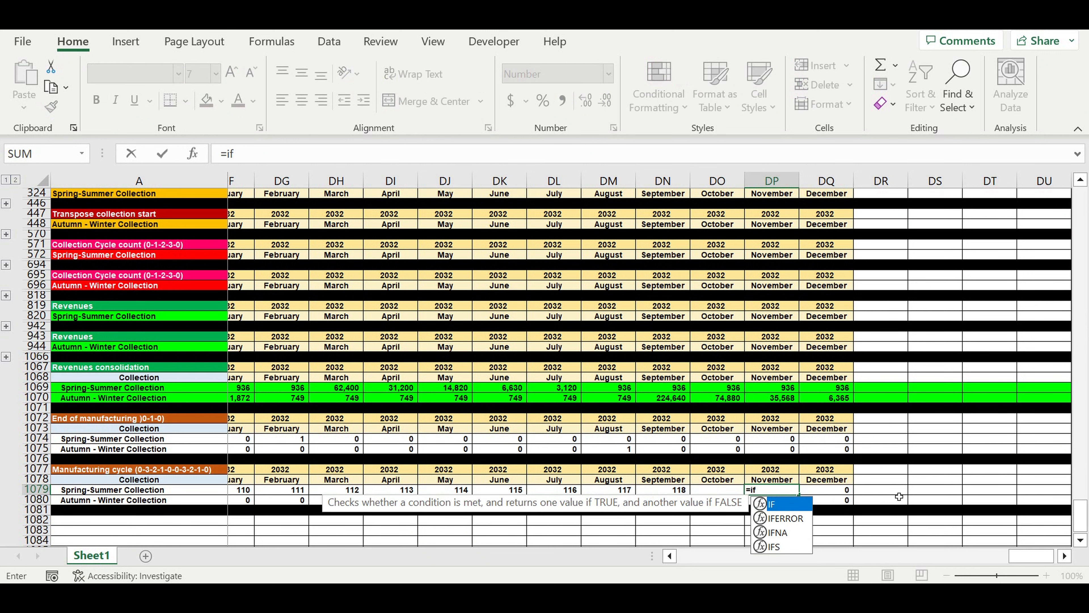
{"action": "type", "text": "("}
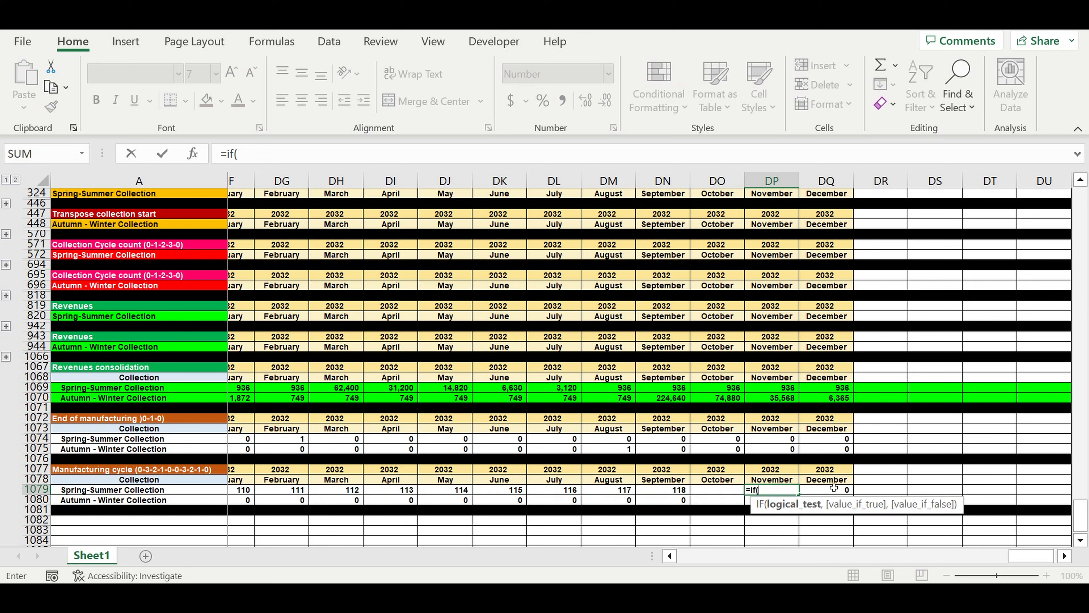
{"action": "type", "text": "an"}
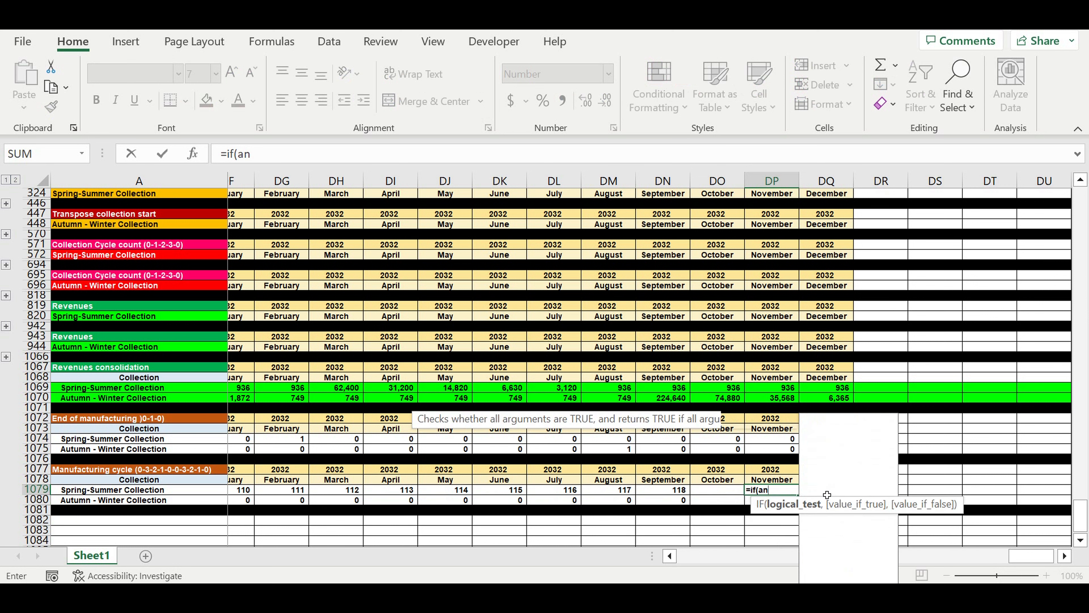
{"action": "type", "text": "d("}
{"action": "left_click", "coordinate": [827, 494]}
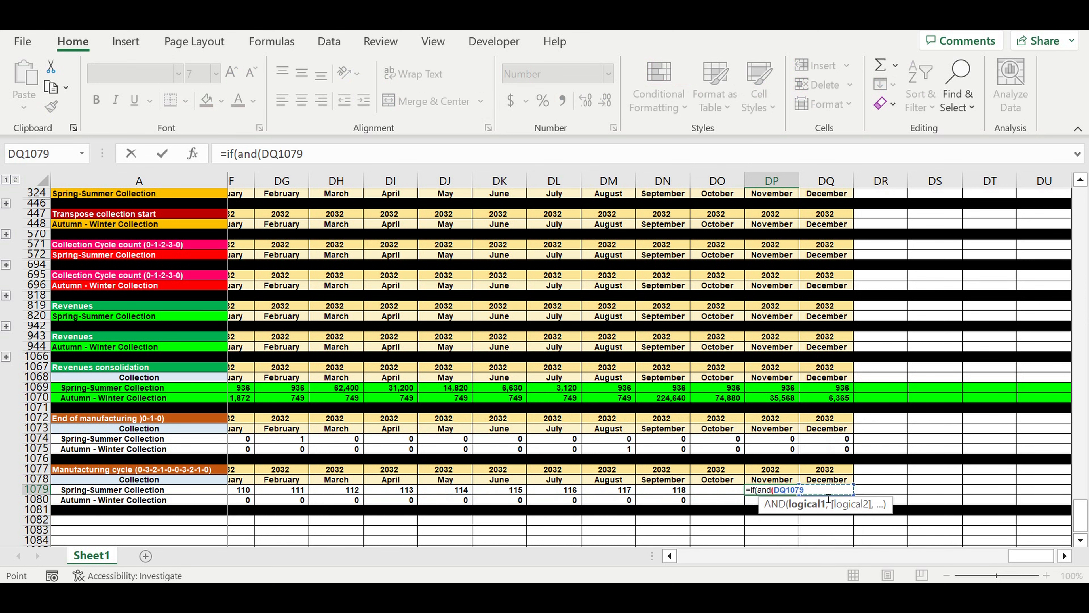
{"action": "type", "text": "=0"}
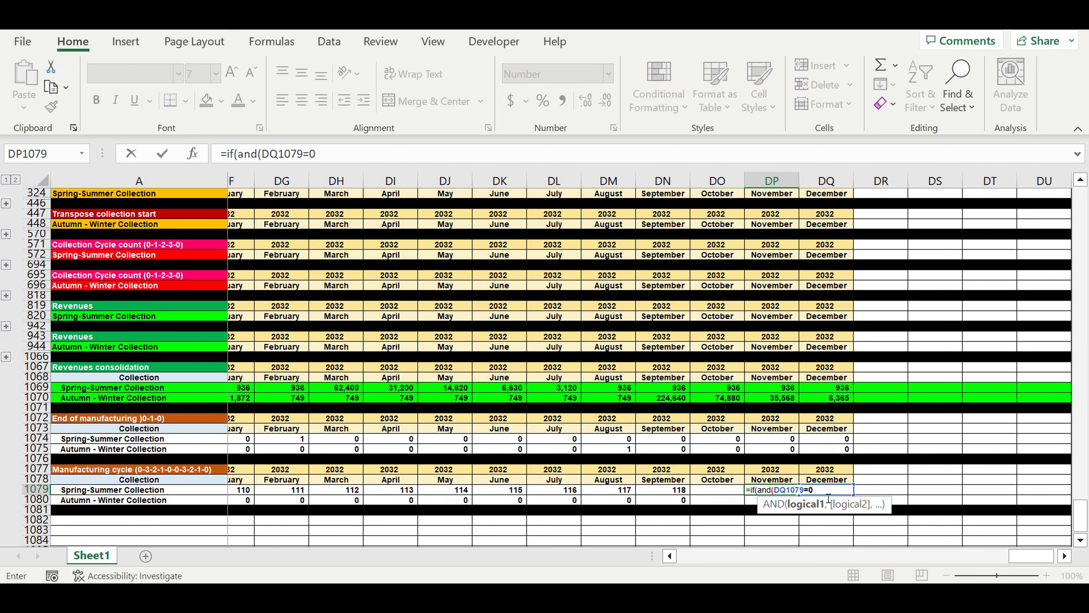
{"action": "type", "text": ","}
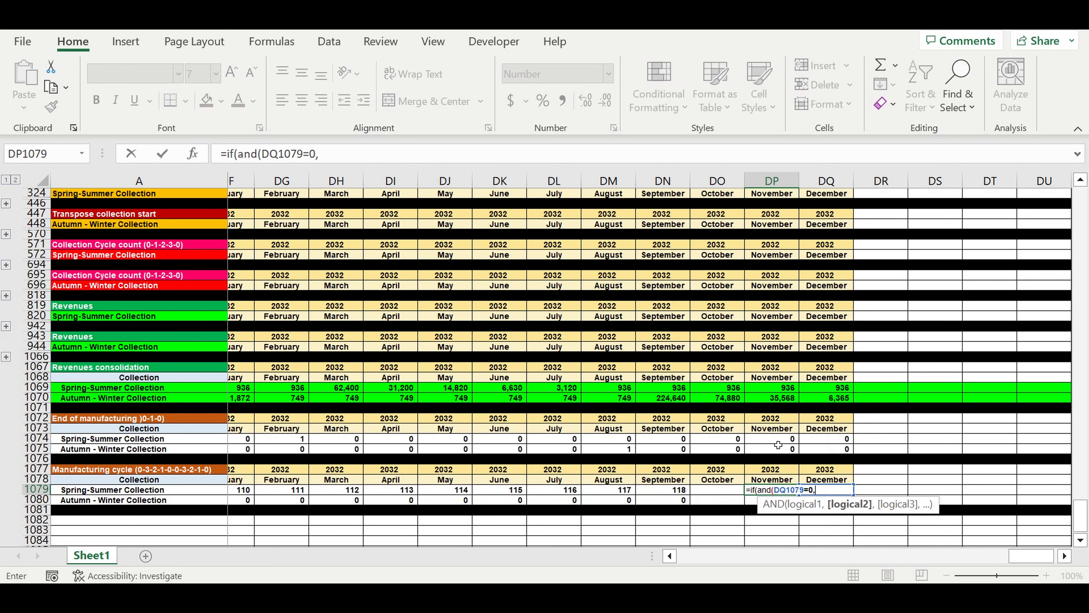
{"action": "left_click", "coordinate": [772, 442]}
{"action": "type", "text": "=0"}
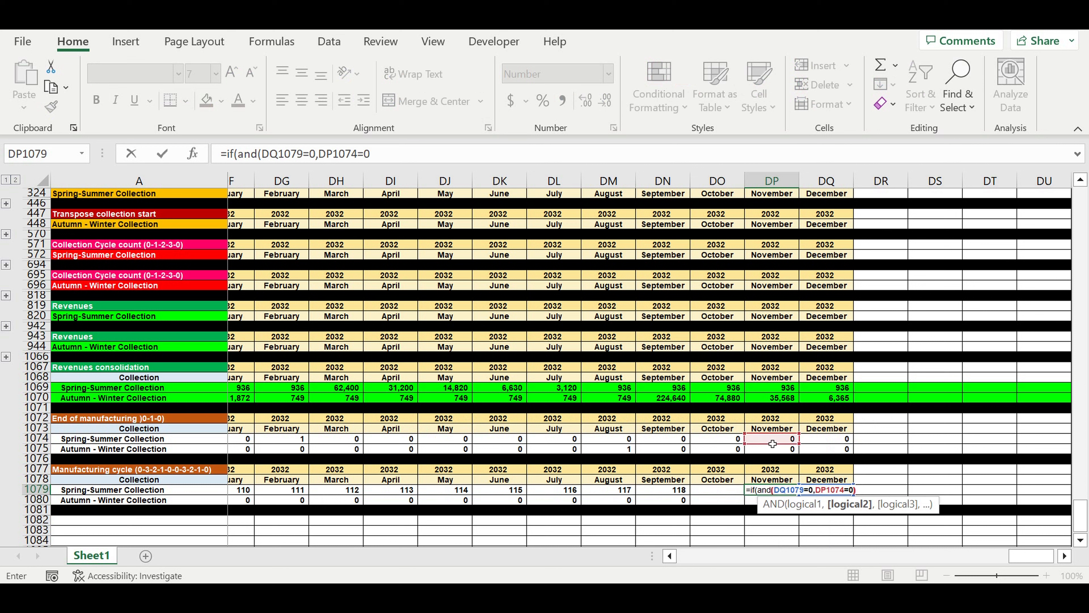
{"action": "type", "text": "),0,"}
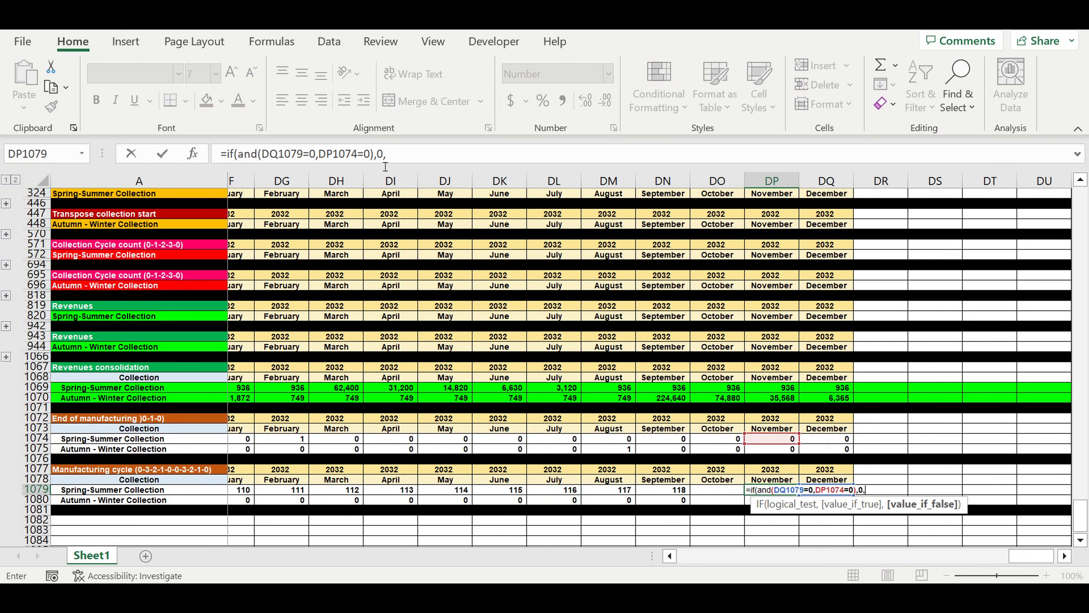
Duplicate the first condition as a nested IF in the DP1079 formula, changing it to DP1074>0 with a true value of 1.
{"action": "left_click_drag", "start_coordinate": [385, 166], "coordinate": [227, 165]}
{"action": "key", "text": "ctrl+c"}
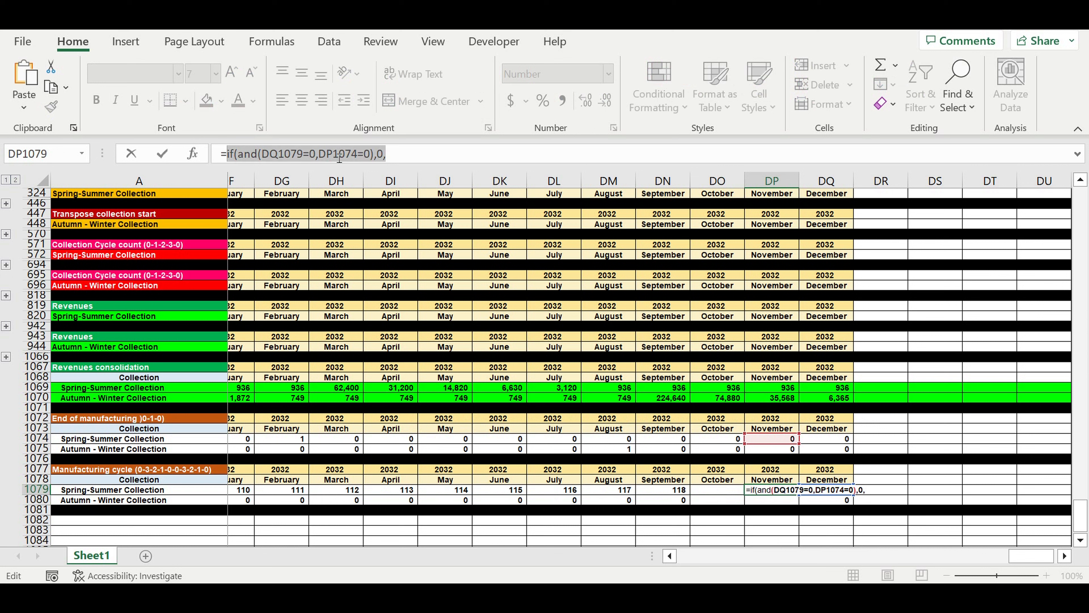
{"action": "left_click", "coordinate": [412, 153]}
{"action": "key", "text": "ctrl+v"}
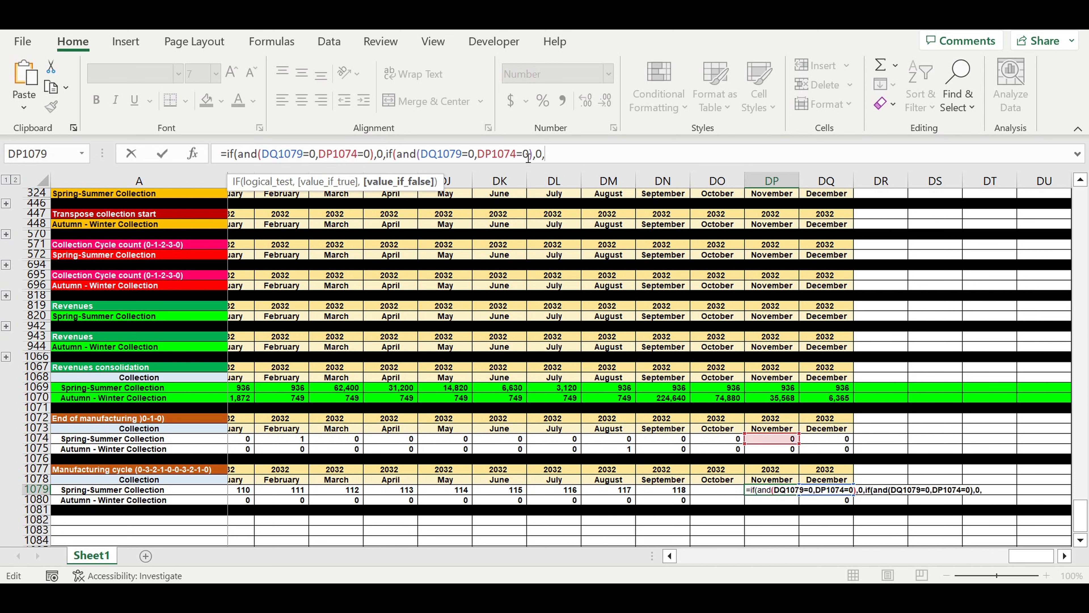
{"action": "left_click", "coordinate": [521, 154]}
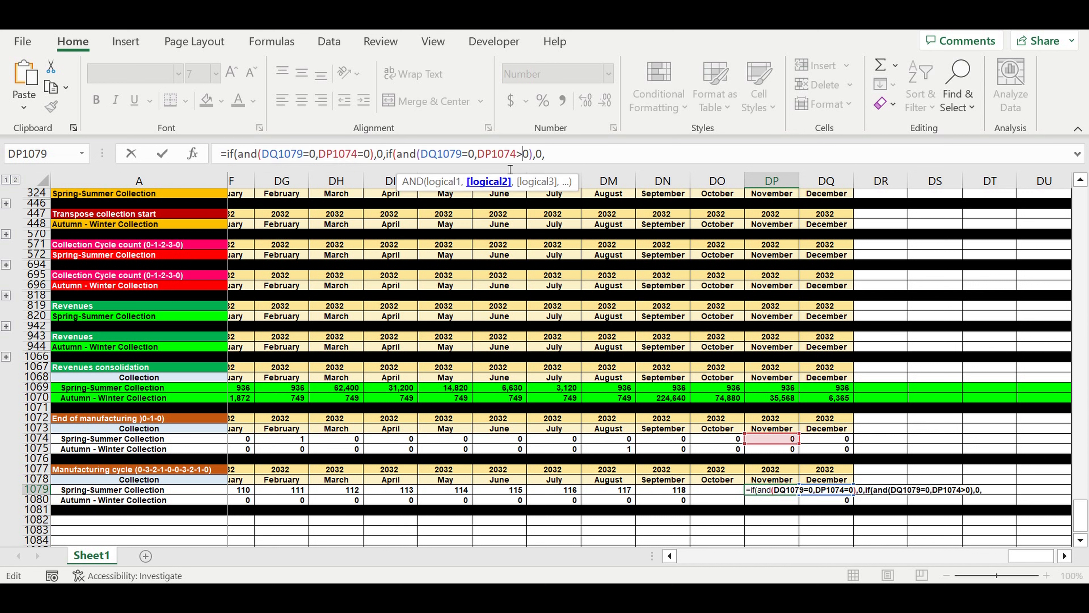
{"action": "key", "text": "BackSpace"}
{"action": "type", "text": ">"}
{"action": "left_click_drag", "start_coordinate": [537, 157], "coordinate": [542, 160]}
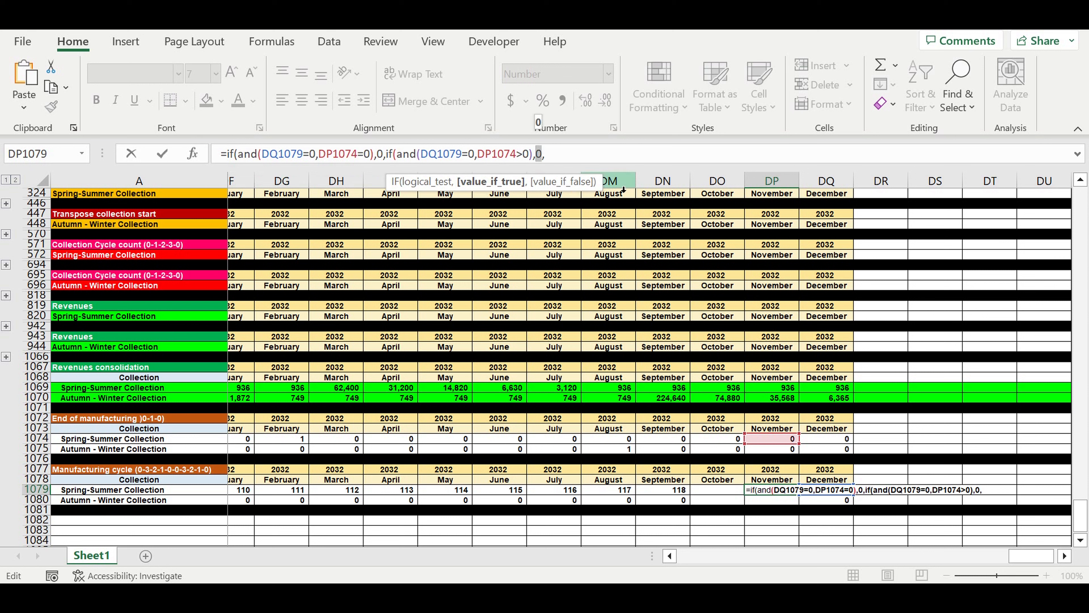
{"action": "type", "text": "1"}
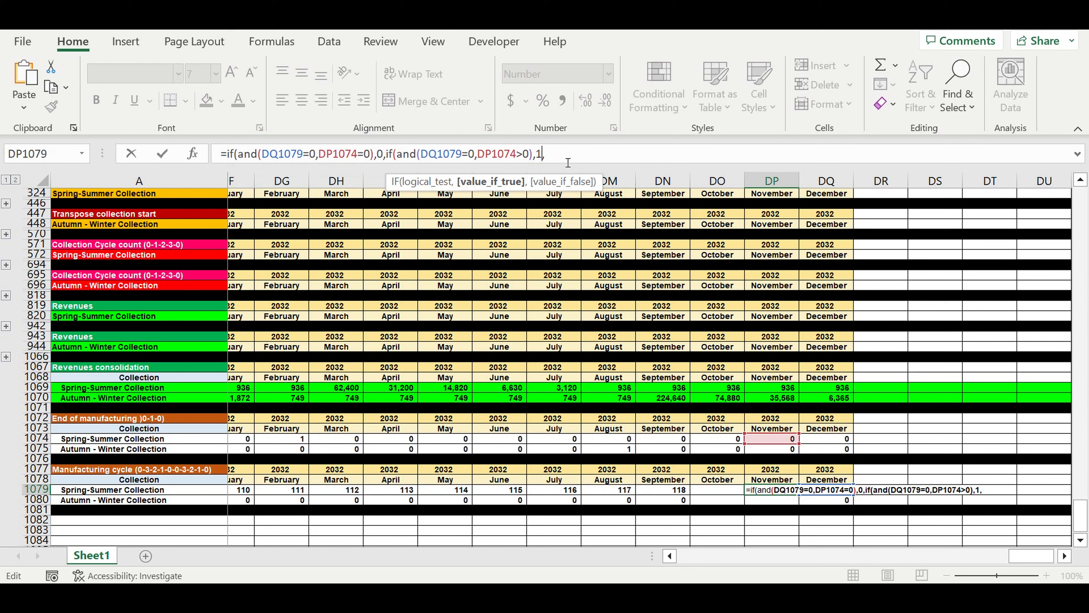
{"action": "type", "text": ","}
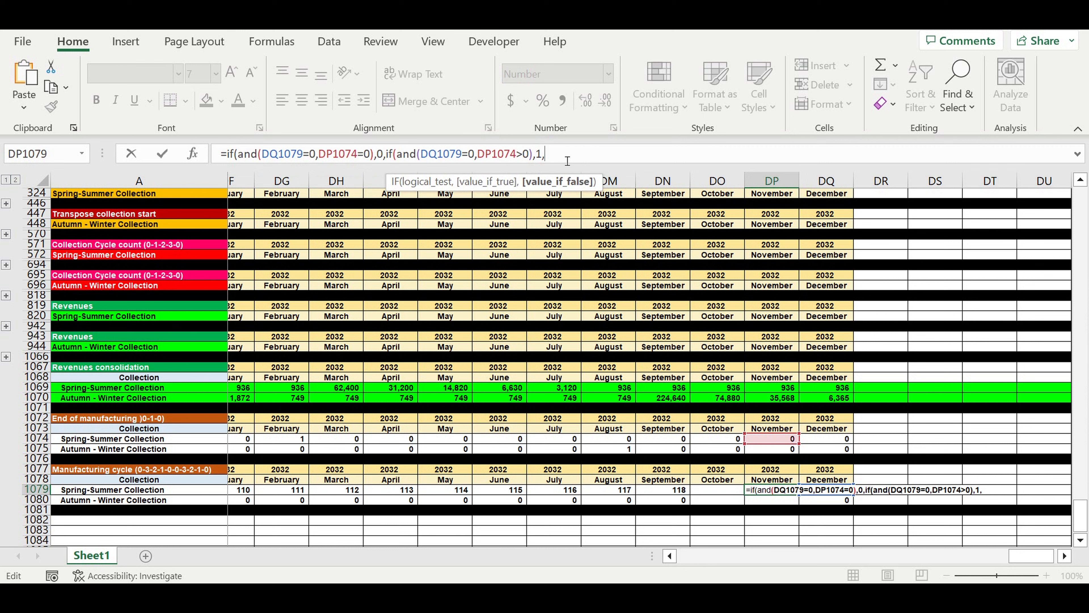
{"action": "type", "text": "if"}
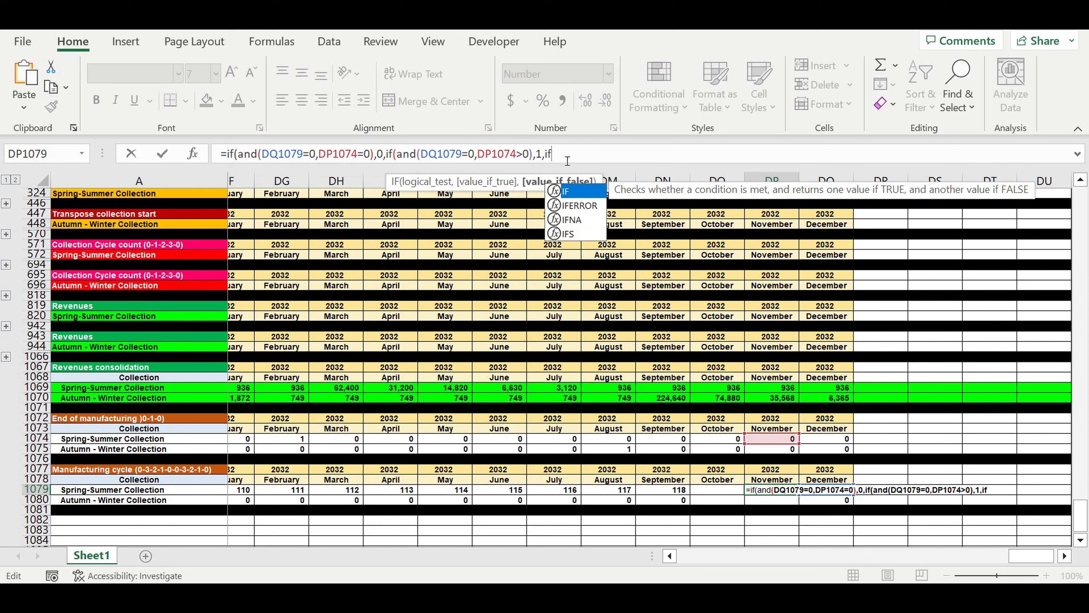
{"action": "type", "text": "(and"}
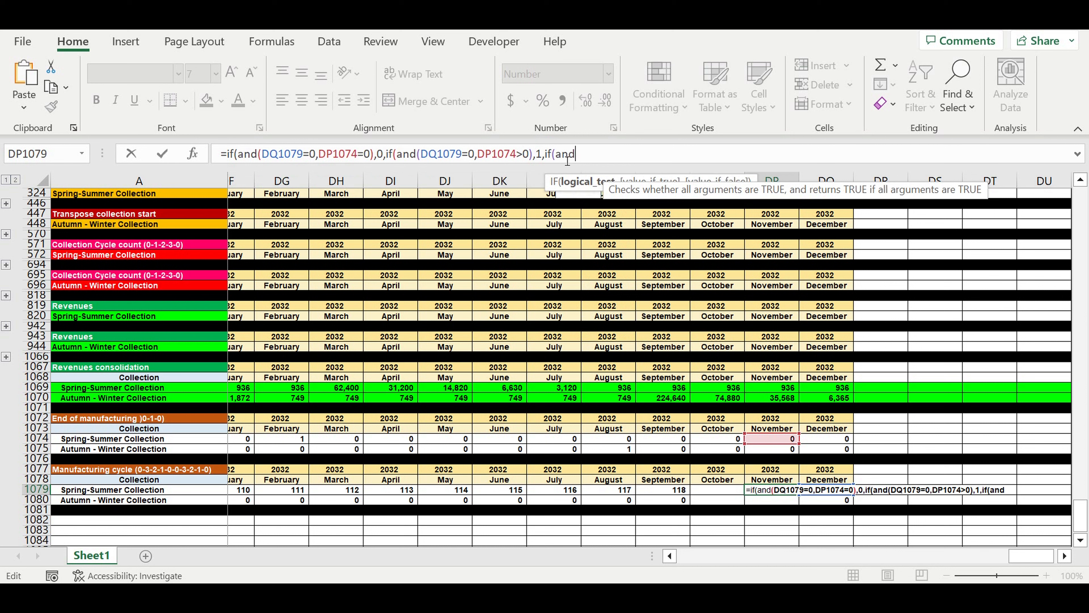
{"action": "type", "text": "("}
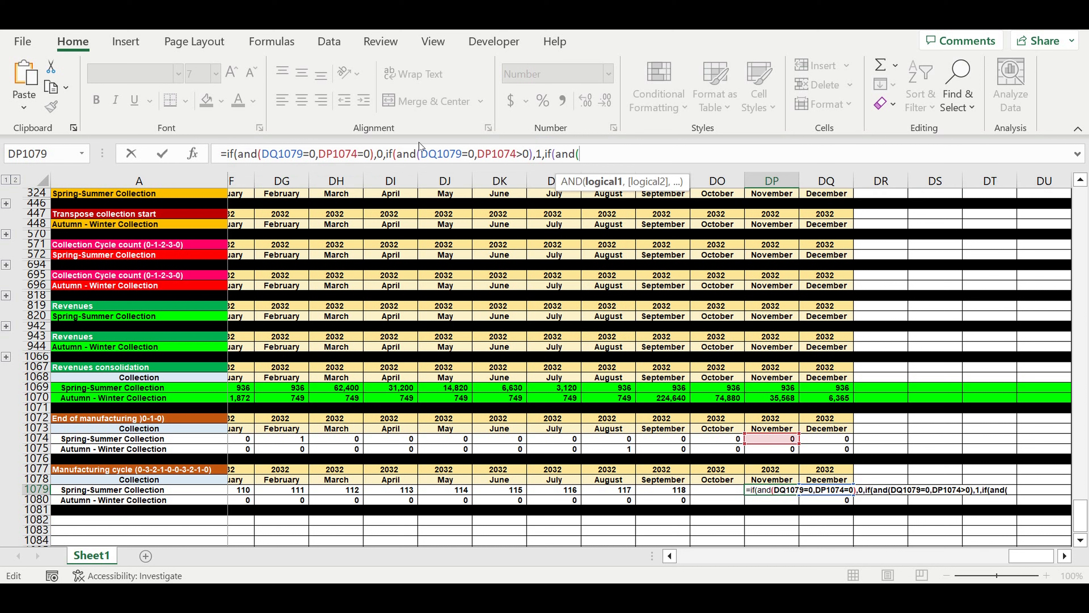
Add a third nested IF to the DP1079 formula with the condition AND(DQ1079>0,DQ1079<6).
{"action": "left_click", "coordinate": [422, 153]}
{"action": "left_click_drag", "start_coordinate": [422, 153], "coordinate": [462, 162]}
{"action": "key", "text": "ctrl+c"}
{"action": "left_click", "coordinate": [605, 154]}
{"action": "key", "text": "ctrl+v"}
{"action": "type", "text": ","}
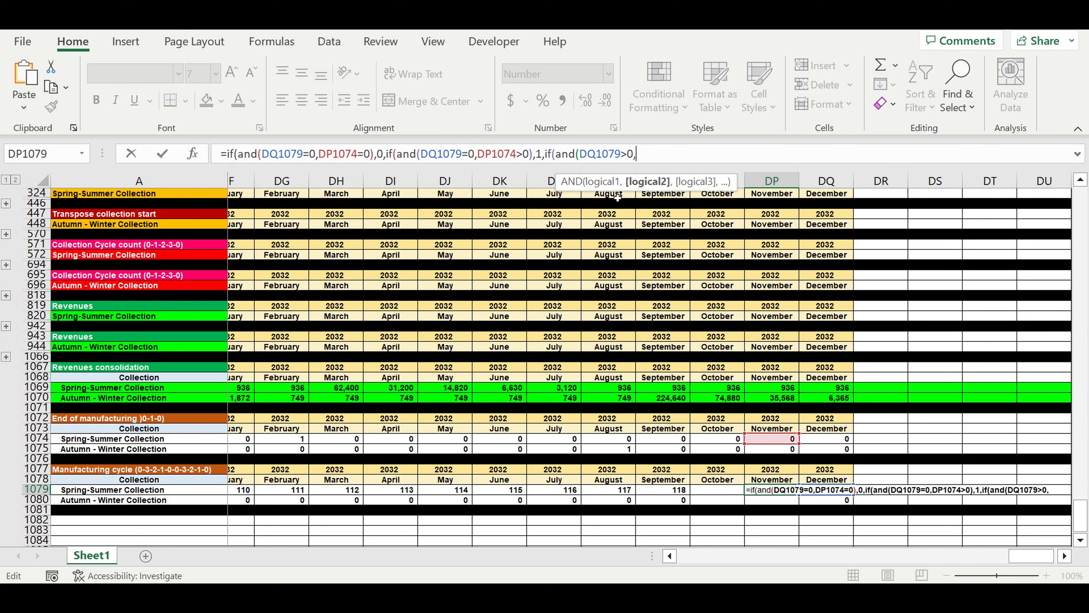
{"action": "type", "text": "DQ1079<6"}
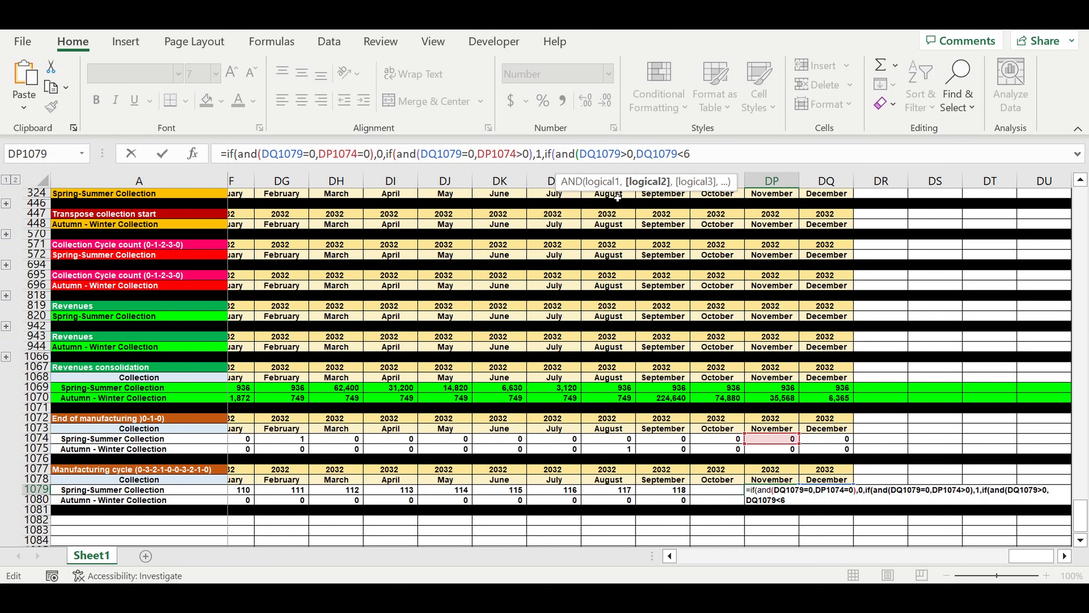
{"action": "type", "text": ")"}
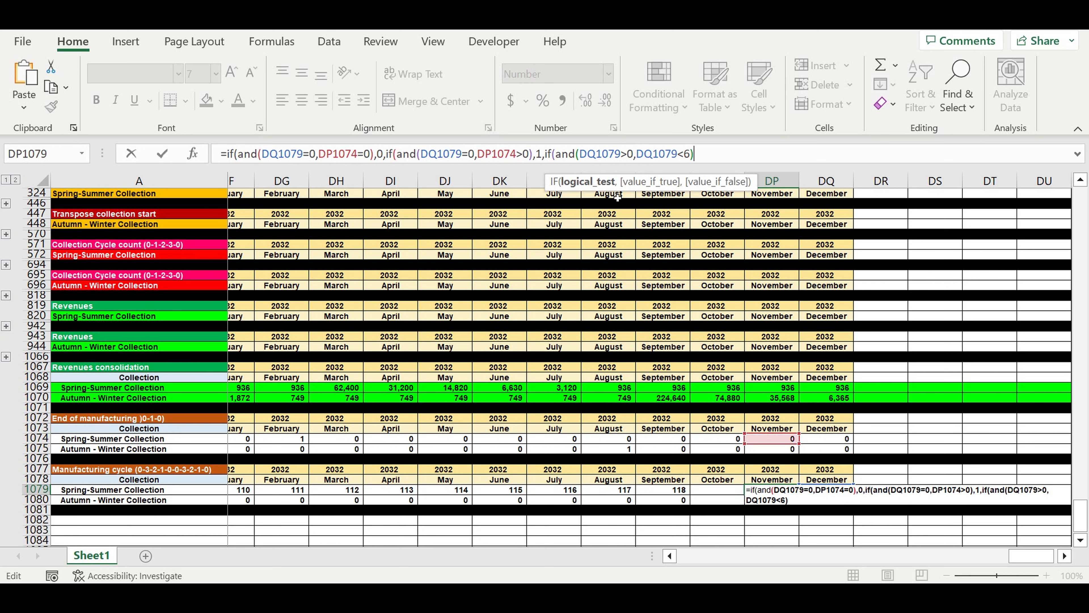
{"action": "type", "text": ",DQ1079+1"}
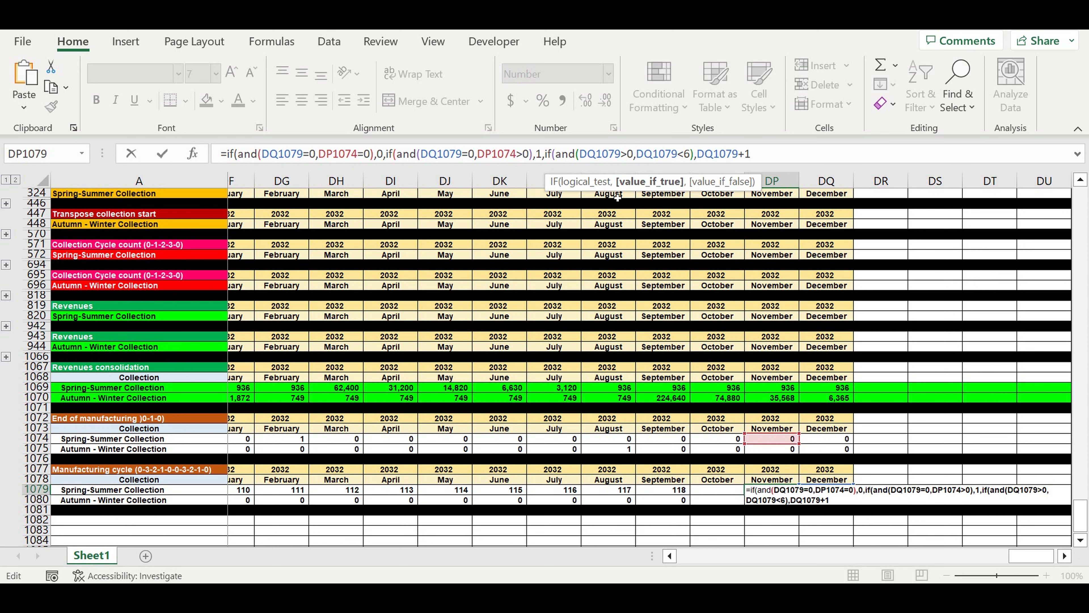
{"action": "type", "text": ",0"}
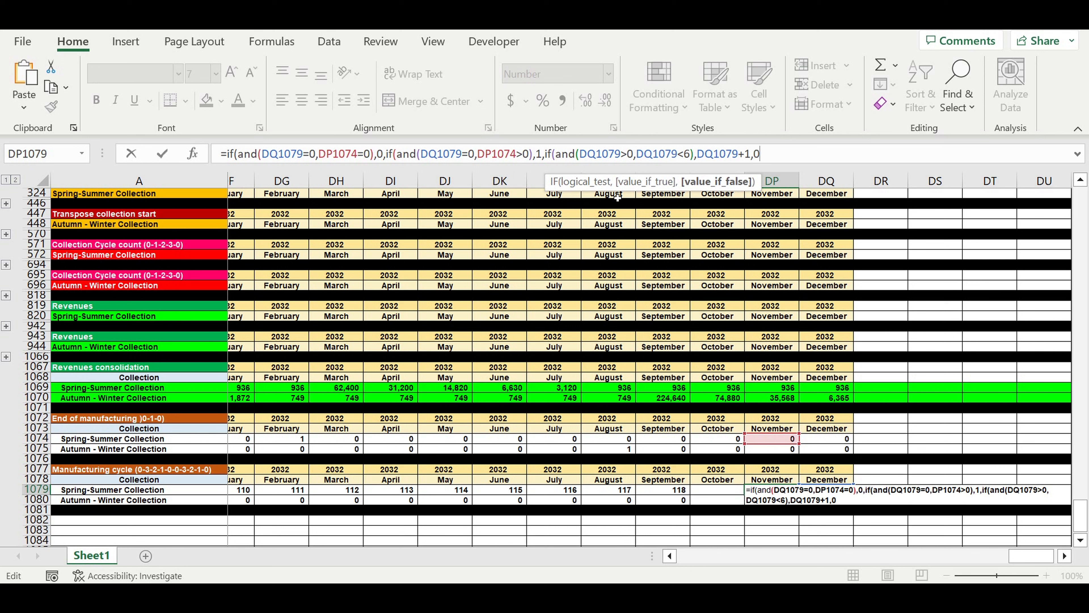
{"action": "type", "text": ")"}
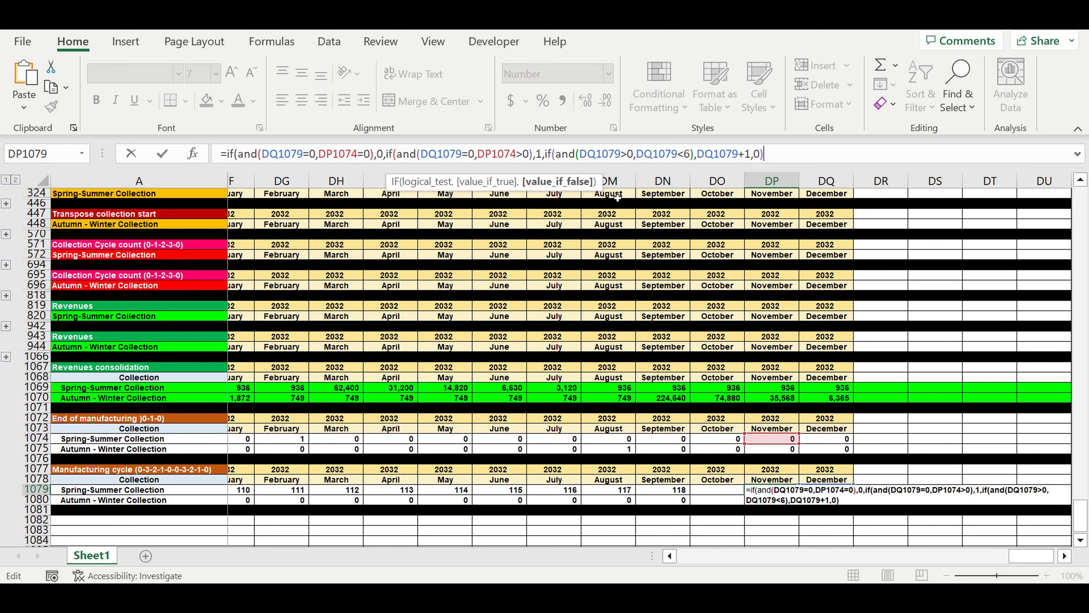
Finish the DP1079 formula with DQ1079+1 as the third IF's true value and 0 as its false value.
{"action": "key", "text": "Return"}
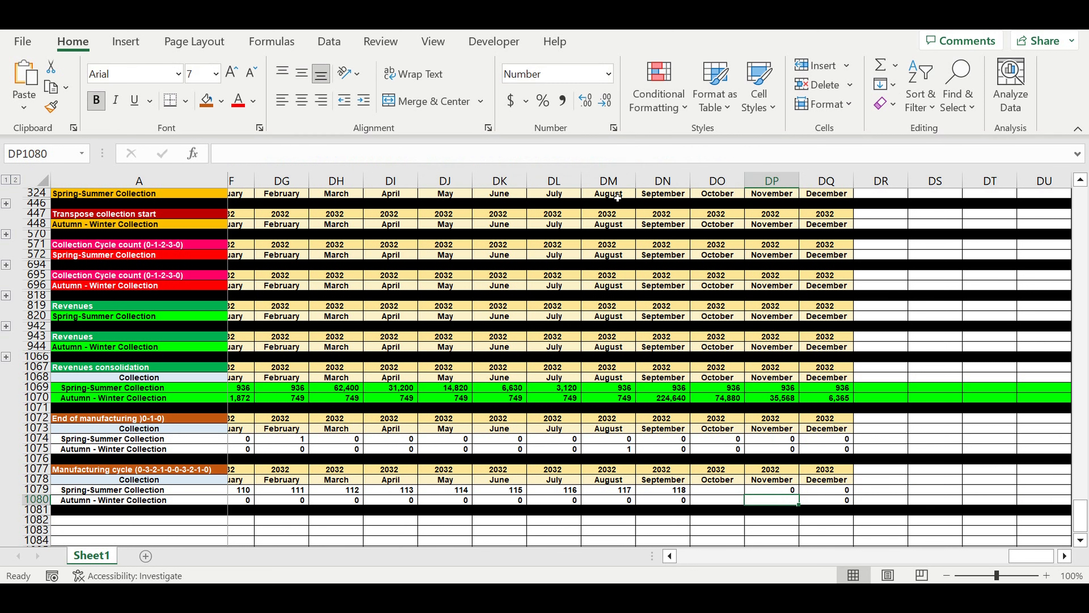
Fill the DP1079 formula down to the Autumn-Winter row and across both collections' rows back to January 2023 (B1079:DP1080).
{"action": "left_click", "coordinate": [784, 489]}
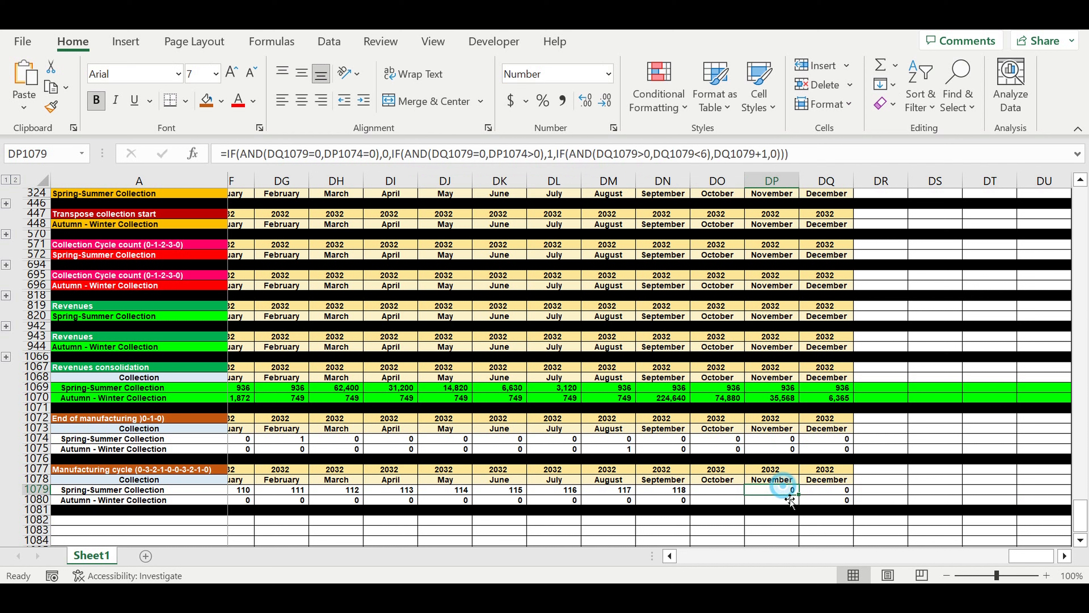
{"action": "left_click_drag", "start_coordinate": [798, 495], "coordinate": [802, 507]}
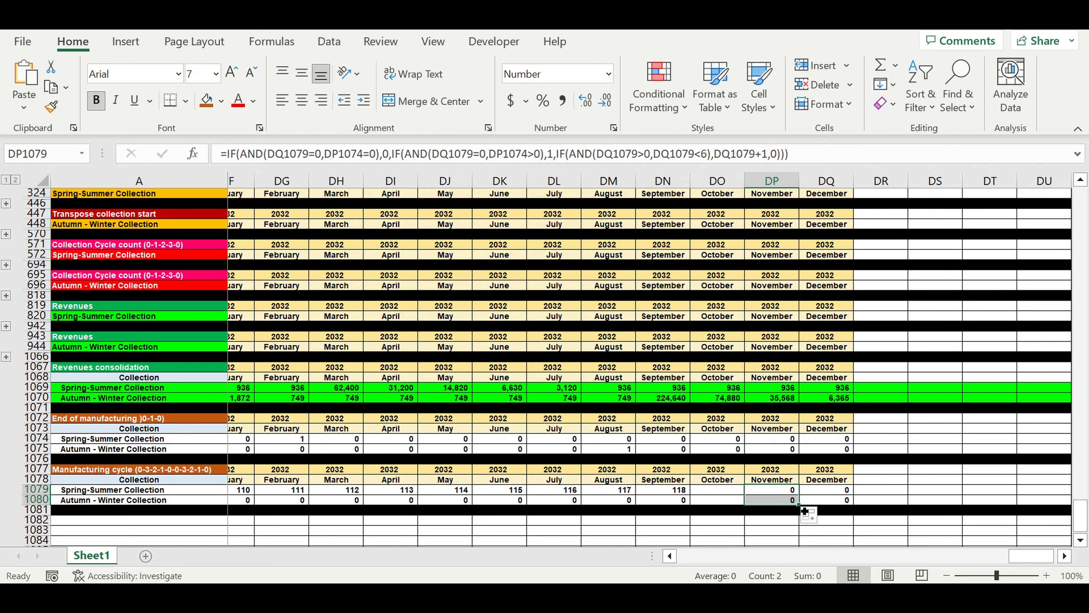
{"action": "left_click_drag", "start_coordinate": [805, 511], "coordinate": [241, 513]}
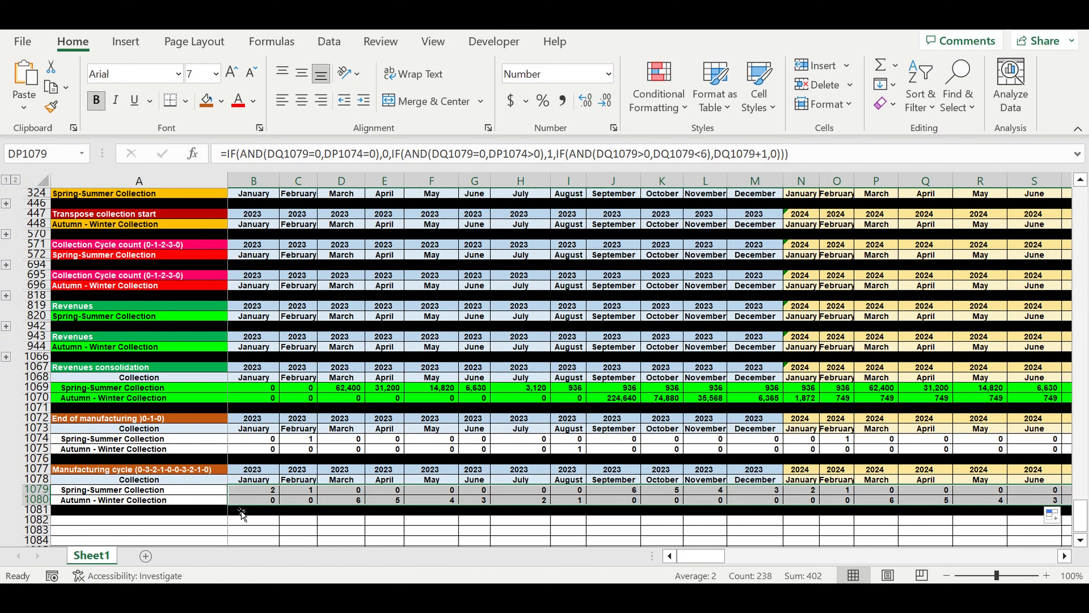
{"action": "left_click", "coordinate": [611, 521]}
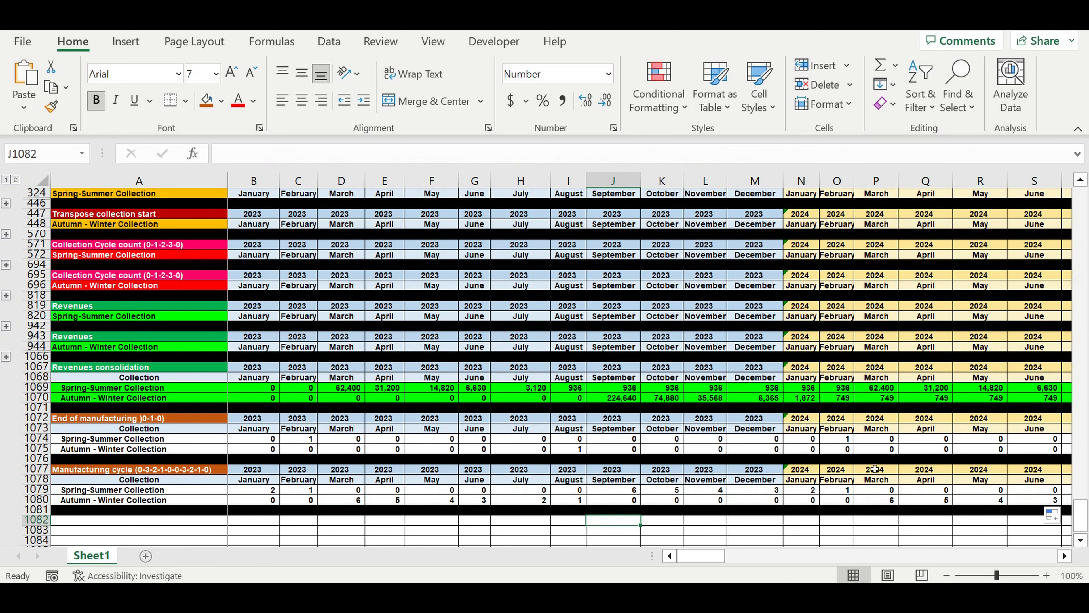
Check the manufacturing countdowns ending in February 2024 for Spring-Summer and August 2023 for Autumn-Winter against the End of manufacturing flags.
{"action": "left_click", "coordinate": [838, 439]}
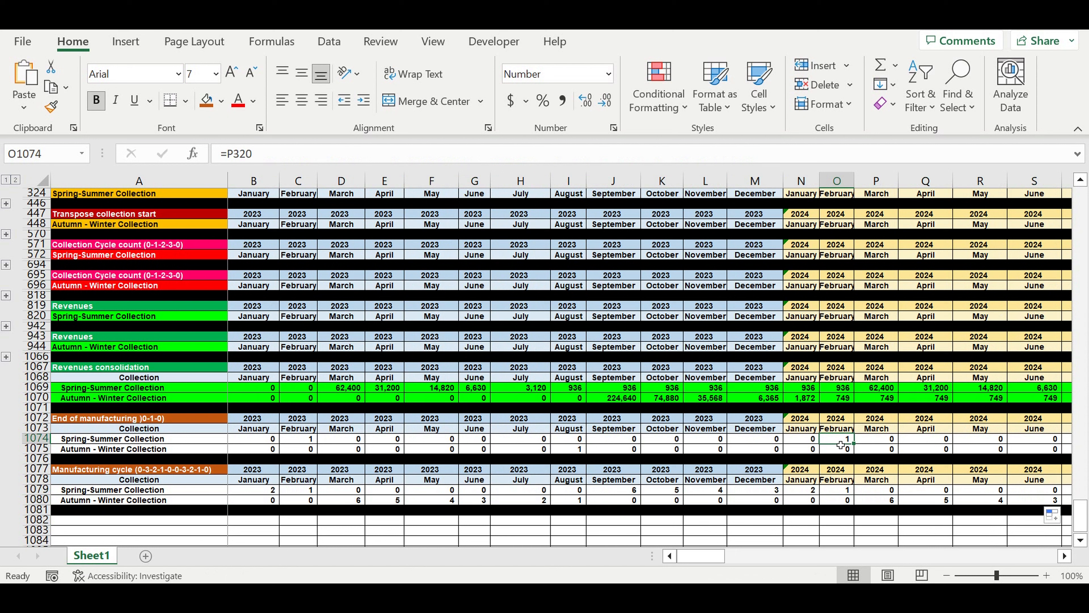
{"action": "left_click_drag", "start_coordinate": [841, 492], "coordinate": [626, 497]}
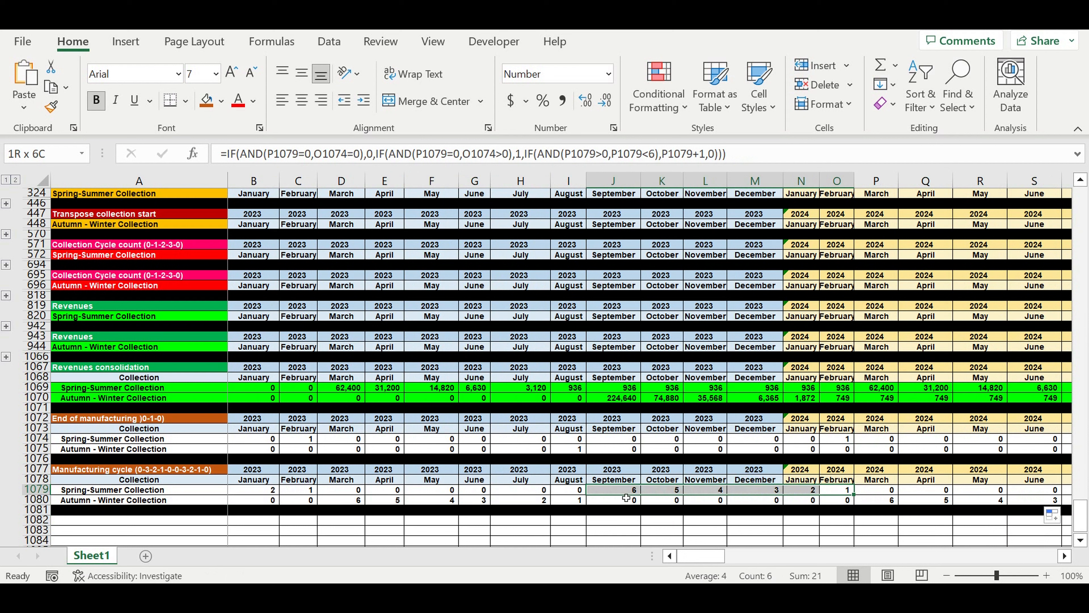
{"action": "left_click_drag", "start_coordinate": [626, 497], "coordinate": [364, 500]}
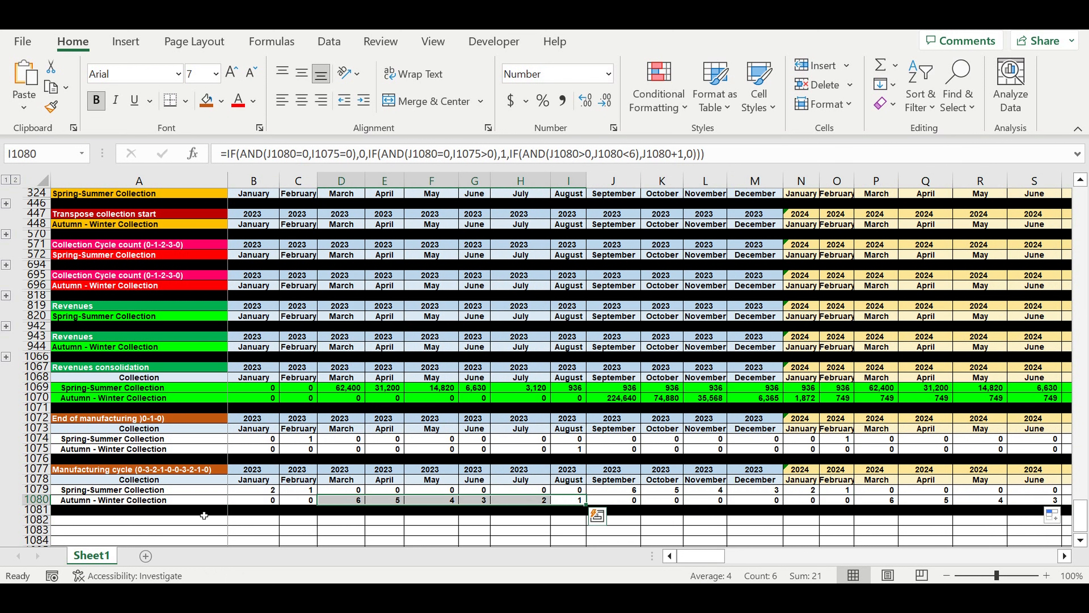
{"action": "left_click", "coordinate": [821, 514]}
{"action": "left_click_drag", "start_coordinate": [712, 564], "coordinate": [642, 565]}
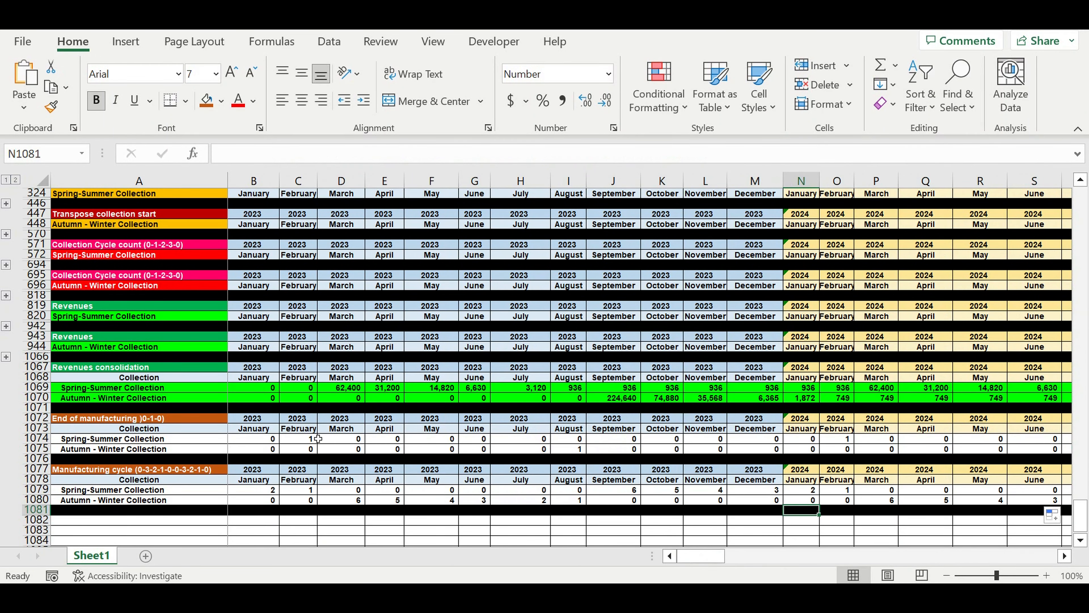
{"action": "scroll", "coordinate": [1086, 494], "scroll_direction": "down", "scroll_amount": 4}
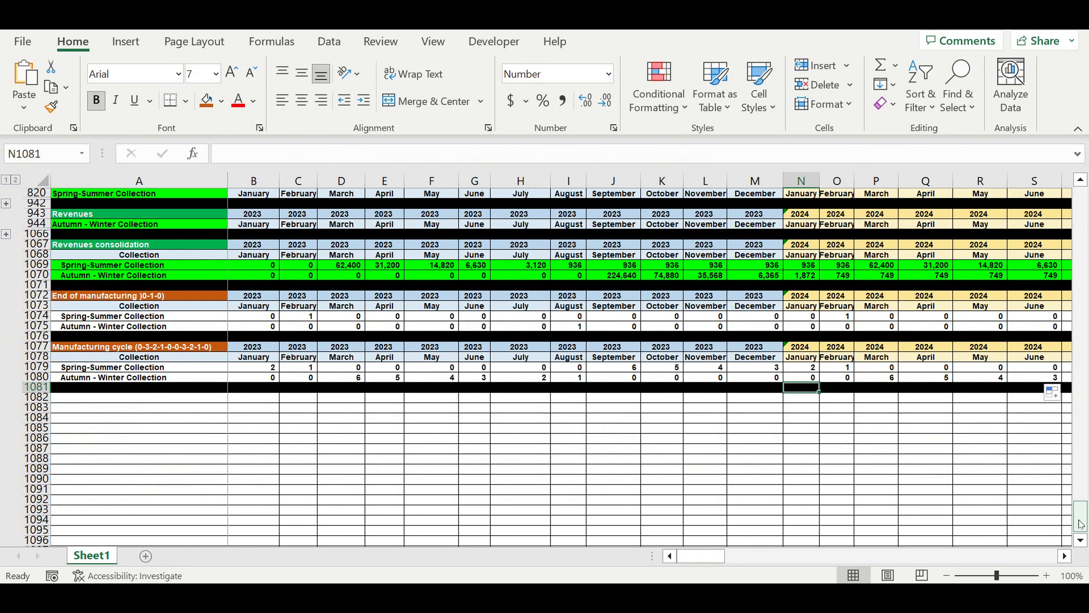
Examine the Cost of collection totals in the Spring-Summer and Autumn-Winter Product line tables (Q39 and Q191).
{"action": "left_click_drag", "start_coordinate": [1080, 523], "coordinate": [1080, 200]}
{"action": "scroll", "coordinate": [834, 307], "scroll_direction": "down", "scroll_amount": 4}
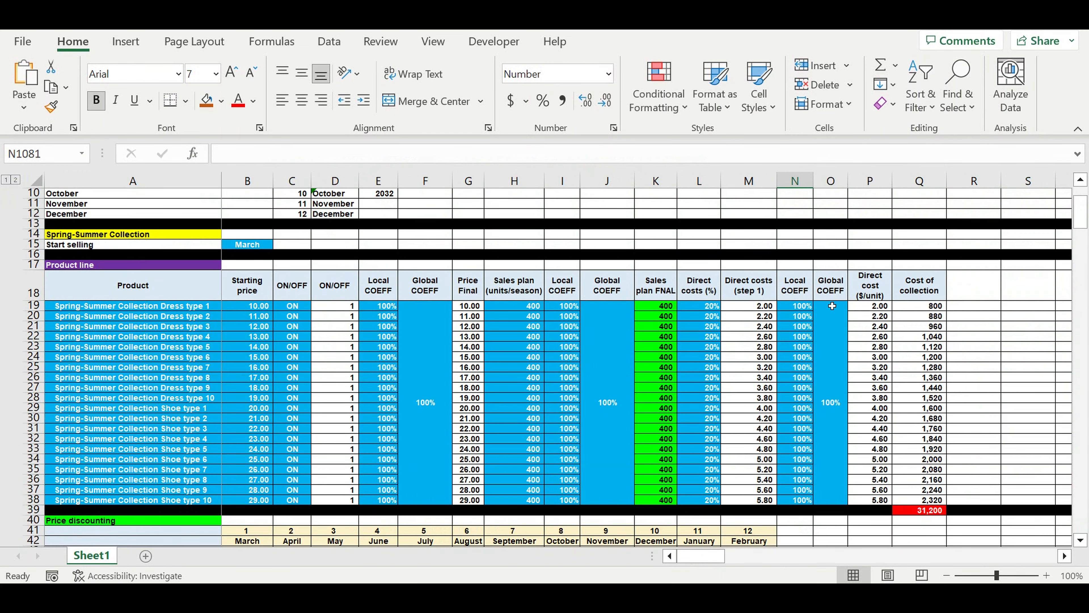
{"action": "scroll", "coordinate": [832, 305], "scroll_direction": "down", "scroll_amount": 2}
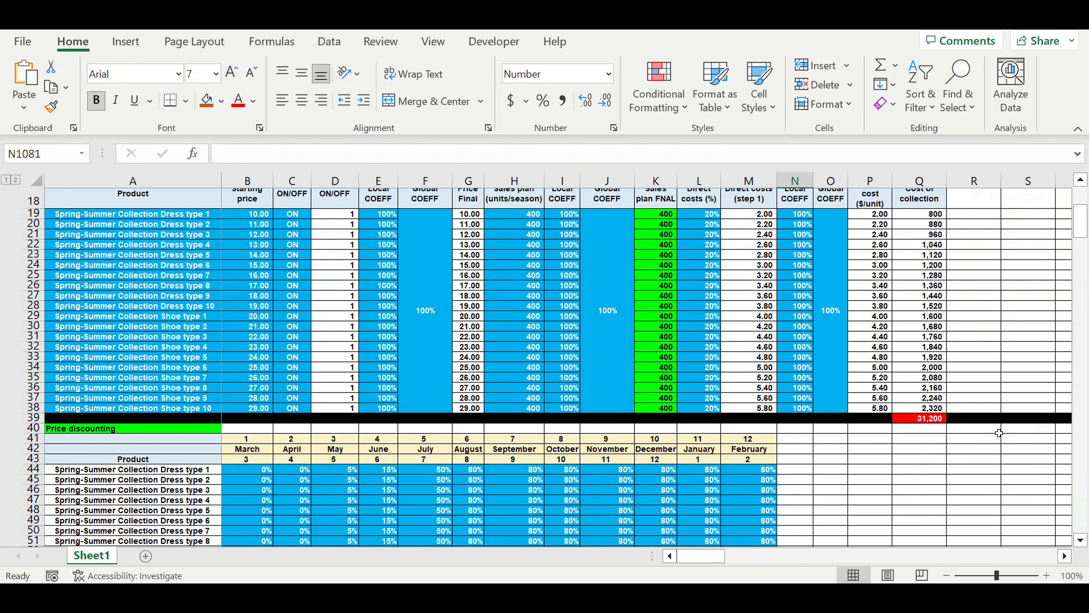
{"action": "left_click", "coordinate": [939, 419]}
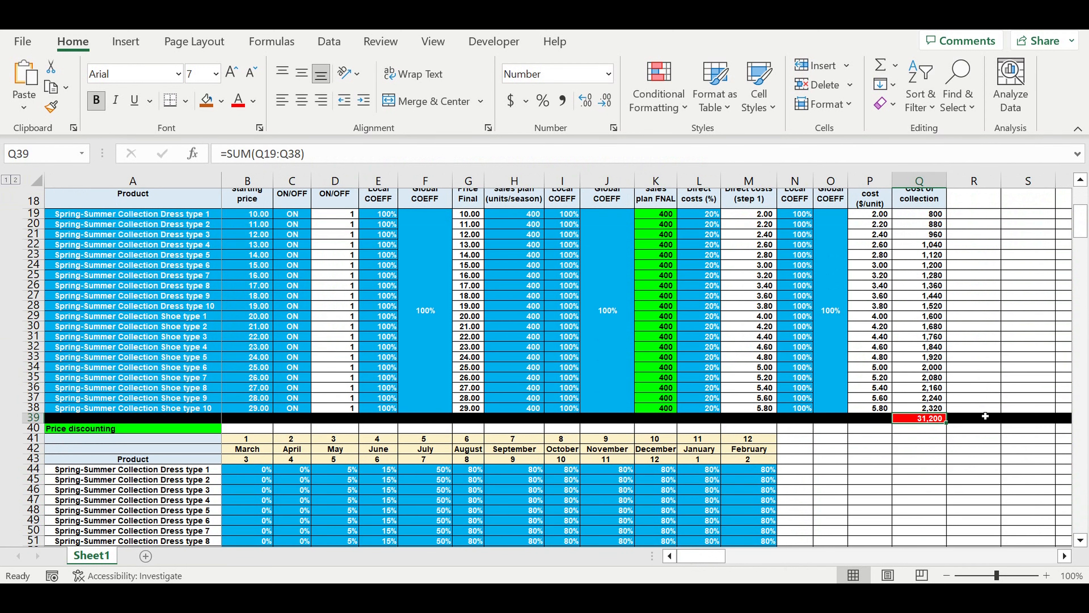
{"action": "scroll", "coordinate": [985, 416], "scroll_direction": "up", "scroll_amount": 1}
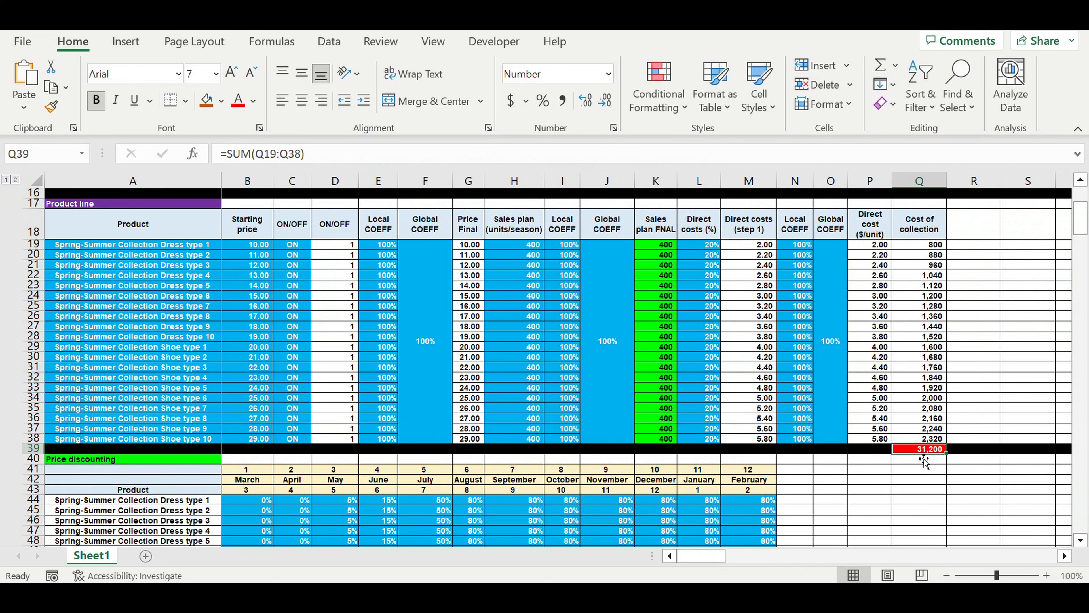
{"action": "scroll", "coordinate": [963, 468], "scroll_direction": "down", "scroll_amount": 20}
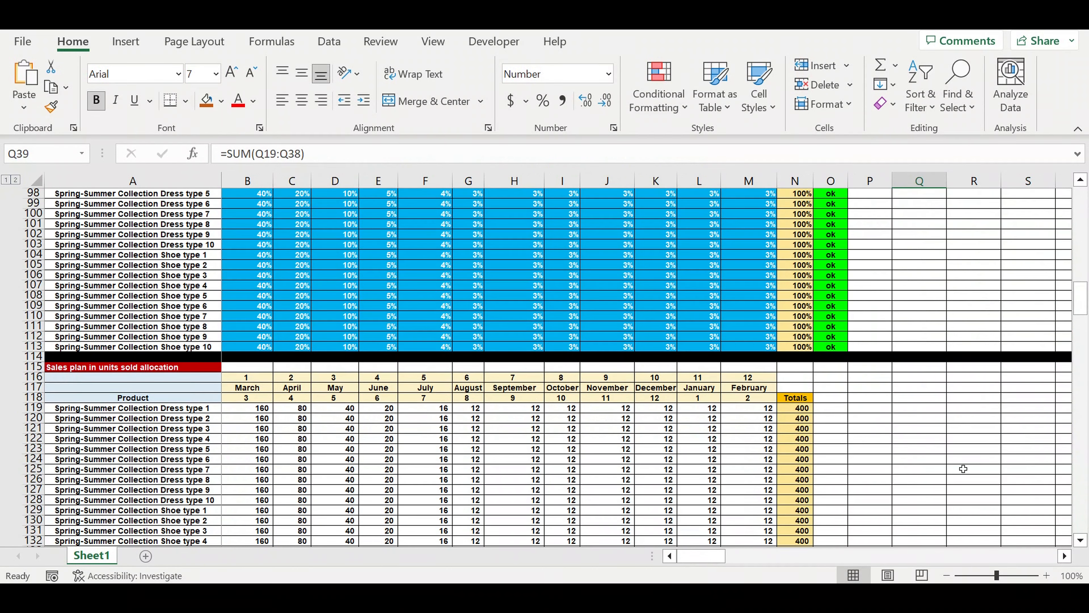
{"action": "scroll", "coordinate": [963, 469], "scroll_direction": "down", "scroll_amount": 14}
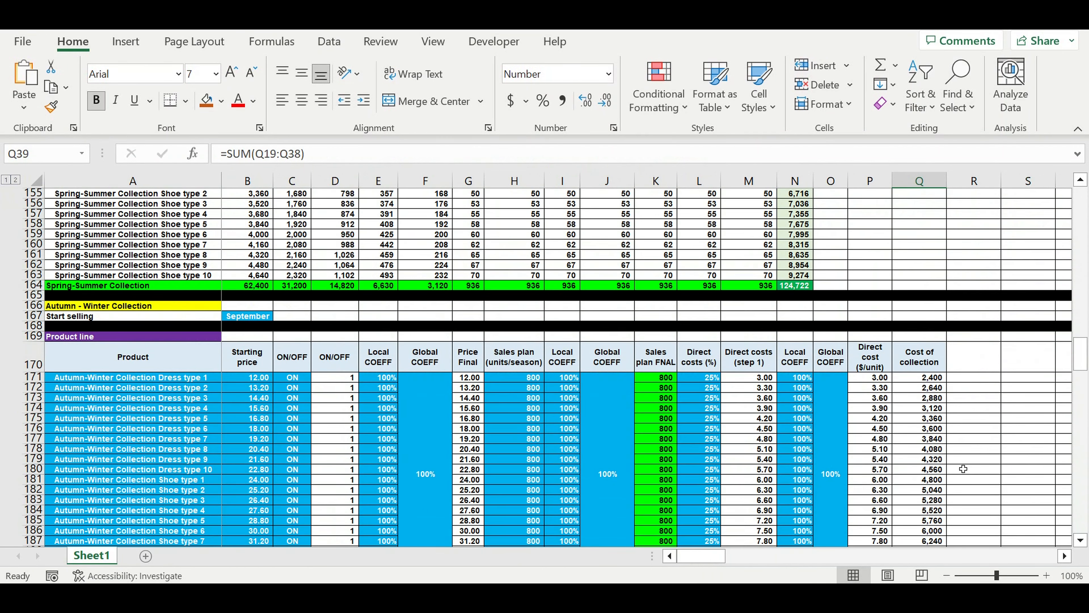
{"action": "scroll", "coordinate": [955, 446], "scroll_direction": "up", "scroll_amount": 1}
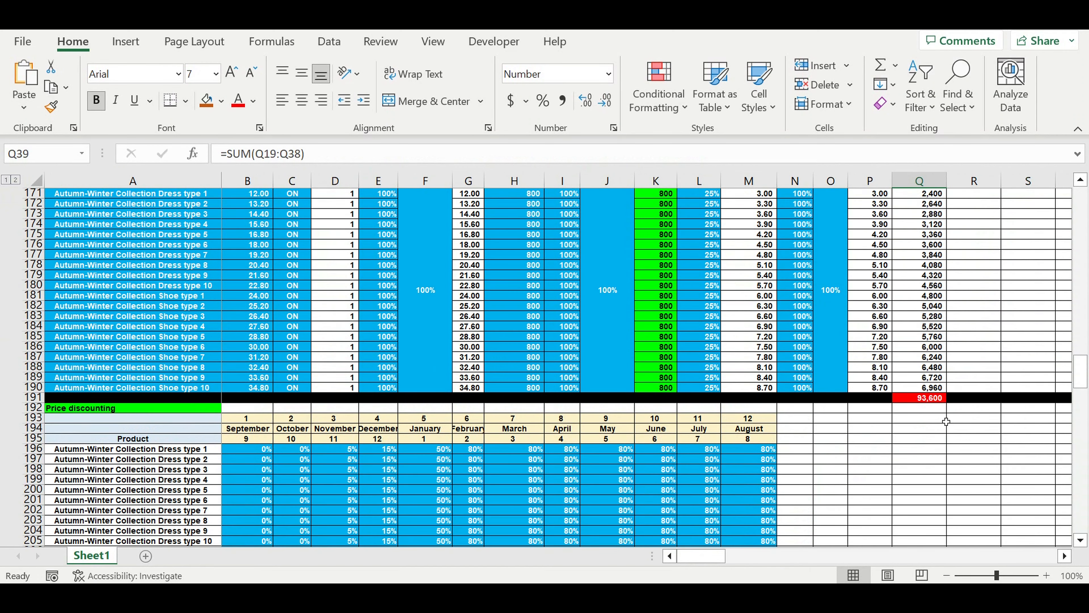
{"action": "left_click", "coordinate": [937, 401]}
{"action": "scroll", "coordinate": [77, 258], "scroll_direction": "up", "scroll_amount": 3}
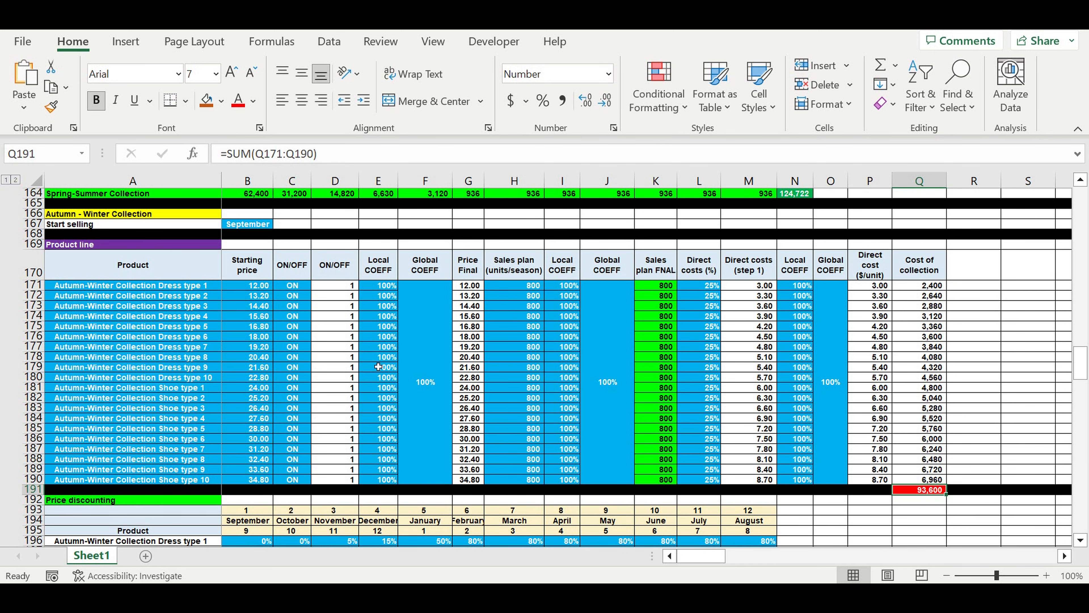
{"action": "scroll", "coordinate": [381, 368], "scroll_direction": "down", "scroll_amount": 20}
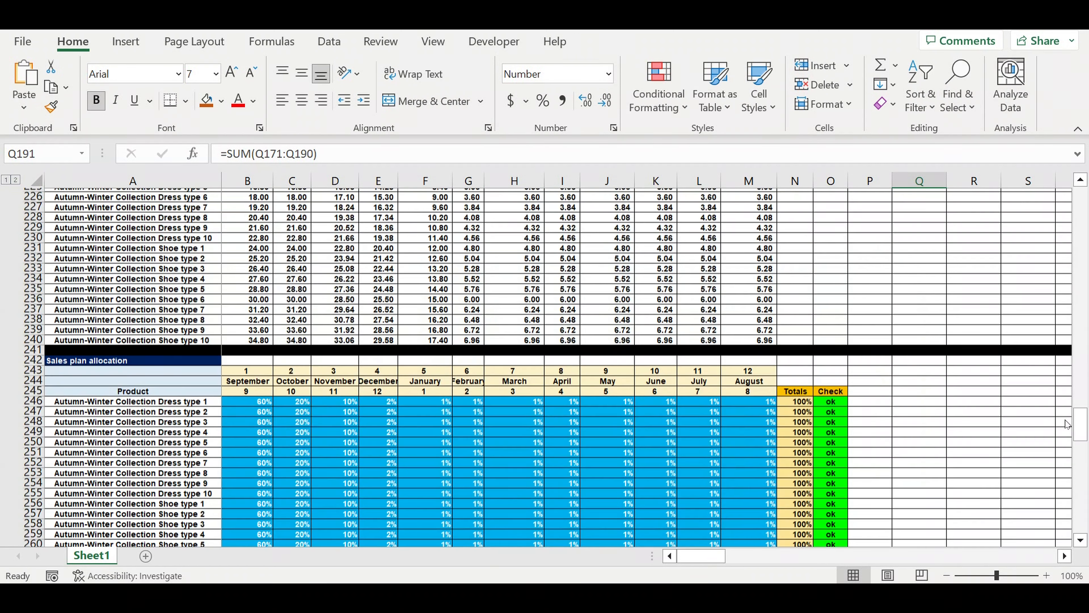
Enter the block title "Manufacturing costs allocation" in A1082, below the Manufacturing cycle block, and keep that cell selected.
{"action": "left_click_drag", "start_coordinate": [1080, 429], "coordinate": [1030, 561]}
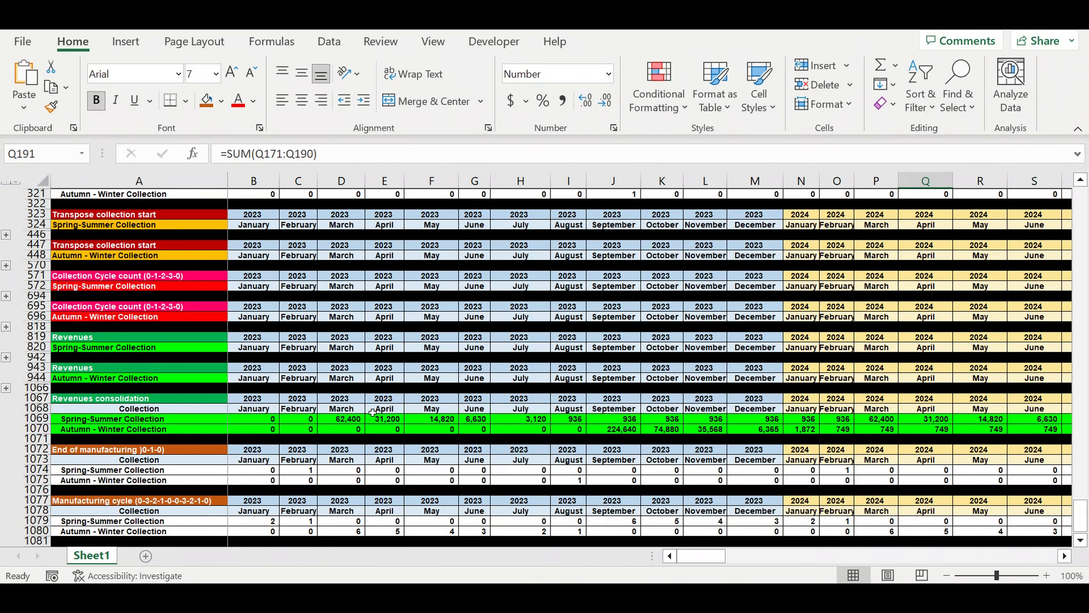
{"action": "scroll", "coordinate": [373, 412], "scroll_direction": "down", "scroll_amount": 1}
{"action": "scroll", "coordinate": [372, 412], "scroll_direction": "down", "scroll_amount": 3}
{"action": "left_click", "coordinate": [193, 429]}
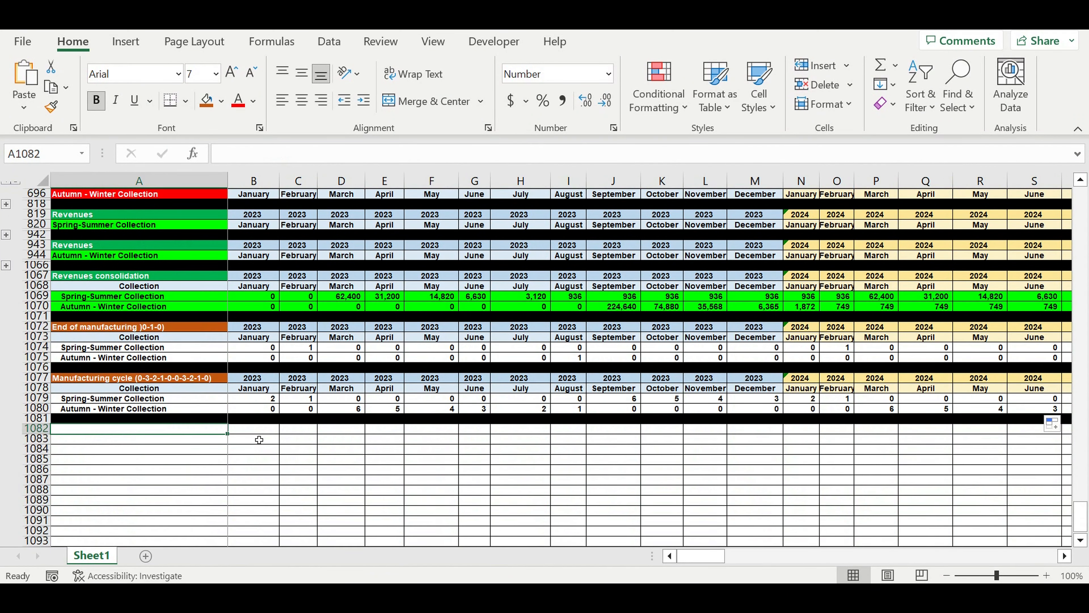
{"action": "type", "text": "Manu"}
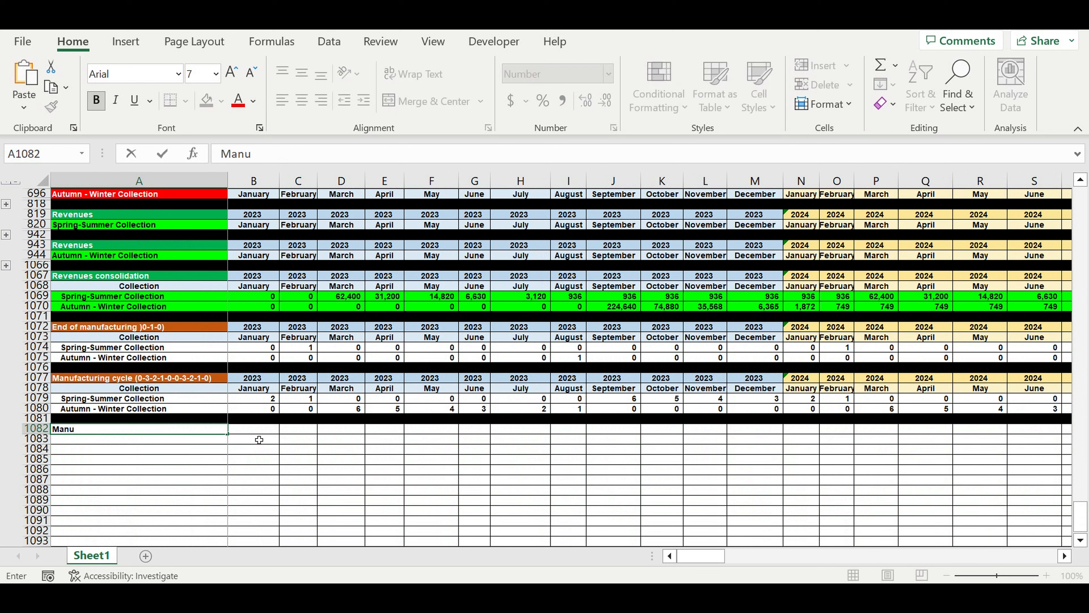
{"action": "type", "text": "facturing cos"}
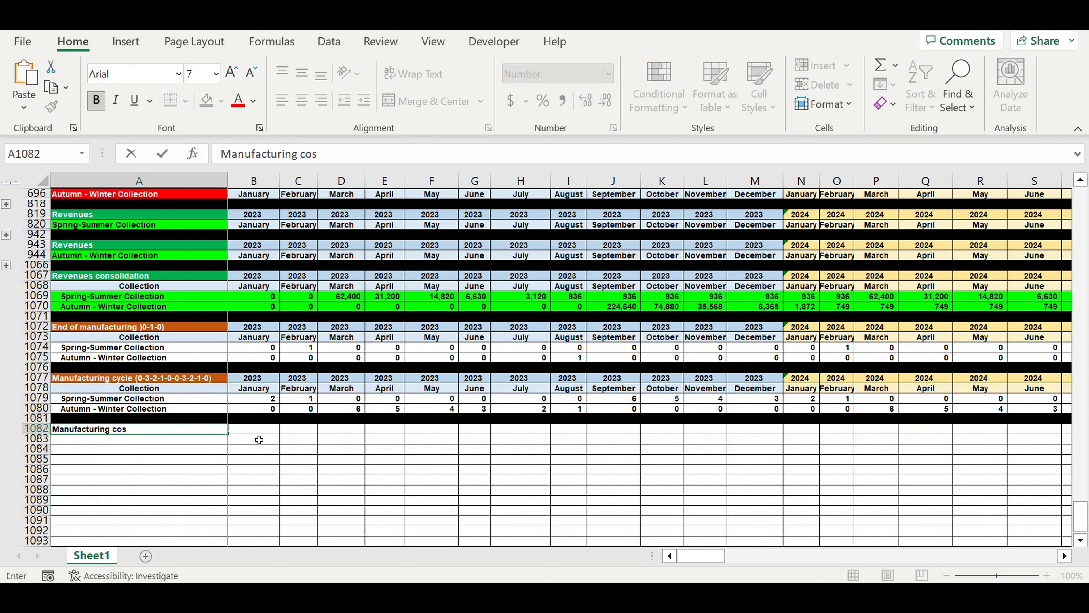
{"action": "type", "text": "ts allocation"}
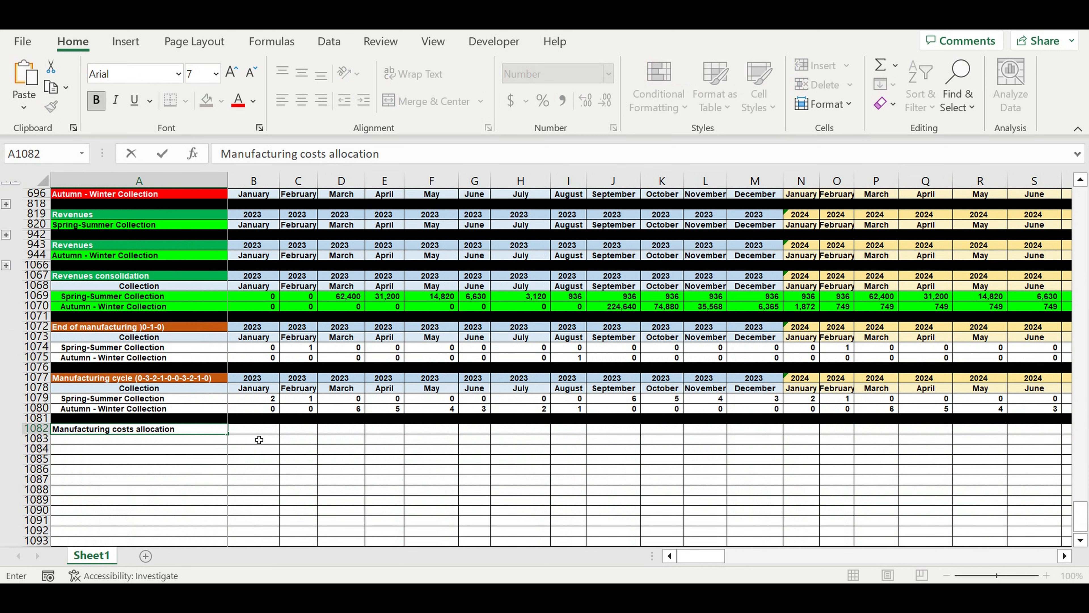
{"action": "key", "text": "Return"}
{"action": "left_click", "coordinate": [258, 440]}
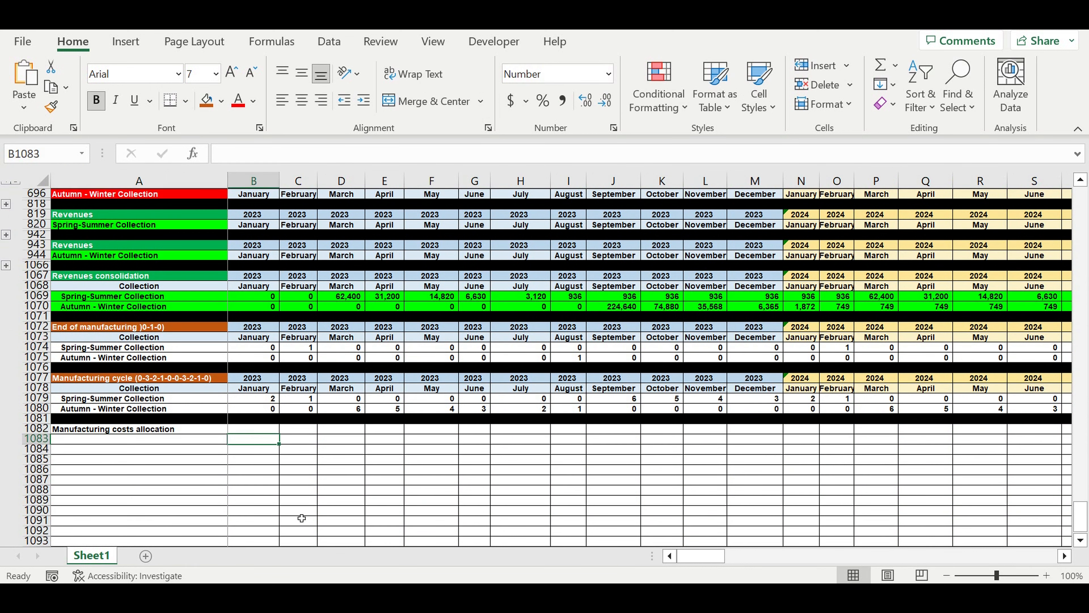
{"action": "left_click", "coordinate": [165, 430]}
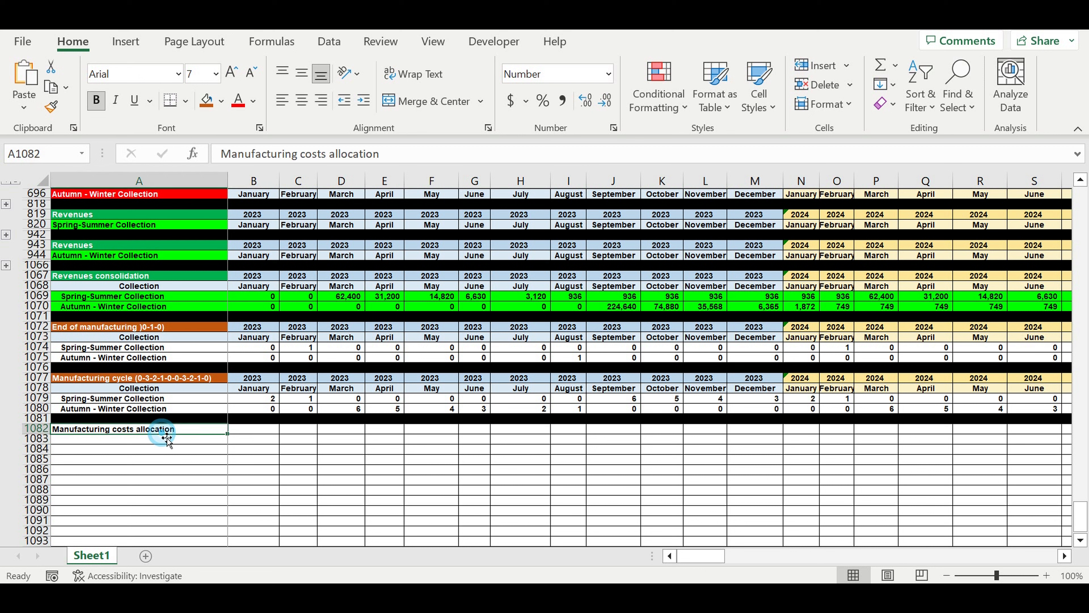
Give the "Manufacturing costs allocation" title cell A1082 a purple fill and white font.
{"action": "left_click", "coordinate": [222, 102]}
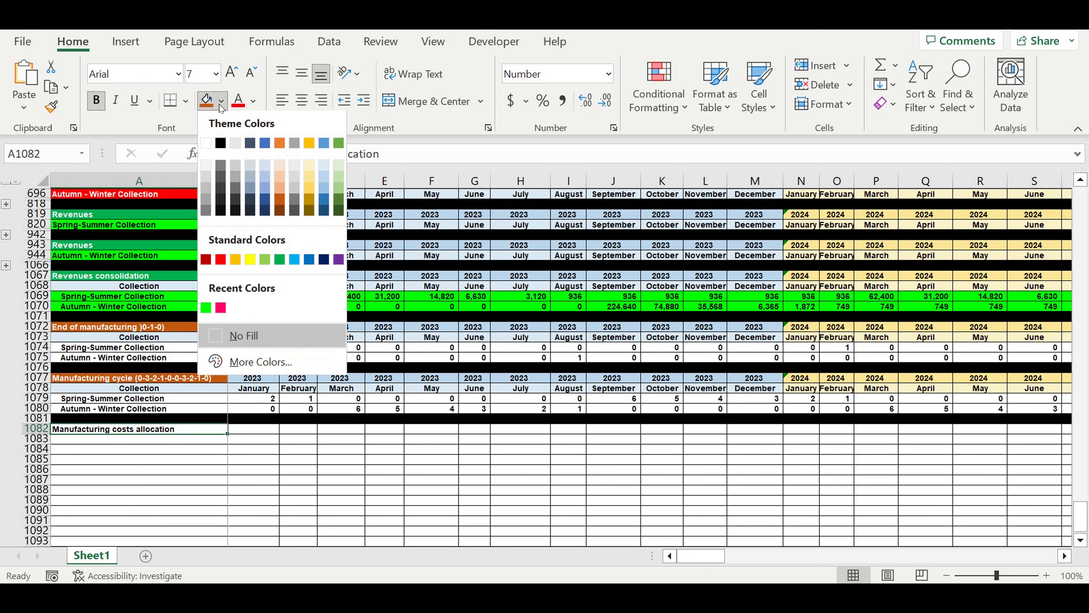
{"action": "left_click", "coordinate": [338, 260]}
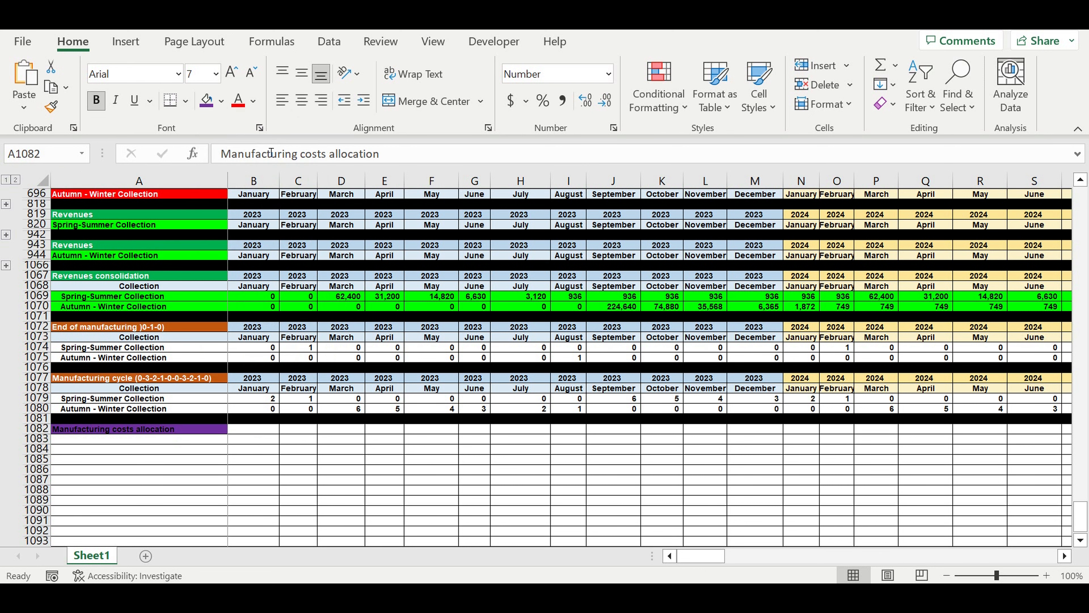
{"action": "left_click", "coordinate": [253, 101]}
{"action": "left_click", "coordinate": [240, 171]}
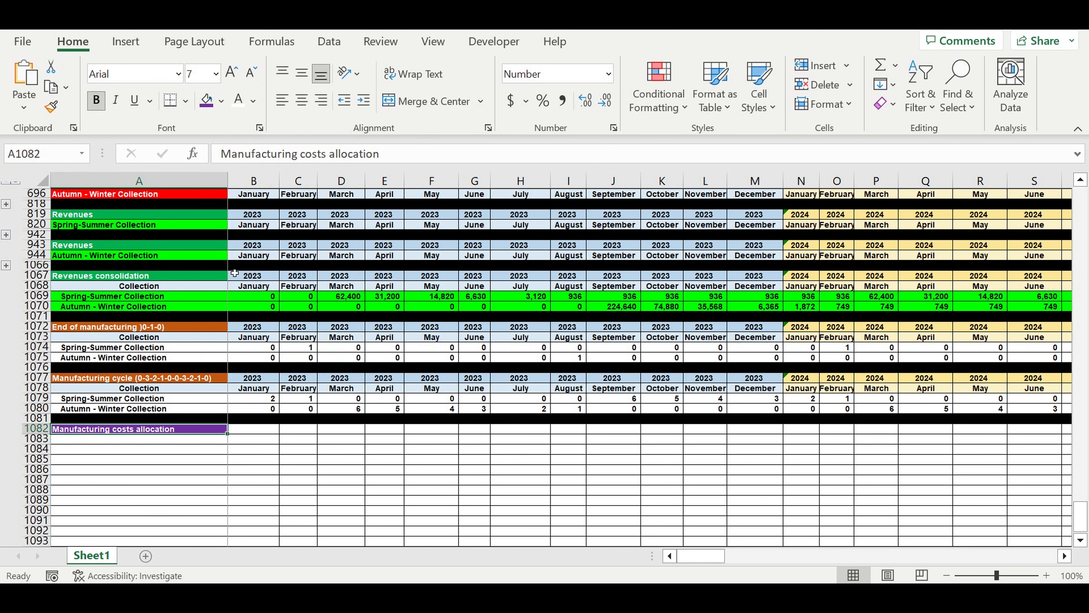
Build a countdown from 6 to 1 in B1083:G1083, entering 6 in B1083 and filling =B1083-1 from C1083 across to G1083.
{"action": "left_click", "coordinate": [258, 442]}
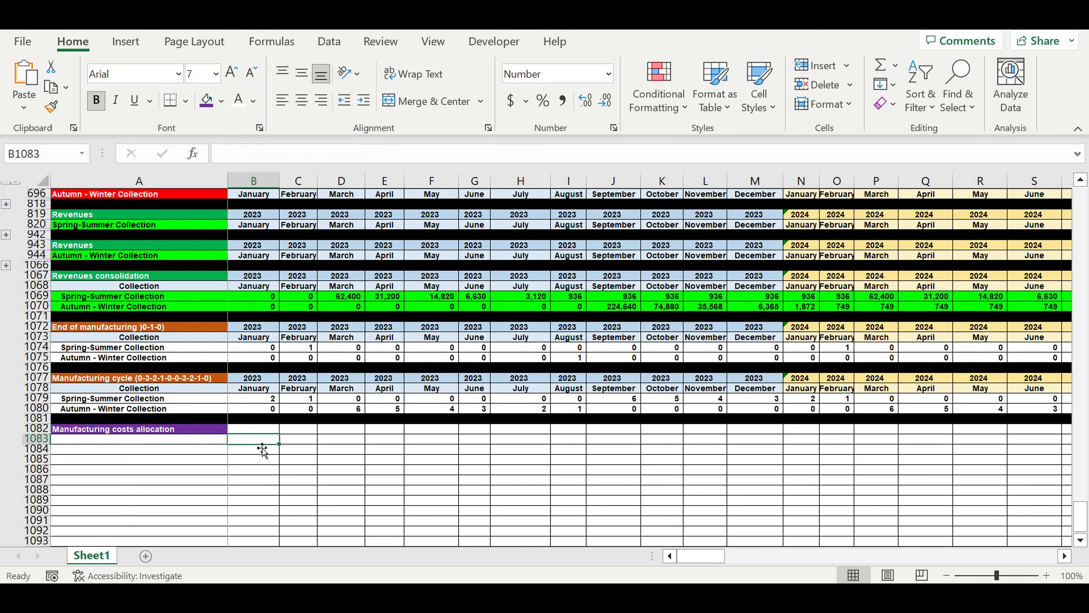
{"action": "type", "text": "6"}
{"action": "left_click", "coordinate": [300, 443]}
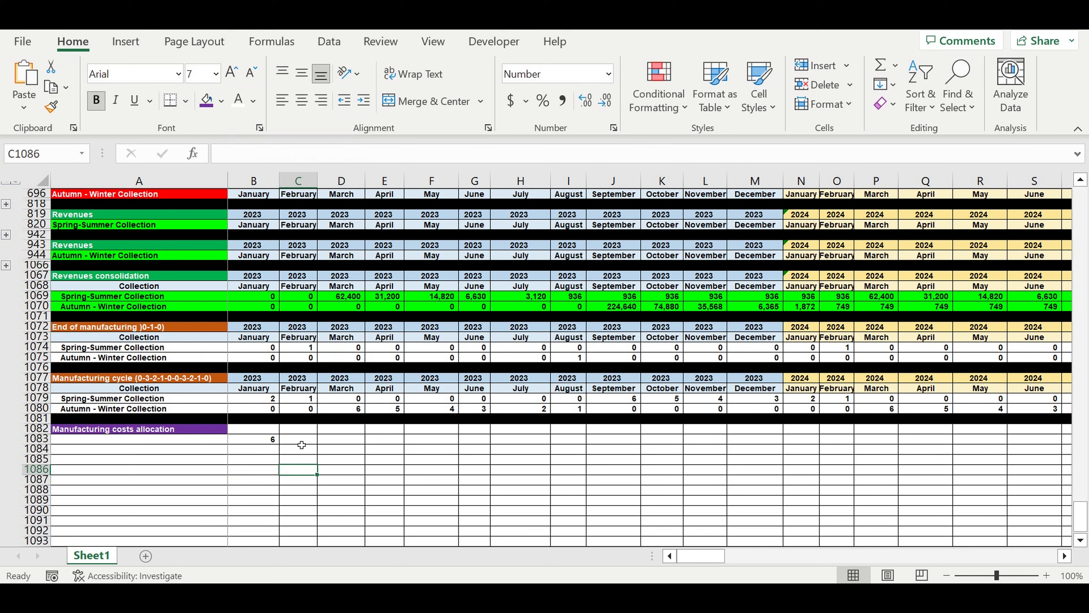
{"action": "type", "text": "="}
{"action": "left_click", "coordinate": [263, 442]}
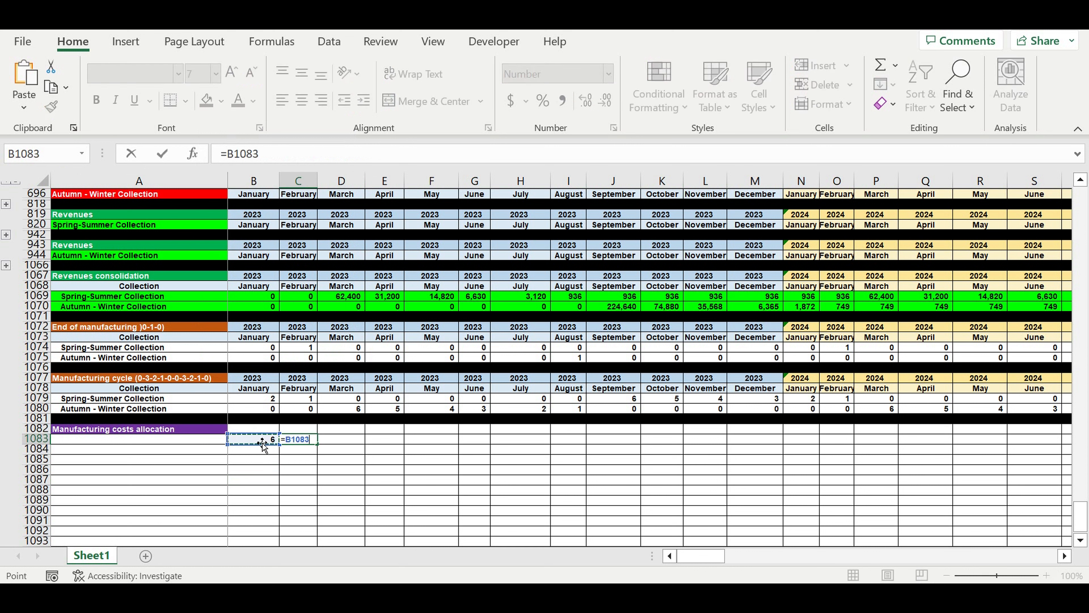
{"action": "type", "text": "-1"}
{"action": "key", "text": "ctrl+Return"}
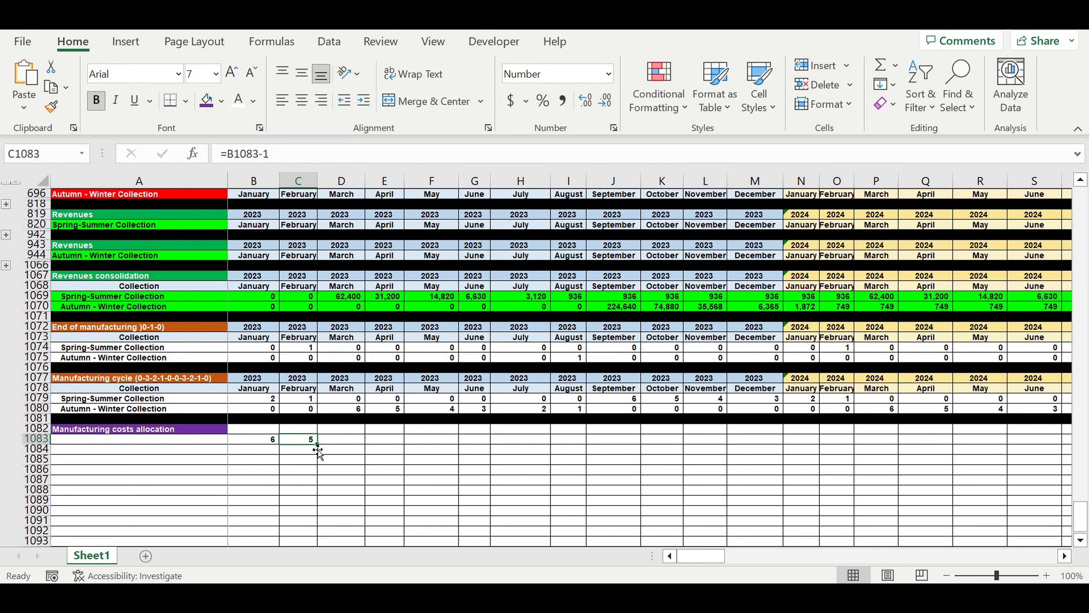
{"action": "left_click_drag", "start_coordinate": [317, 450], "coordinate": [489, 448]}
{"action": "left_click", "coordinate": [474, 480]}
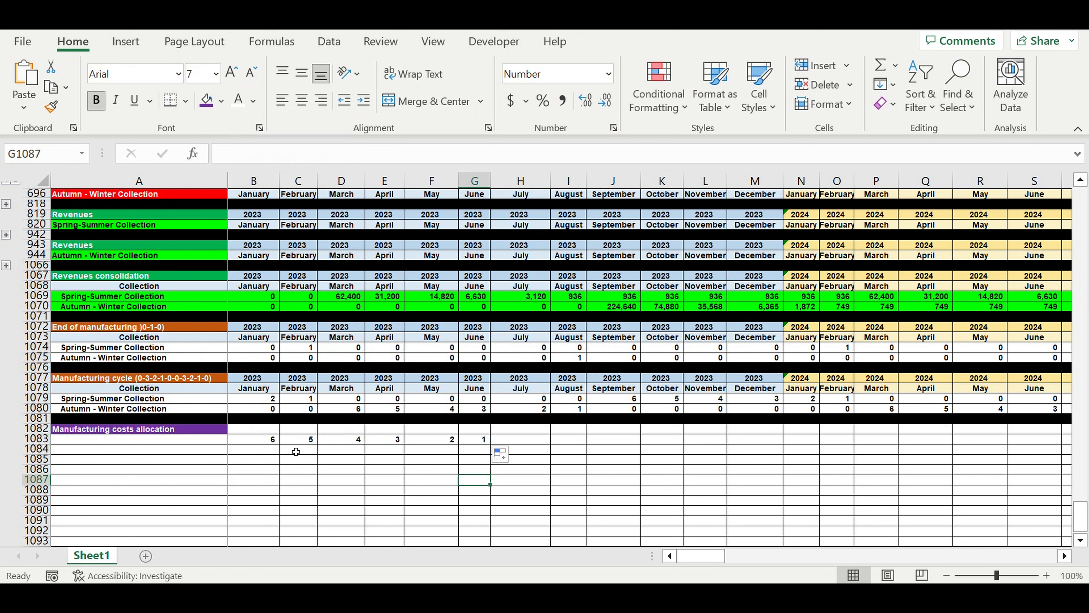
Center the countdown cells B1083:G1083 and give them the lightest blue fill.
{"action": "left_click_drag", "start_coordinate": [263, 443], "coordinate": [477, 447]}
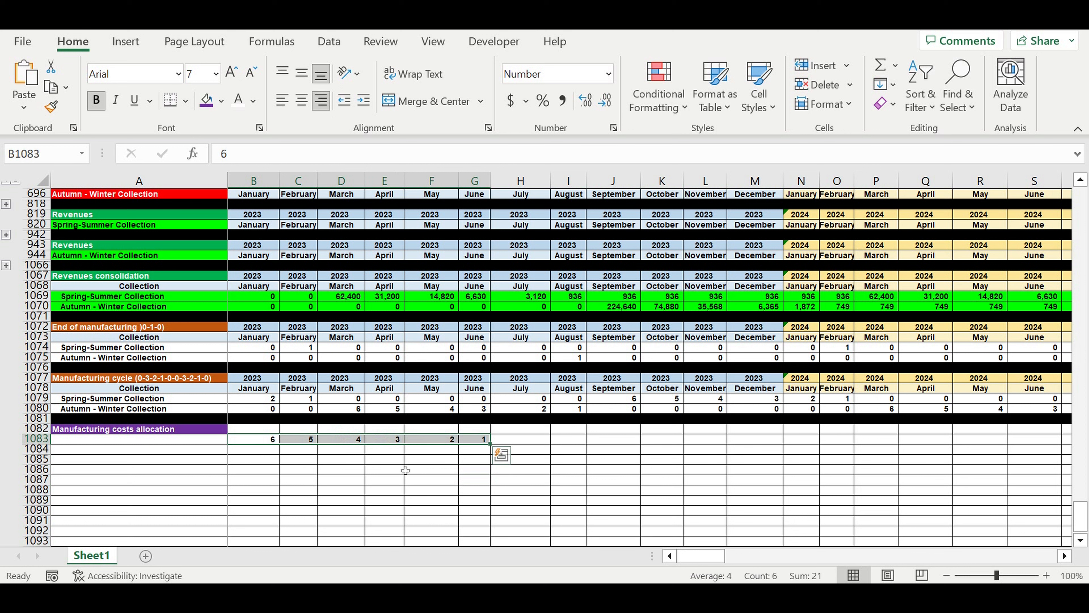
{"action": "left_click", "coordinate": [300, 104]}
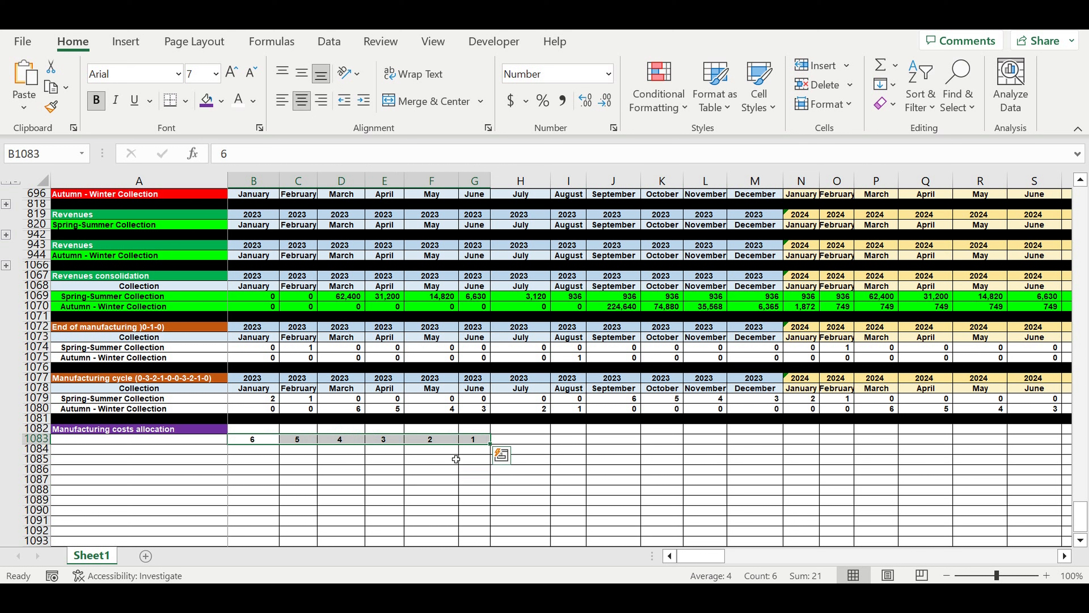
{"action": "left_click", "coordinate": [221, 100]}
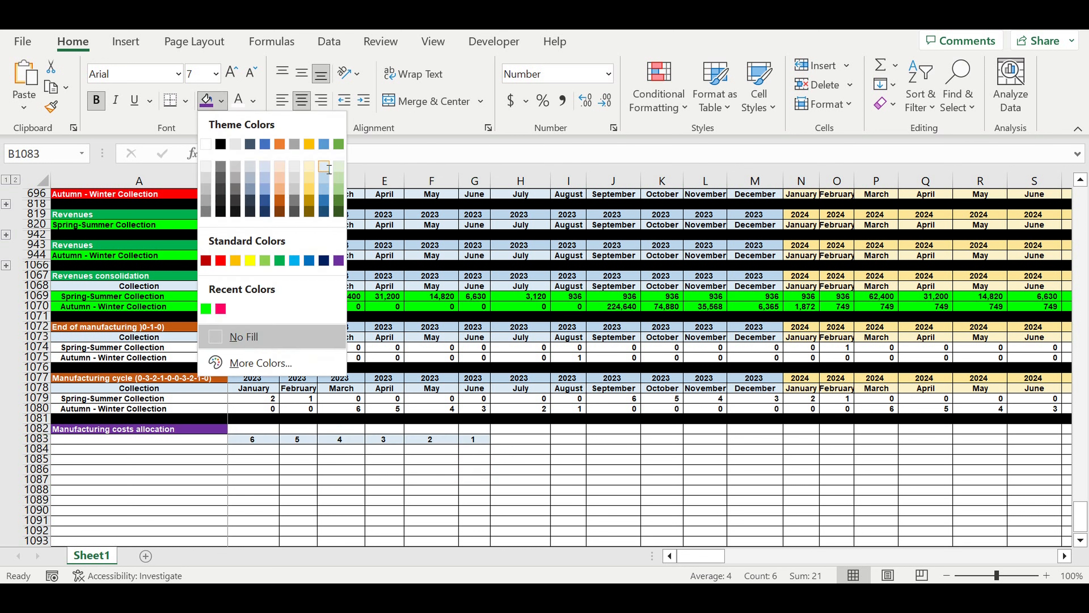
{"action": "left_click", "coordinate": [325, 168]}
Enter the label "start selling" in H1083, centered with a bright green fill.
{"action": "left_click", "coordinate": [523, 442]}
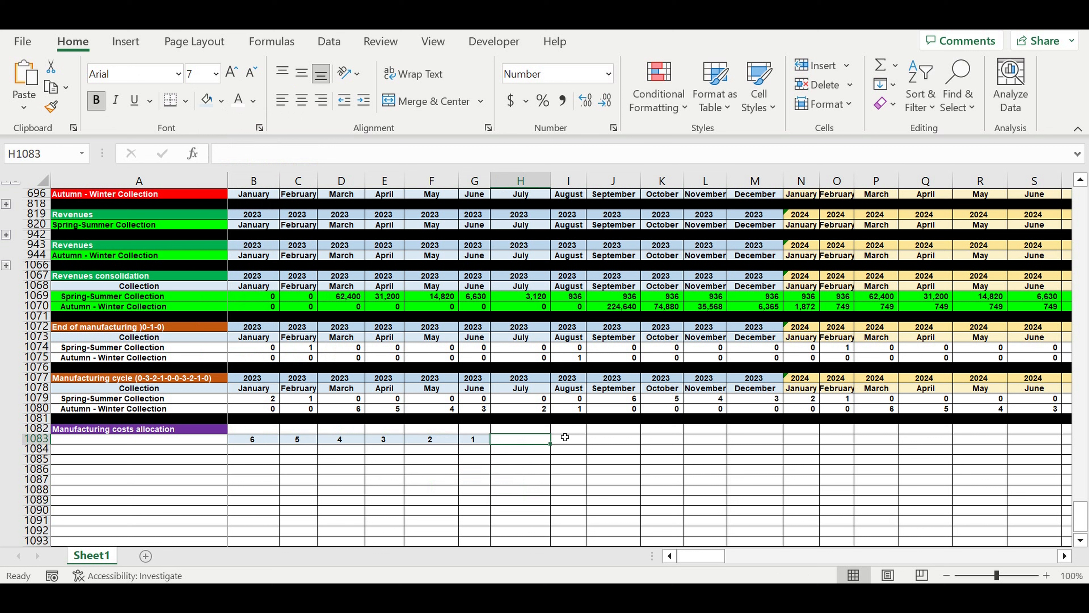
{"action": "key", "text": "Home"}
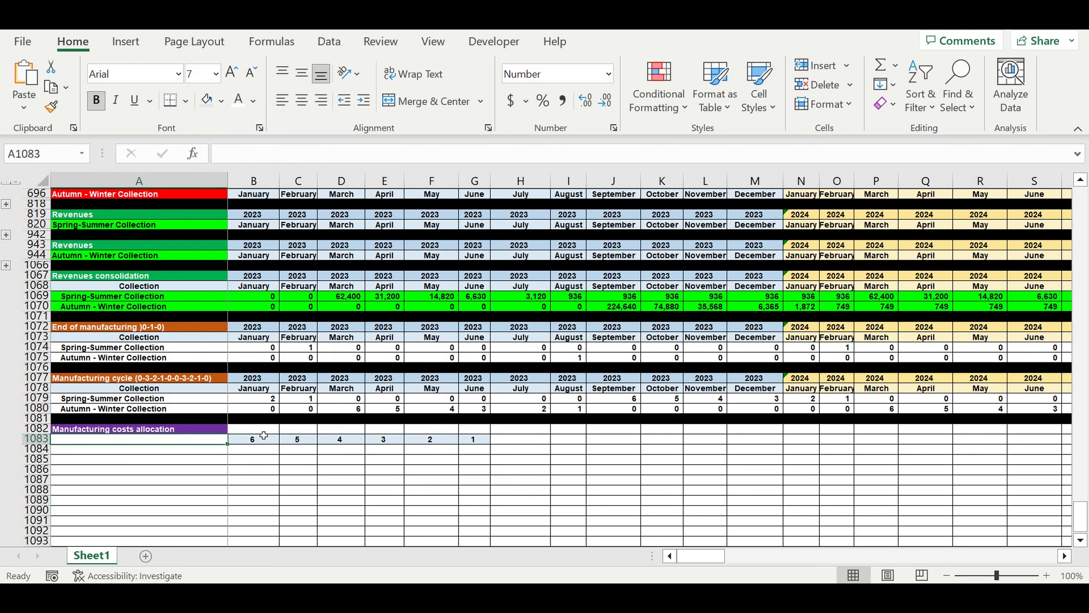
{"action": "left_click", "coordinate": [504, 444]}
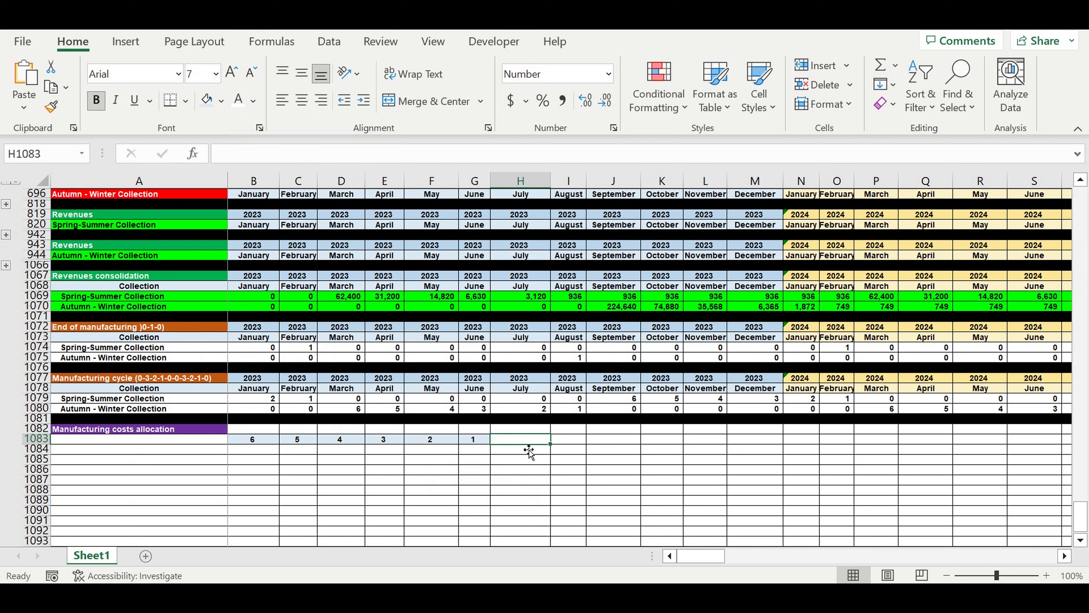
{"action": "type", "text": "start selling"}
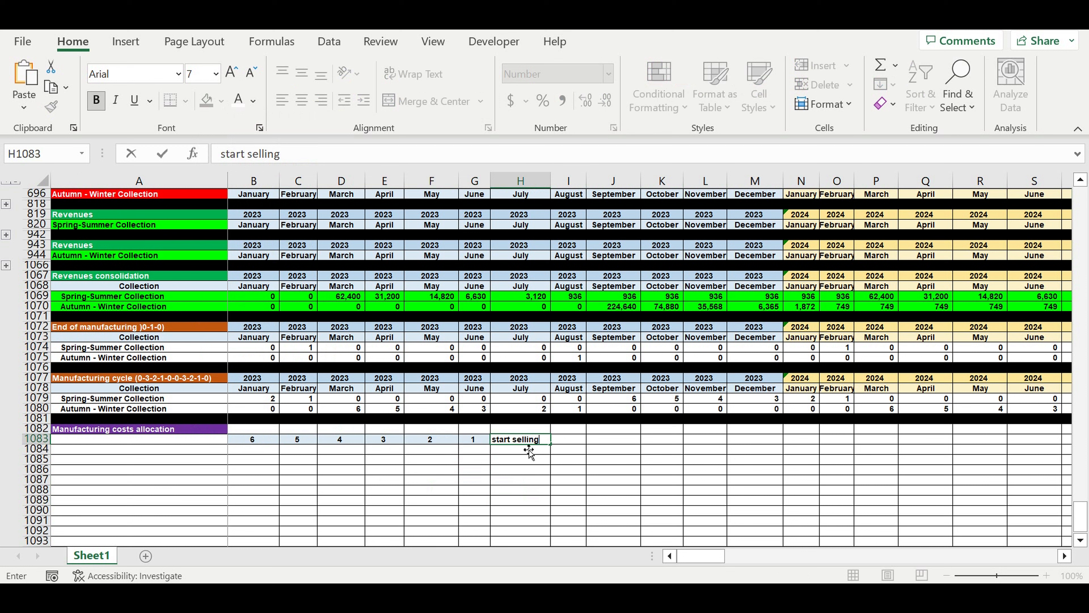
{"action": "key", "text": "ctrl+Return"}
{"action": "left_click", "coordinate": [303, 101]}
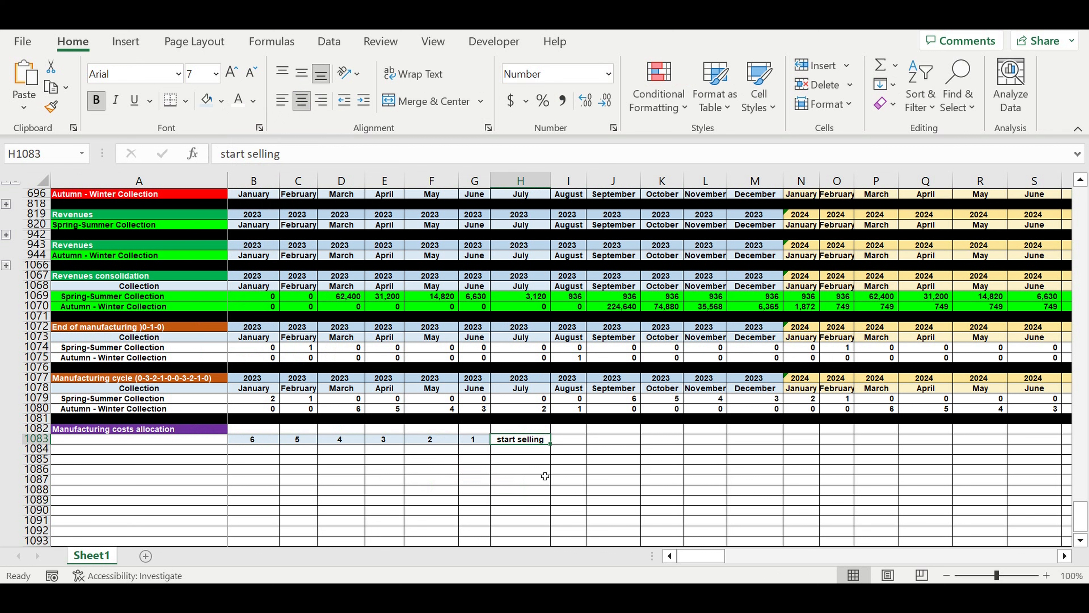
{"action": "left_click", "coordinate": [221, 101]}
{"action": "left_click", "coordinate": [212, 311]}
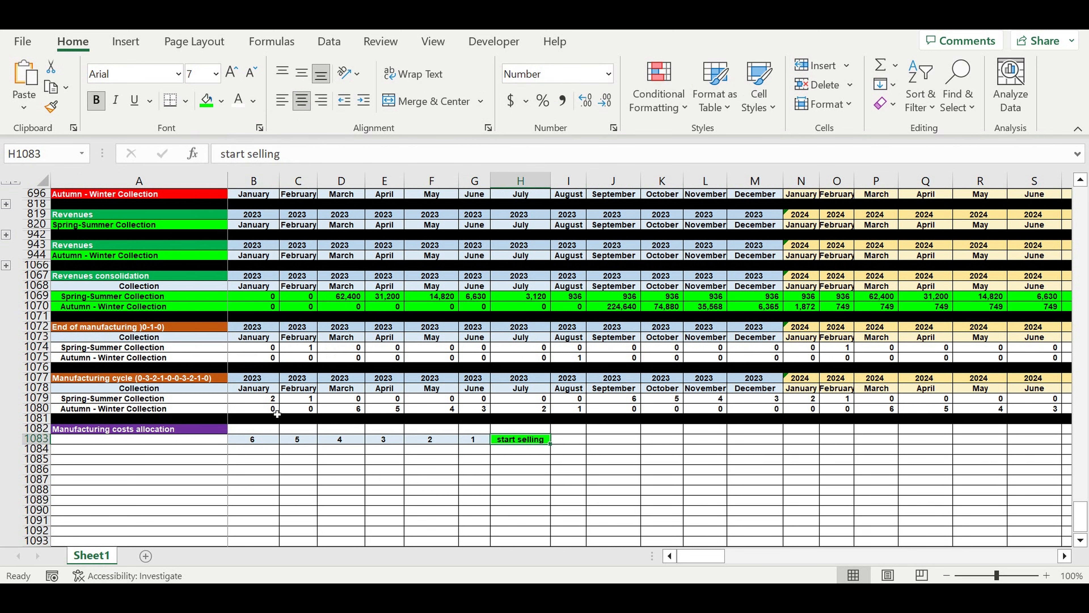
{"action": "left_click", "coordinate": [300, 500]}
Merge and center B1082:G1082 above the countdown and link it to the Spring-Summer Collection name with =A1079.
{"action": "left_click_drag", "start_coordinate": [261, 429], "coordinate": [476, 429]}
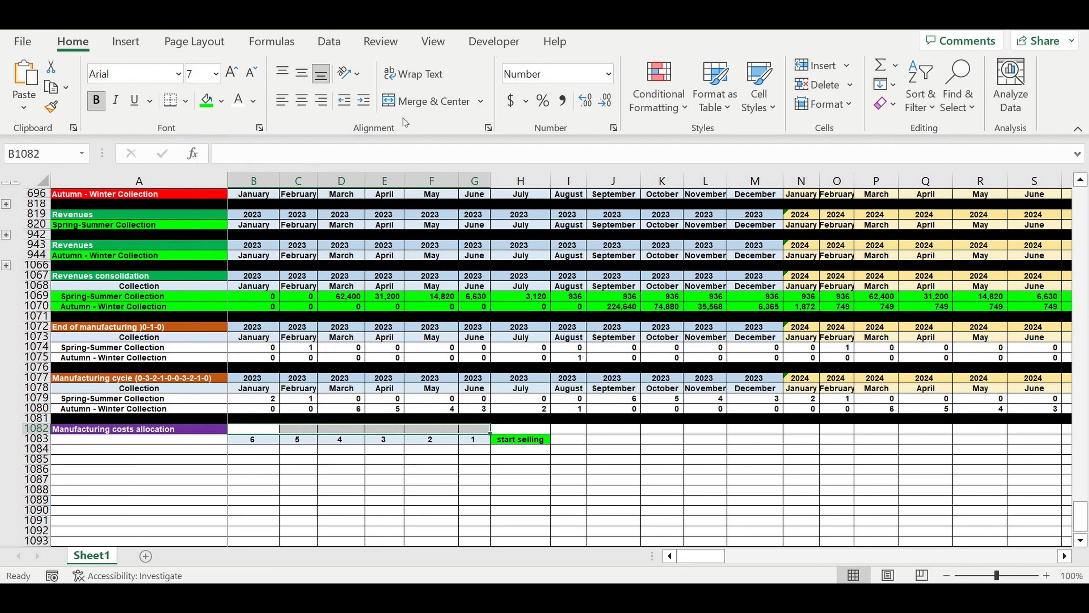
{"action": "left_click", "coordinate": [429, 100]}
{"action": "left_click", "coordinate": [341, 479]}
{"action": "left_click", "coordinate": [354, 431]}
{"action": "type", "text": "="}
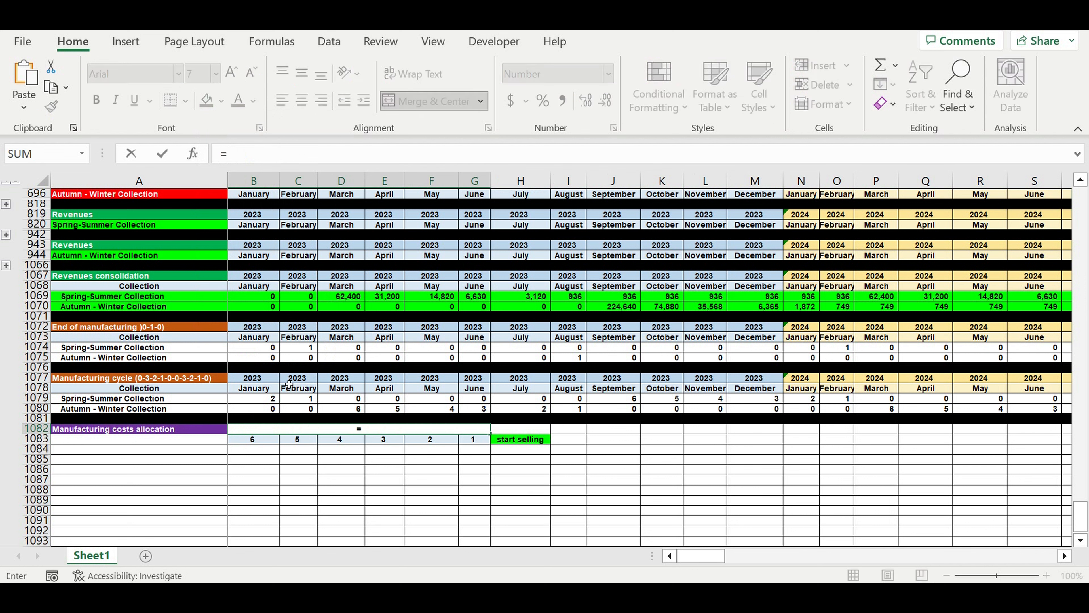
{"action": "left_click", "coordinate": [121, 400]}
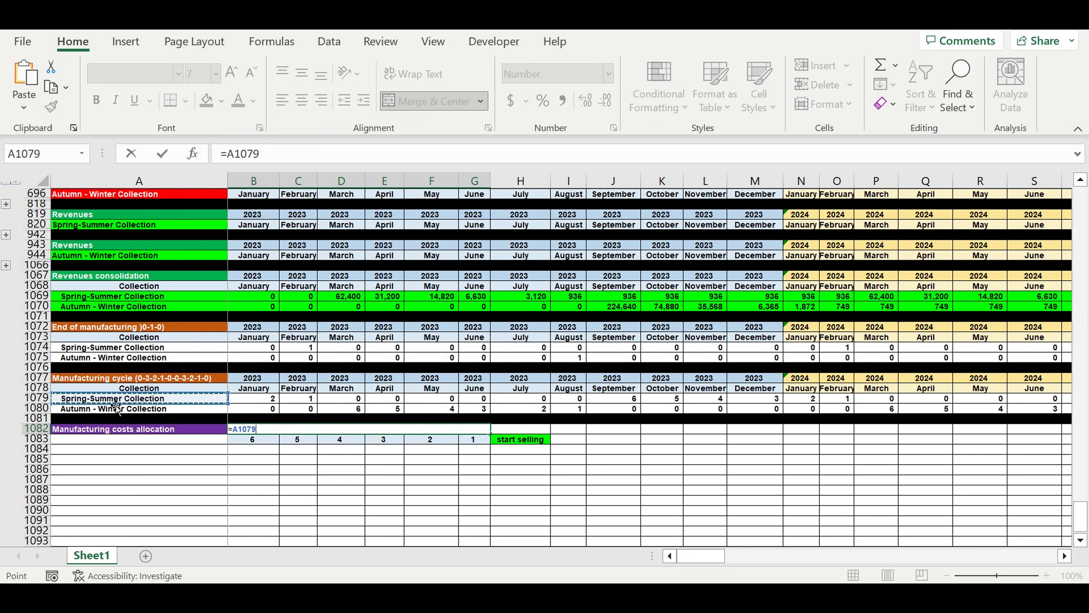
{"action": "key", "text": "Return"}
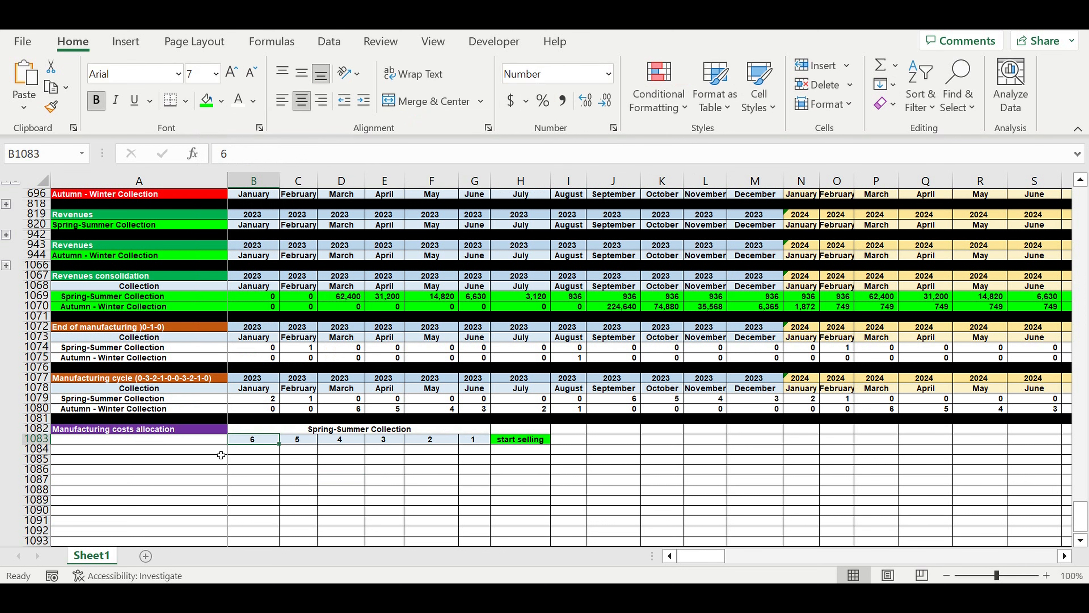
Fill the merged Spring-Summer Collection header B1082 with a light blue one shade darker than the countdown row.
{"action": "left_click", "coordinate": [240, 429]}
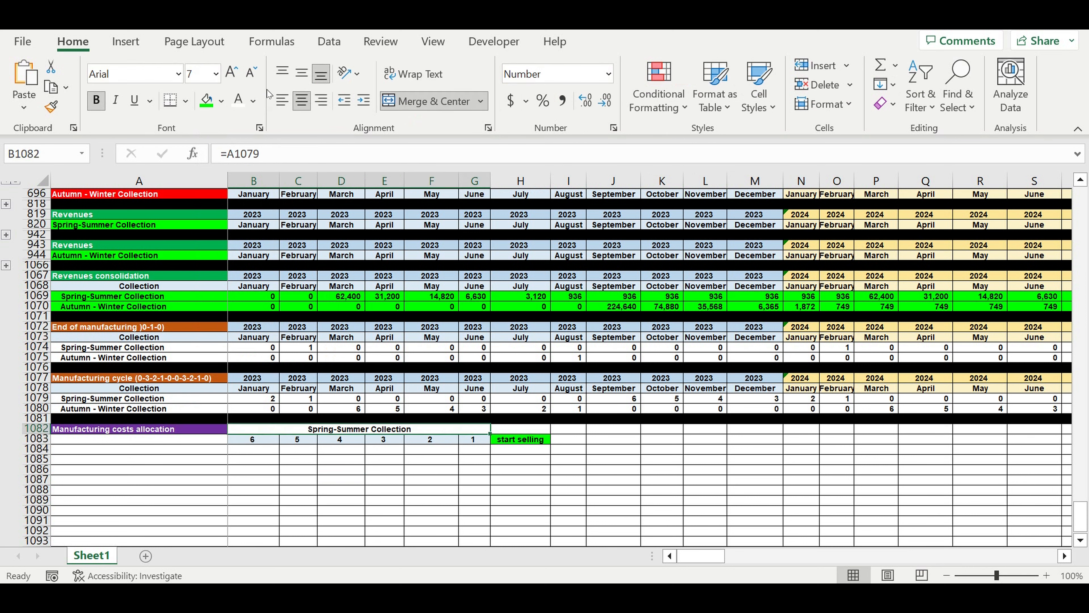
{"action": "left_click", "coordinate": [221, 101]}
{"action": "left_click", "coordinate": [325, 177]}
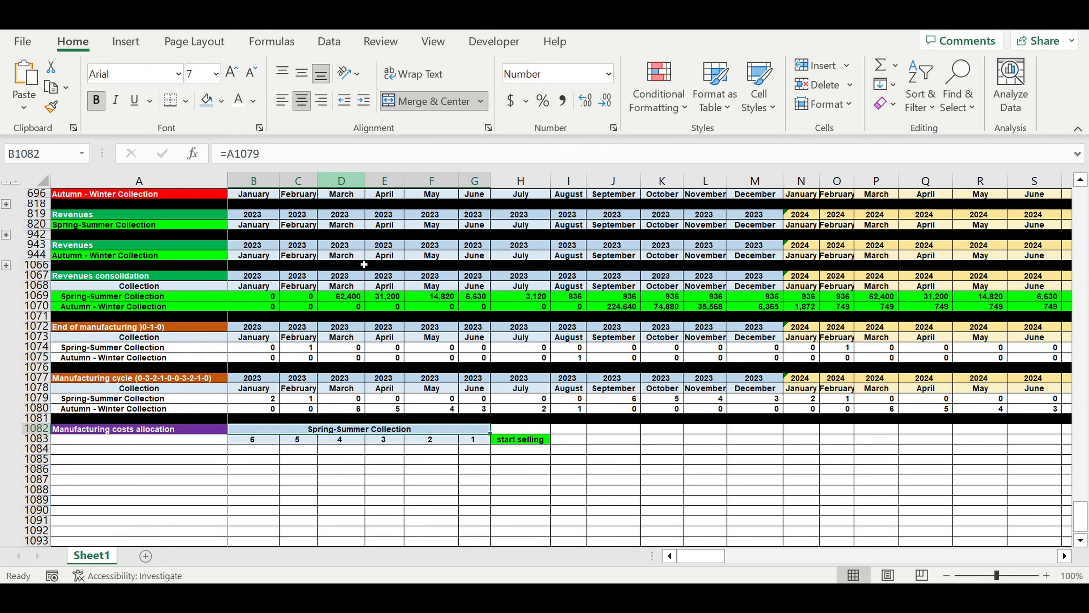
Link H1084 to the Spring-Summer start selling month with =B15 and center it under the "start selling" label.
{"action": "left_click", "coordinate": [522, 455]}
{"action": "left_click", "coordinate": [521, 450]}
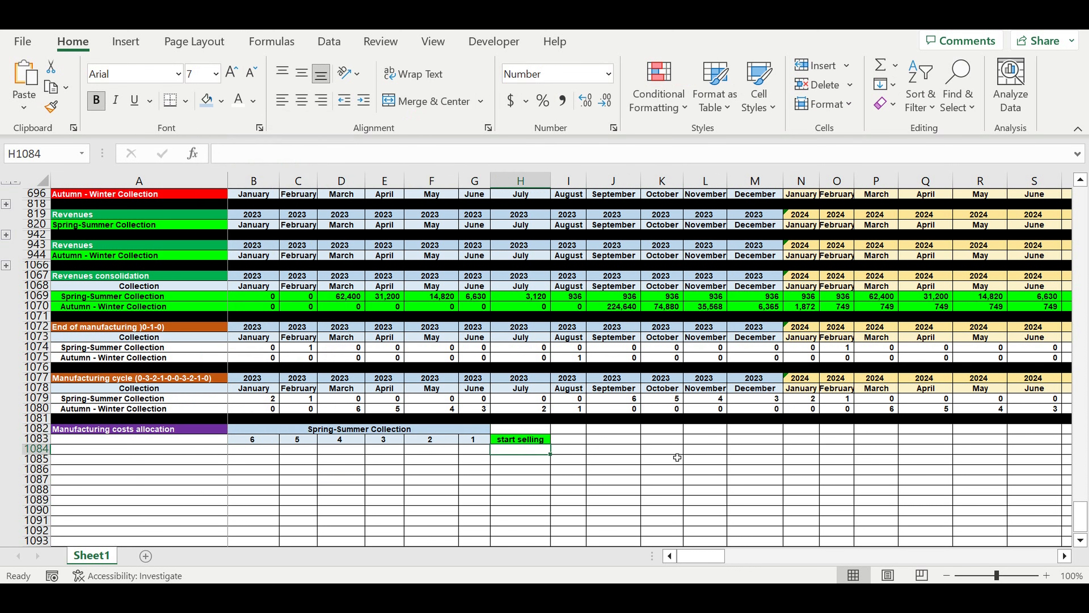
{"action": "type", "text": "="}
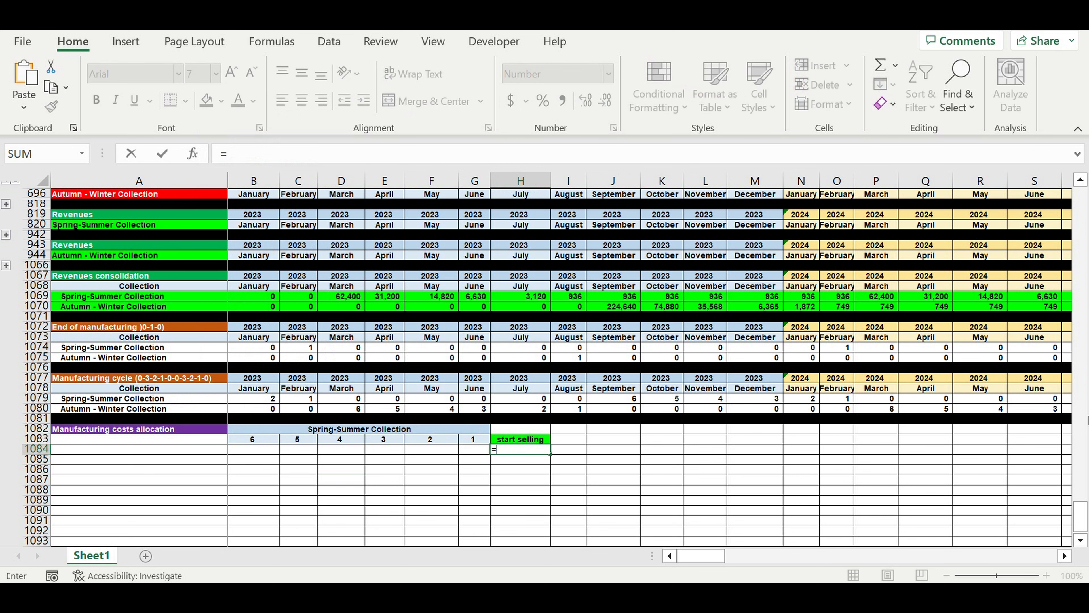
{"action": "left_click_drag", "start_coordinate": [1086, 519], "coordinate": [1080, 198]}
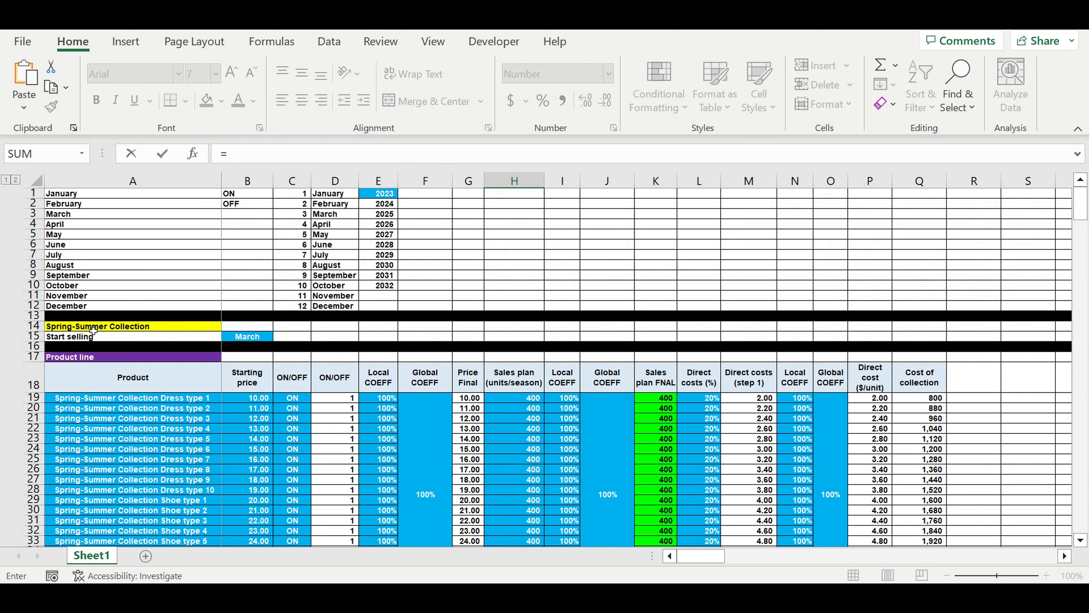
{"action": "left_click", "coordinate": [250, 339]}
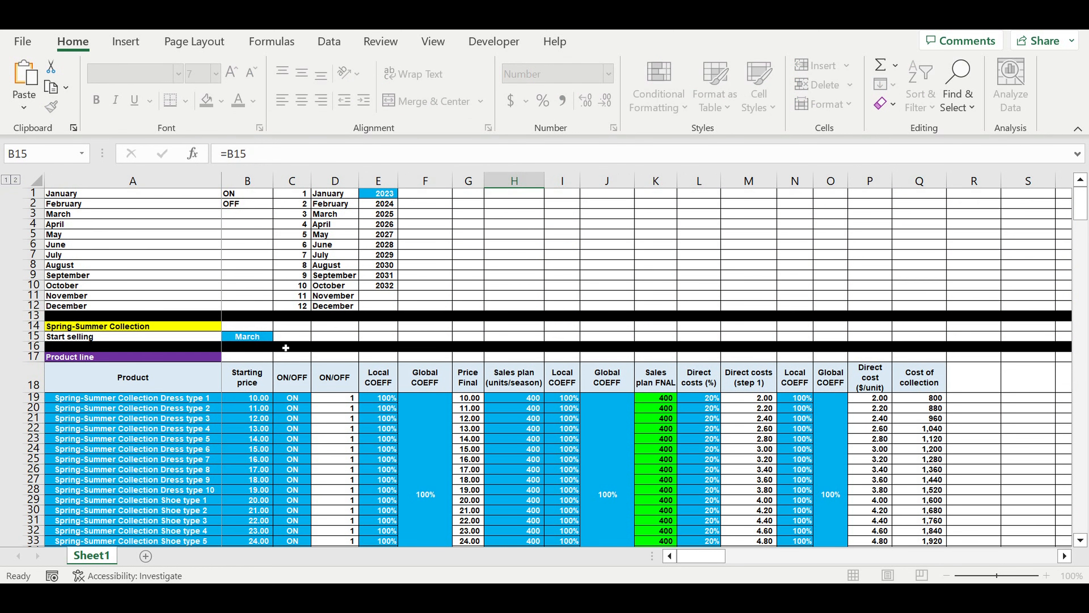
{"action": "key", "text": "Return"}
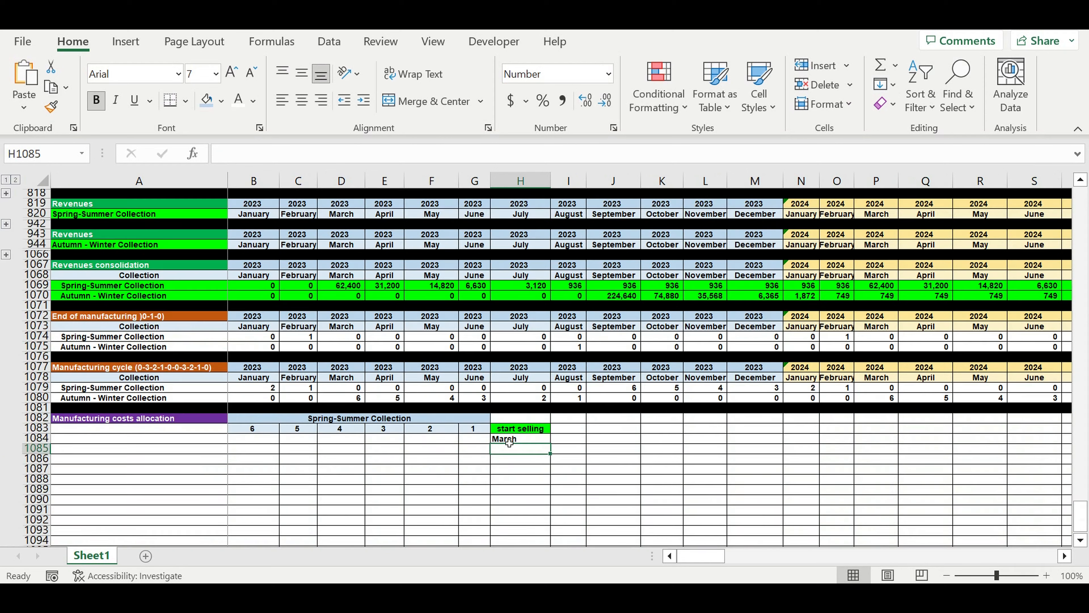
{"action": "left_click", "coordinate": [507, 442]}
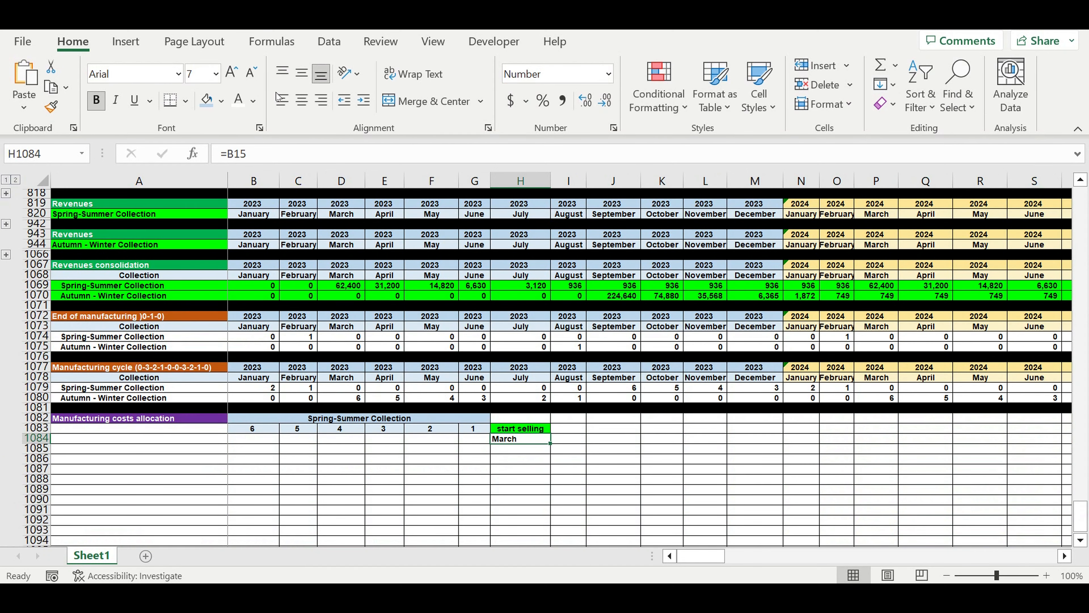
{"action": "left_click", "coordinate": [302, 101]}
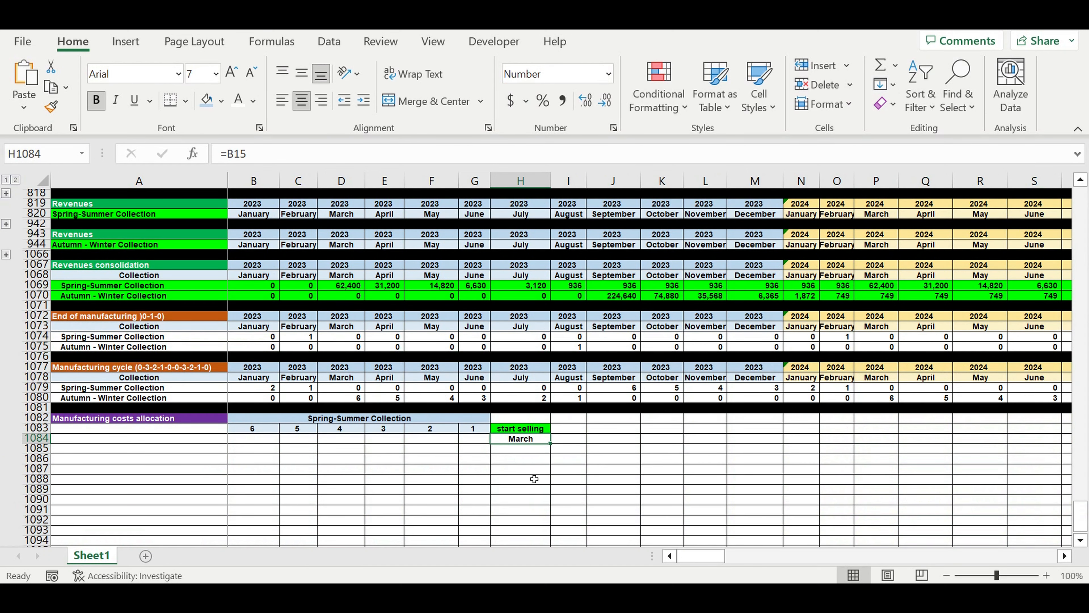
{"action": "left_click", "coordinate": [534, 478]}
{"action": "left_click_drag", "start_coordinate": [480, 441], "coordinate": [448, 445]}
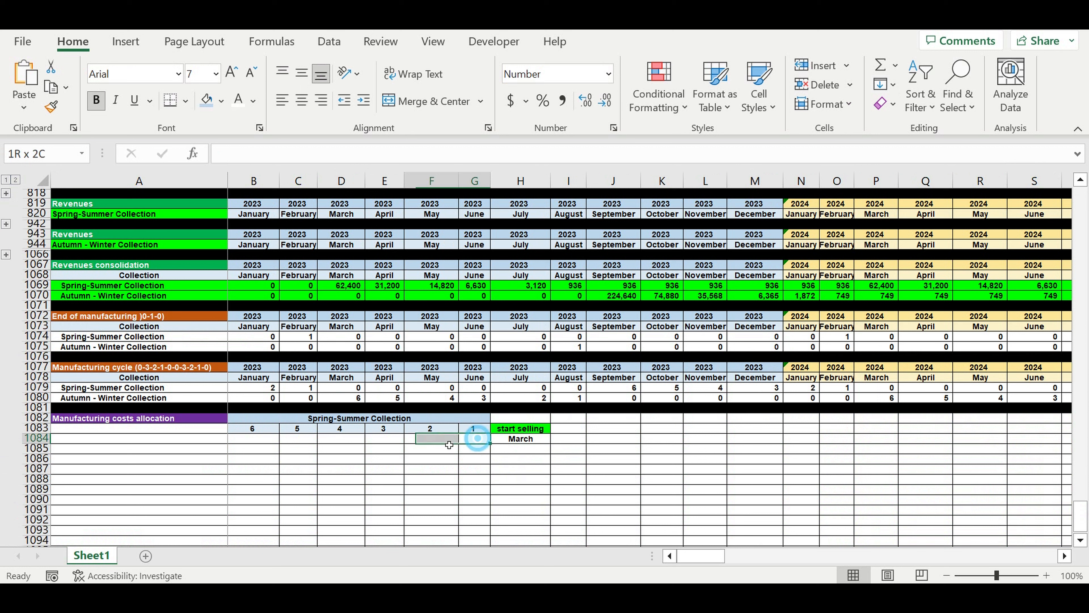
{"action": "left_click", "coordinate": [518, 447]}
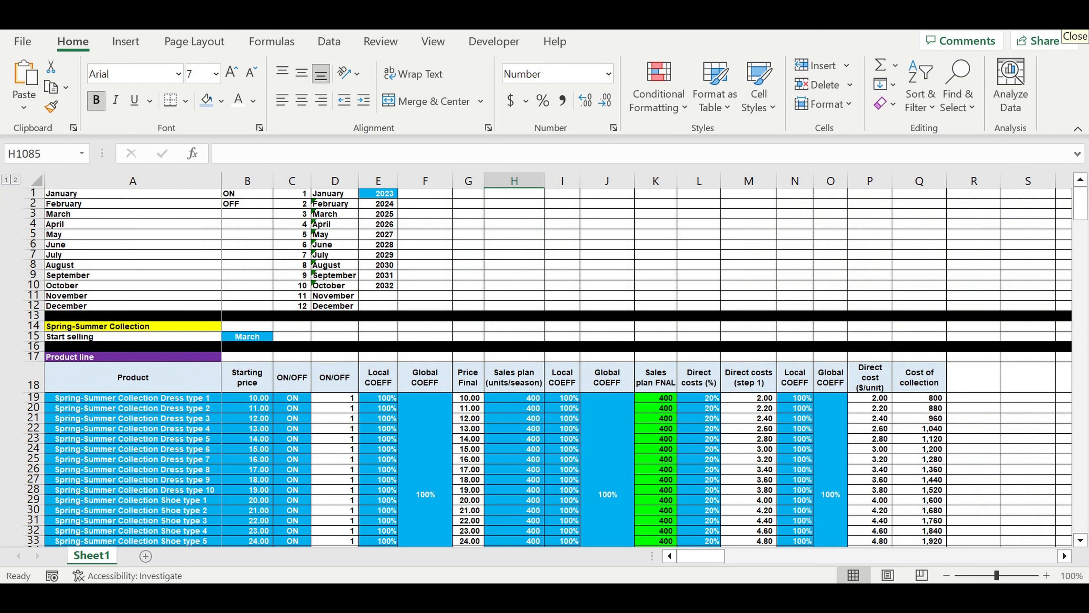
{"action": "key", "text": "Down"}
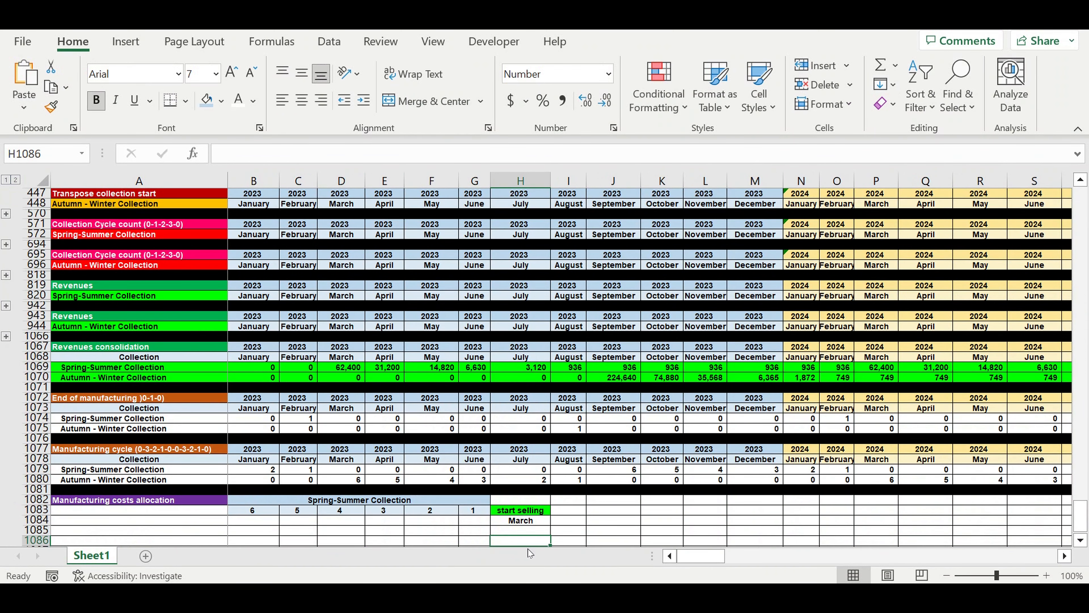
Look up the start selling month's number in H1085 with =VLOOKUP(H1084,A1:C12,3,0) and center it.
{"action": "left_click", "coordinate": [510, 532]}
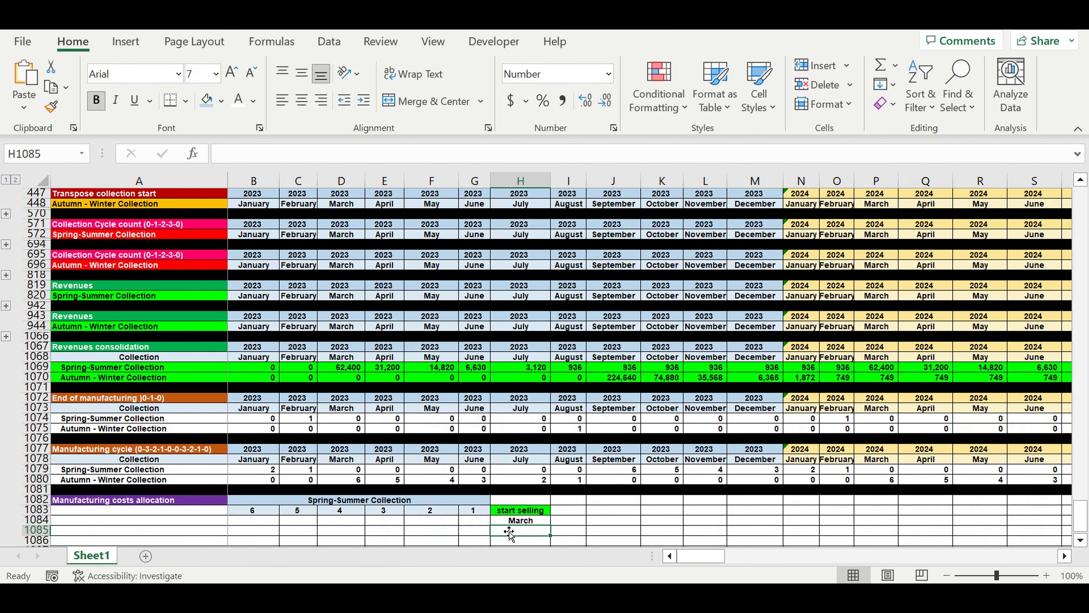
{"action": "type", "text": "=vl"}
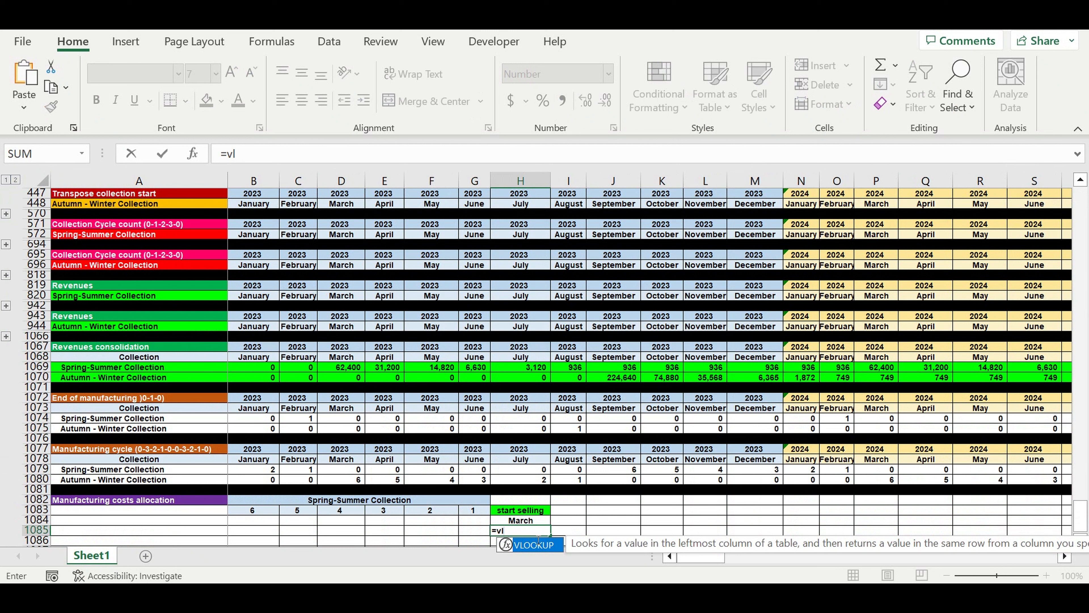
{"action": "key", "text": "Tab"}
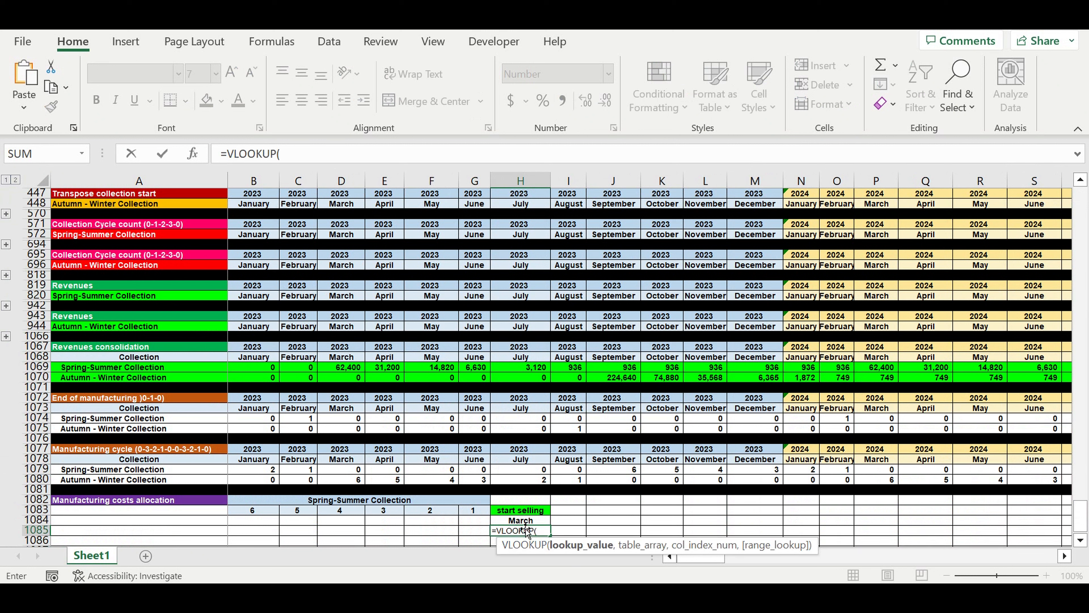
{"action": "left_click", "coordinate": [548, 524]}
{"action": "type", "text": ","}
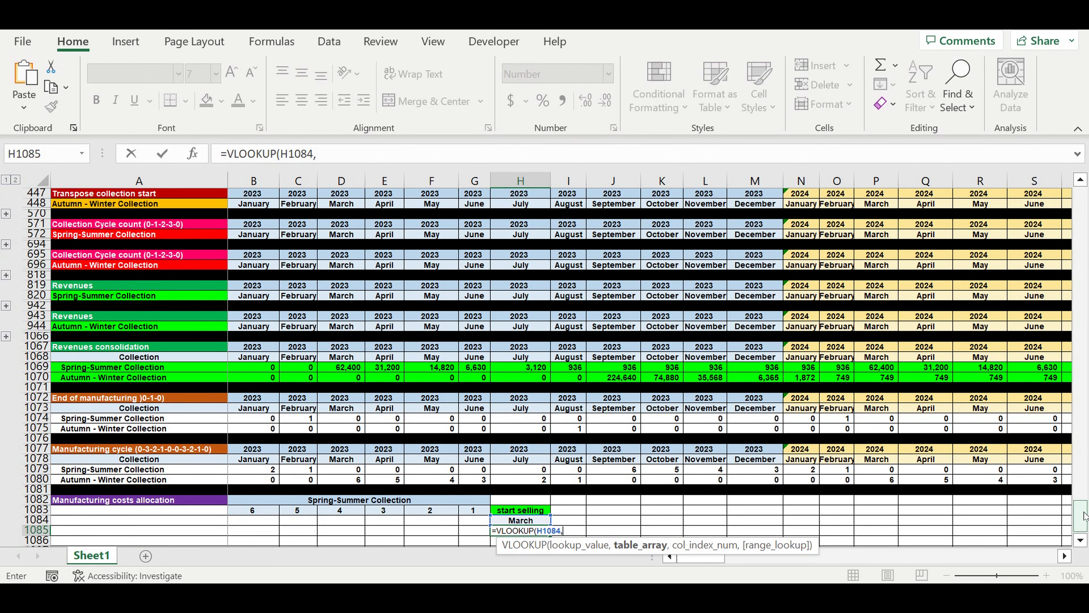
{"action": "left_click_drag", "start_coordinate": [1083, 515], "coordinate": [1081, 203]}
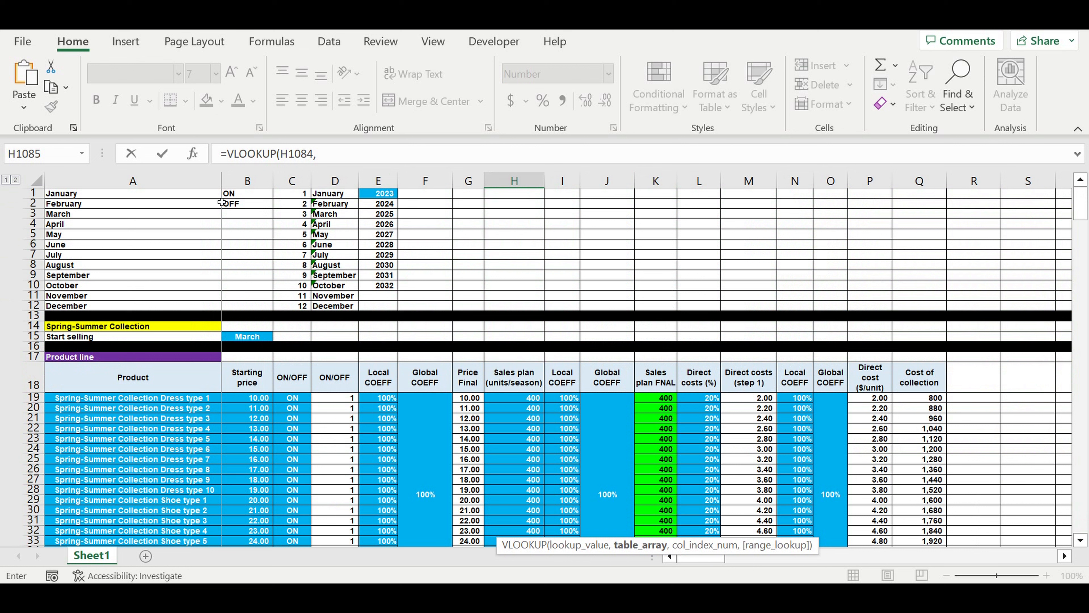
{"action": "left_click_drag", "start_coordinate": [219, 193], "coordinate": [307, 306]}
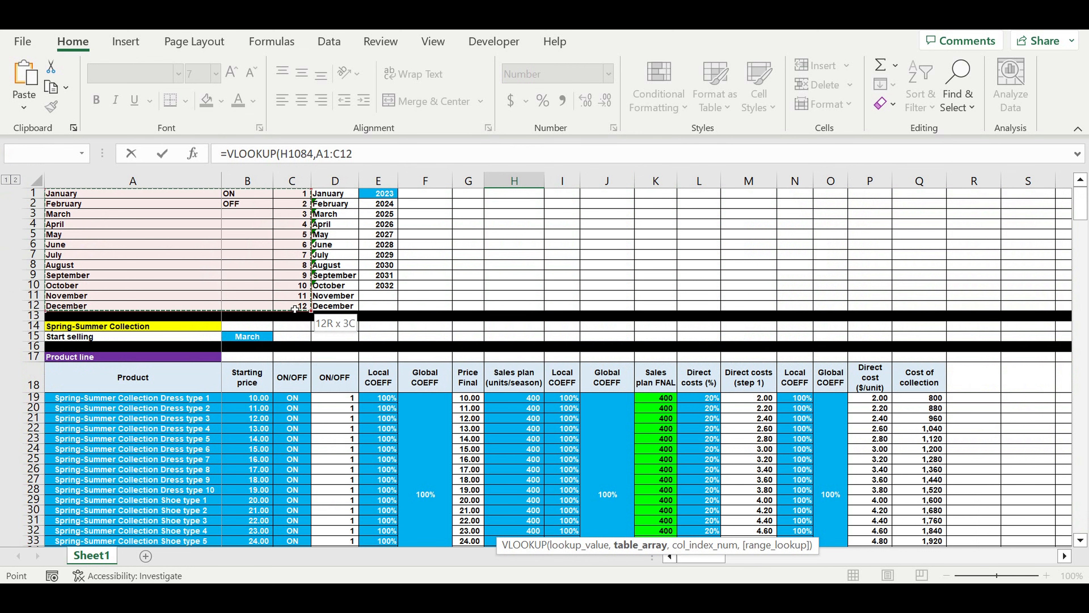
{"action": "left_click", "coordinate": [351, 153]}
{"action": "type", "text": ",3"}
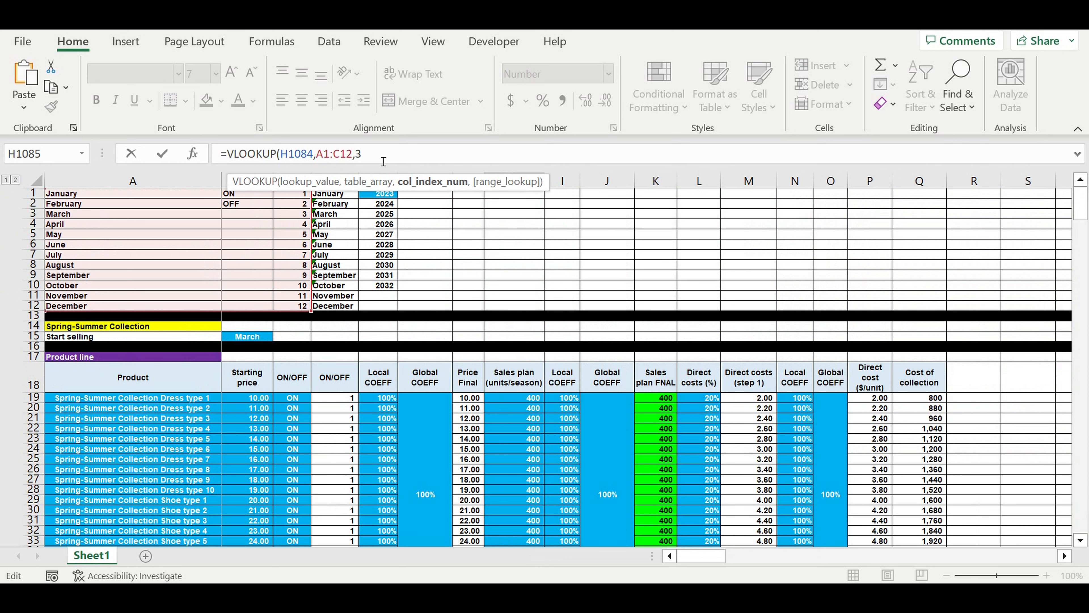
{"action": "type", "text": ","}
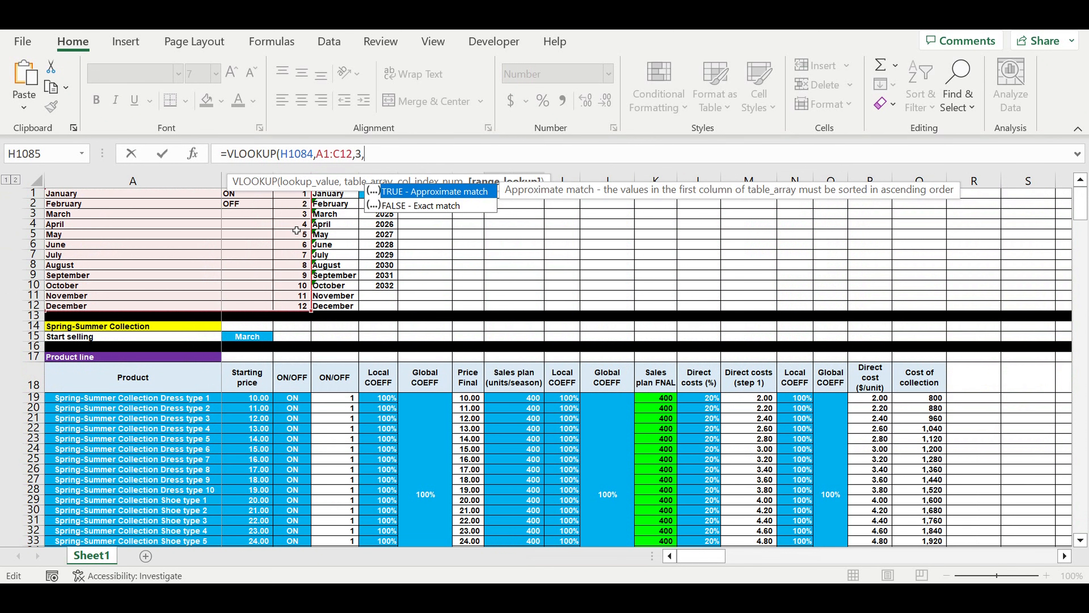
{"action": "key", "text": "Return"}
{"action": "scroll", "coordinate": [346, 299], "scroll_direction": "down", "scroll_amount": 3}
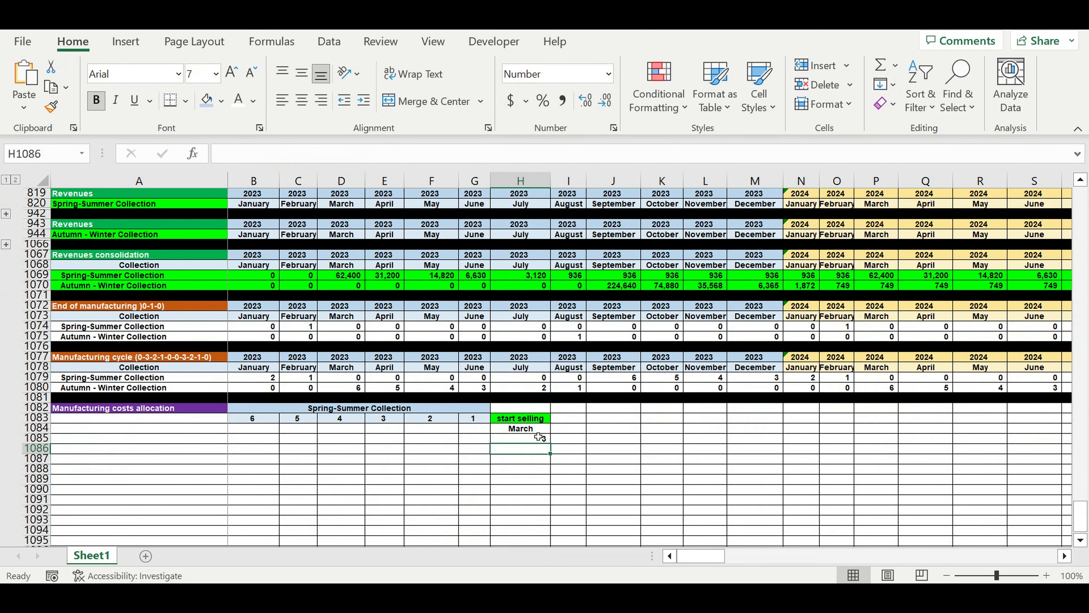
{"action": "left_click", "coordinate": [526, 436]}
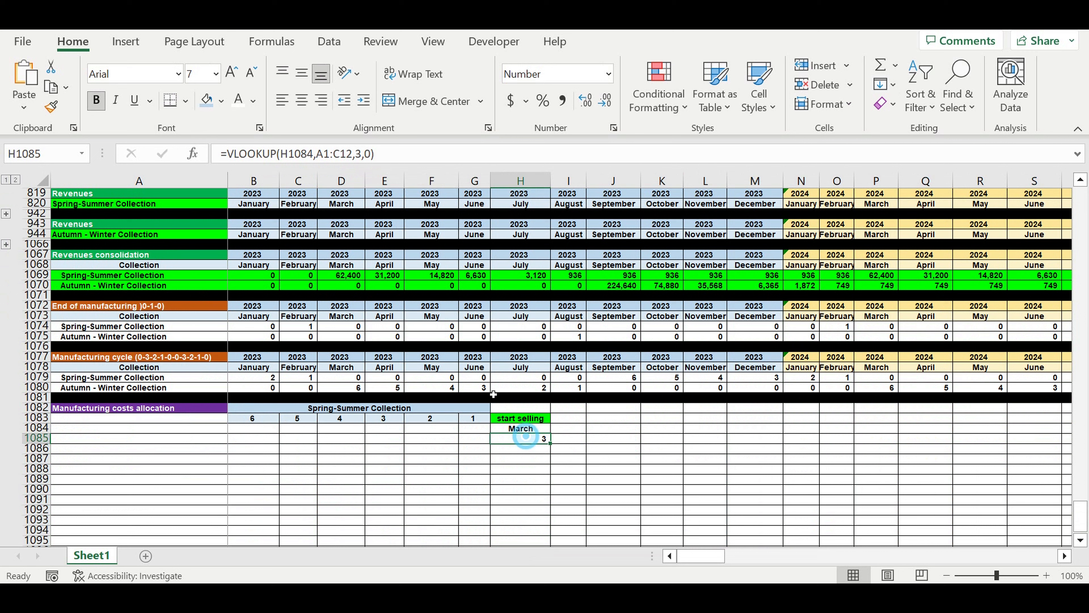
{"action": "key", "text": "ctrl+e"}
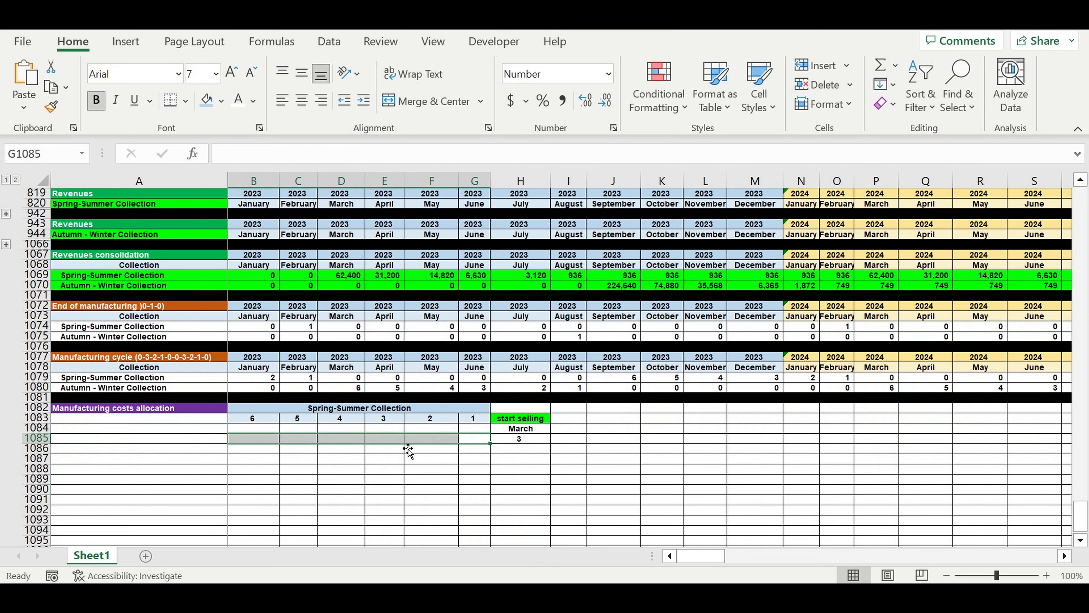
Enter the preceding month's number in G1085 with =IF(H1085-1=0,12,H1085-1).
{"action": "left_click", "coordinate": [475, 438]}
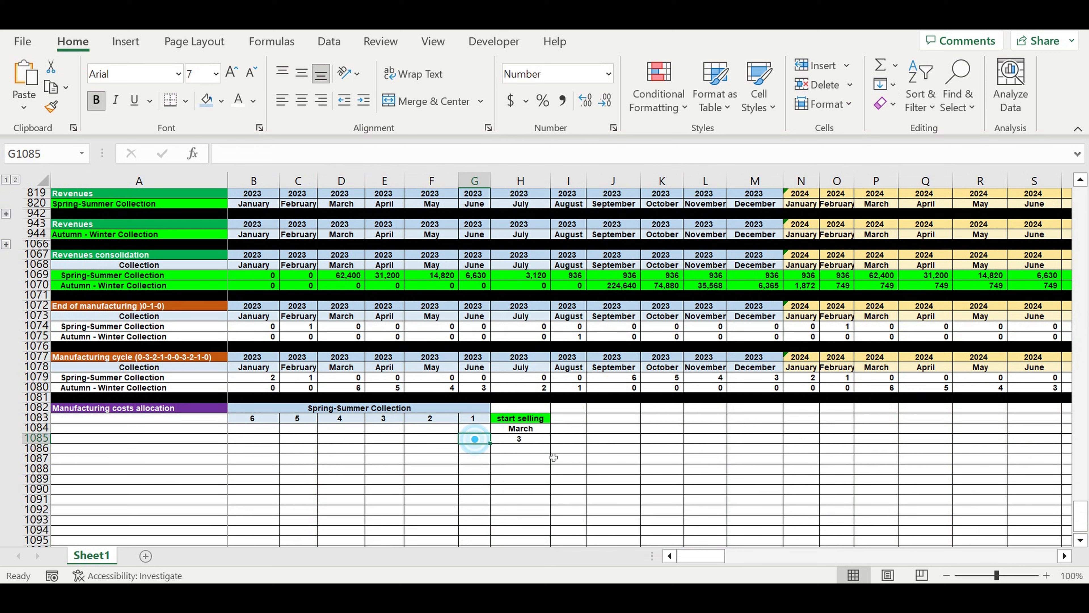
{"action": "type", "text": "=if("}
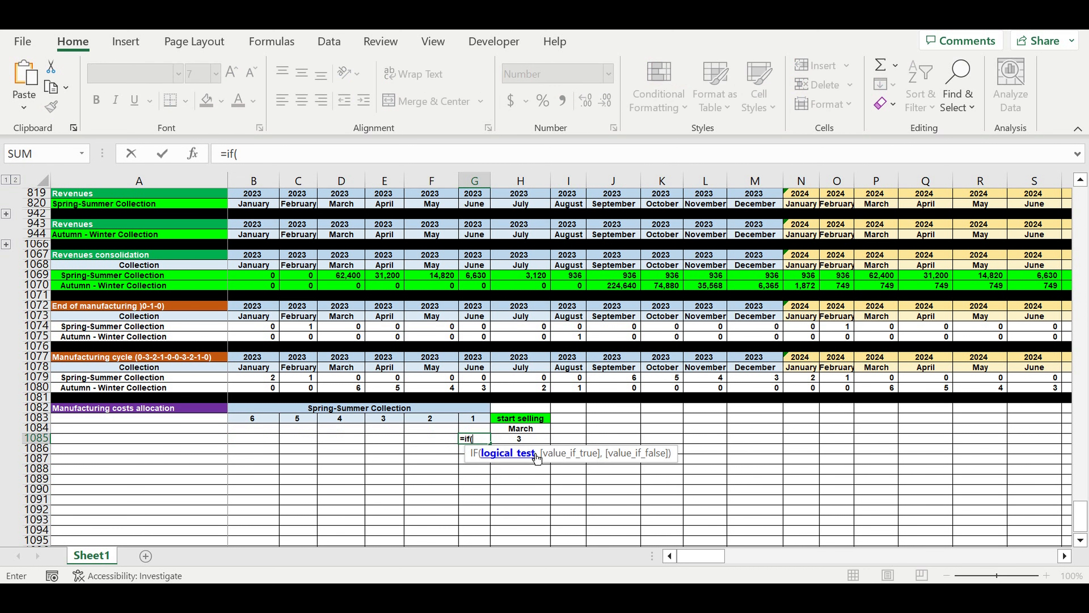
{"action": "key", "text": "Right"}
{"action": "type", "text": "-"}
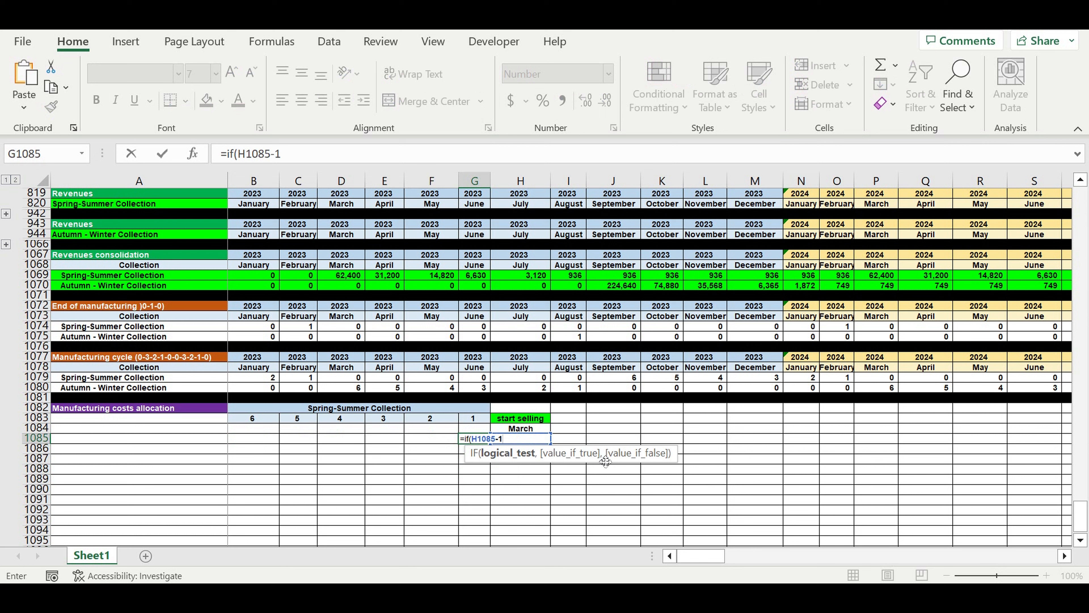
{"action": "type", "text": "1=0,12,"}
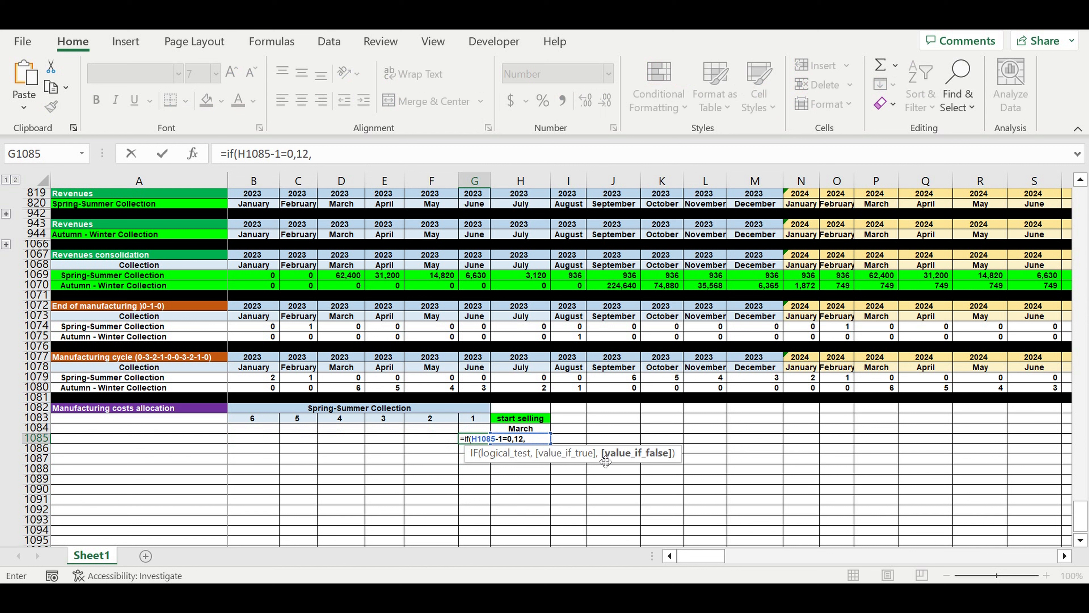
{"action": "left_click_drag", "start_coordinate": [239, 154], "coordinate": [282, 155]}
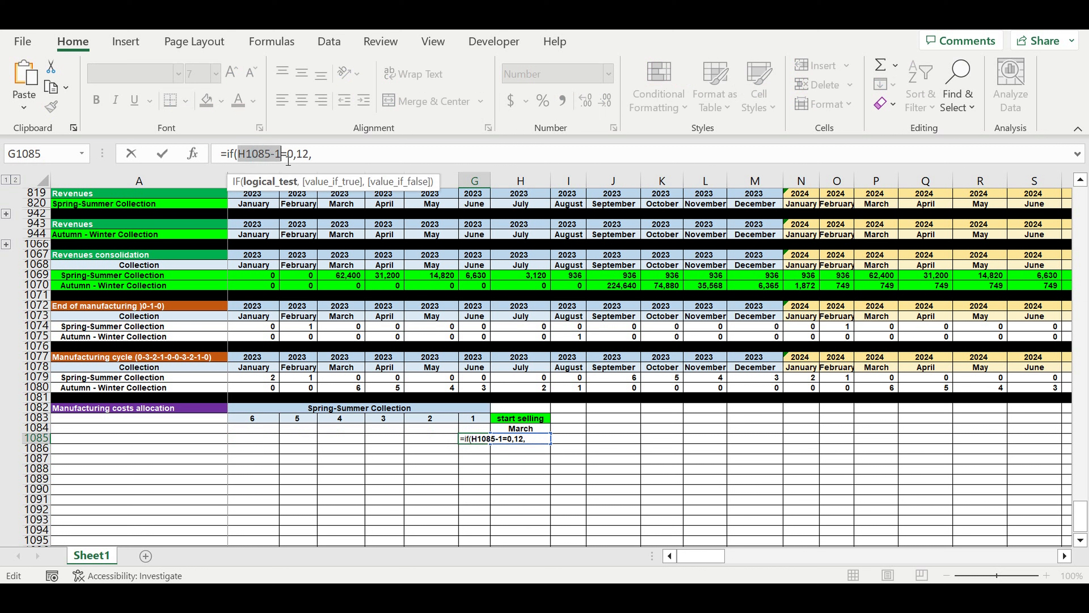
{"action": "key", "text": "ctrl+c"}
{"action": "left_click", "coordinate": [333, 155]}
{"action": "key", "text": "ctrl+v"}
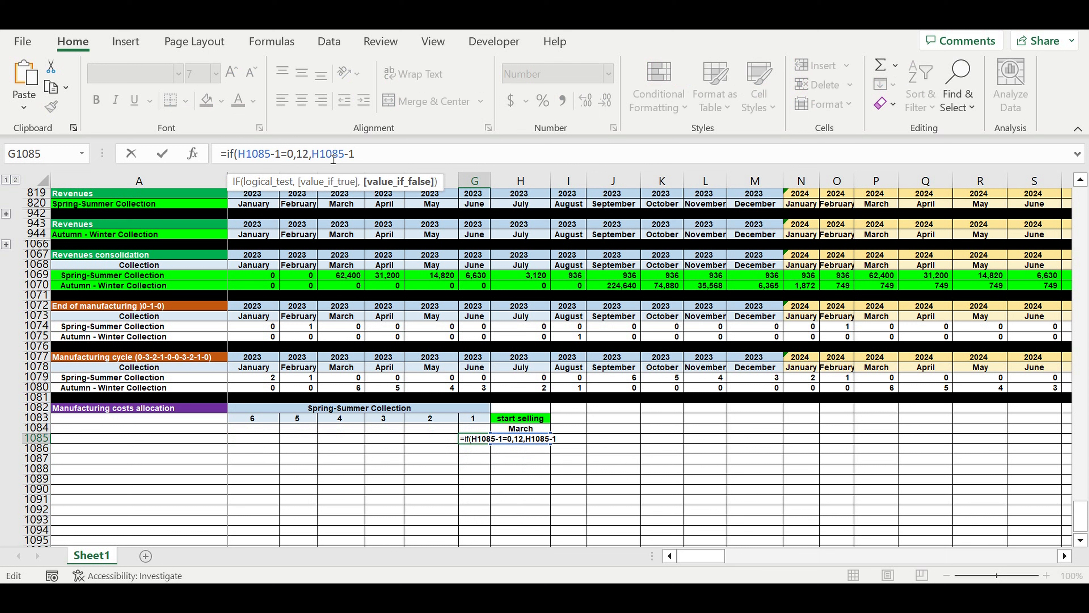
{"action": "key", "text": "ctrl+Return"}
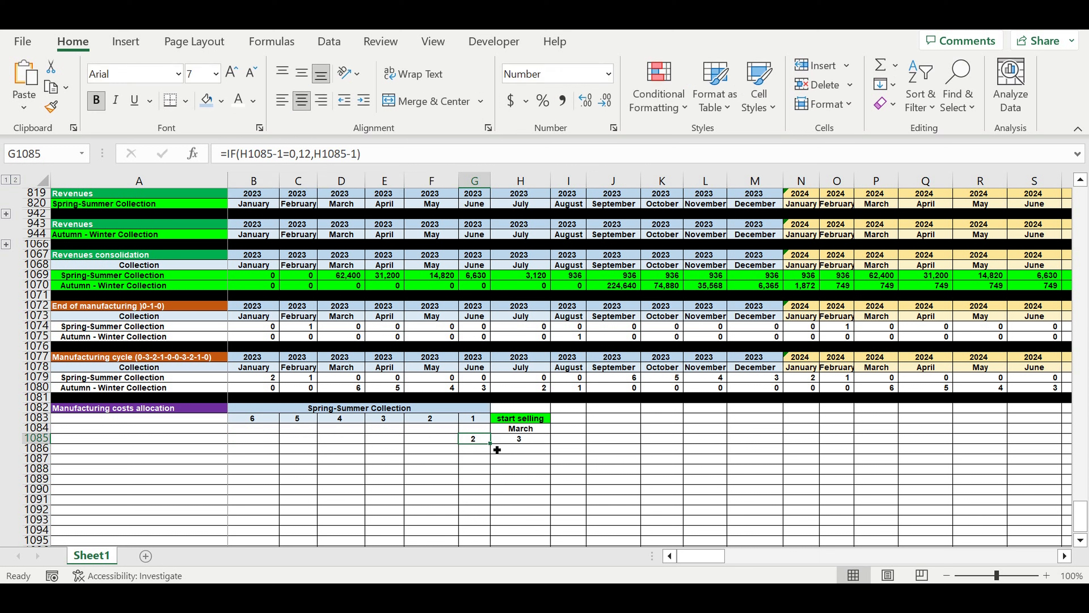
Copy the month number formula from G1085 back across the countdown to B1085.
{"action": "left_click_drag", "start_coordinate": [497, 449], "coordinate": [253, 438]}
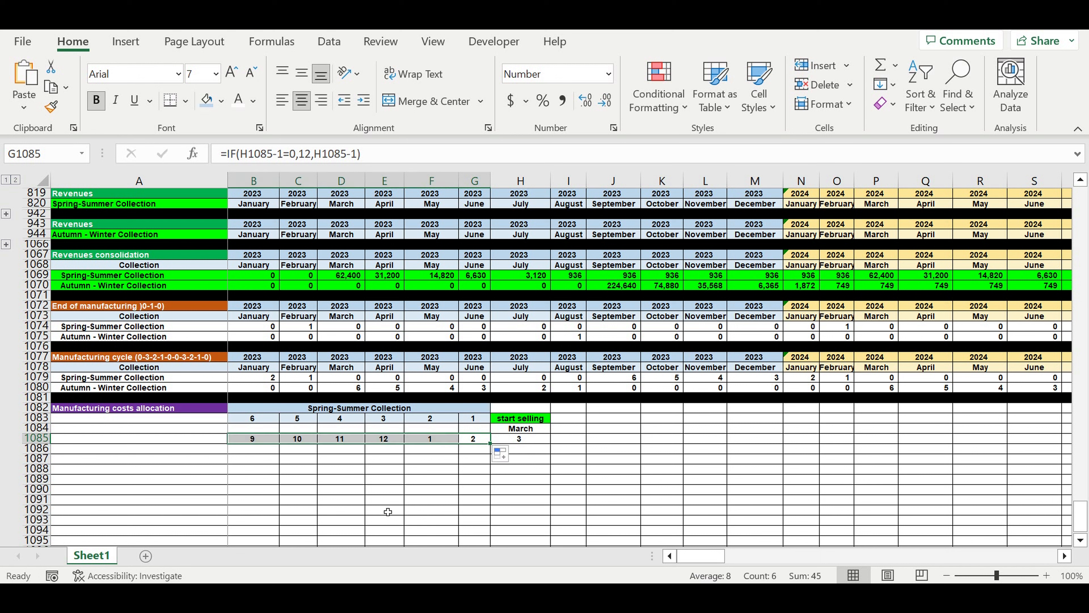
{"action": "left_click", "coordinate": [384, 509]}
{"action": "left_click", "coordinate": [453, 504]}
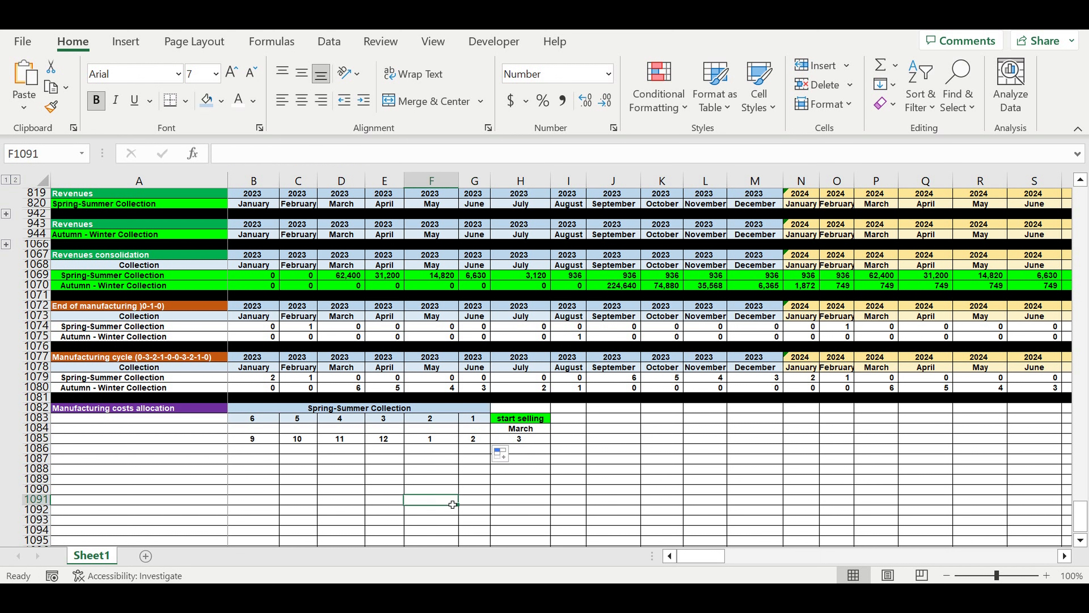
Write the month name lookup =VLOOKUP(G1085,C1:D12,2,0) in G1084 under countdown month 1.
{"action": "left_click", "coordinate": [474, 428]}
{"action": "type", "text": "="}
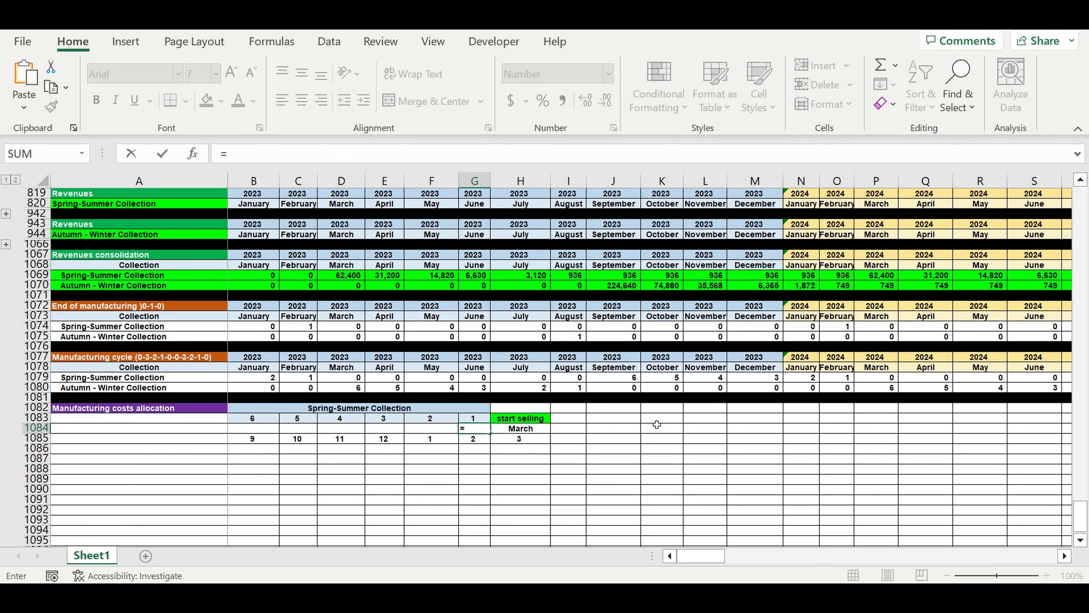
{"action": "type", "text": "VLOOKUP("}
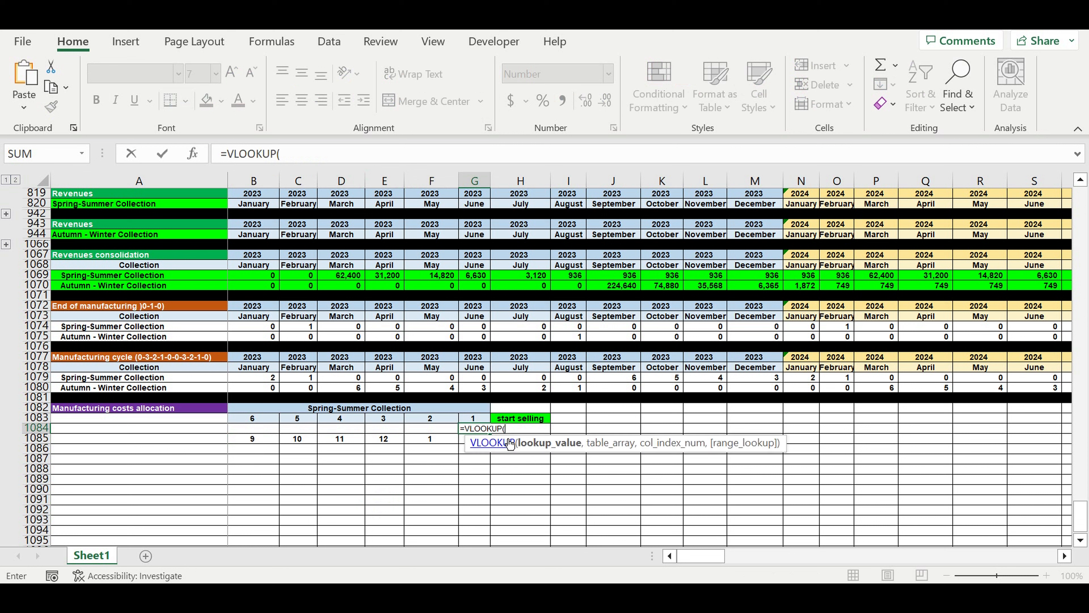
{"action": "left_click", "coordinate": [468, 441]}
{"action": "type", "text": ","}
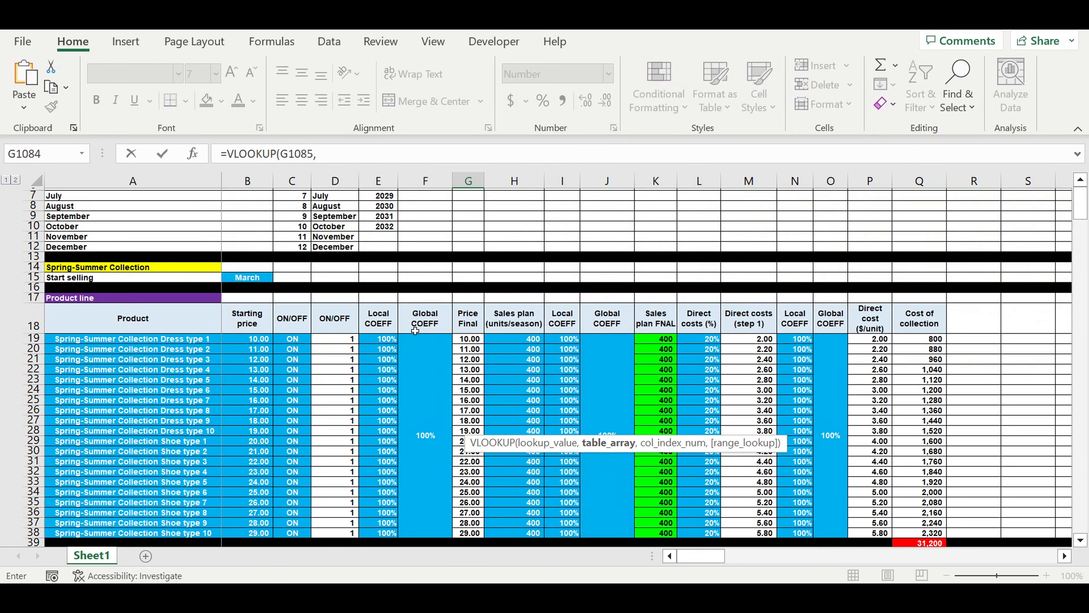
{"action": "scroll", "coordinate": [415, 333], "scroll_direction": "up", "scroll_amount": 2}
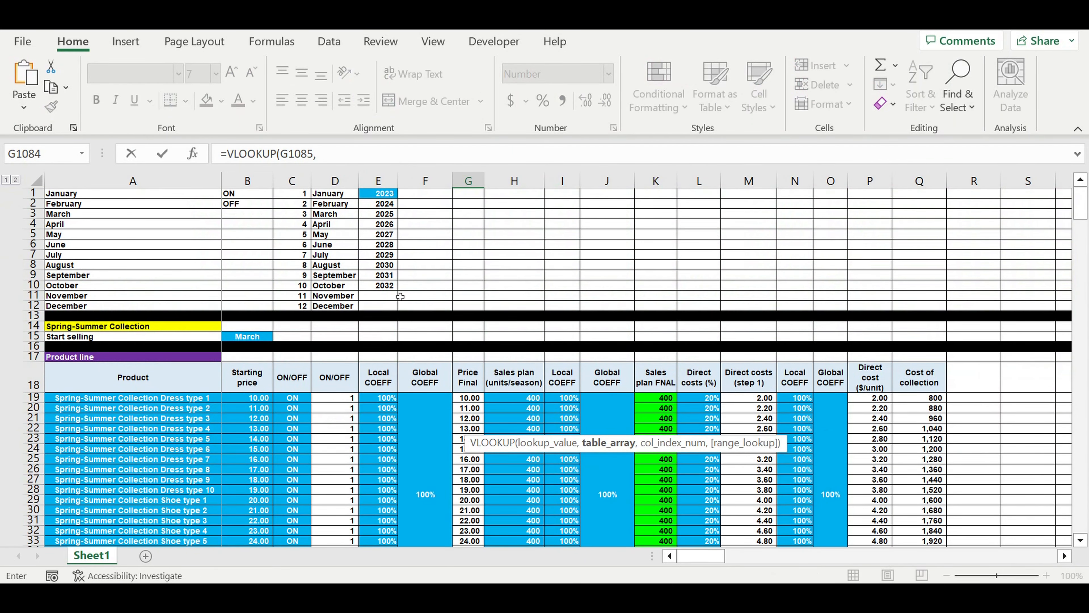
{"action": "left_click_drag", "start_coordinate": [339, 306], "coordinate": [291, 193]}
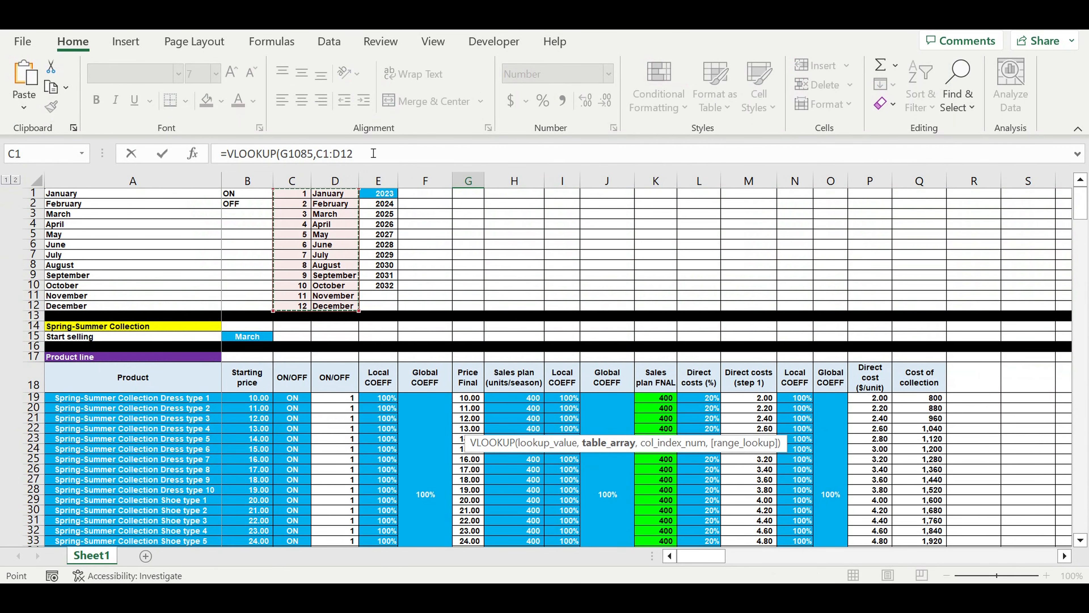
{"action": "left_click", "coordinate": [385, 154]}
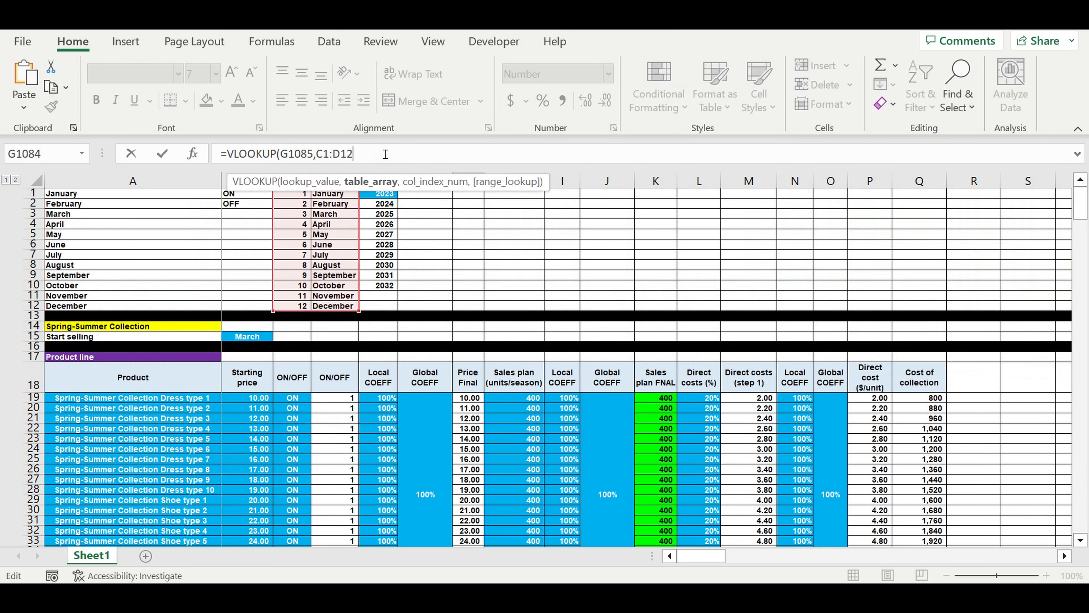
{"action": "type", "text": ",2,0"}
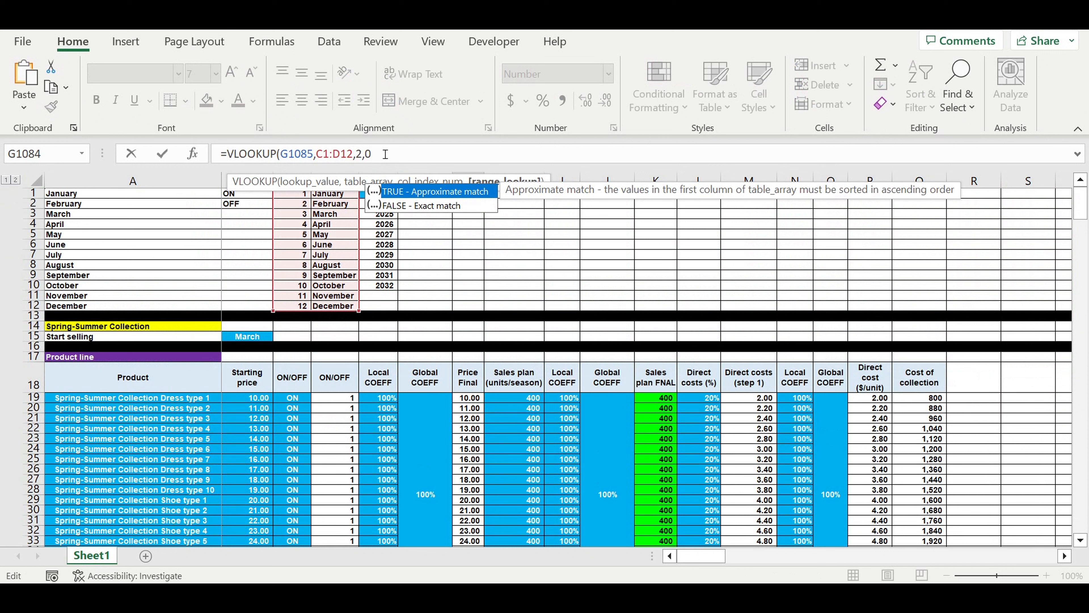
{"action": "type", "text": ")"}
Make the lookup table range absolute as $C$1:$D$12 in the G1084 formula and commit it.
{"action": "left_click", "coordinate": [316, 154]}
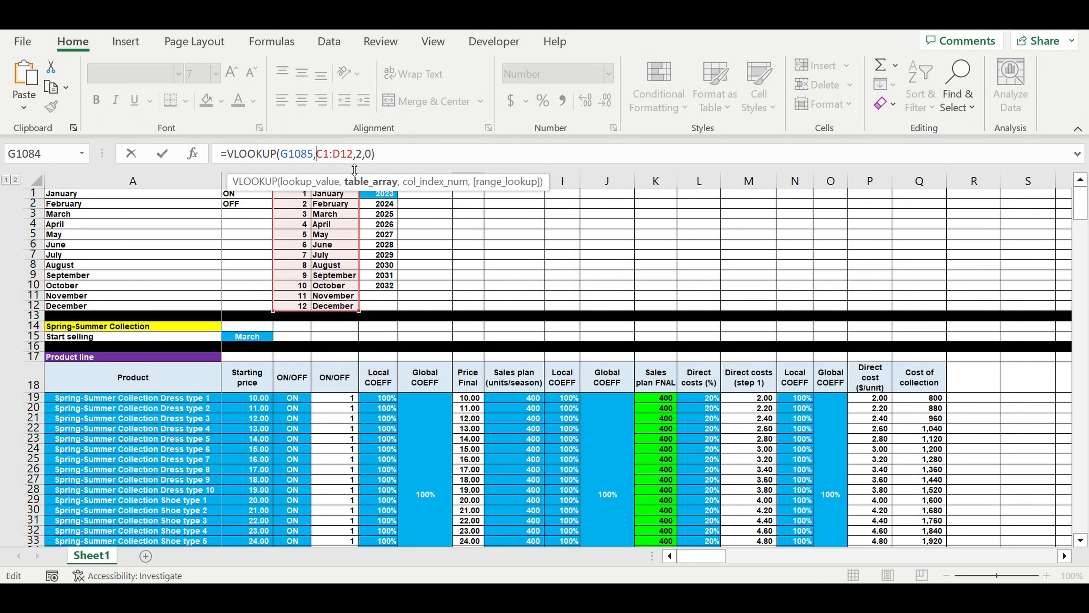
{"action": "type", "text": "$"}
{"action": "left_click", "coordinate": [330, 156]}
{"action": "type", "text": "$"}
{"action": "left_click", "coordinate": [347, 155]}
{"action": "type", "text": "$"}
{"action": "left_click", "coordinate": [363, 156]}
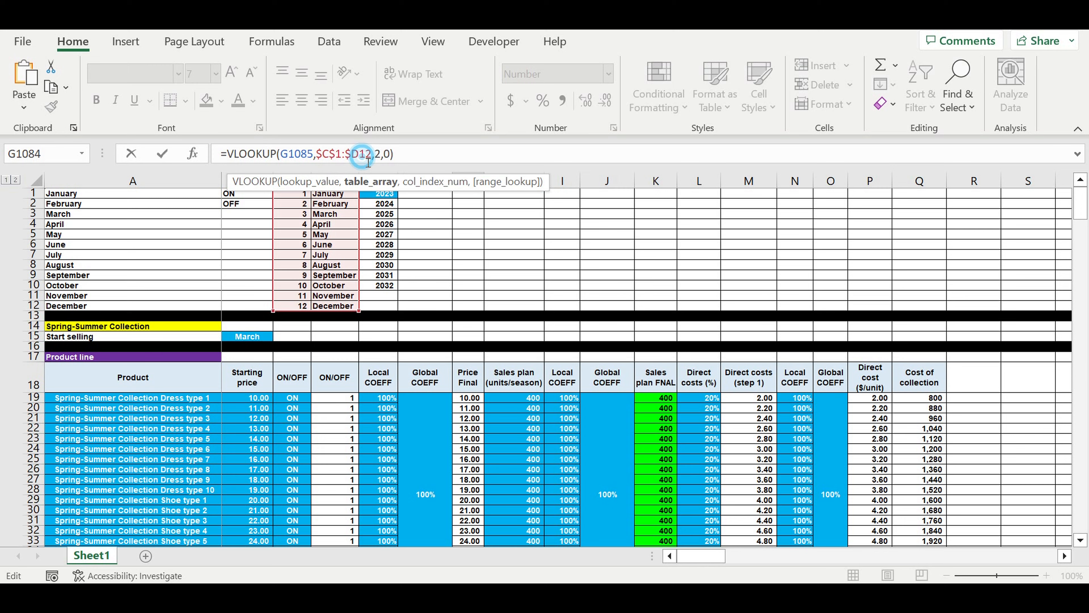
{"action": "type", "text": "$"}
{"action": "key", "text": "Return"}
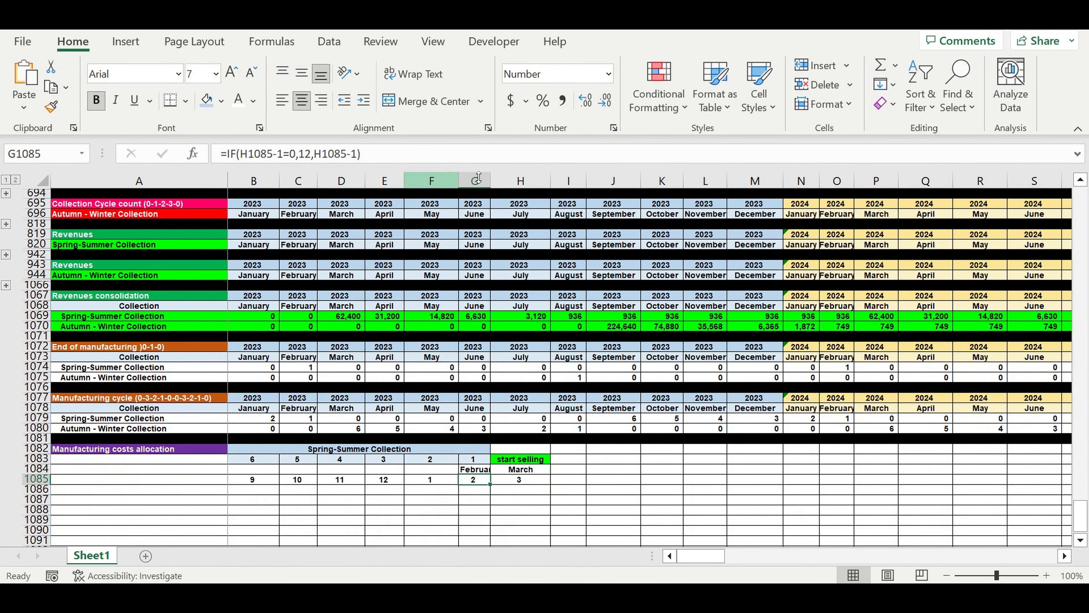
Autofit column G to its month name and copy the G1084 lookup back across to B1084.
{"action": "double_click", "coordinate": [490, 180]}
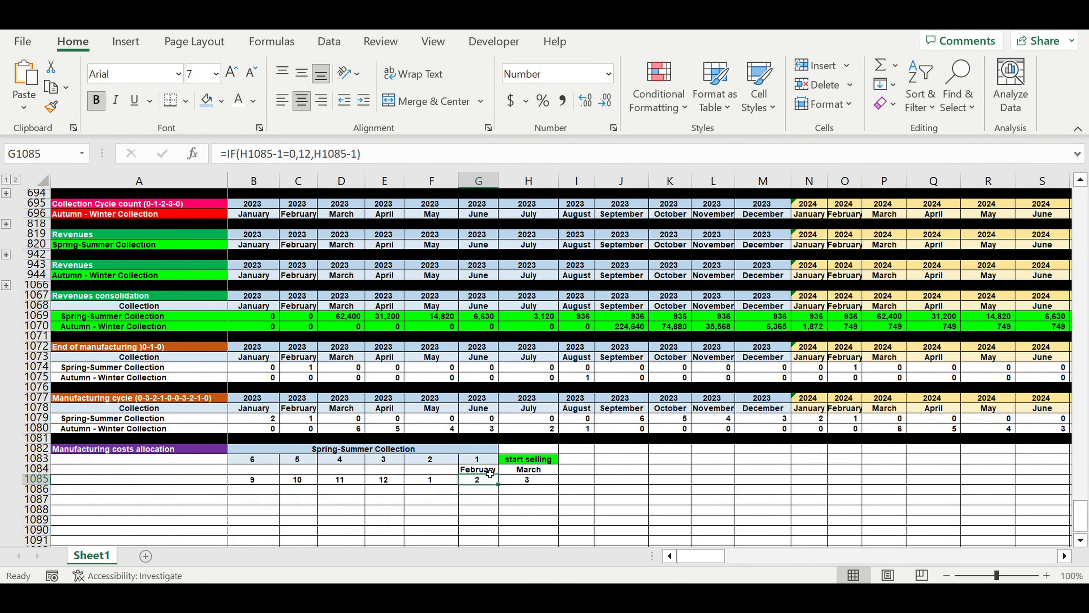
{"action": "left_click", "coordinate": [478, 469]}
{"action": "left_click_drag", "start_coordinate": [498, 473], "coordinate": [255, 472]}
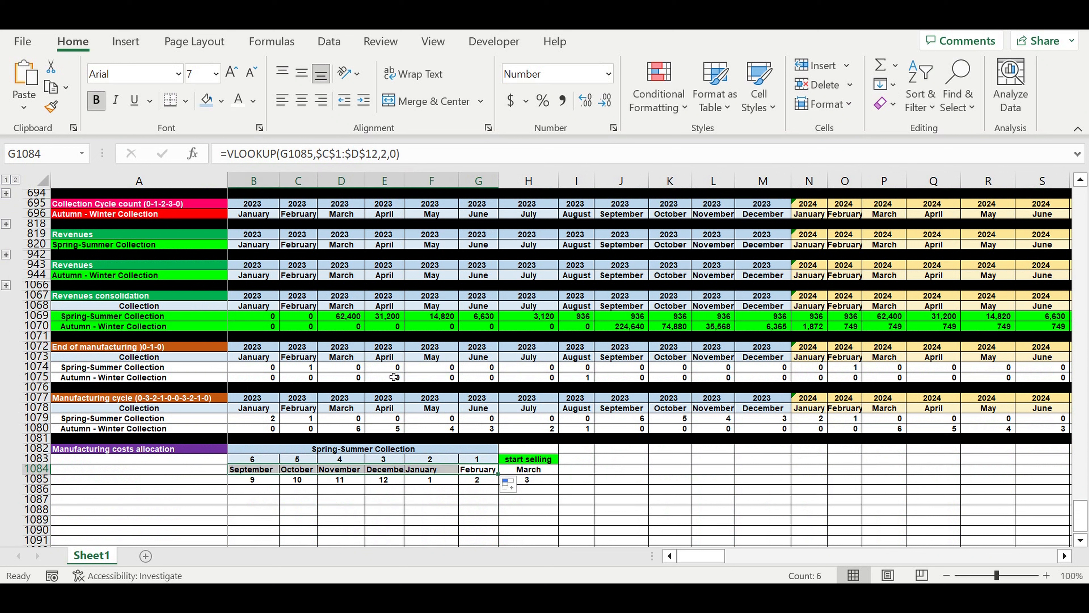
Center the month names in B1084:G1084 under the countdown numbers.
{"action": "left_click", "coordinate": [302, 101]}
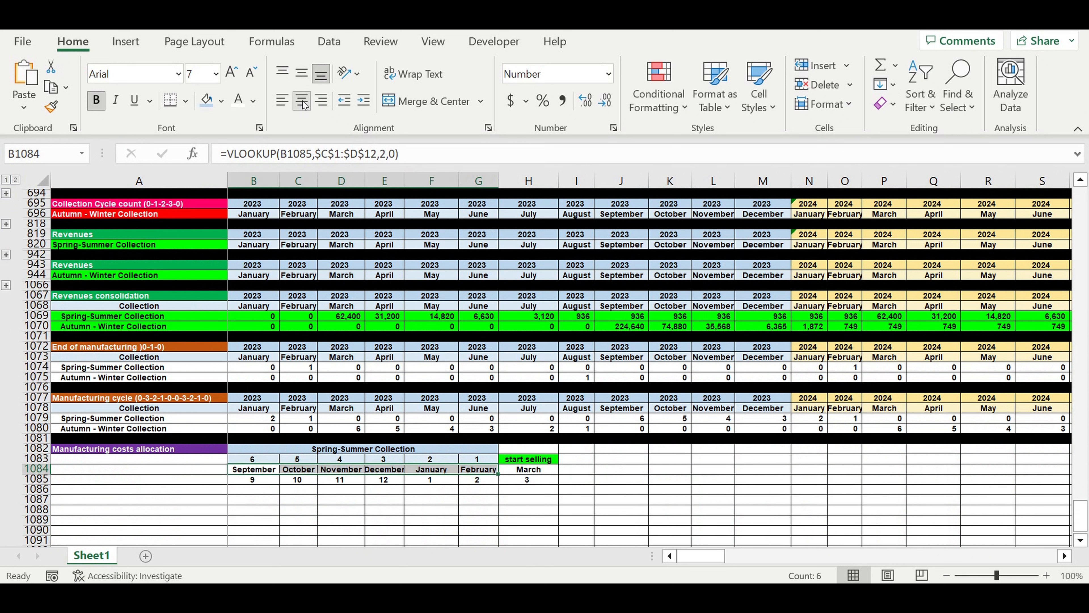
{"action": "left_click", "coordinate": [596, 499]}
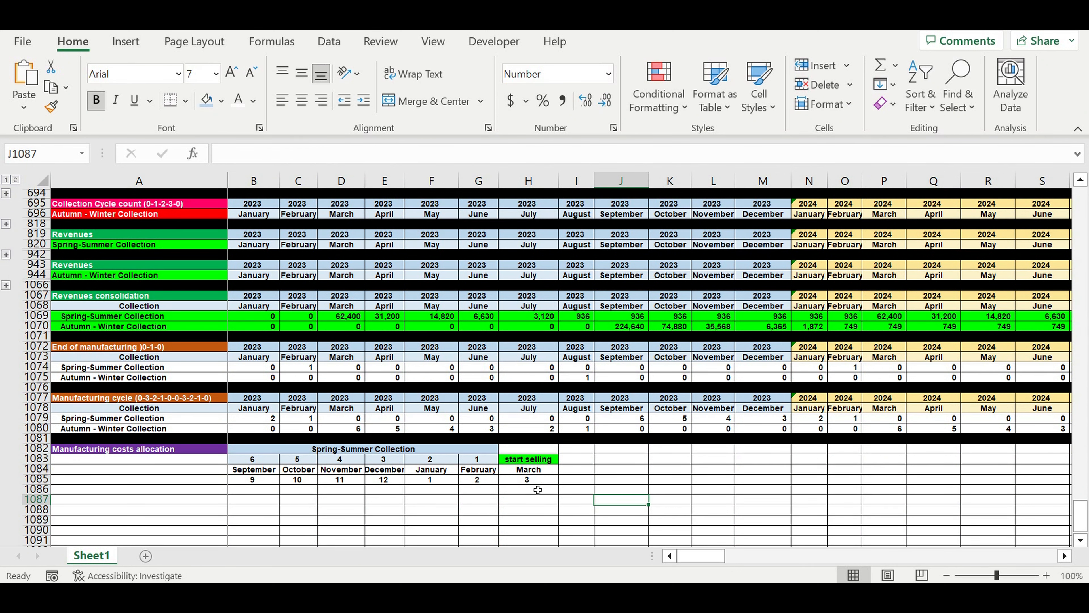
Copy the Manufacturing costs allocation label from A1082 into A1086 without its purple fill.
{"action": "scroll", "coordinate": [205, 426], "scroll_direction": "down", "scroll_amount": 2}
{"action": "left_click", "coordinate": [195, 428]}
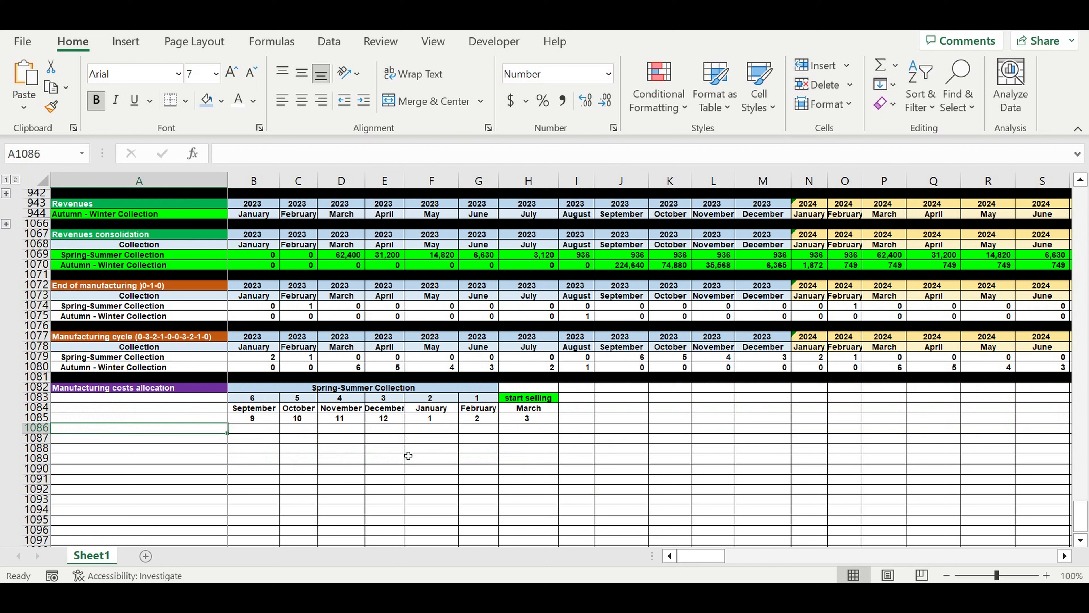
{"action": "left_click", "coordinate": [109, 390]}
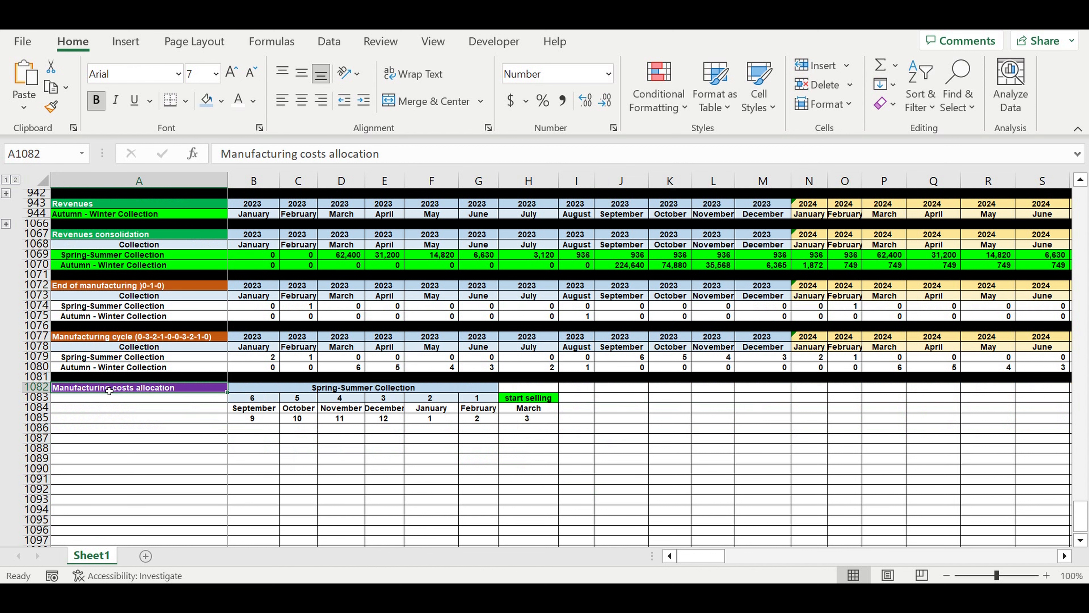
{"action": "key", "text": "ctrl+c"}
{"action": "left_click", "coordinate": [195, 427]}
{"action": "right_click", "coordinate": [195, 427]}
{"action": "left_click", "coordinate": [257, 185]}
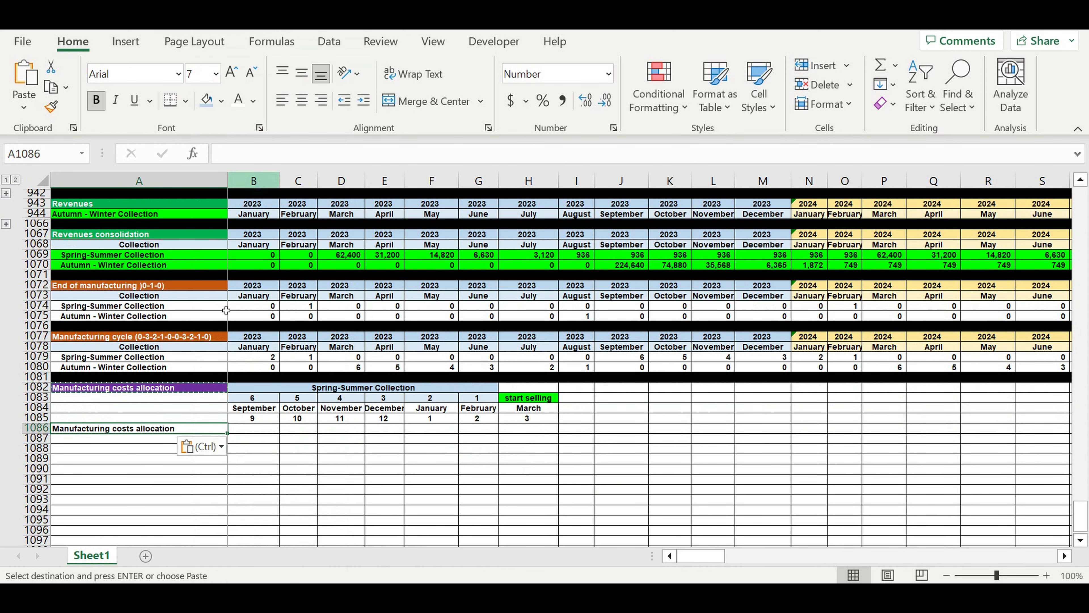
Enter the label Parameter in A1085 beside the month numbers and center it.
{"action": "left_click", "coordinate": [205, 500]}
{"action": "left_click", "coordinate": [210, 408]}
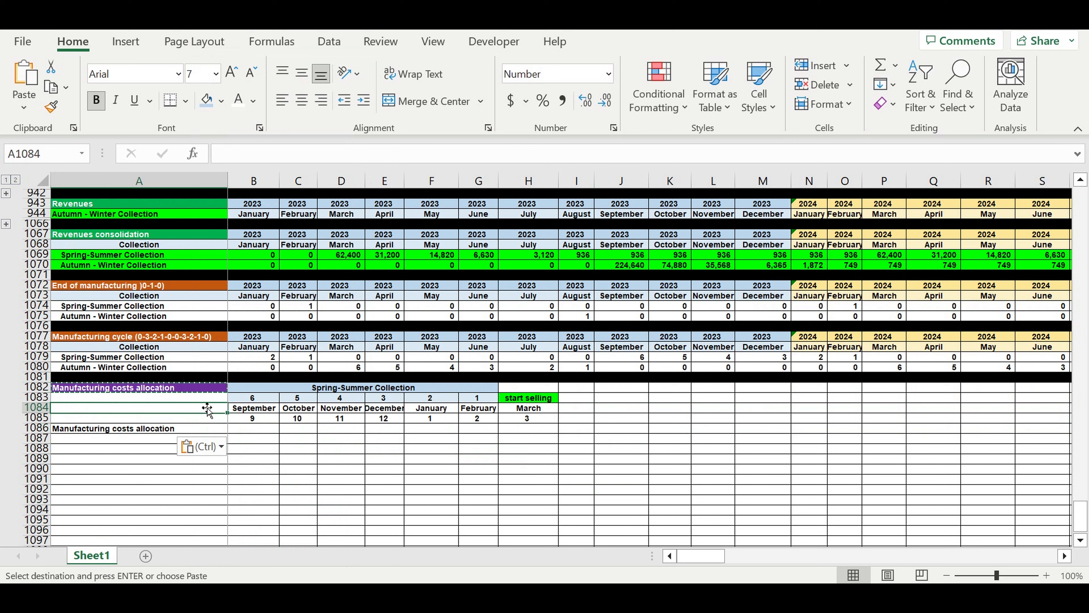
{"action": "left_click", "coordinate": [216, 422]}
{"action": "type", "text": "Parameter"}
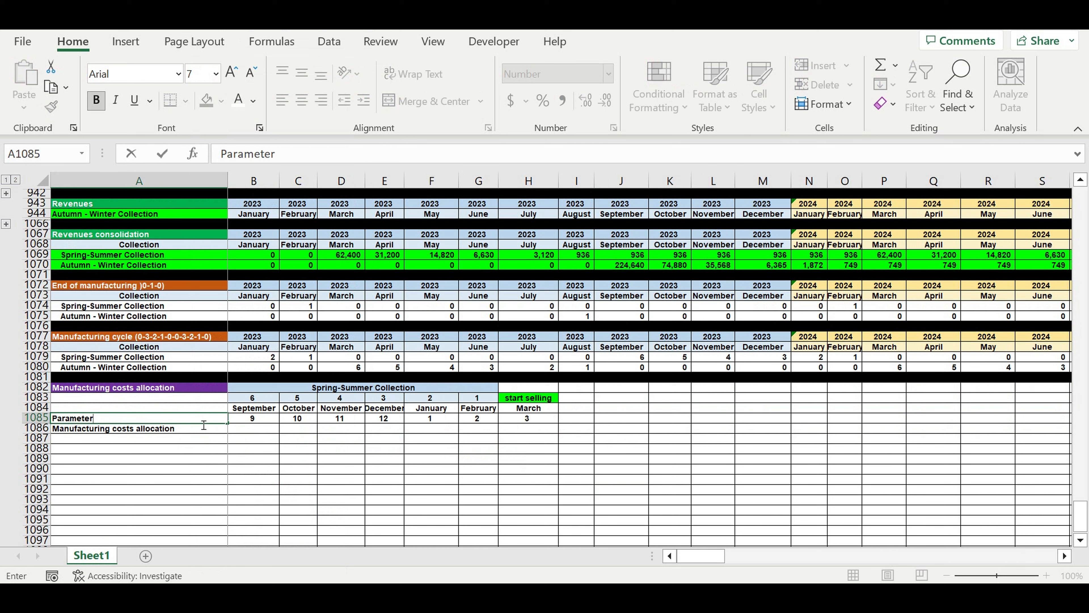
{"action": "key", "text": "ctrl+Return"}
{"action": "left_click", "coordinate": [301, 100]}
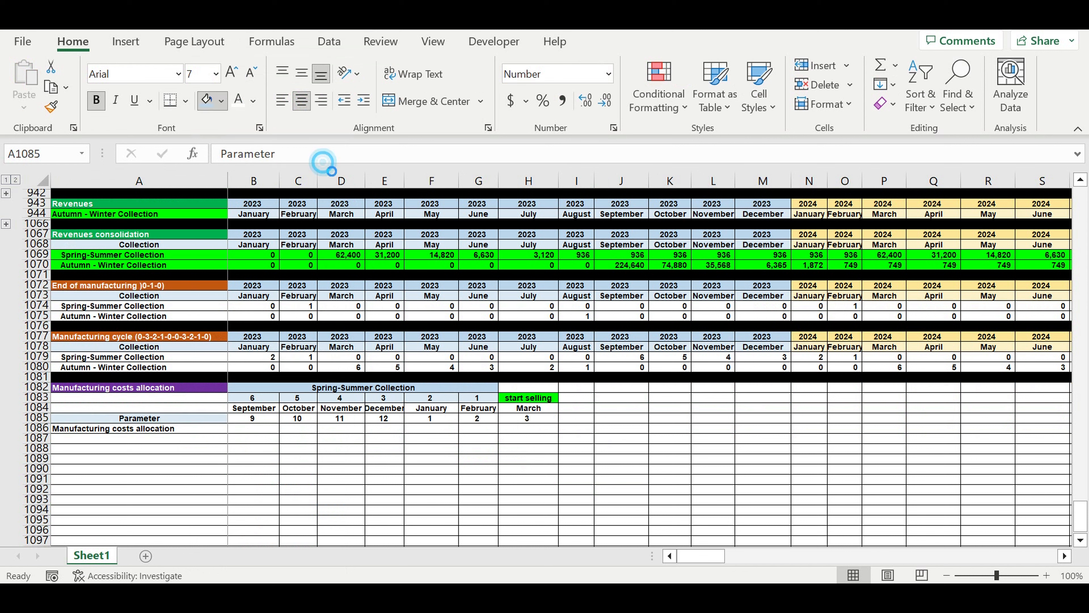
Fill A1083:A1084 and the countdown cells B1084:G1085 pale blue, and the start-selling cells H1084:H1085 bright green.
{"action": "left_click", "coordinate": [208, 401]}
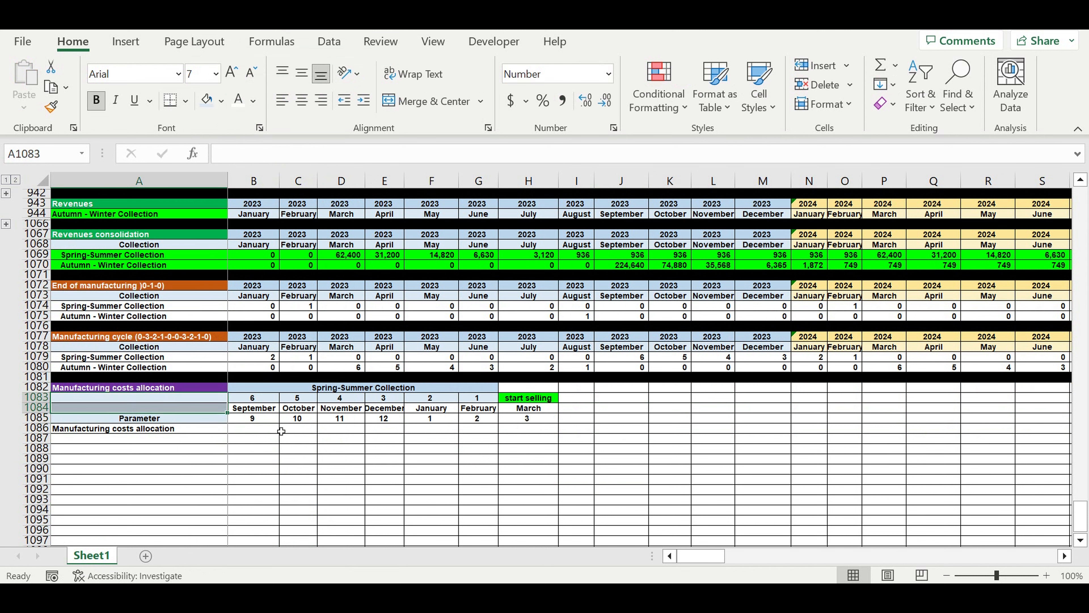
{"action": "left_click_drag", "start_coordinate": [258, 410], "coordinate": [479, 420]}
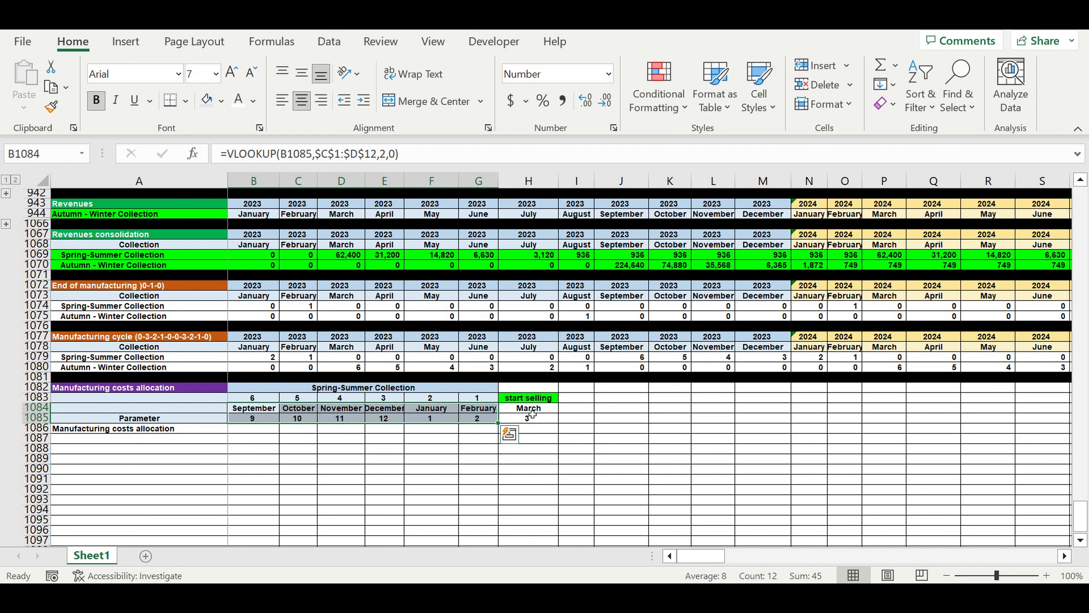
{"action": "left_click_drag", "start_coordinate": [531, 409], "coordinate": [532, 418]}
{"action": "left_click", "coordinate": [221, 102]}
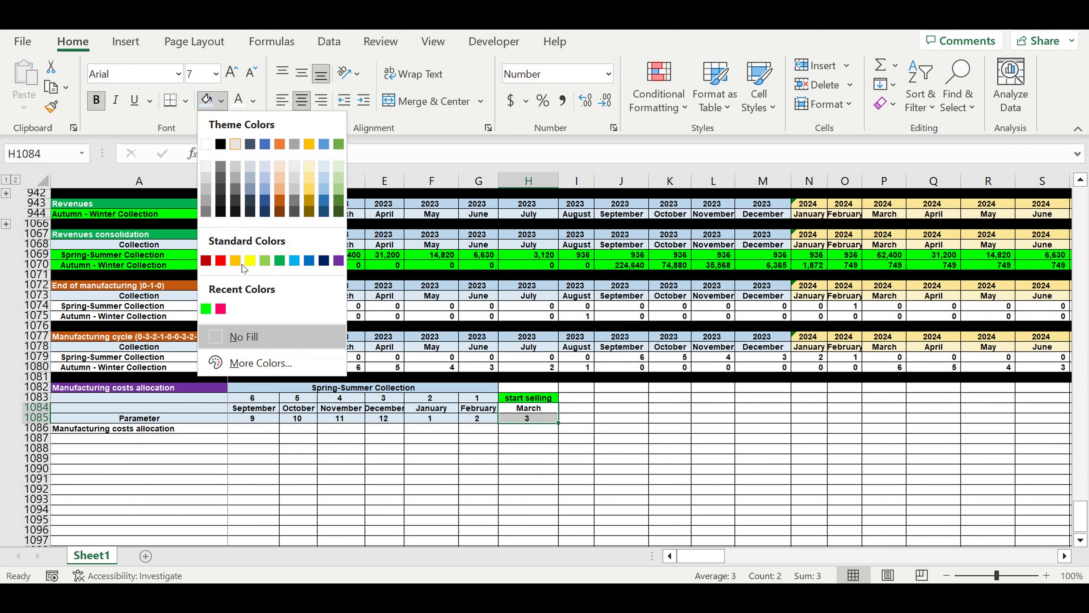
{"action": "left_click", "coordinate": [208, 309]}
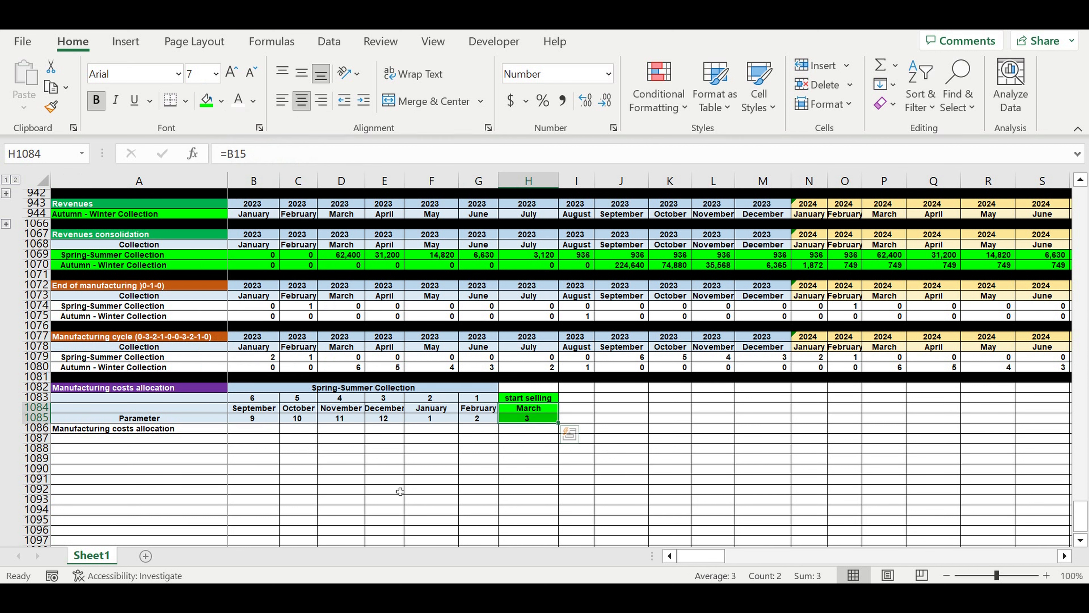
Format the allocation cells B1086:G1086 as Percentage and fill them with the standard light blue.
{"action": "left_click_drag", "start_coordinate": [249, 428], "coordinate": [472, 433]}
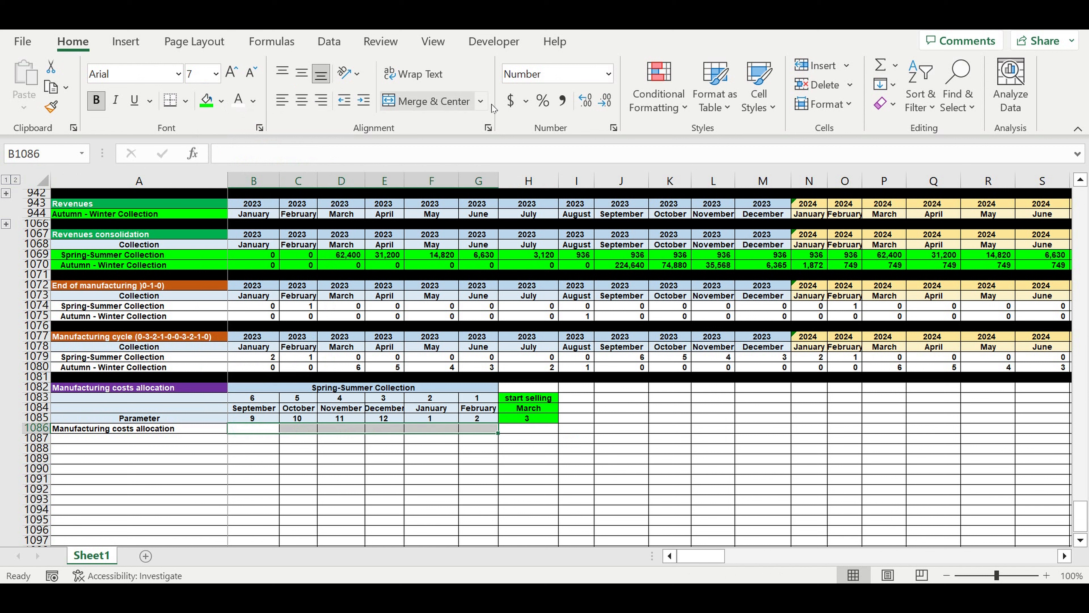
{"action": "left_click", "coordinate": [222, 101]}
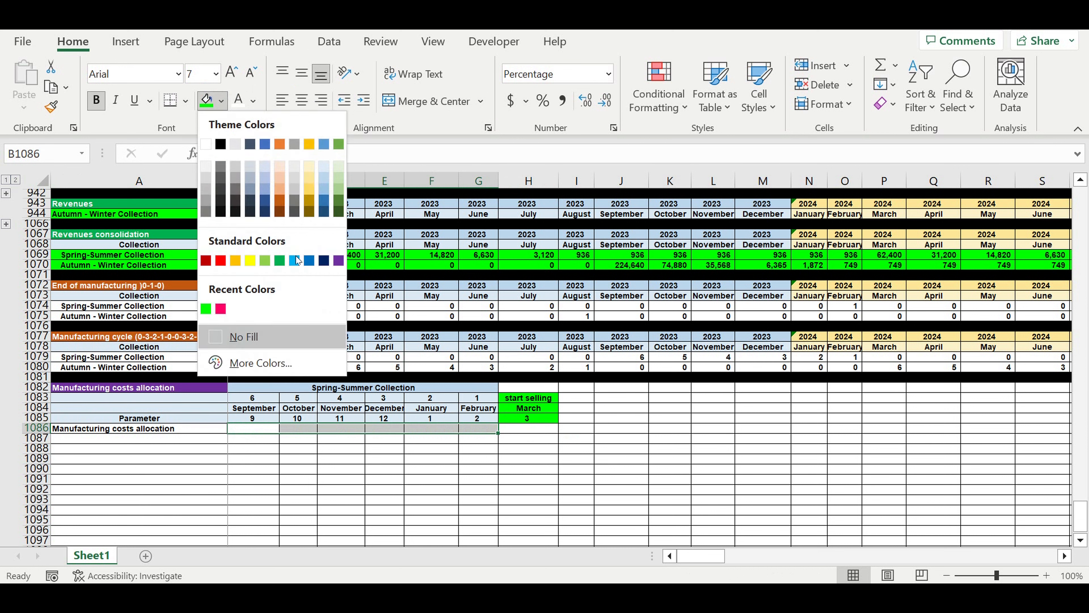
{"action": "left_click", "coordinate": [295, 260]}
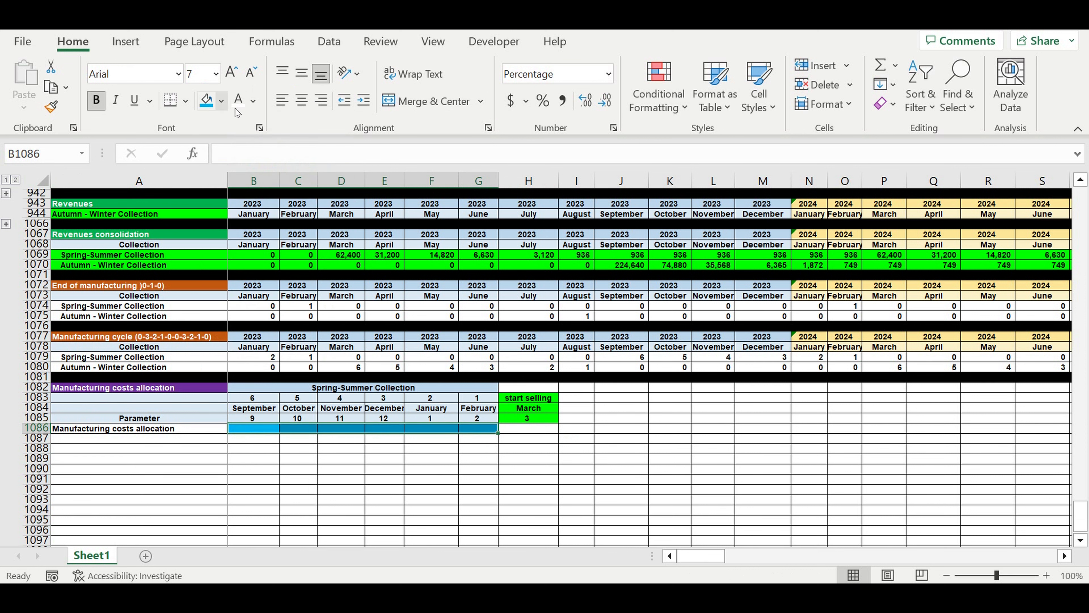
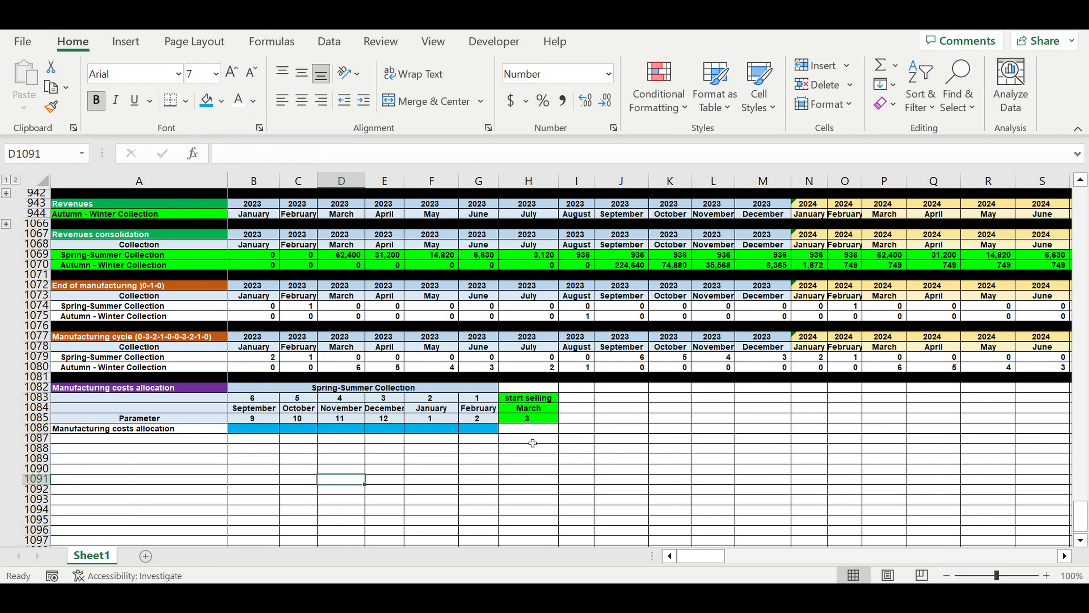
Total the six allocation percentages B1086:G1086 with a SUM formula in H1086.
{"action": "left_click", "coordinate": [524, 429]}
{"action": "key", "text": "alt+equal"}
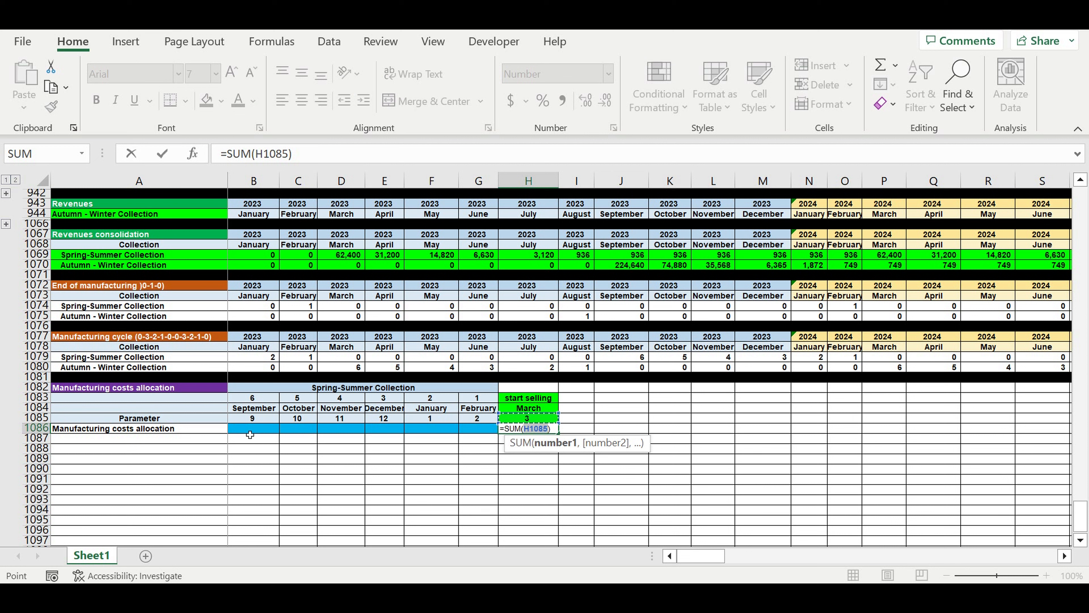
{"action": "left_click_drag", "start_coordinate": [250, 434], "coordinate": [470, 432]}
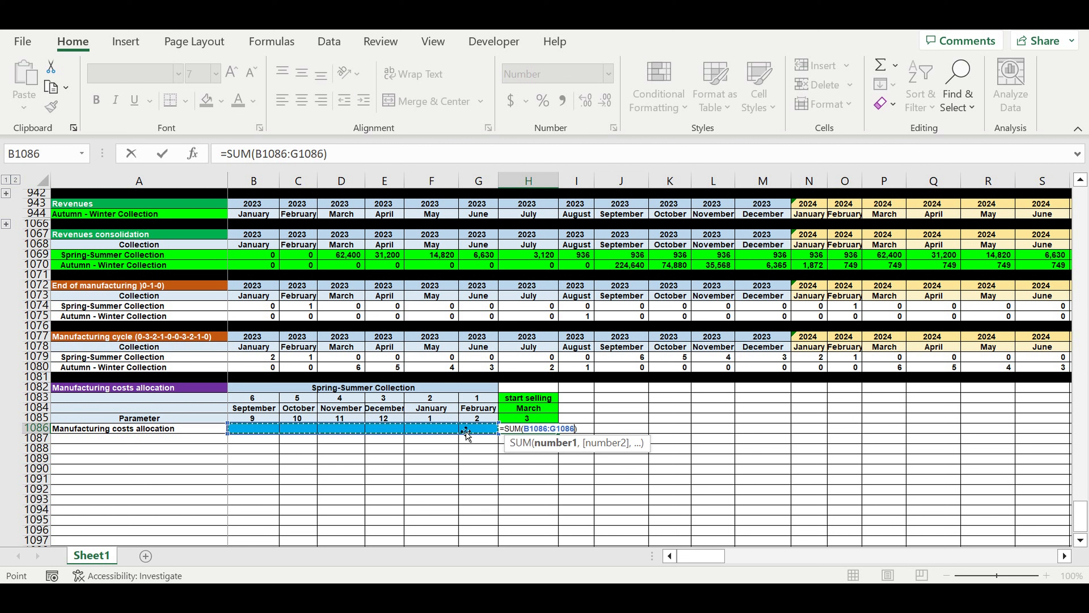
{"action": "key", "text": "ctrl+Return"}
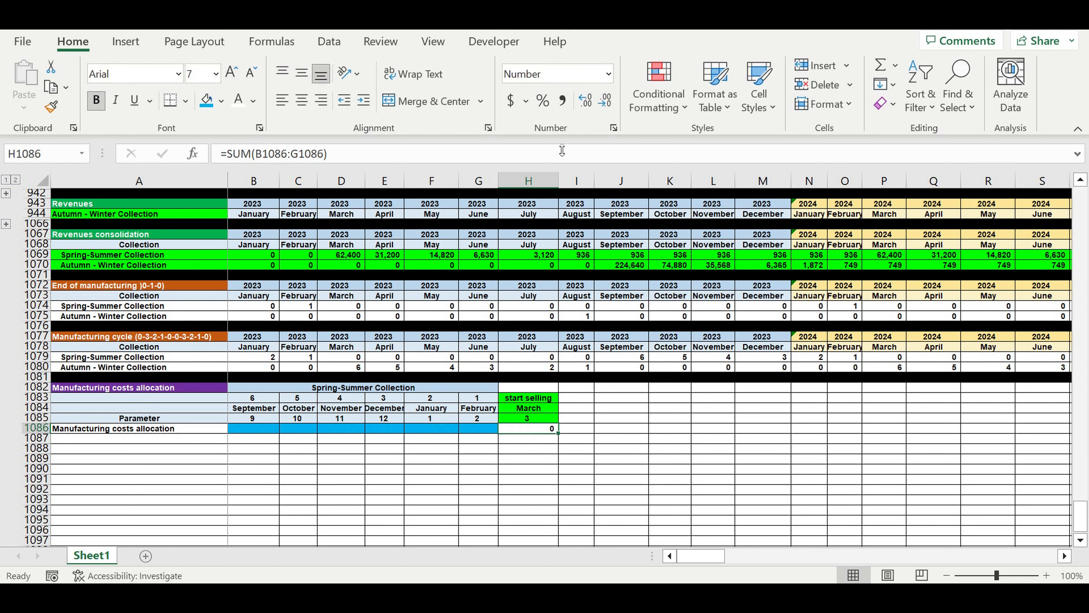
Format the total in H1086 as Percentage with a standard blue fill and white text.
{"action": "left_click", "coordinate": [543, 102]}
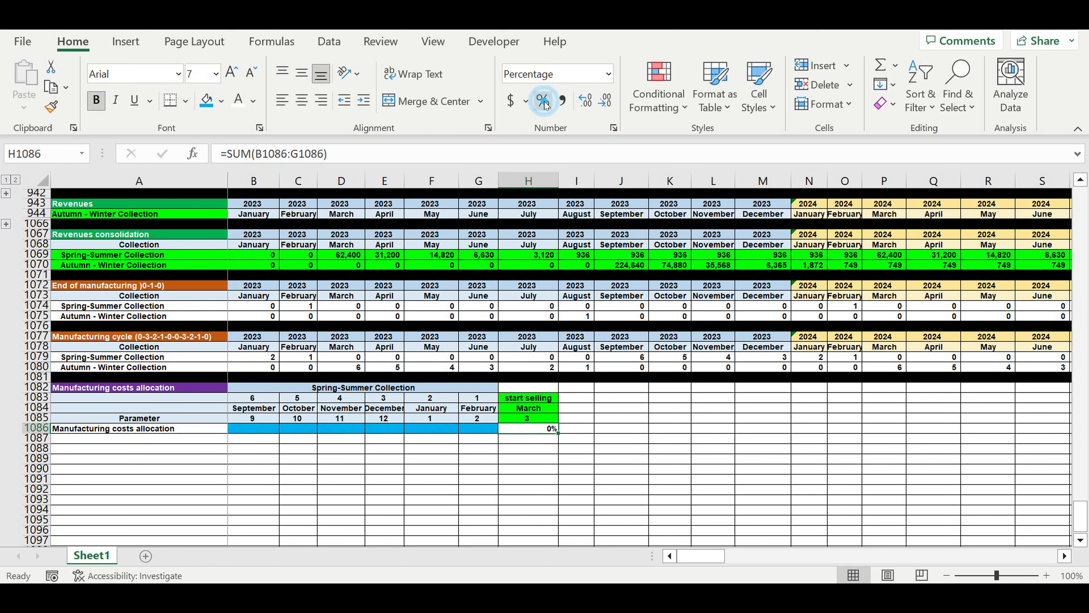
{"action": "left_click", "coordinate": [222, 102]}
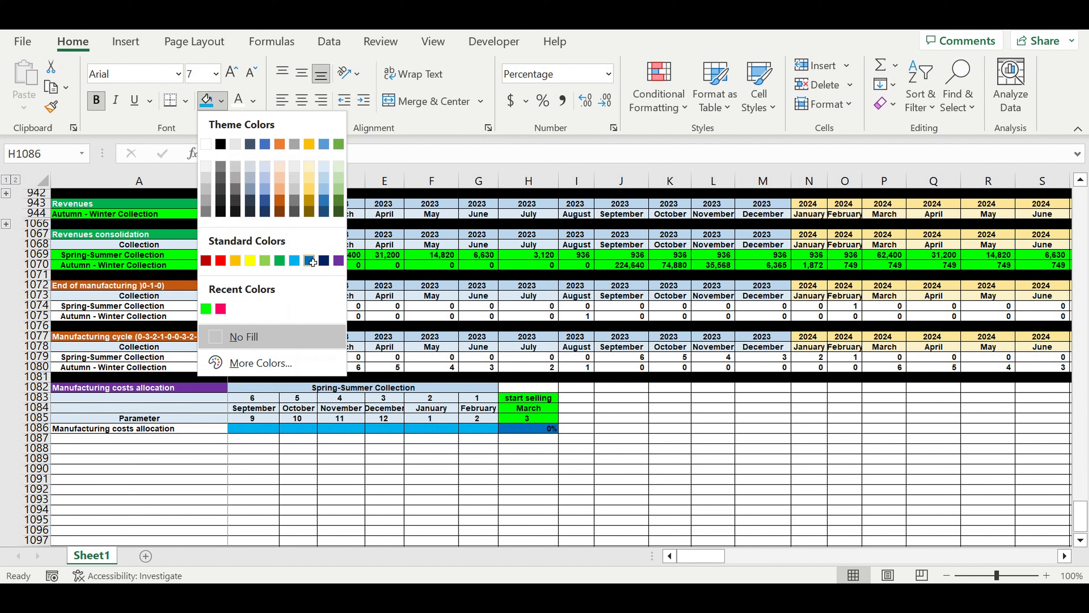
{"action": "left_click", "coordinate": [313, 263]}
{"action": "left_click", "coordinate": [235, 96]}
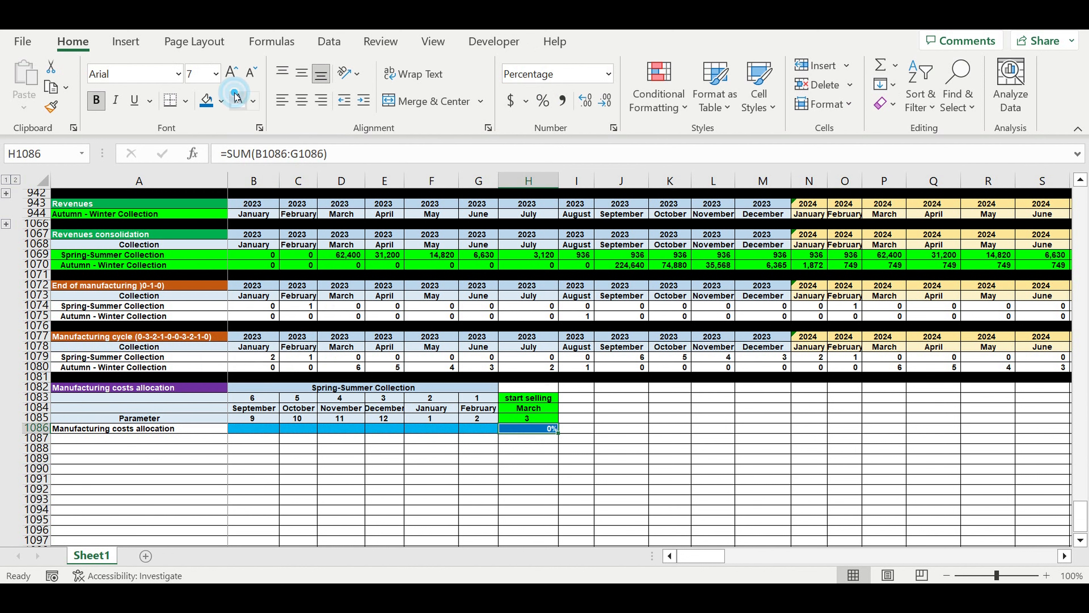
Widen column I slightly and enter the label Check in I1085.
{"action": "left_click", "coordinate": [576, 429]}
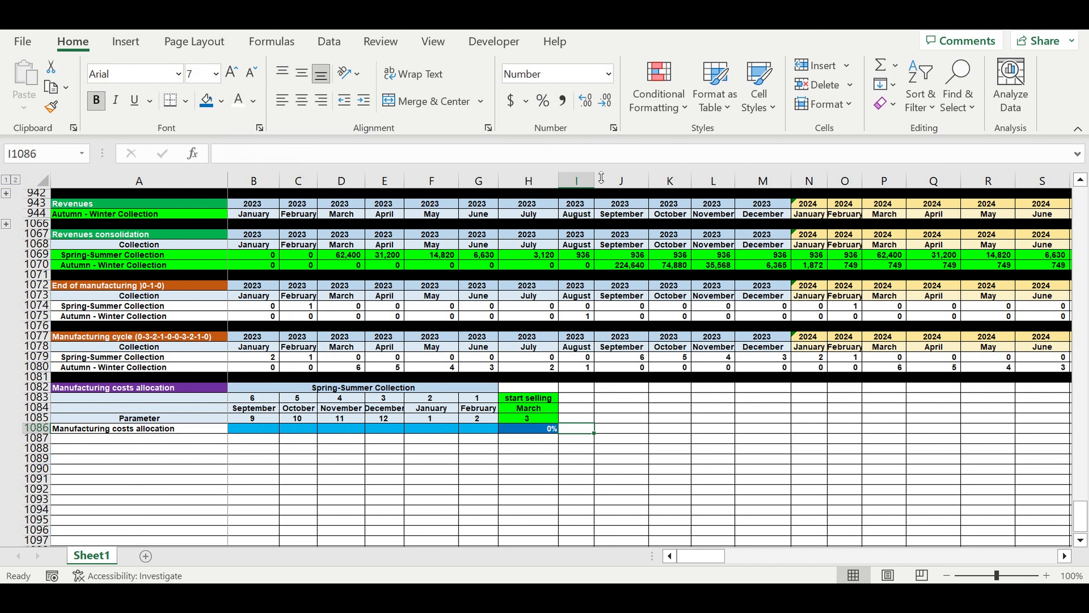
{"action": "left_click_drag", "start_coordinate": [602, 177], "coordinate": [614, 176]}
{"action": "key", "text": "Up"}
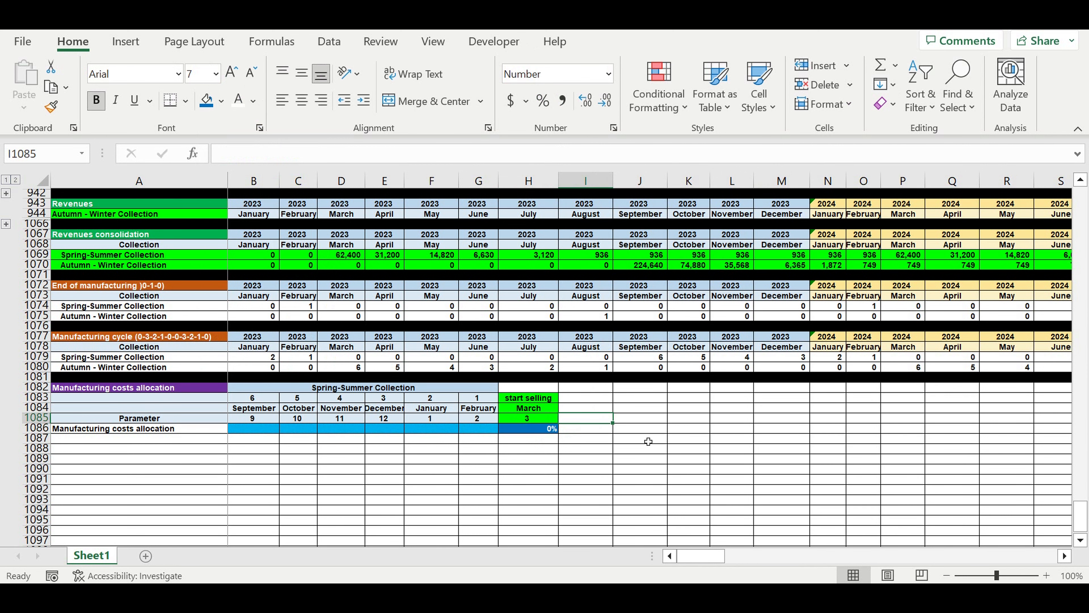
{"action": "type", "text": "Check"}
{"action": "key", "text": "Return"}
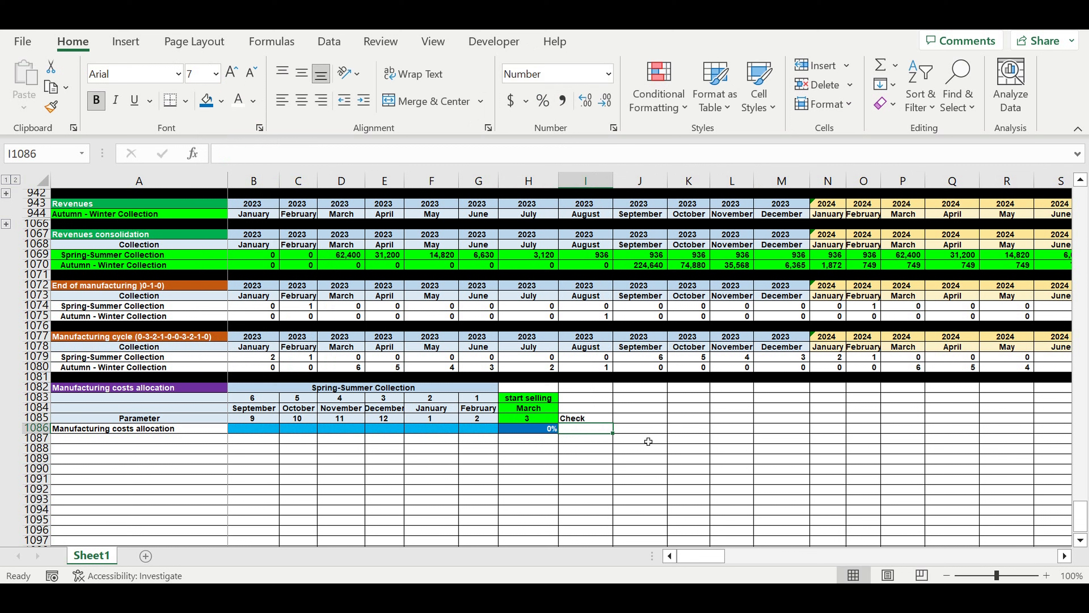
Center the Check label in I1085 and fill it pale blue.
{"action": "key", "text": "Up"}
{"action": "left_click", "coordinate": [303, 101]}
{"action": "left_click", "coordinate": [221, 101]}
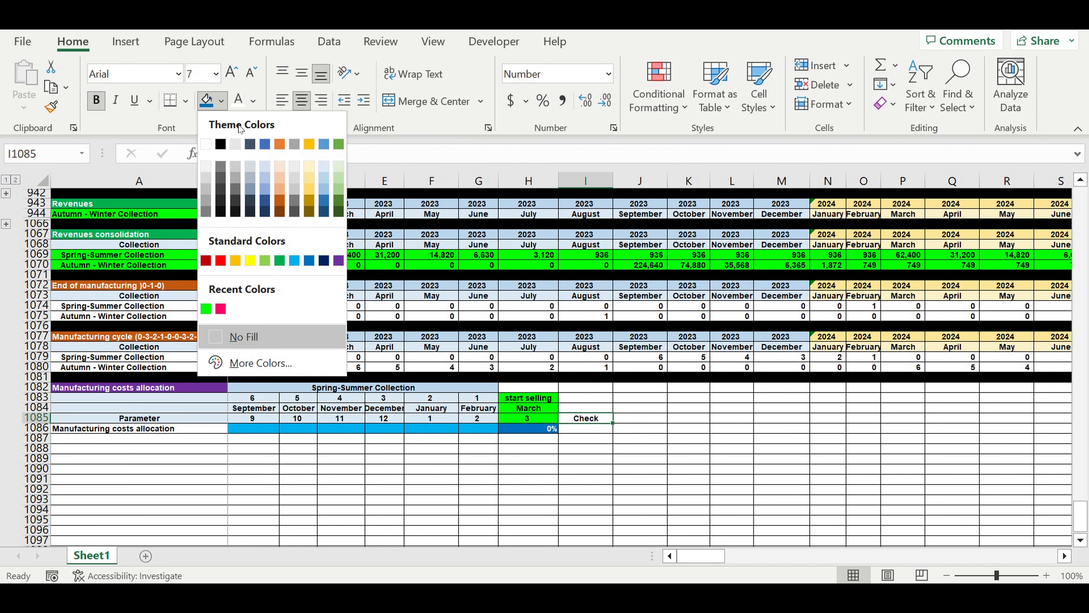
{"action": "left_click", "coordinate": [322, 164]}
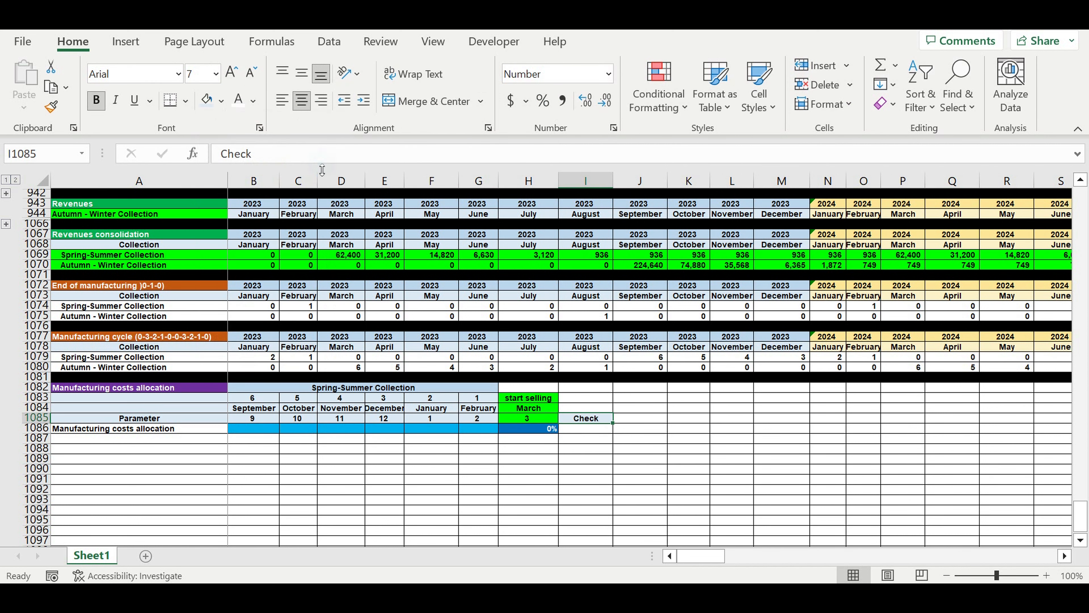
Enter =IF(H1086=1,"ok","mistake") in I1086 to test whether the allocation total reaches 100%.
{"action": "key", "text": "Down"}
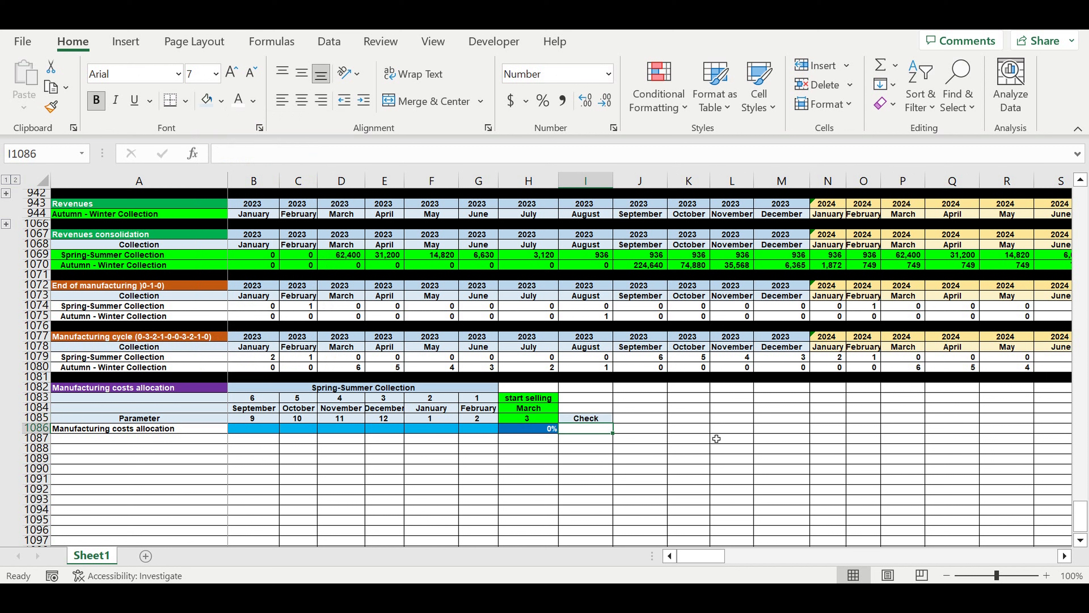
{"action": "type", "text": "=i"}
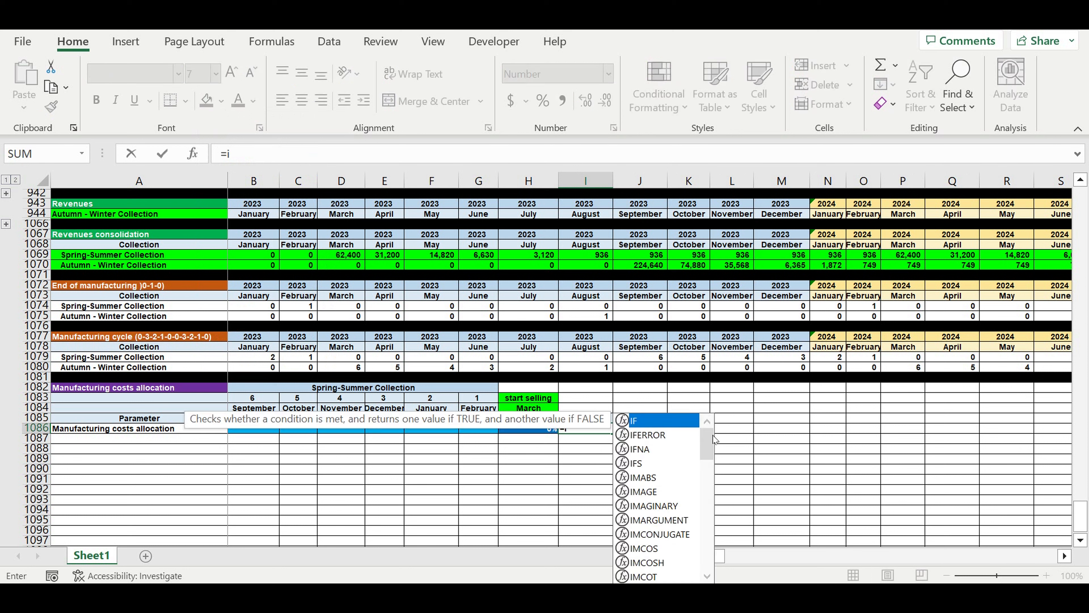
{"action": "type", "text": "f("}
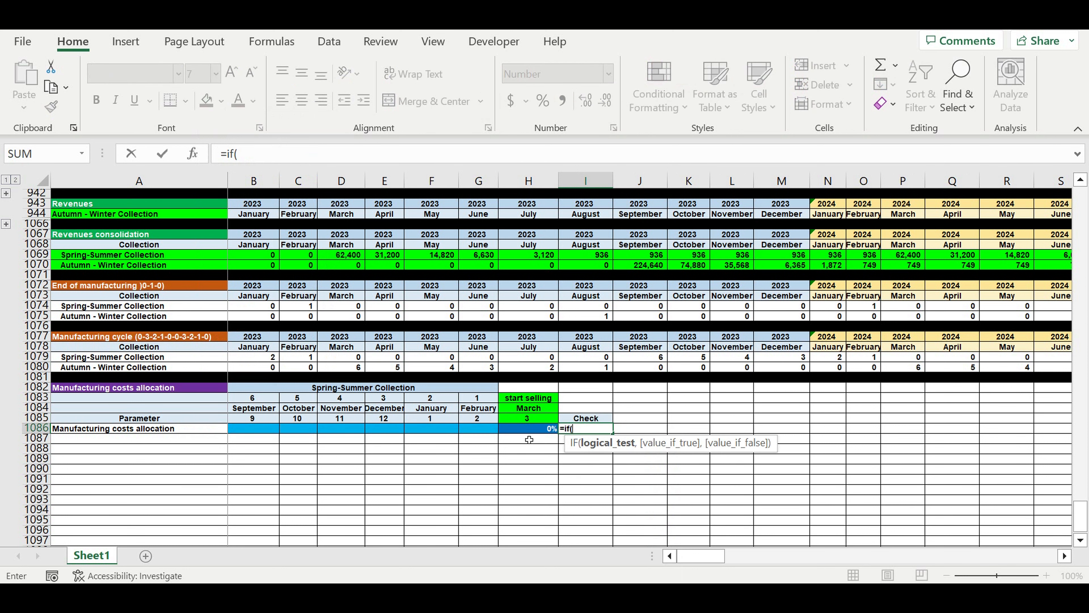
{"action": "left_click", "coordinate": [530, 430]}
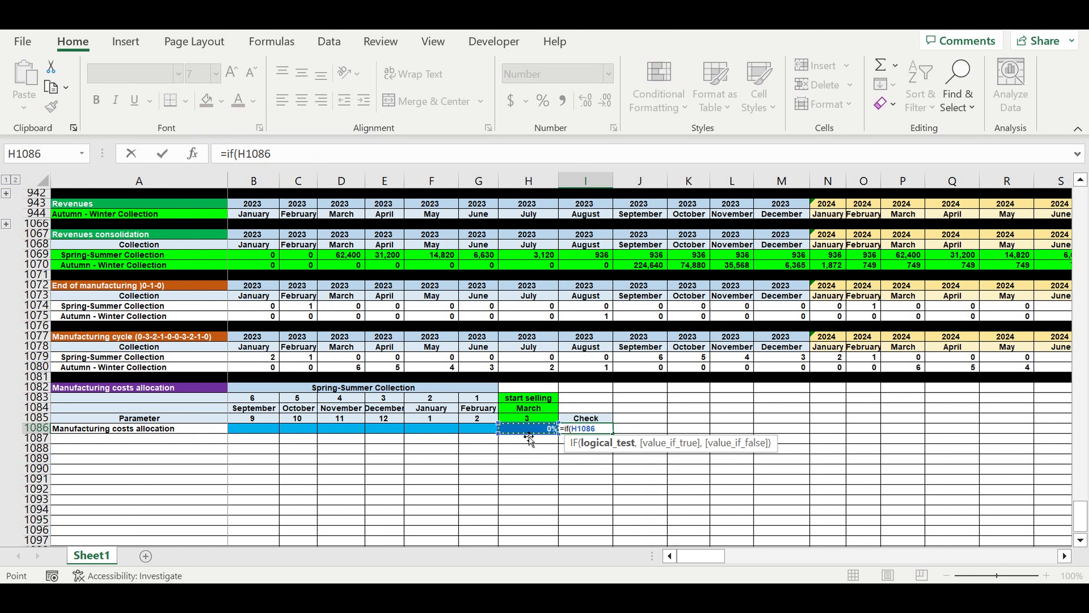
{"action": "type", "text": "=1,"}
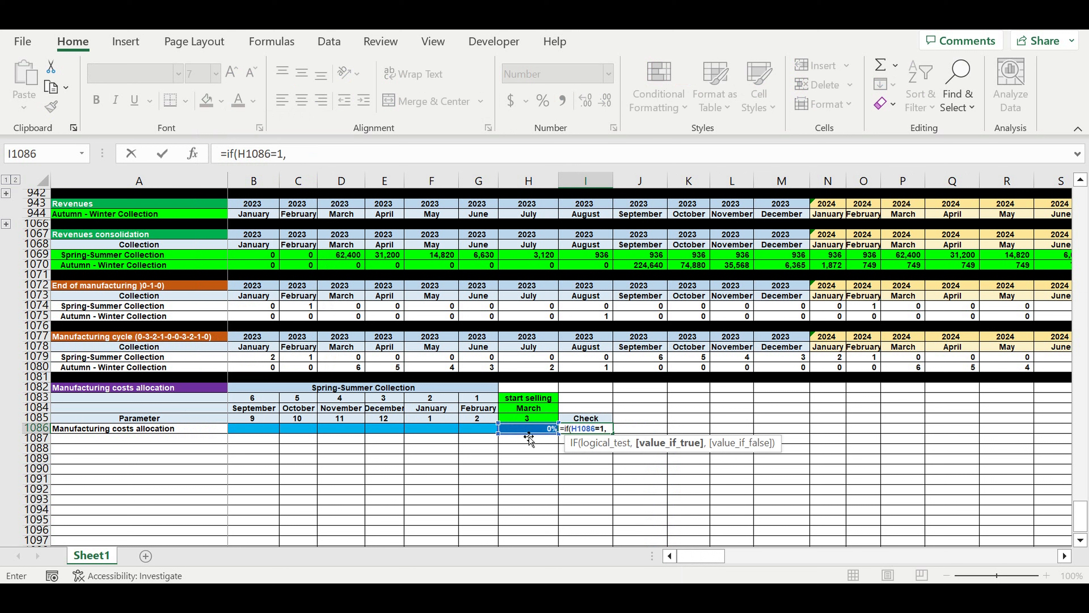
{"action": "type", "text": "\"ok\",\"mistak"}
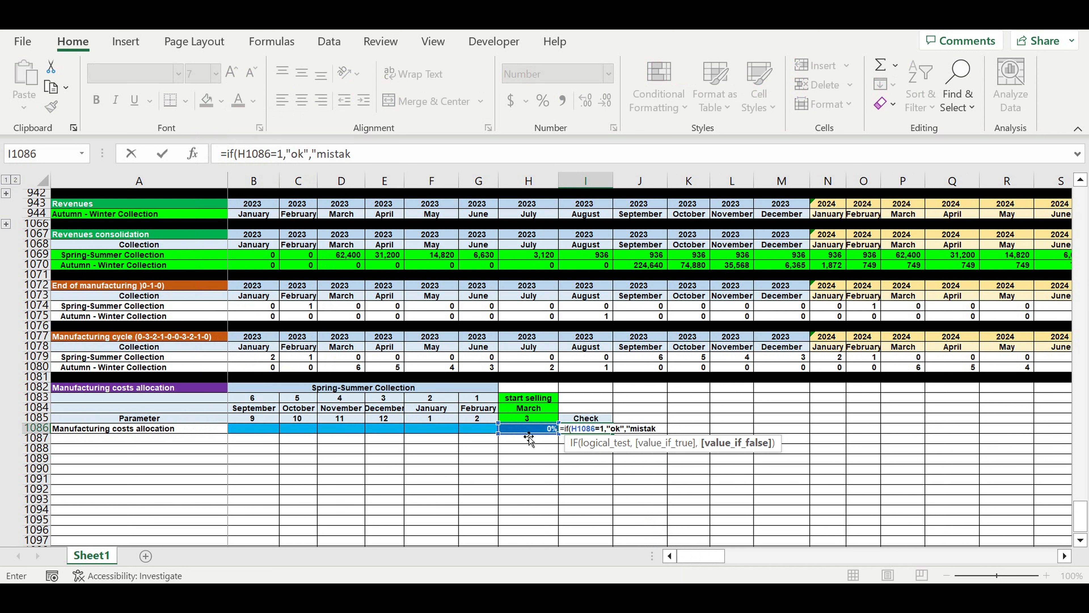
{"action": "type", "text": "e\")"}
{"action": "key", "text": "Return"}
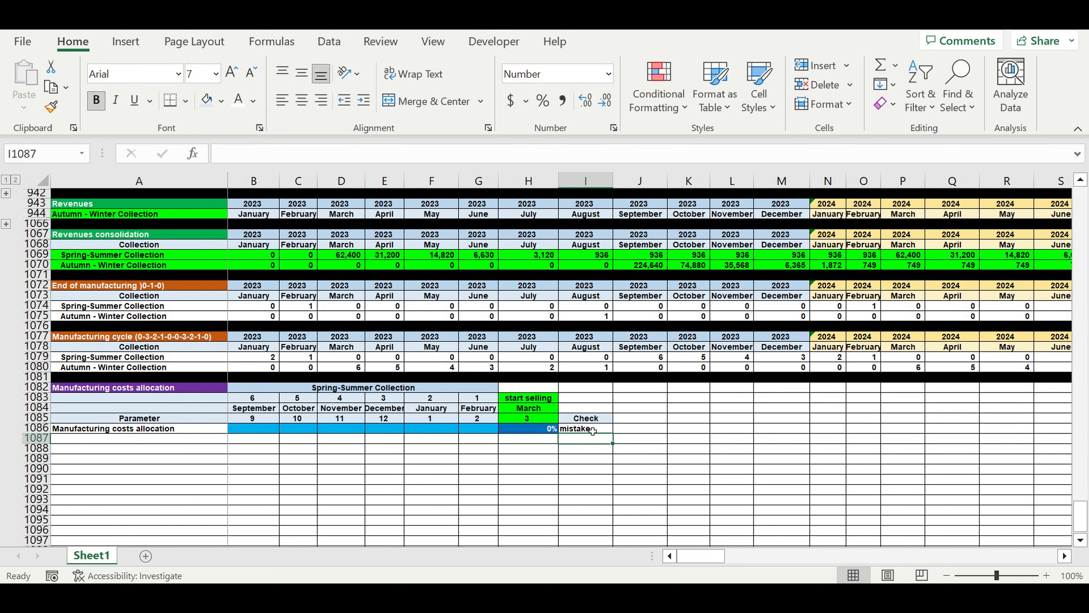
Center the check result in I1086 and give it a red fill with white text.
{"action": "left_click", "coordinate": [593, 429]}
{"action": "left_click", "coordinate": [302, 100]}
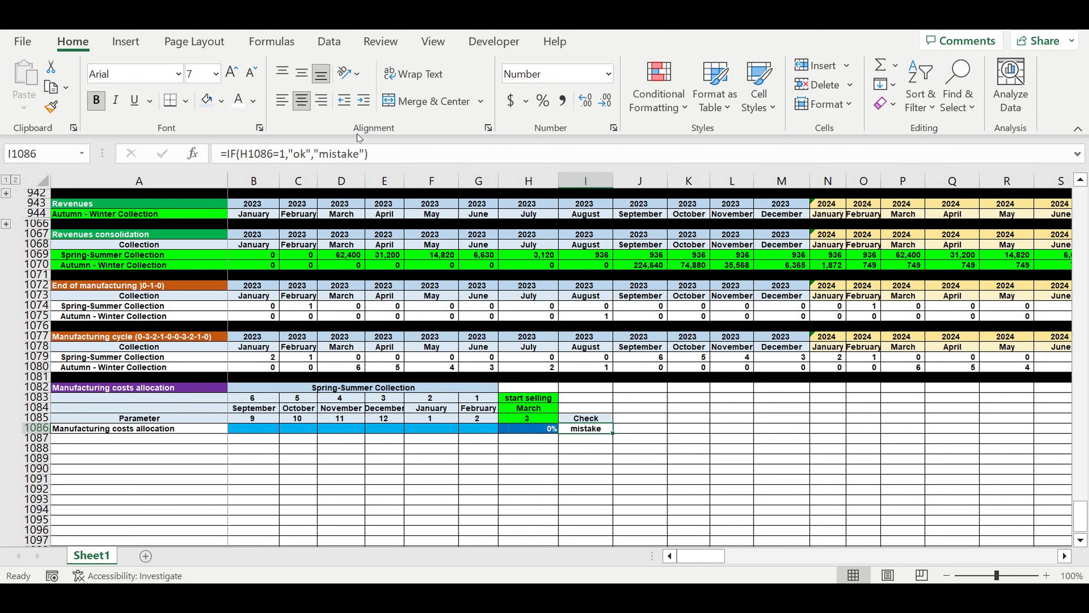
{"action": "left_click", "coordinate": [222, 106]}
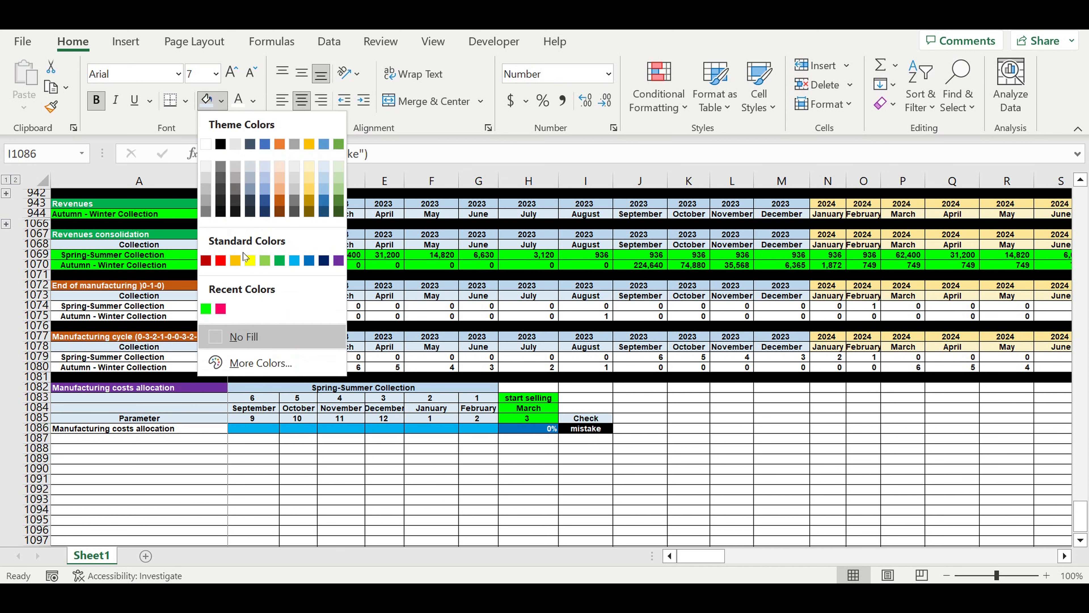
{"action": "left_click", "coordinate": [221, 261]}
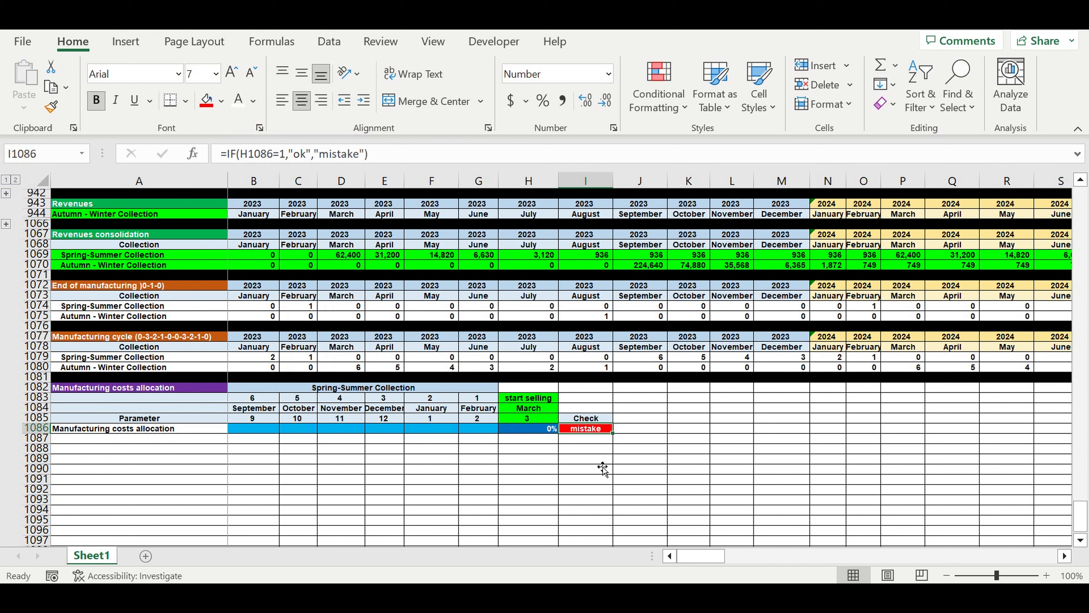
Create a formula-based conditional formatting rule for I1086 with the relative condition =H1086=1.
{"action": "left_click", "coordinate": [672, 115]}
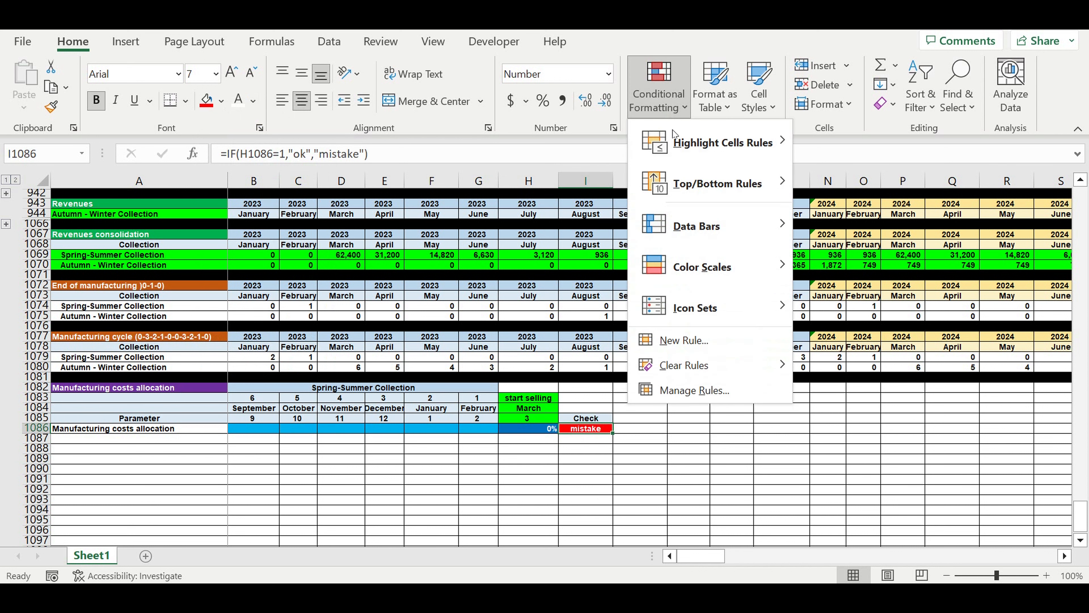
{"action": "left_click", "coordinate": [685, 341]}
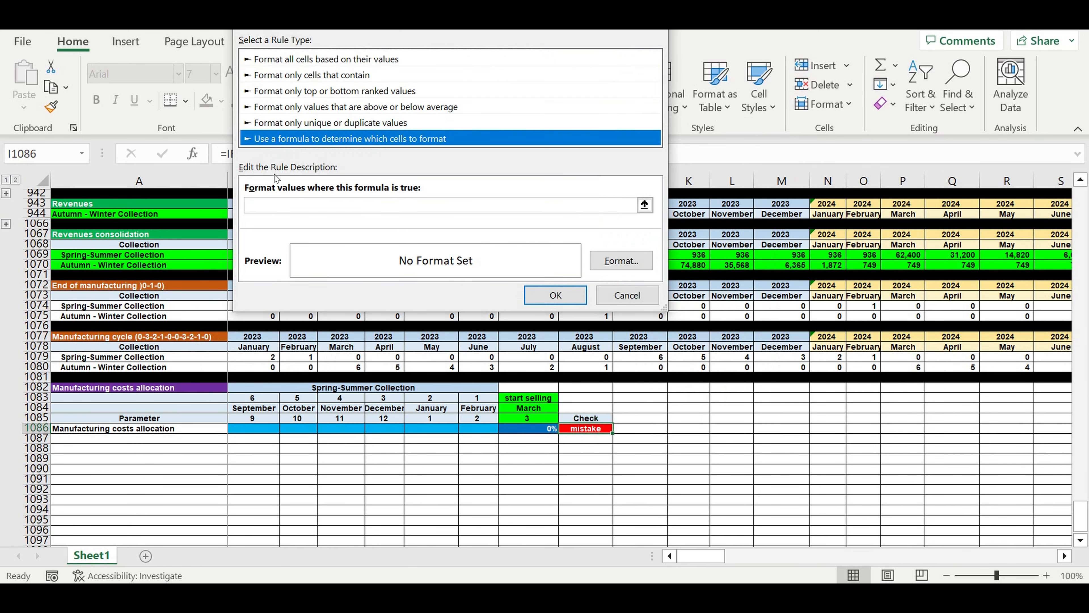
{"action": "left_click", "coordinate": [292, 205]}
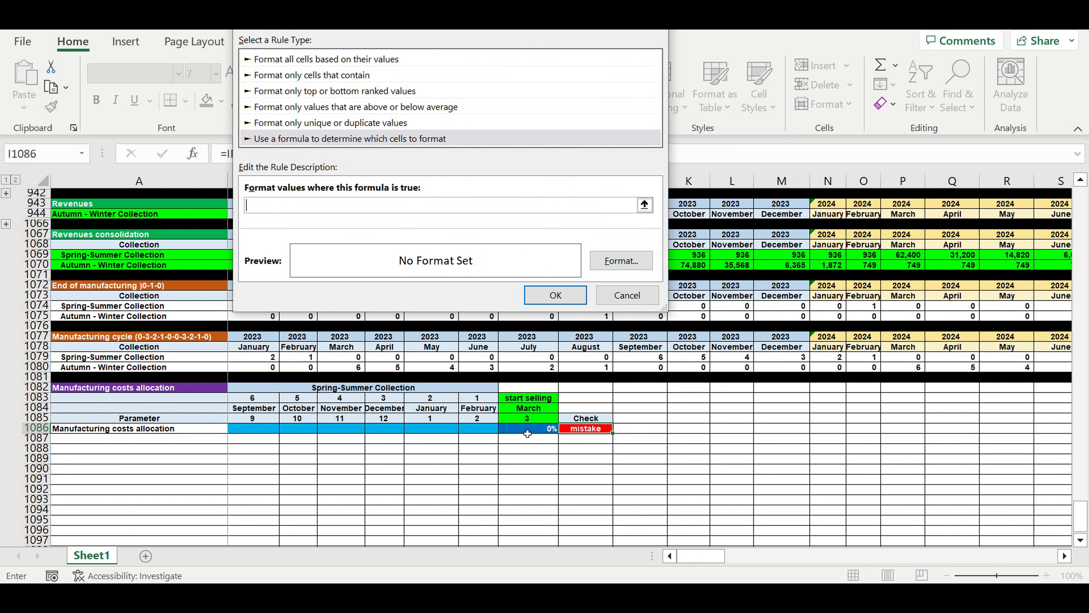
{"action": "left_click", "coordinate": [527, 429]}
{"action": "key", "text": "F4"}
{"action": "key", "text": "F4"}
{"action": "key", "text": "F4"}
Give the rule a bright green fill and black font, and apply it to the check cell.
{"action": "left_click", "coordinate": [622, 260]}
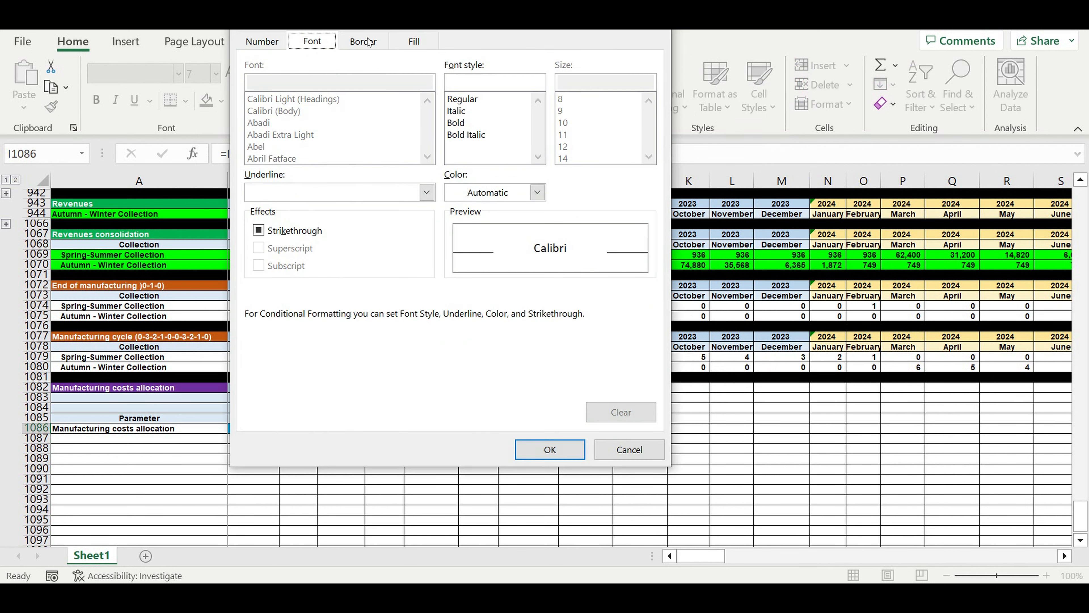
{"action": "left_click", "coordinate": [414, 41]}
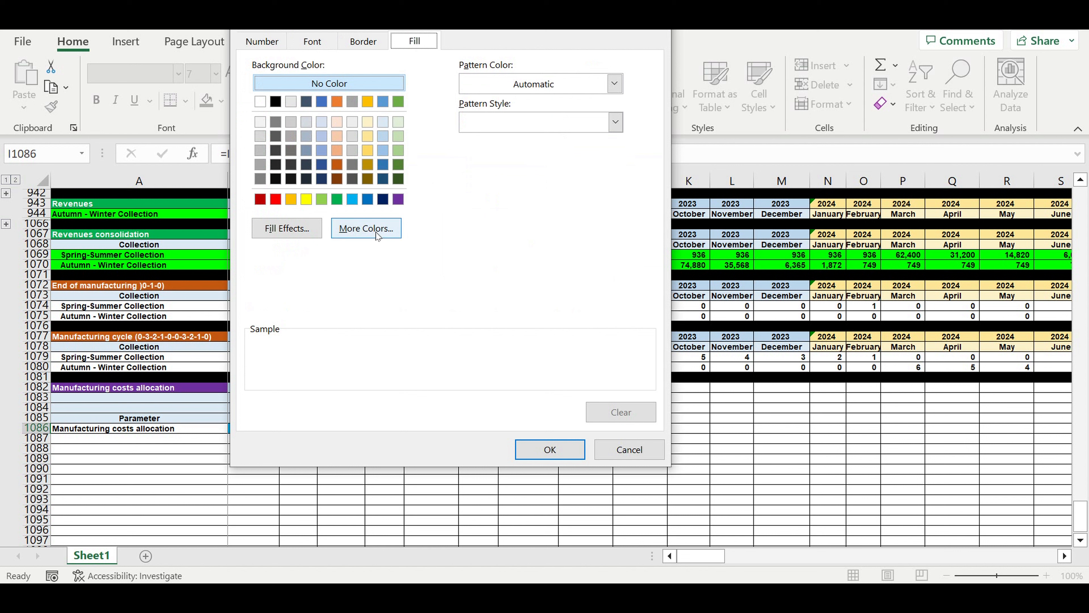
{"action": "left_click", "coordinate": [366, 228]}
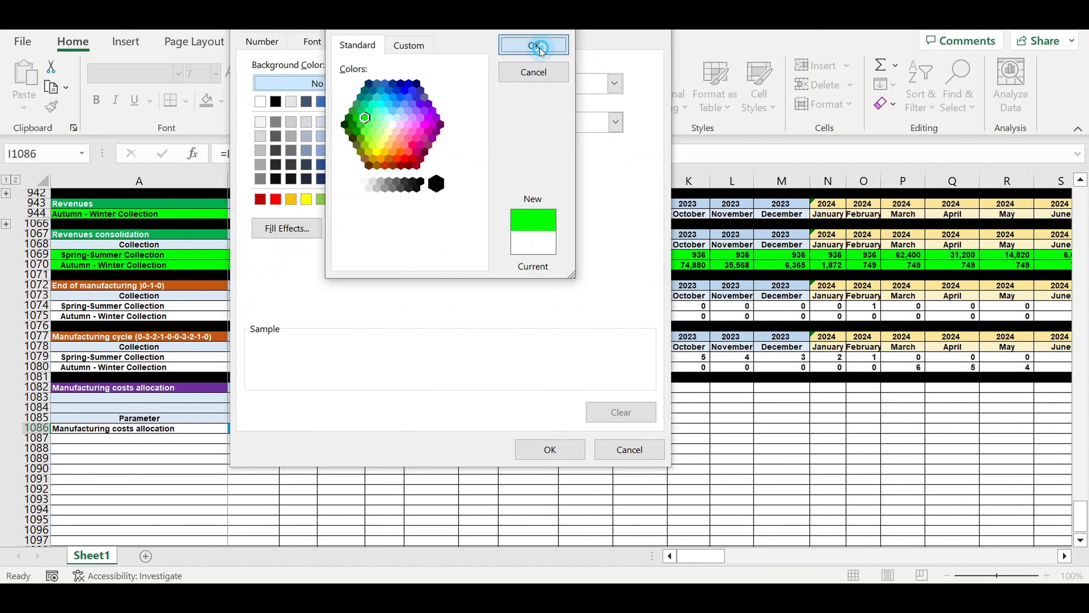
{"action": "left_click", "coordinate": [535, 46]}
{"action": "left_click", "coordinate": [312, 42]}
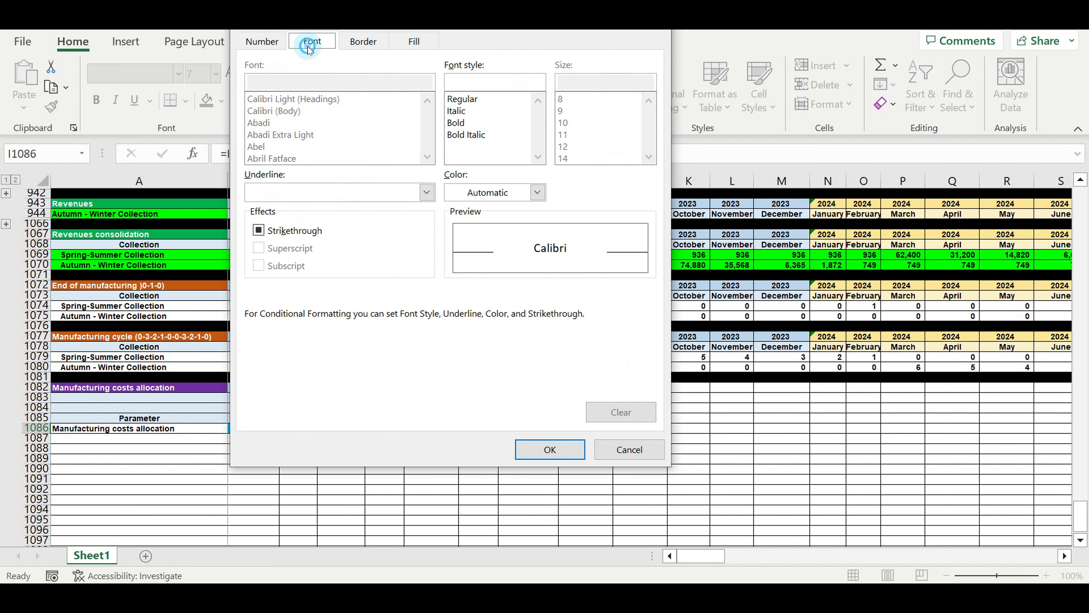
{"action": "left_click", "coordinate": [537, 192]}
{"action": "left_click", "coordinate": [465, 253]}
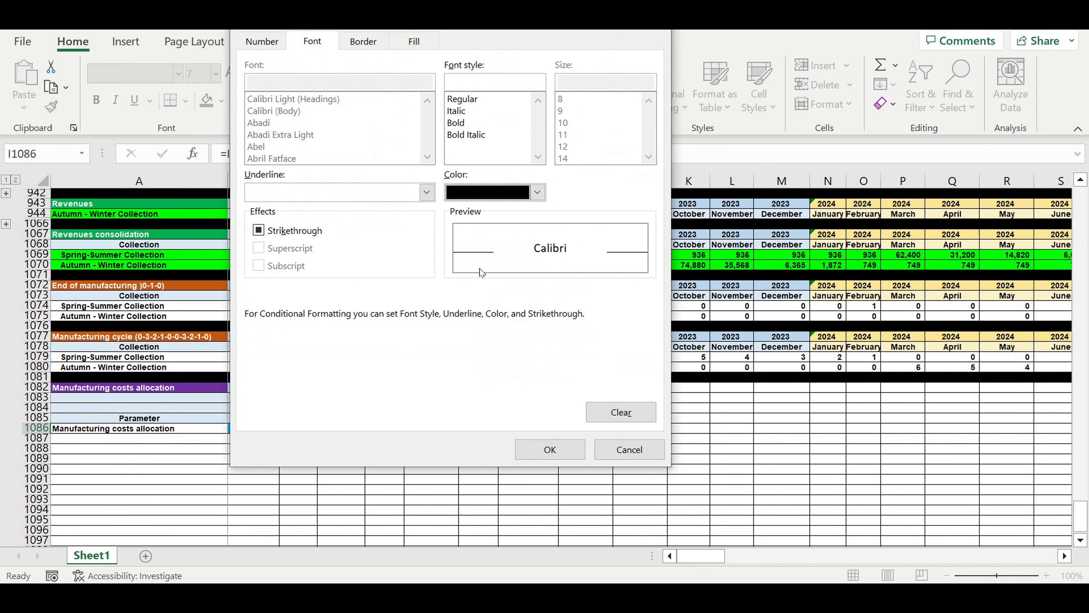
{"action": "left_click", "coordinate": [549, 450]}
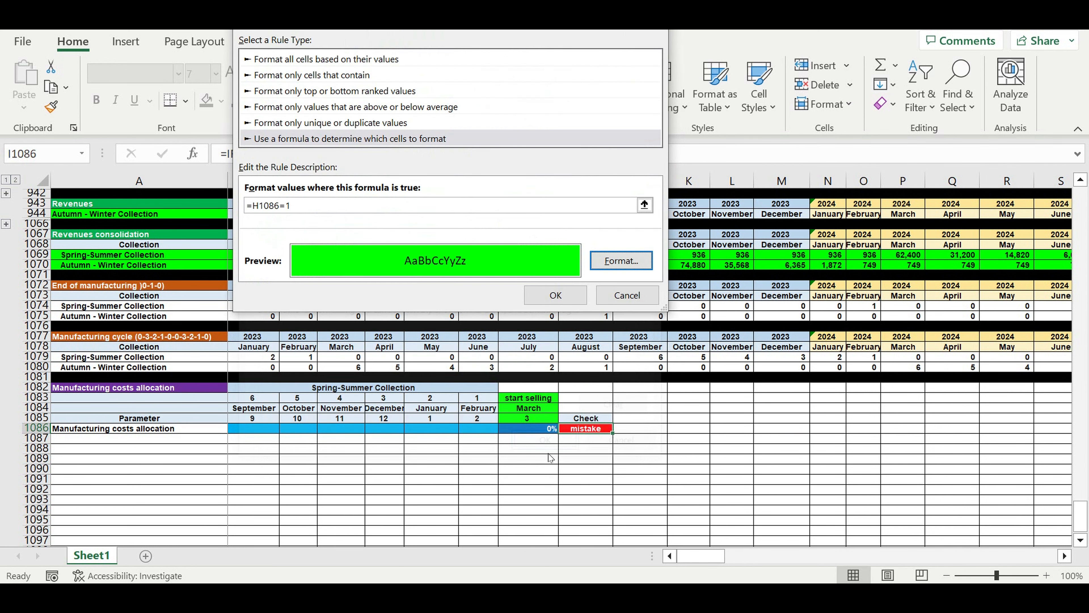
{"action": "left_click", "coordinate": [554, 295]}
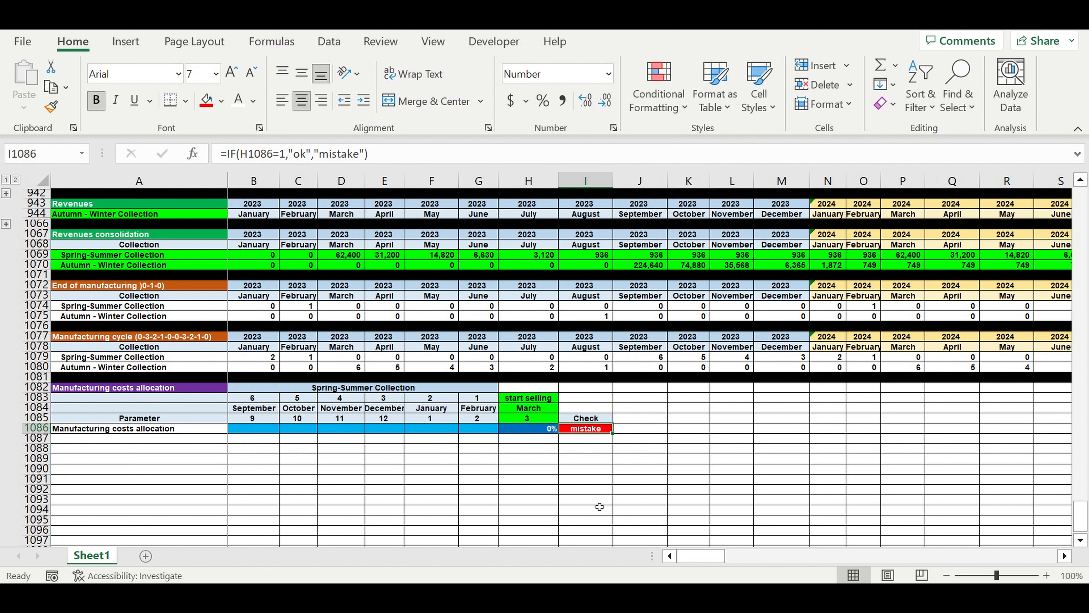
{"action": "left_click", "coordinate": [587, 479]}
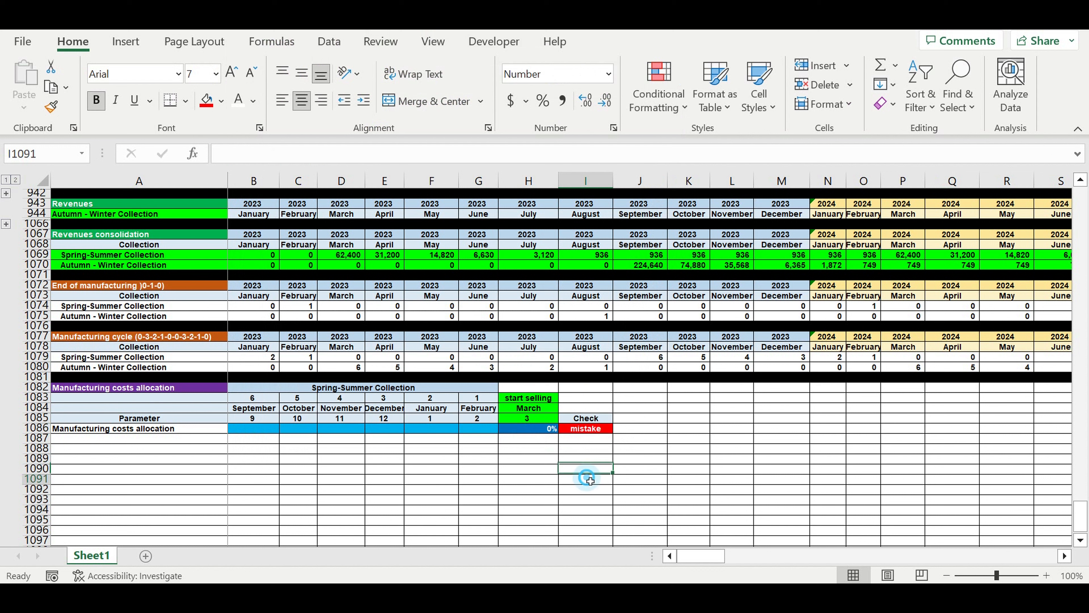
Enter allocation percentages of 30% for September in B1086 and 5% for October in C1086.
{"action": "left_click", "coordinate": [253, 428]}
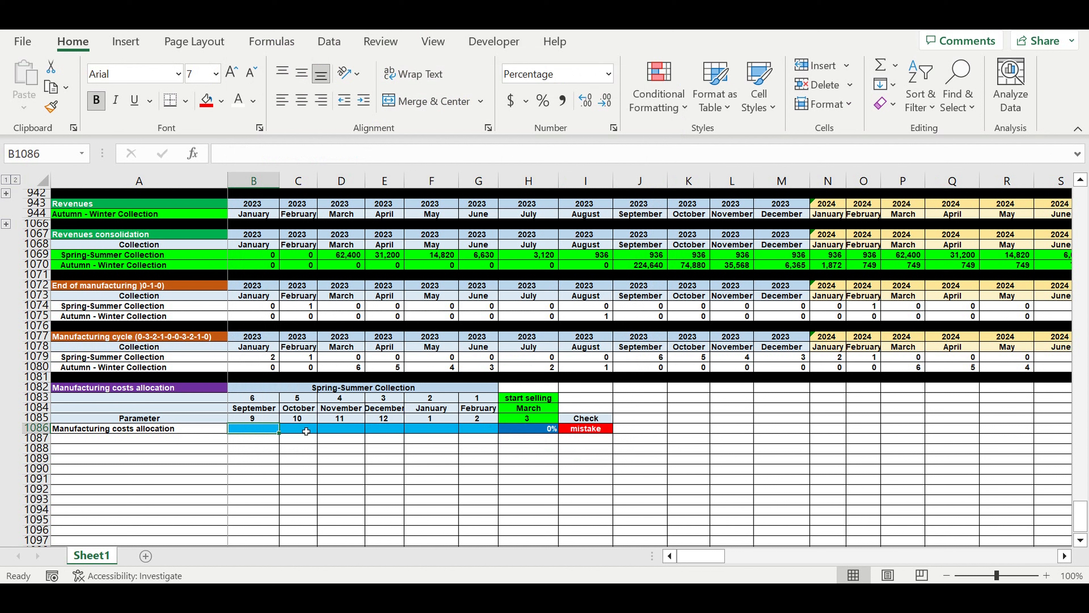
{"action": "type", "text": "30"}
{"action": "left_click", "coordinate": [306, 431]}
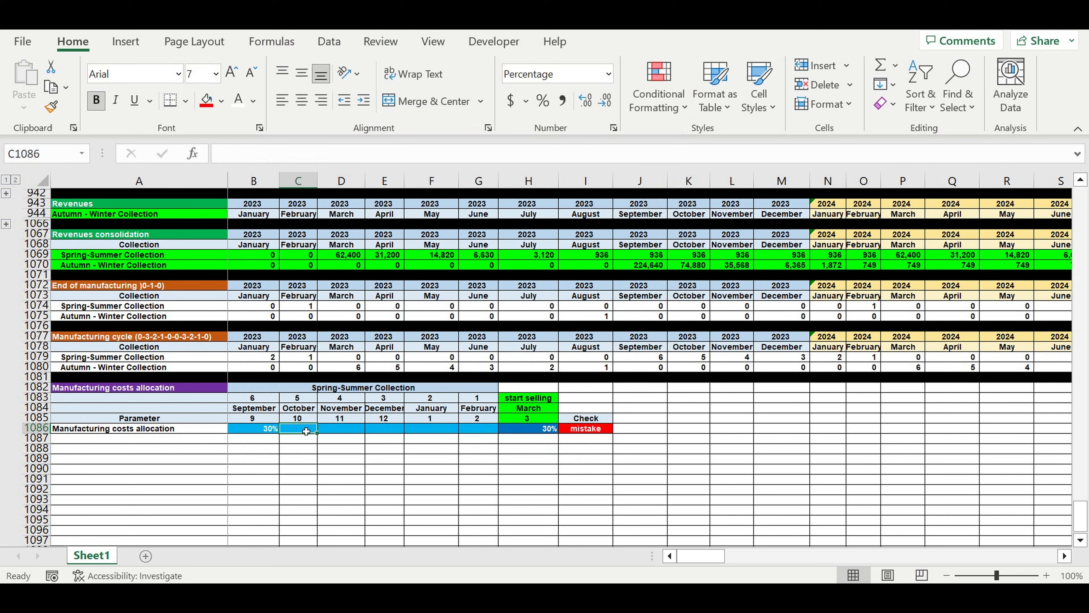
{"action": "type", "text": "5"}
{"action": "key", "text": "Tab"}
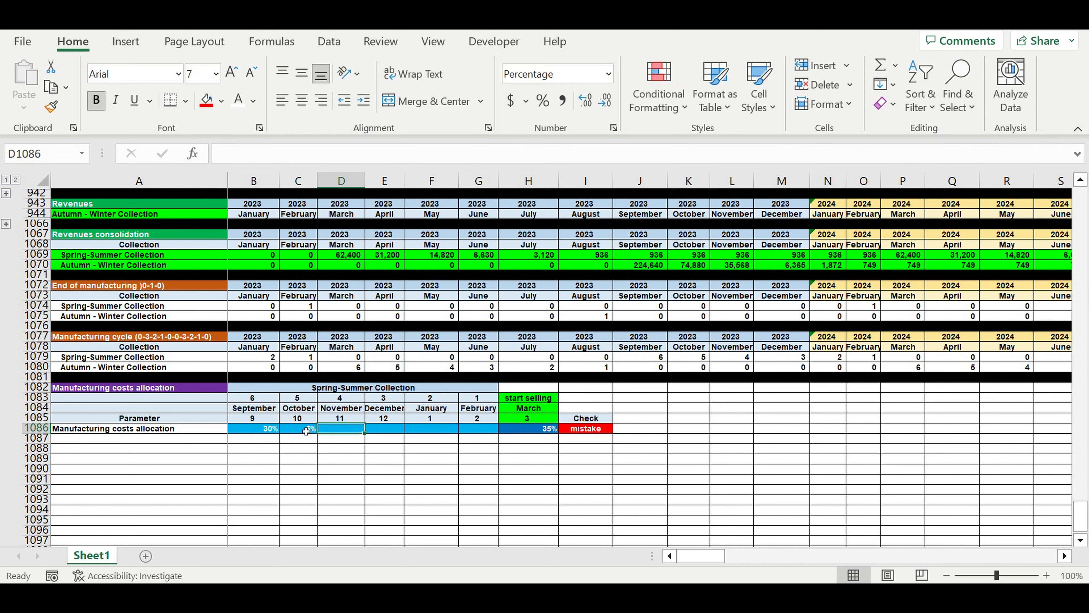
Enter allocation percentages of 5% for November, 5% for December, 40% for January and 15% for February in D1086:G1086.
{"action": "type", "text": "5"}
{"action": "key", "text": "Tab"}
{"action": "type", "text": "5"}
{"action": "key", "text": "Tab"}
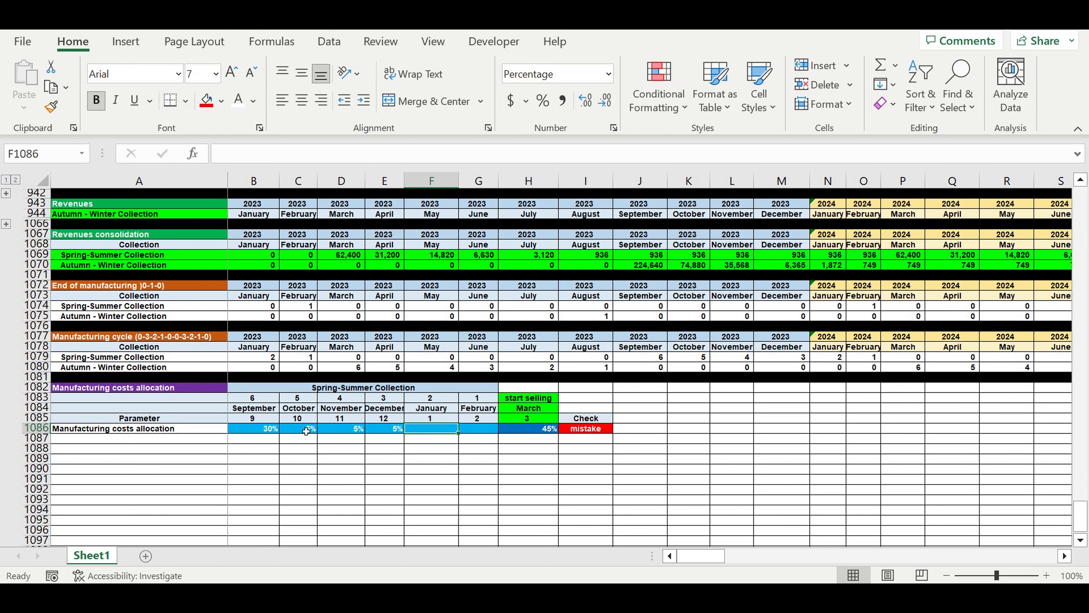
{"action": "type", "text": "4"}
{"action": "type", "text": "0"}
{"action": "key", "text": "Tab"}
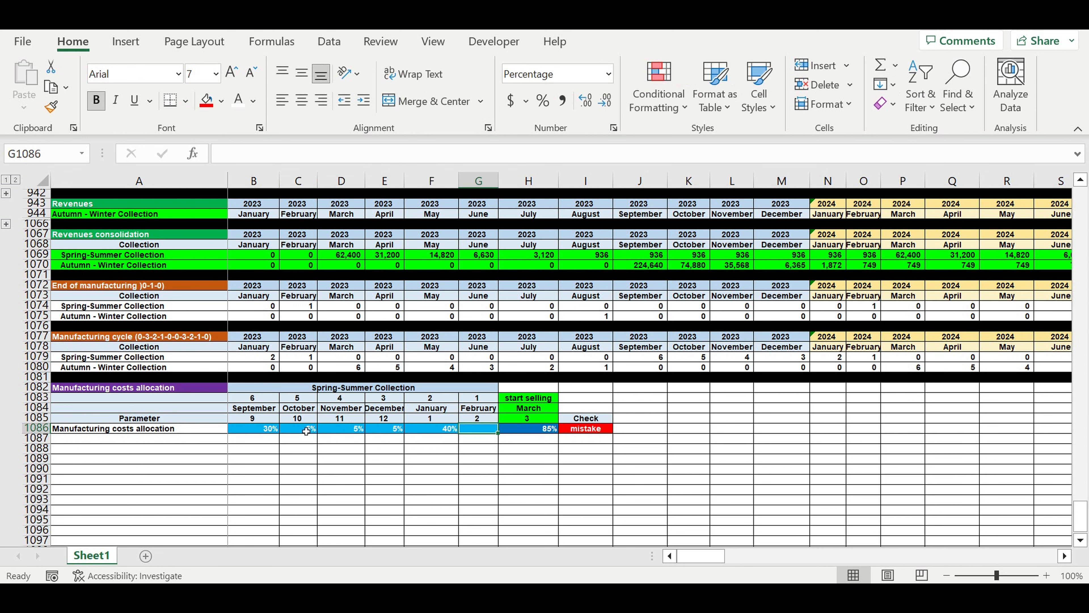
{"action": "type", "text": "15"}
{"action": "key", "text": "Return"}
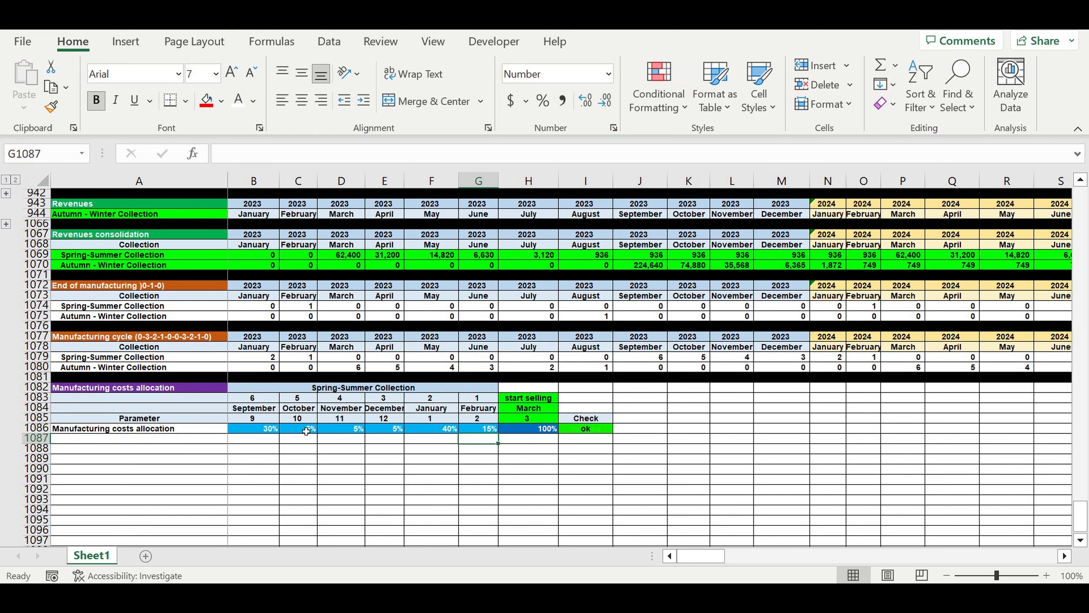
{"action": "key", "text": "Up"}
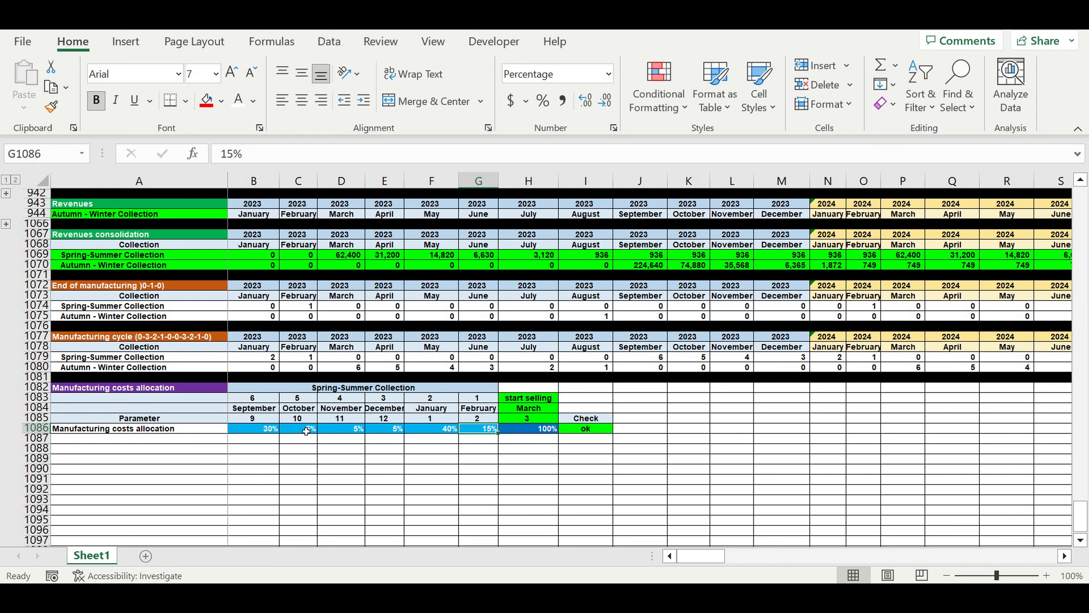
{"action": "left_click_drag", "start_coordinate": [261, 431], "coordinate": [478, 431]}
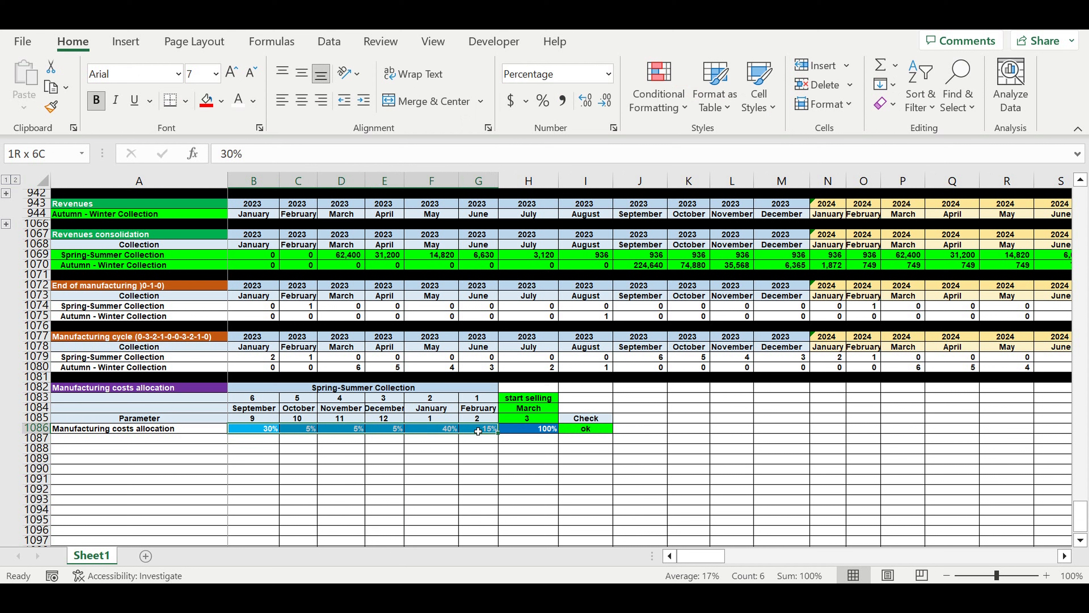
Replace the label in A1086 with the formula =A1082&" "&B1082, combining the block title and collection name.
{"action": "left_click", "coordinate": [145, 431]}
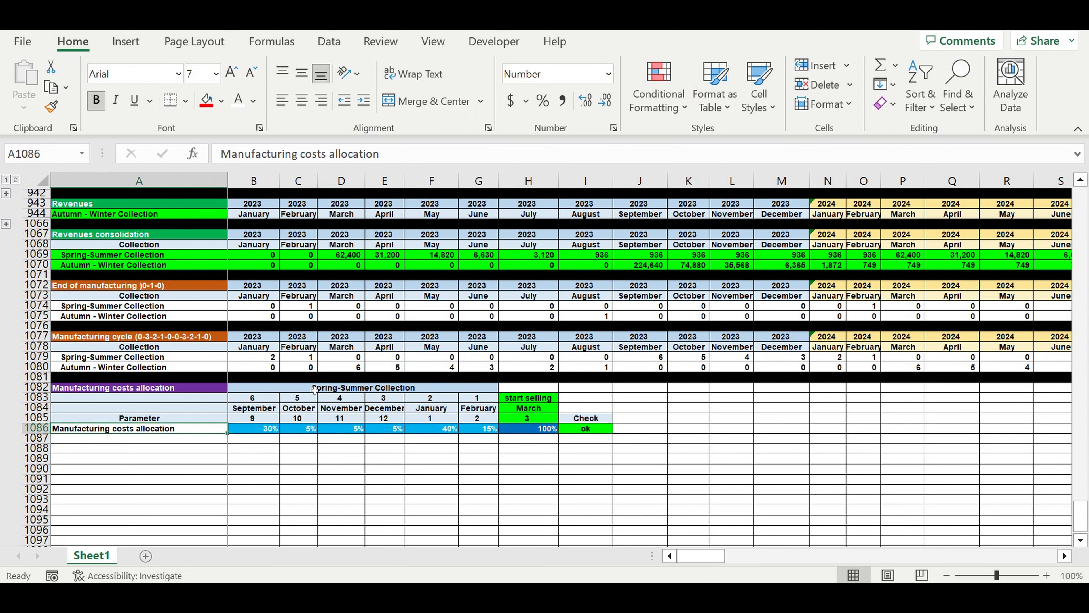
{"action": "left_click", "coordinate": [314, 390]}
{"action": "left_click", "coordinate": [151, 430]}
{"action": "type", "text": "="}
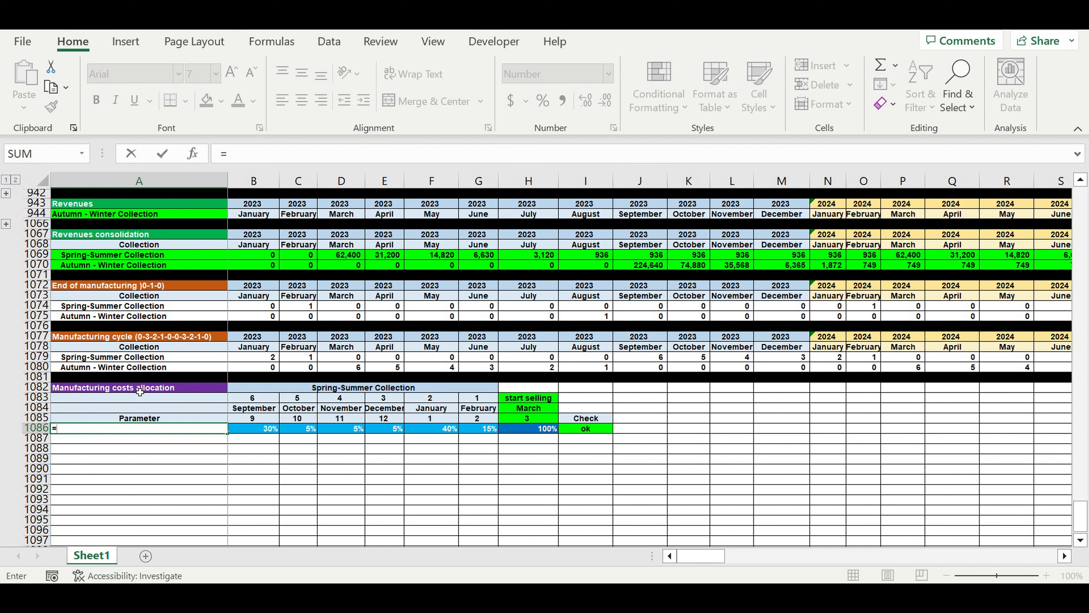
{"action": "left_click", "coordinate": [139, 391]}
{"action": "type", "text": "&"}
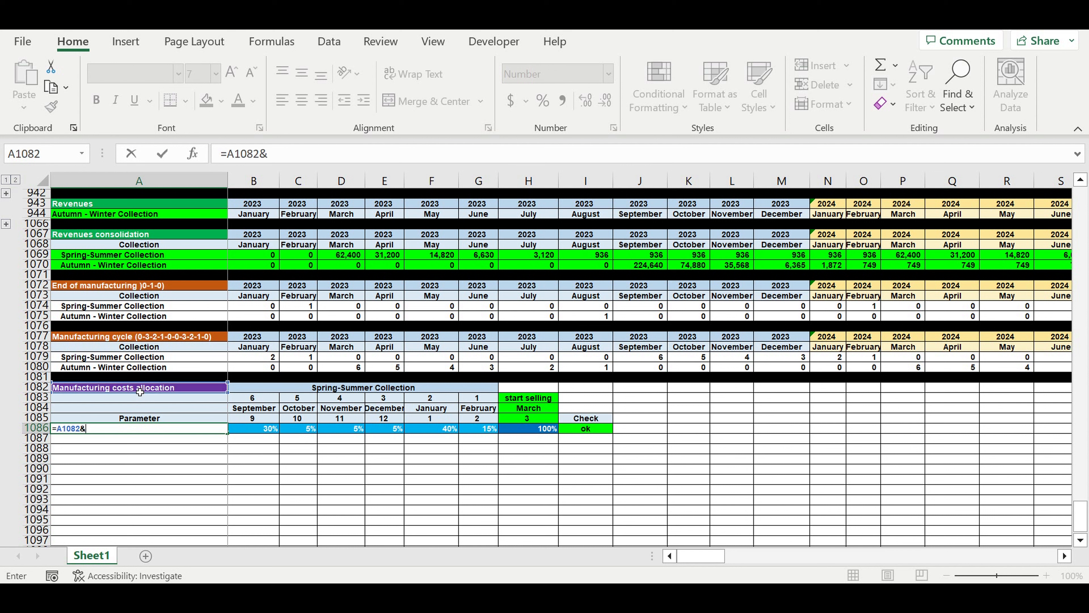
{"action": "type", "text": "\" \"&"}
{"action": "left_click", "coordinate": [330, 391]}
{"action": "key", "text": "Return"}
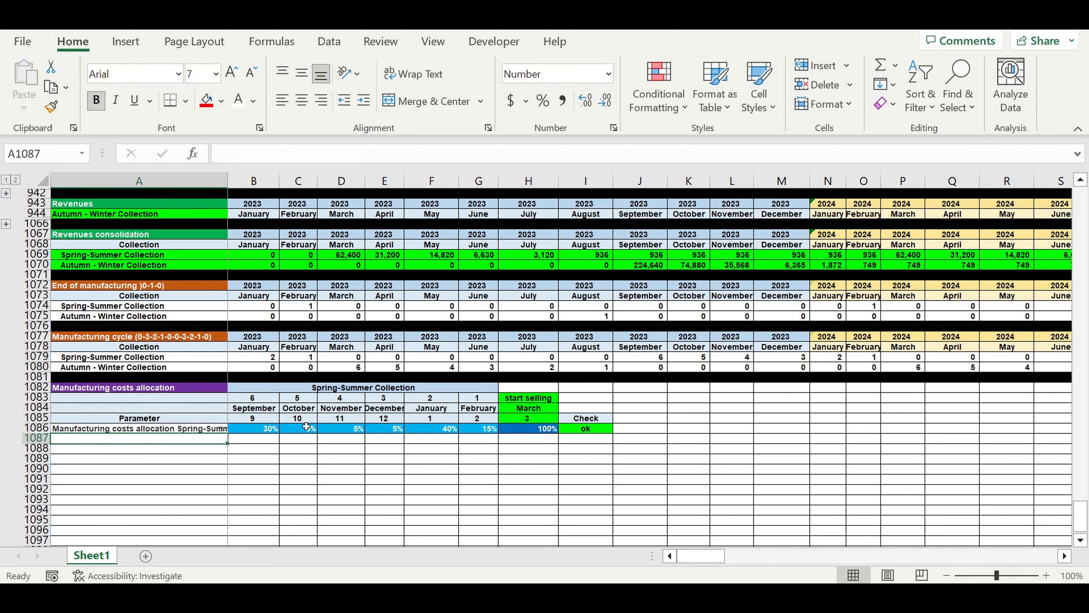
Widen column A so the full combined label in A1086 fits.
{"action": "left_click", "coordinate": [219, 428]}
{"action": "left_click_drag", "start_coordinate": [228, 189], "coordinate": [285, 187]}
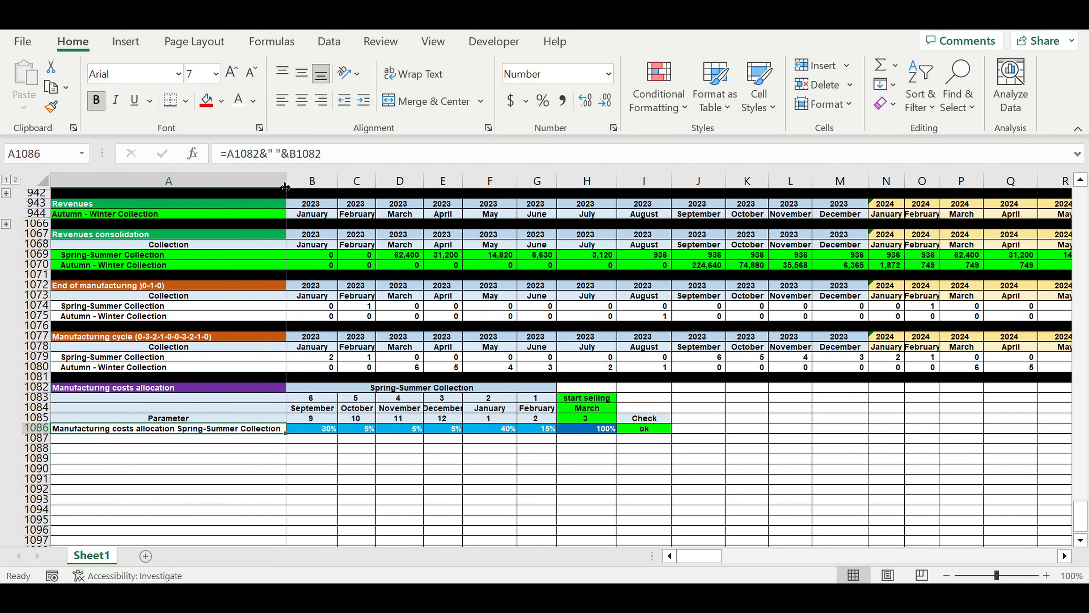
{"action": "left_click", "coordinate": [443, 489]}
Repeat the row label in A1087 with a reference to the cell above, =A1086.
{"action": "left_click", "coordinate": [272, 432]}
{"action": "left_click_drag", "start_coordinate": [286, 433], "coordinate": [287, 445]}
{"action": "type", "text": "="}
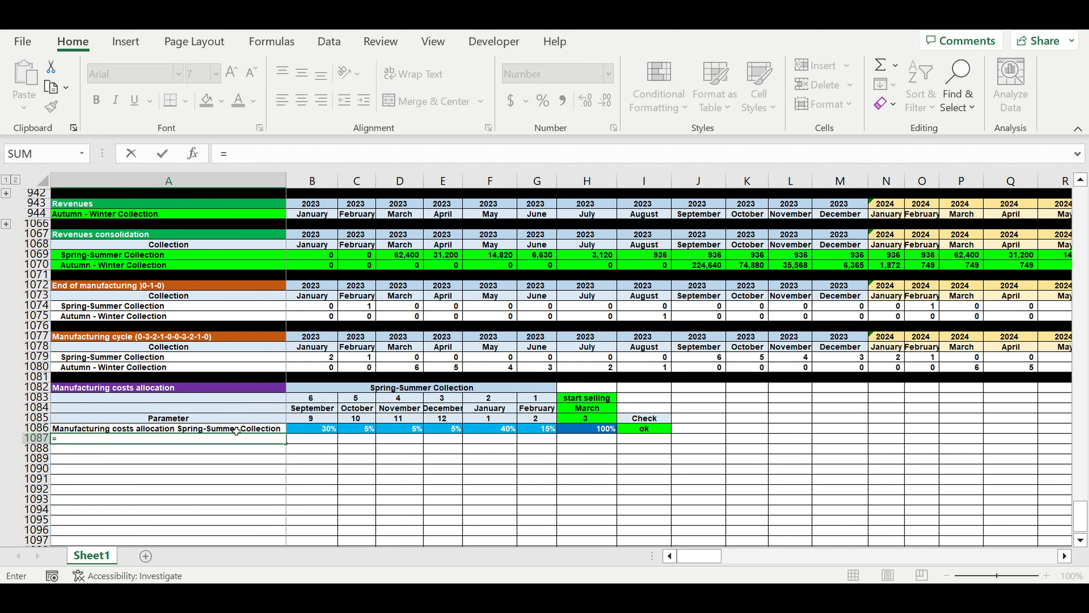
{"action": "left_click", "coordinate": [236, 431]}
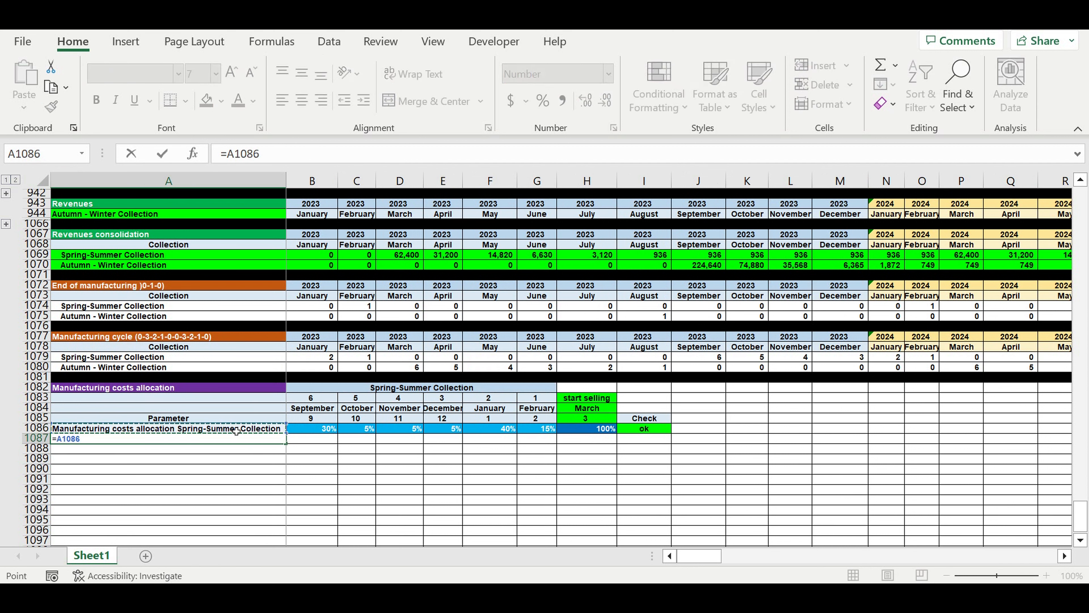
{"action": "key", "text": "Return"}
{"action": "left_click", "coordinate": [317, 467]}
{"action": "left_click", "coordinate": [249, 440]}
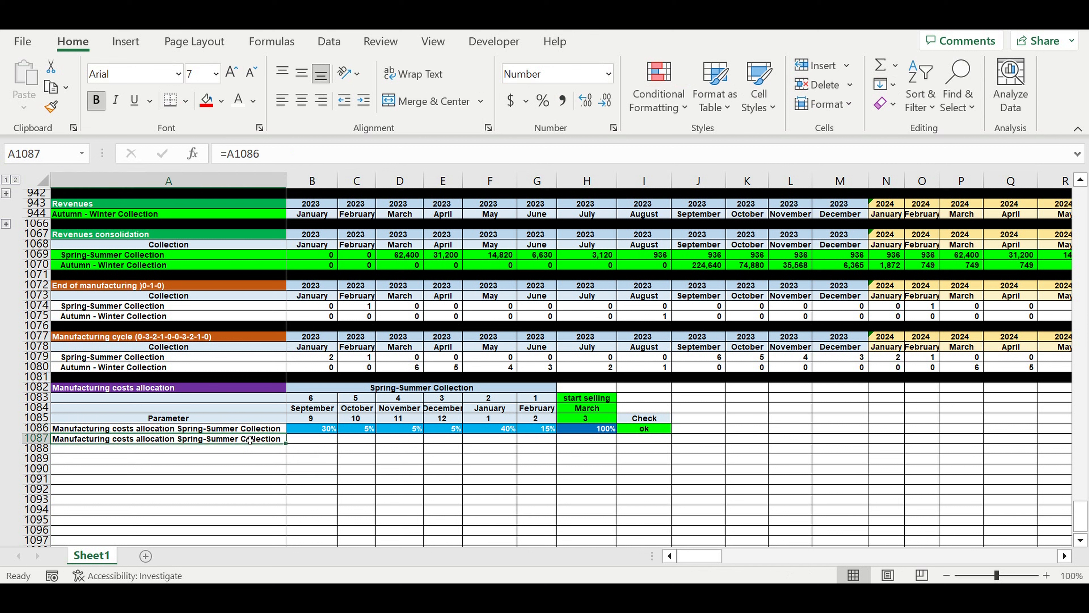
Begin a formula in B1087 with an absolute reference to the Spring-Summer total cost of collection, =$Q$39.
{"action": "left_click", "coordinate": [300, 439]}
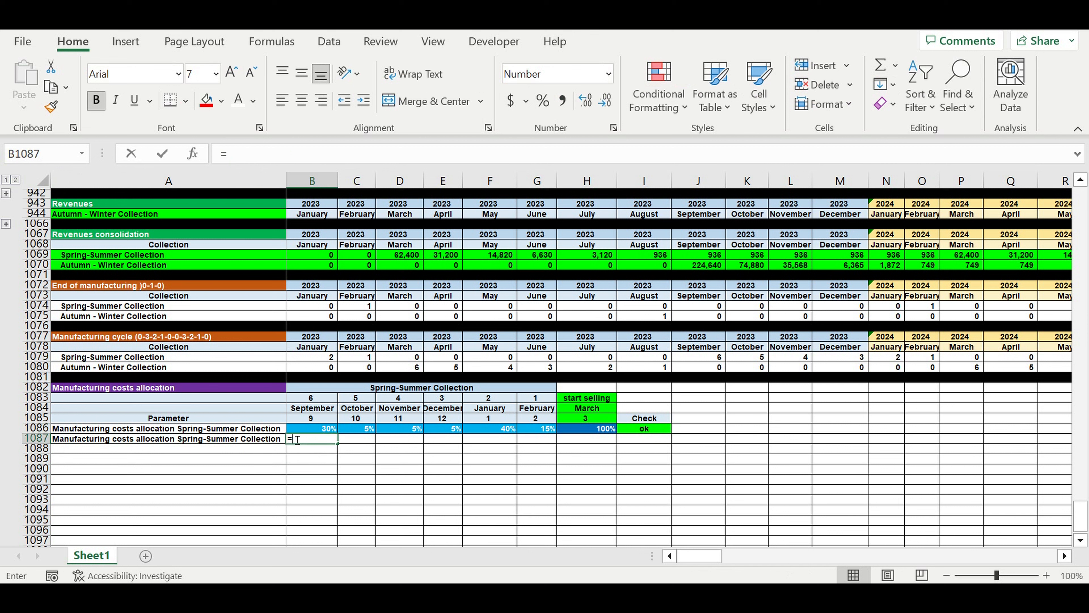
{"action": "type", "text": "="}
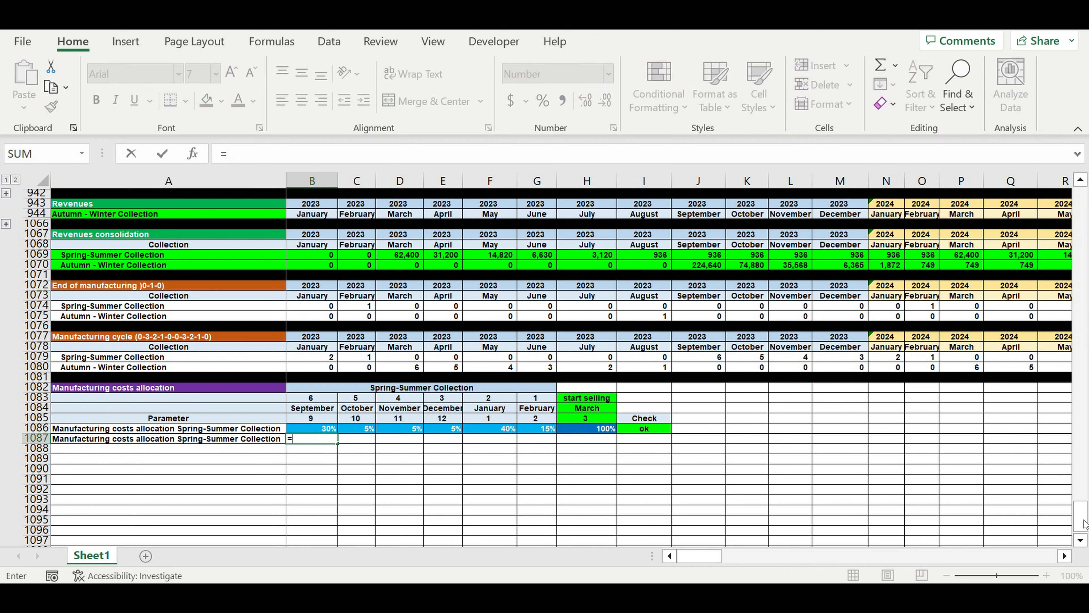
{"action": "left_click_drag", "start_coordinate": [1084, 524], "coordinate": [1084, 124]}
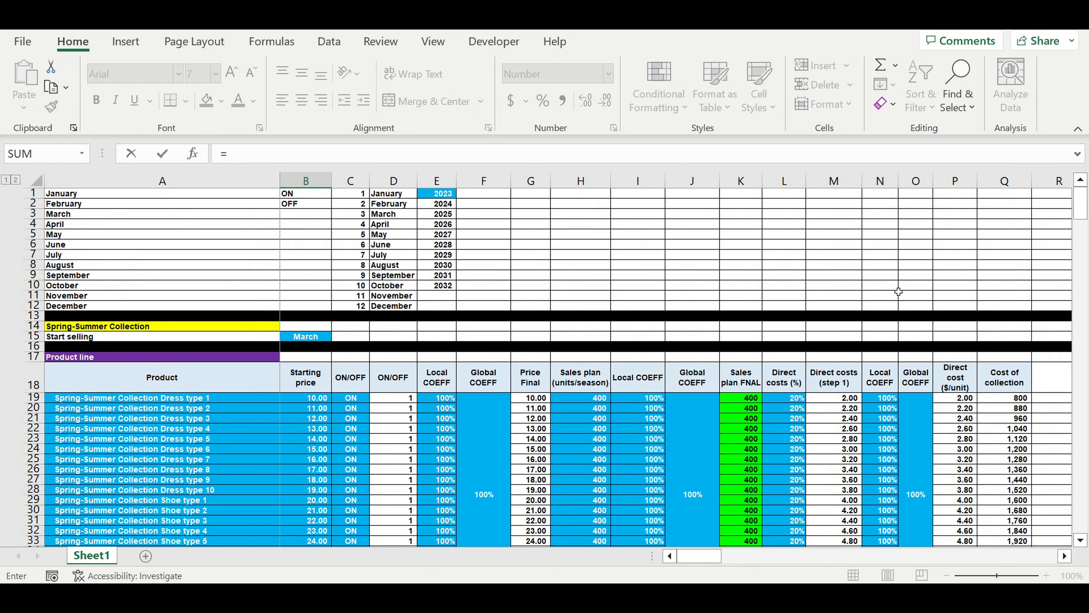
{"action": "scroll", "coordinate": [785, 342], "scroll_direction": "down", "scroll_amount": 2}
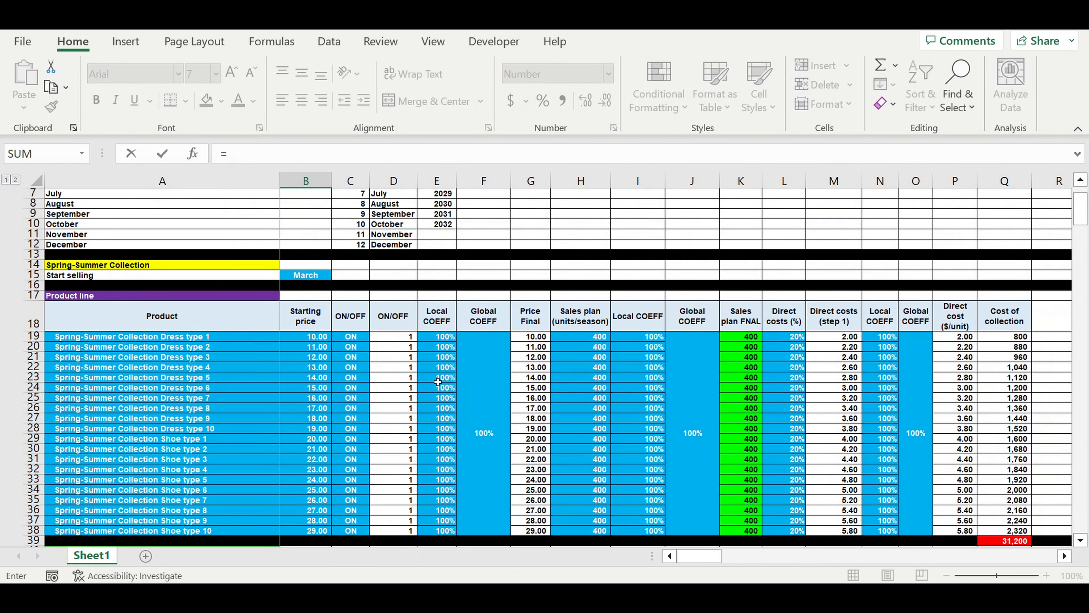
{"action": "scroll", "coordinate": [915, 414], "scroll_direction": "down", "scroll_amount": 1}
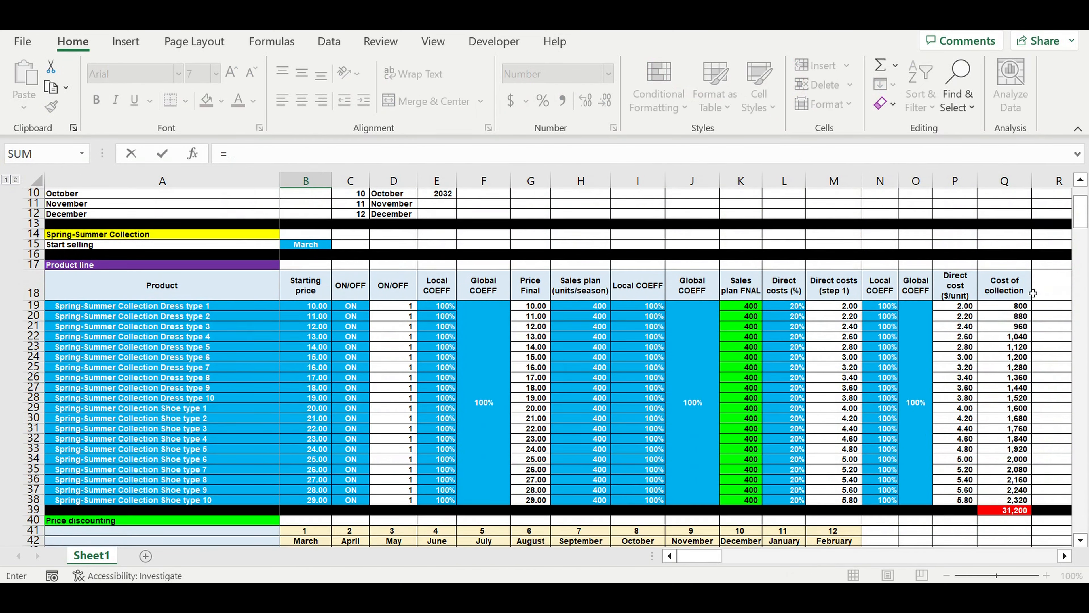
{"action": "left_click", "coordinate": [997, 513]}
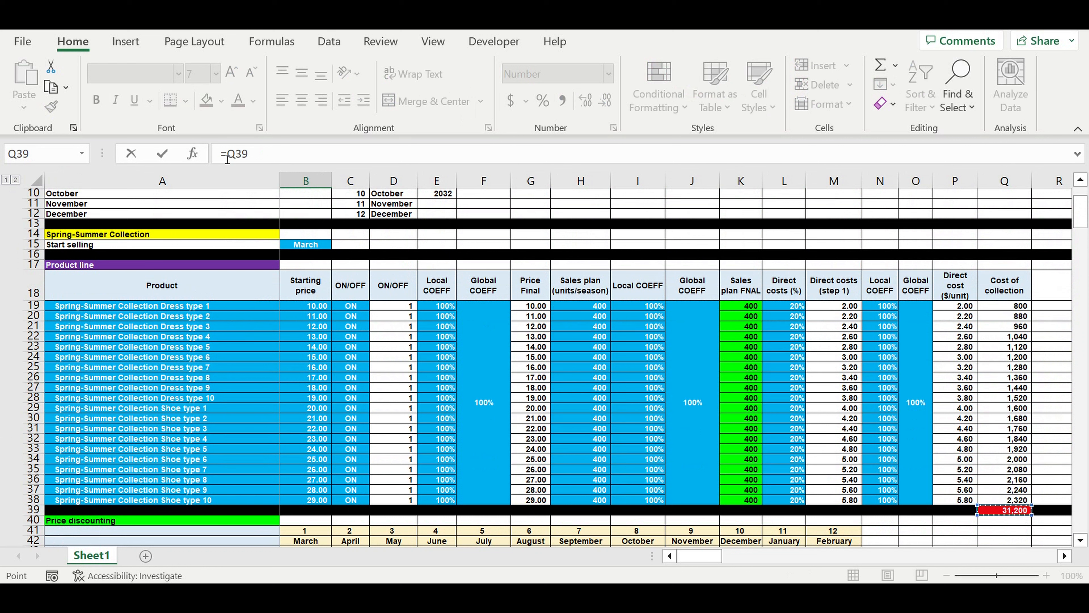
{"action": "left_click", "coordinate": [228, 156]}
{"action": "type", "text": "$"}
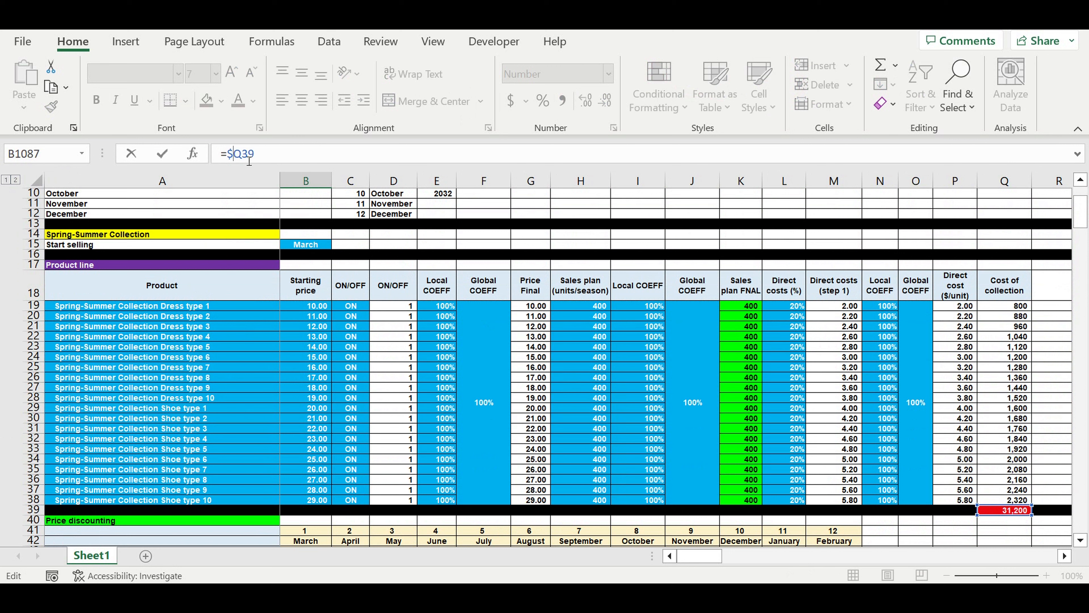
{"action": "key", "text": "Right"}
{"action": "type", "text": "*"}
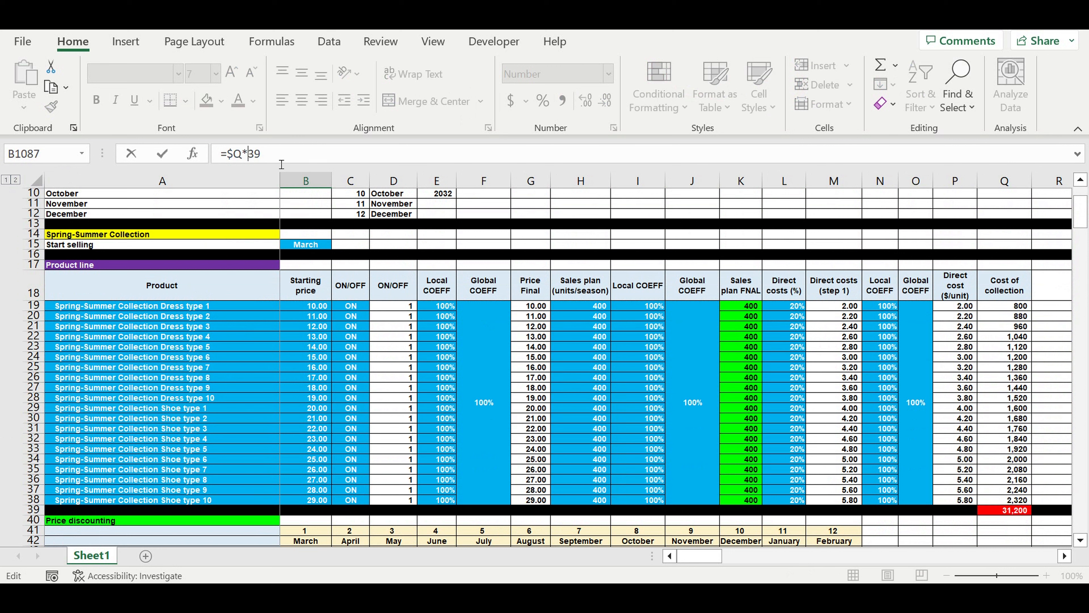
{"action": "key", "text": "BackSpace"}
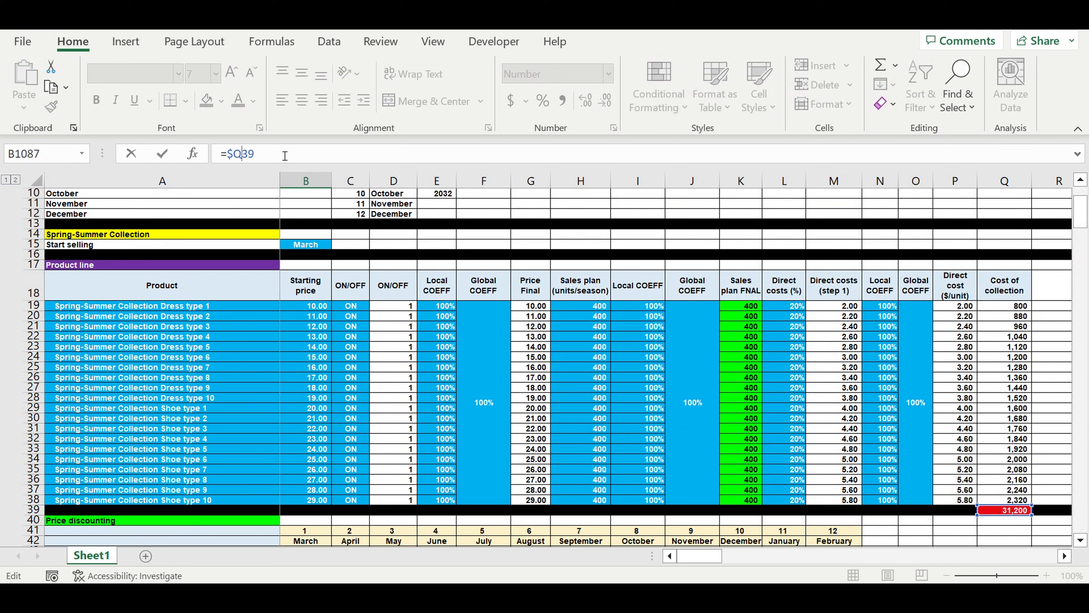
{"action": "type", "text": "$"}
Complete the B1087 formula by multiplying by September's allocation percentage, as =$Q$39*B1086.
{"action": "left_click", "coordinate": [290, 153]}
{"action": "type", "text": "*"}
{"action": "scroll", "coordinate": [410, 242], "scroll_direction": "down", "scroll_amount": 8}
{"action": "left_click_drag", "start_coordinate": [1081, 237], "coordinate": [1081, 517]}
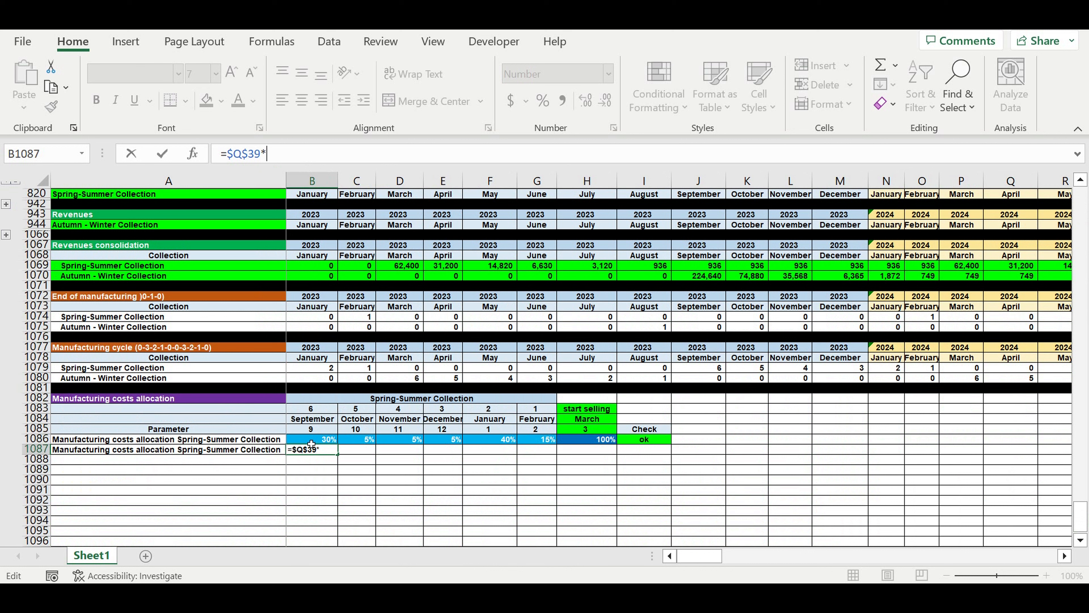
{"action": "left_click", "coordinate": [312, 442]}
{"action": "key", "text": "Return"}
Fill the B1087 cost formula across to G1087 and total the row in H1087 with =SUM(B1087:G1087).
{"action": "left_click", "coordinate": [316, 450]}
{"action": "left_click_drag", "start_coordinate": [338, 454], "coordinate": [557, 462]}
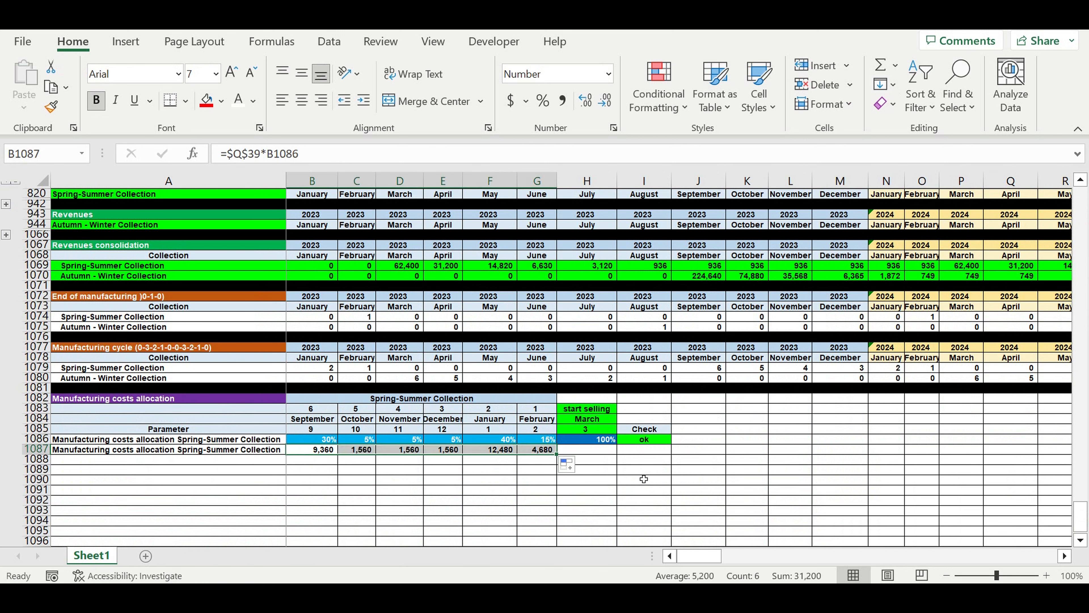
{"action": "left_click", "coordinate": [586, 451]}
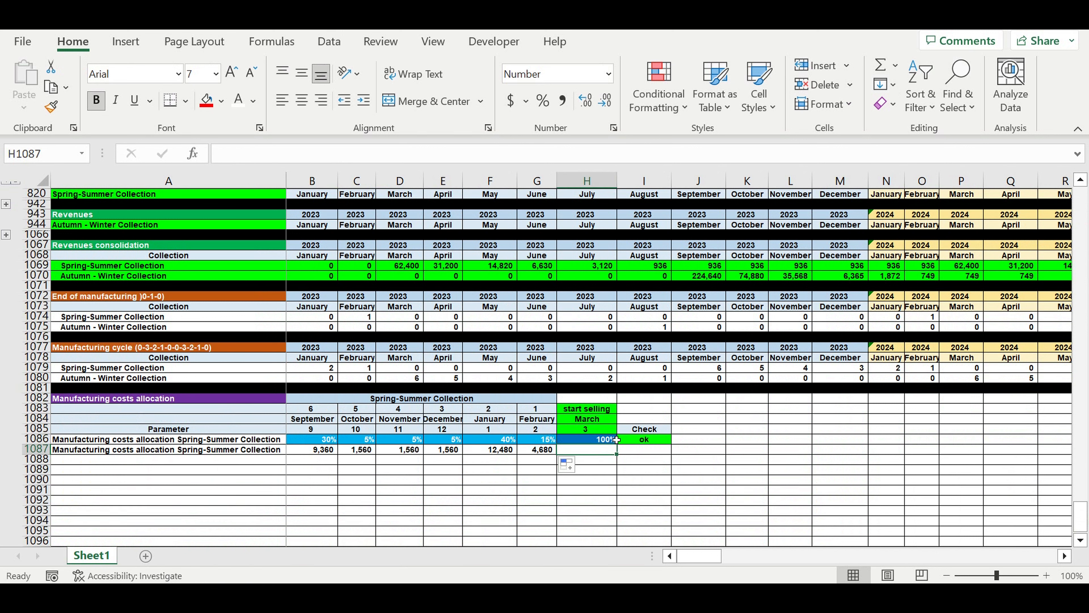
{"action": "left_click", "coordinate": [880, 65]}
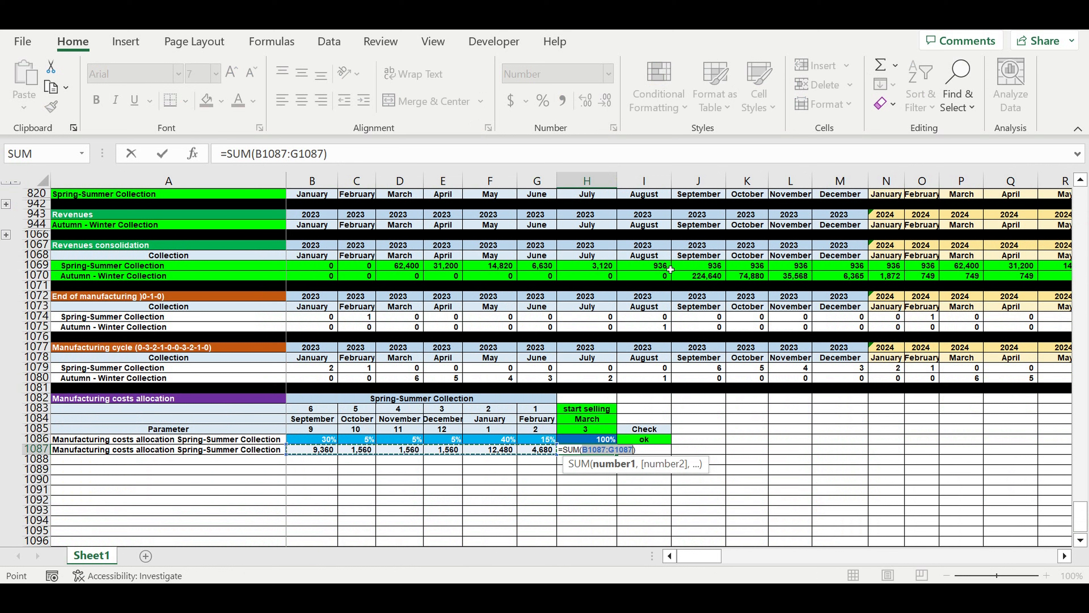
{"action": "key", "text": "Return"}
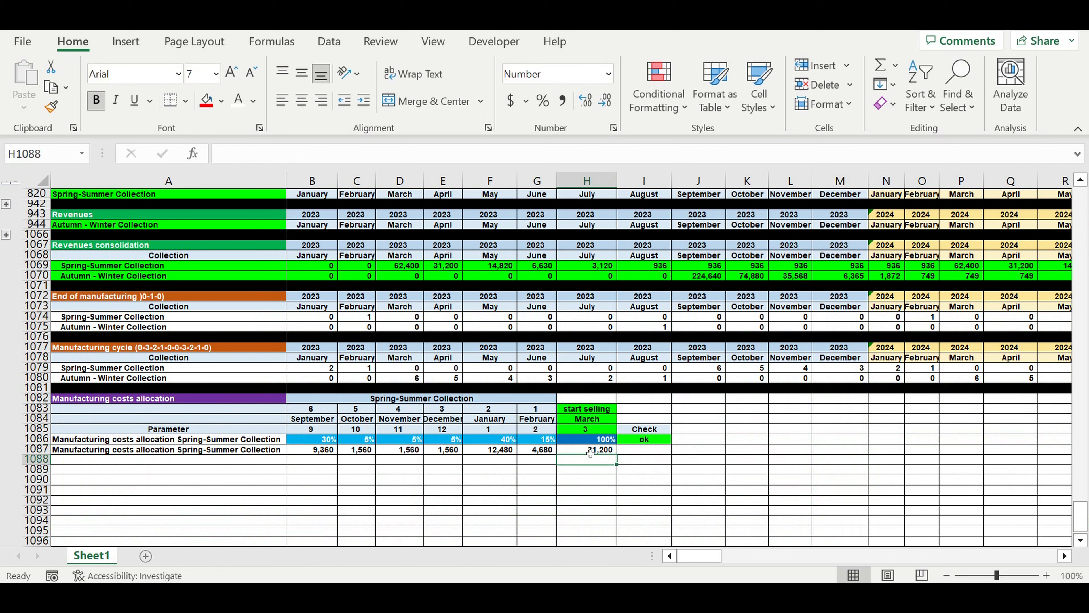
Give the monthly cost cells B1087:G1087 a red fill with white text.
{"action": "left_click", "coordinate": [590, 451]}
{"action": "left_click", "coordinate": [309, 449]}
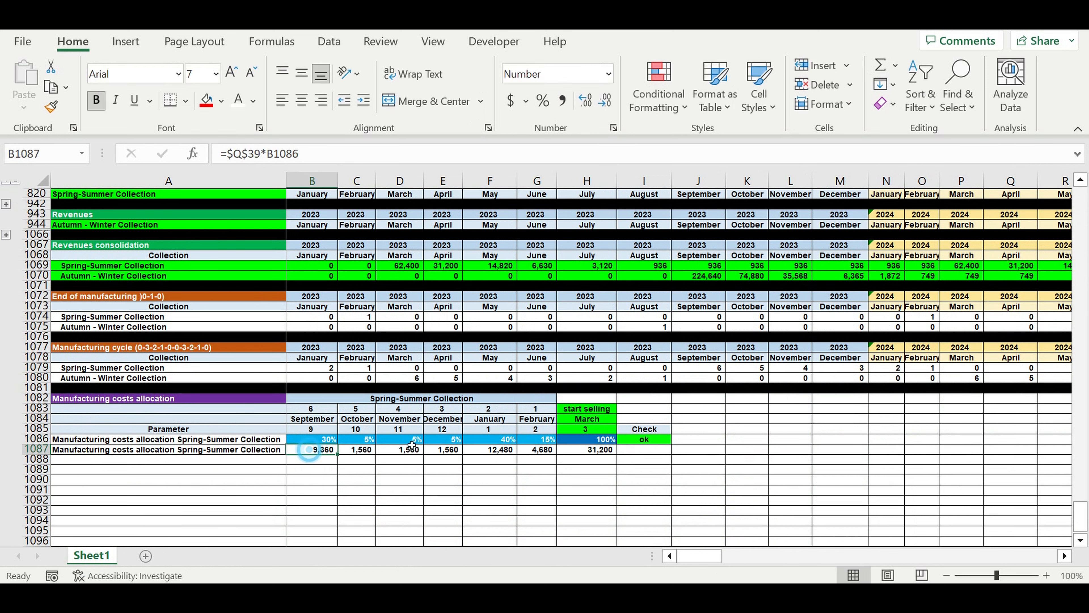
{"action": "left_click_drag", "start_coordinate": [411, 447], "coordinate": [536, 449]}
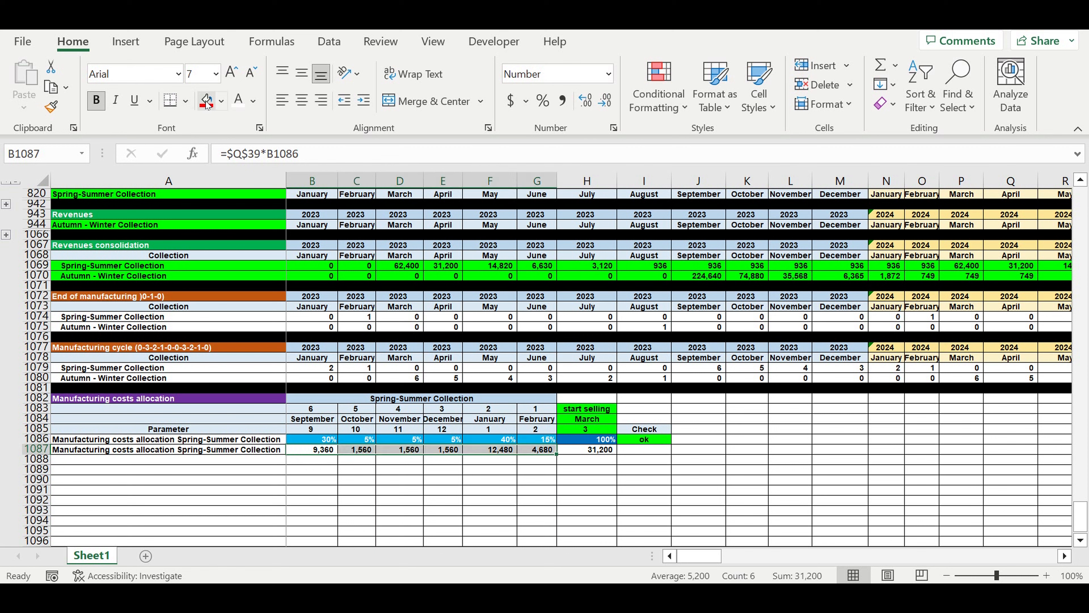
{"action": "left_click", "coordinate": [207, 100]}
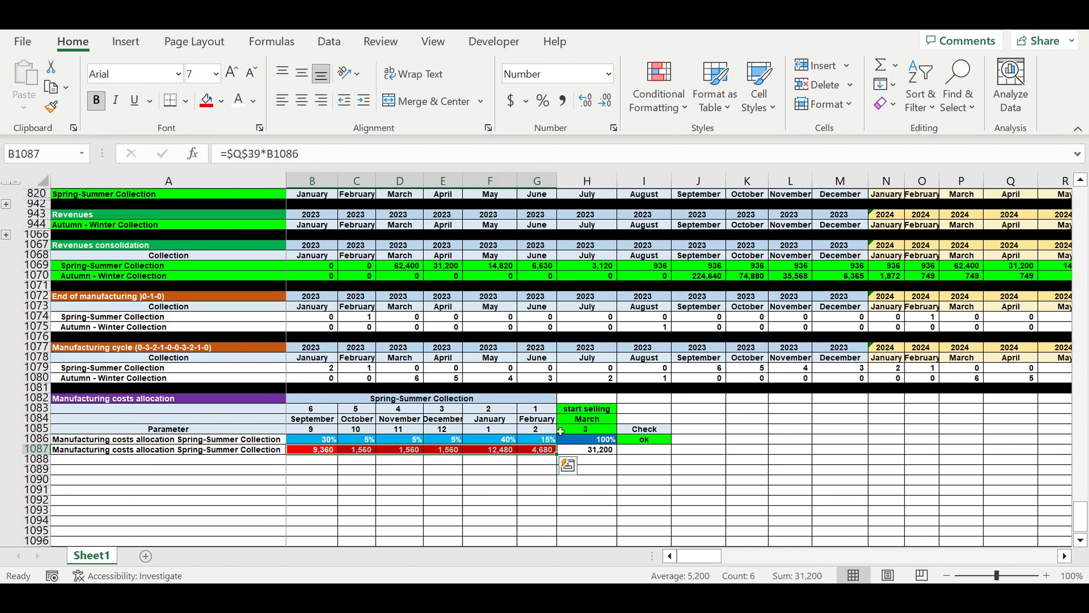
Give the total cost cell H1087 the recently used pink fill with white text.
{"action": "left_click", "coordinate": [586, 450]}
{"action": "left_click", "coordinate": [221, 101]}
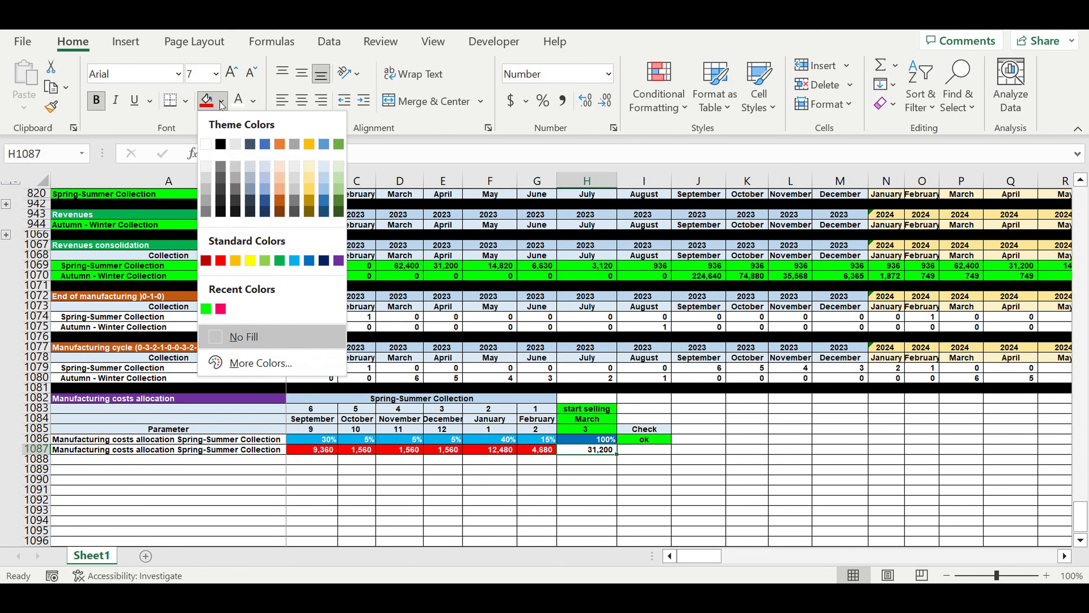
{"action": "left_click", "coordinate": [221, 308]}
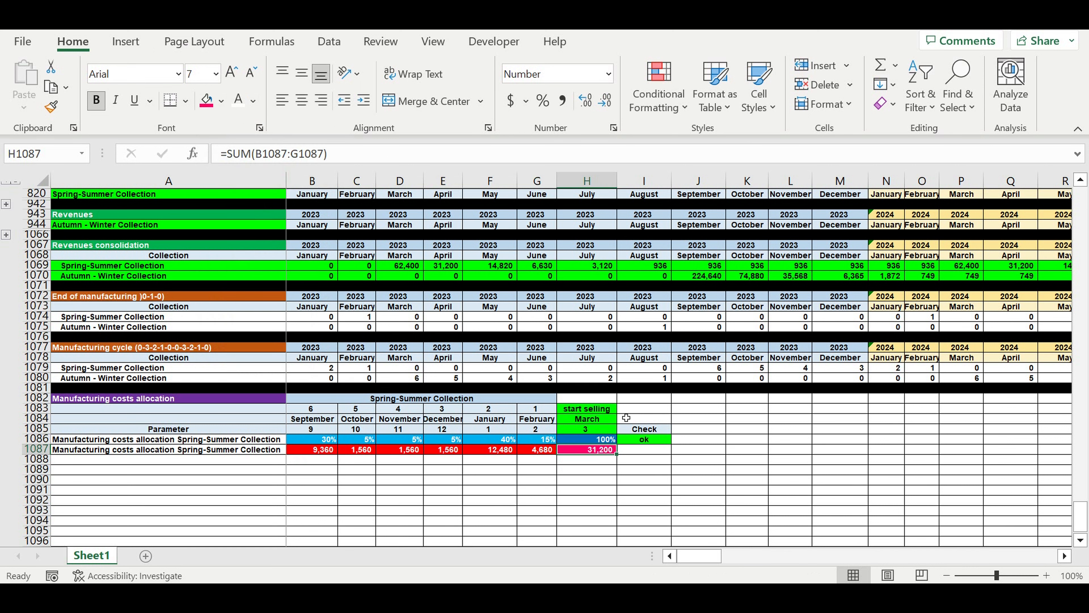
Change the total cost cell H1087's fill to the standard dark red.
{"action": "left_click", "coordinate": [551, 500]}
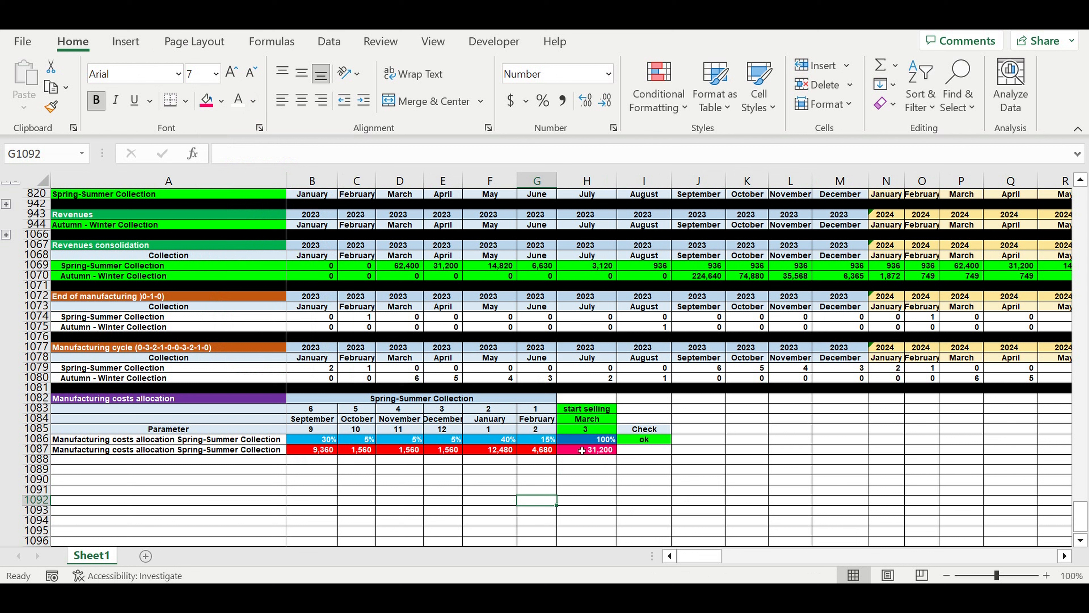
{"action": "left_click", "coordinate": [582, 451]}
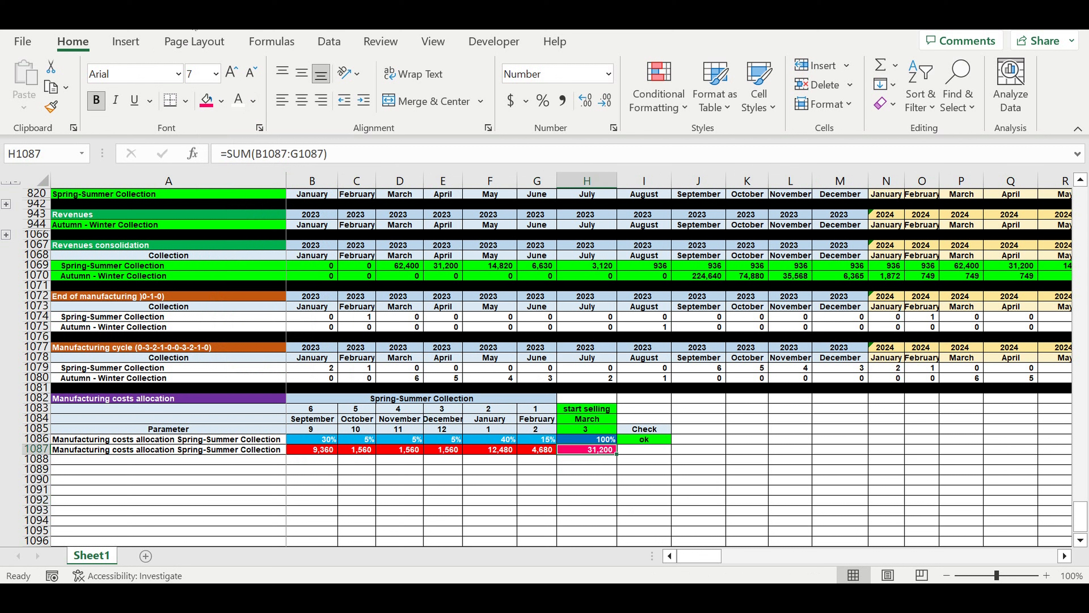
{"action": "left_click", "coordinate": [221, 100]}
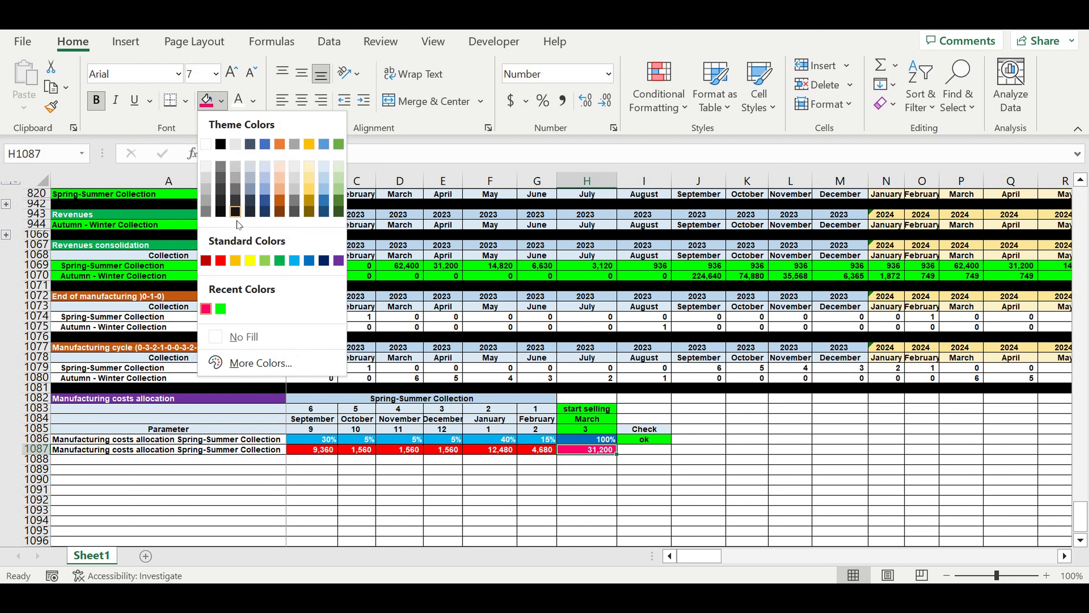
{"action": "left_click", "coordinate": [206, 260]}
{"action": "left_click", "coordinate": [790, 419]}
{"action": "left_click", "coordinate": [594, 449]}
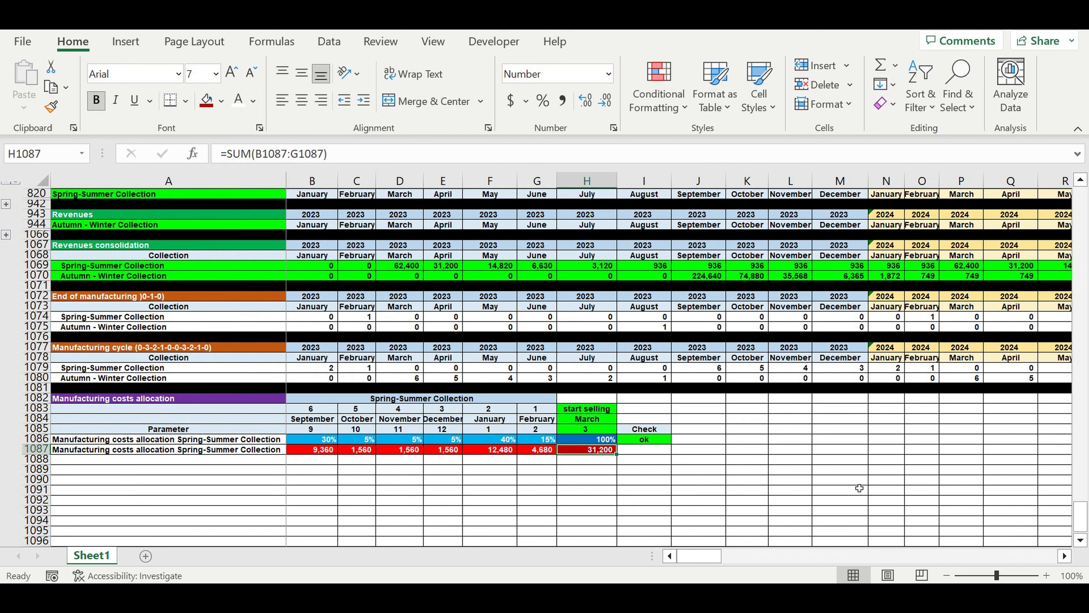
{"action": "left_click", "coordinate": [325, 494]}
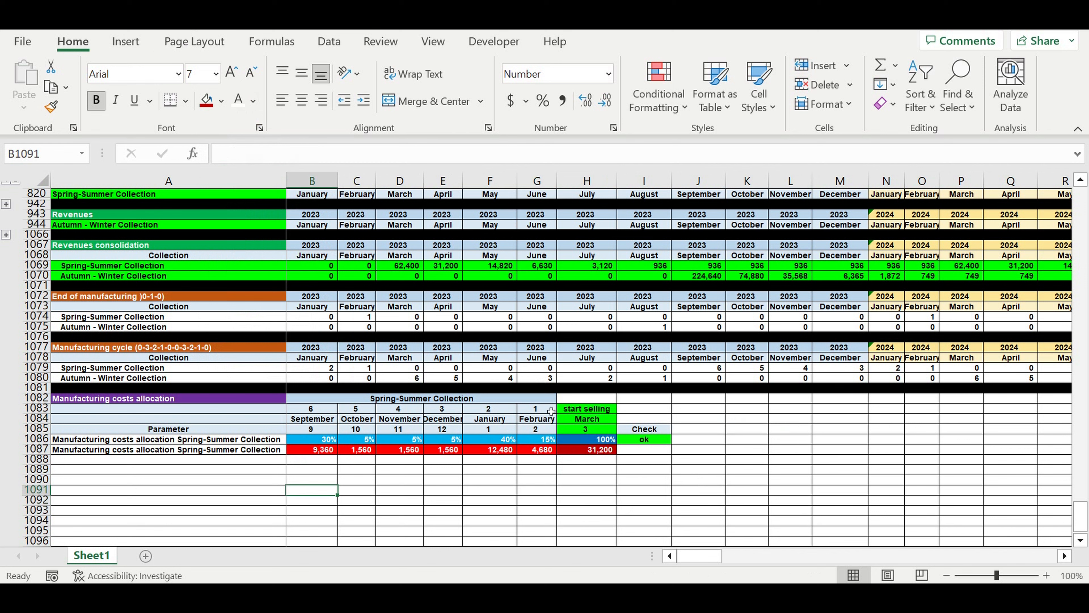
Compare the month countdown in B1083:G1083 and the costs in B1087:G1087 with the Spring-Summer manufacturing cycle in J1079:O1079.
{"action": "left_click_drag", "start_coordinate": [551, 411], "coordinate": [337, 411]}
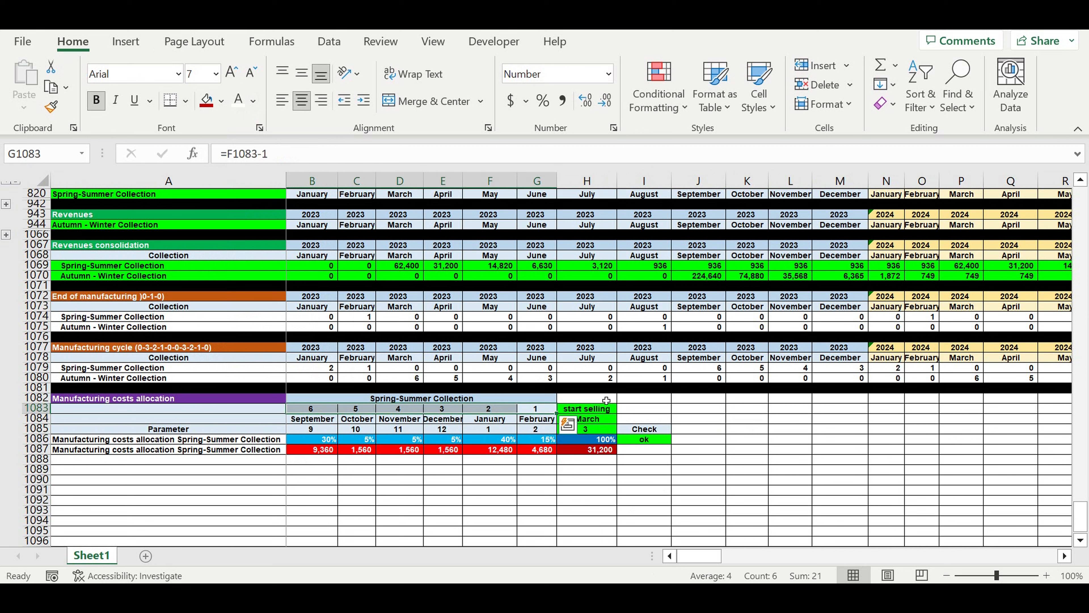
{"action": "left_click_drag", "start_coordinate": [915, 368], "coordinate": [707, 372]}
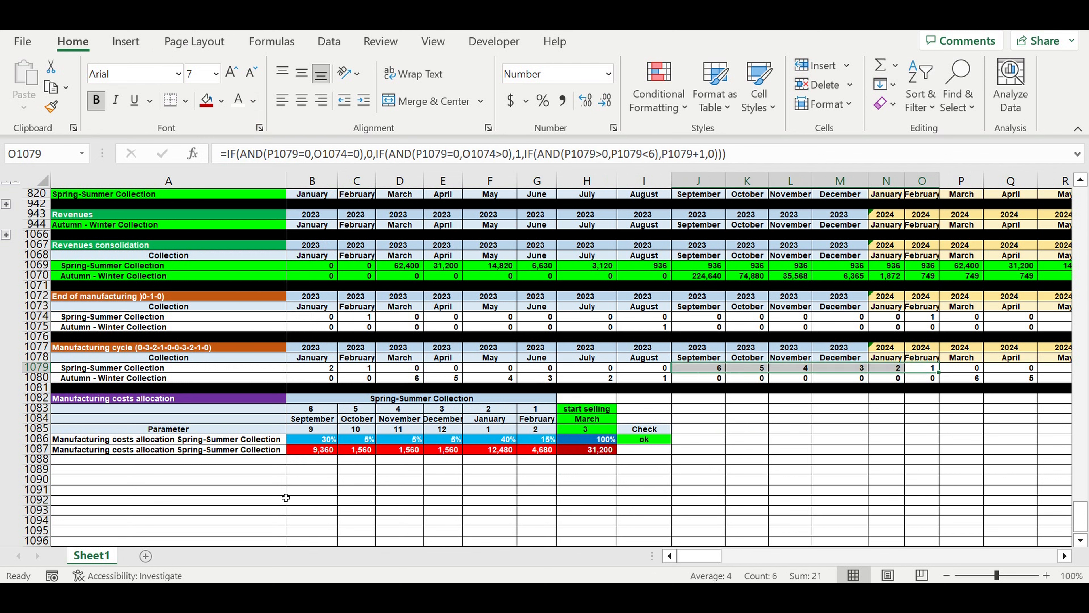
{"action": "left_click_drag", "start_coordinate": [313, 450], "coordinate": [539, 455]}
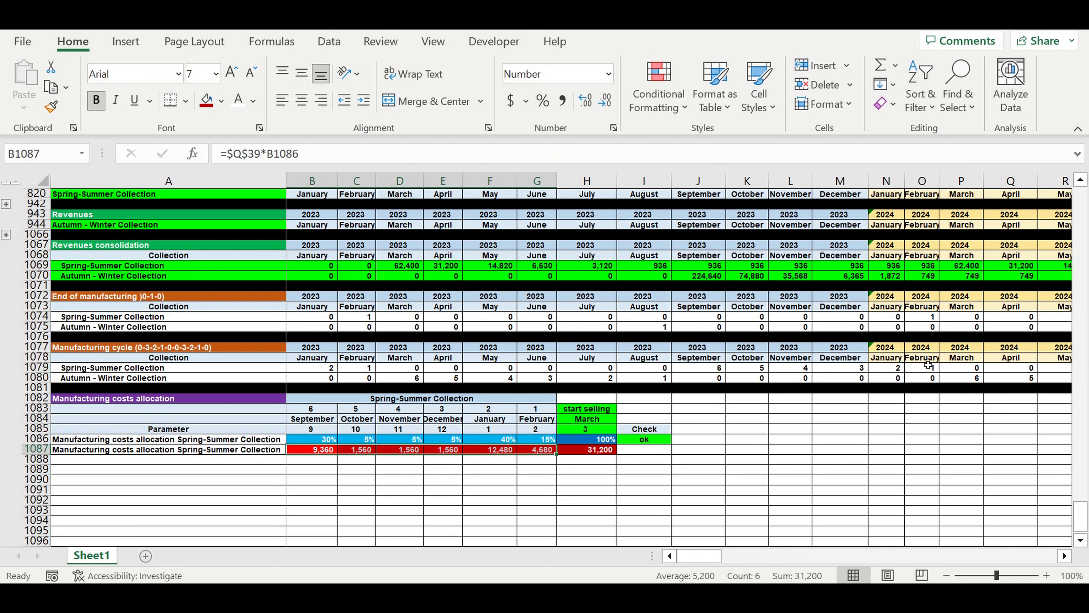
{"action": "left_click_drag", "start_coordinate": [928, 365], "coordinate": [719, 368]}
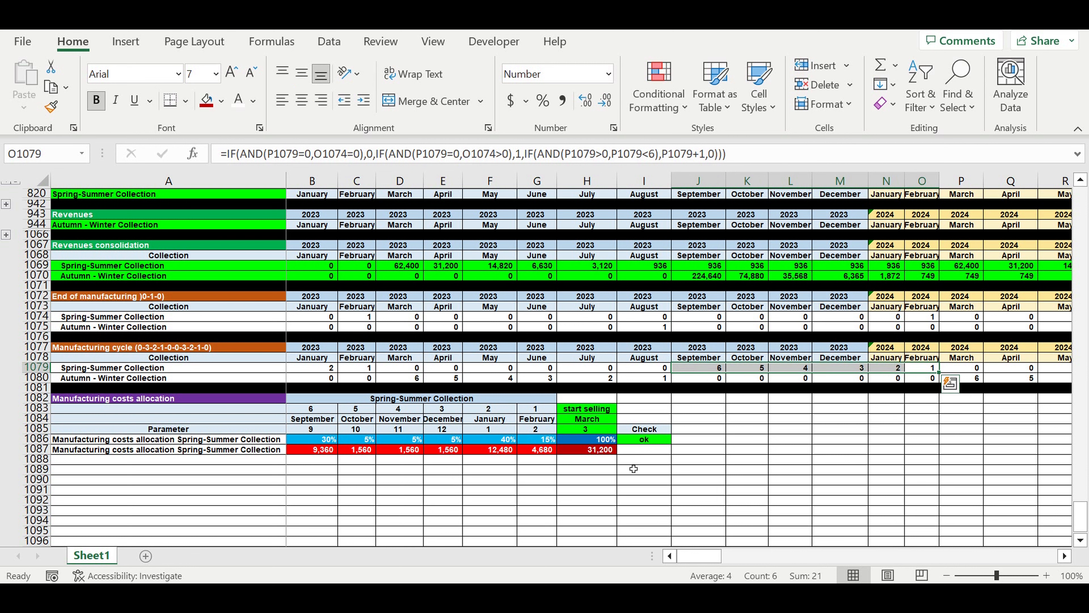
{"action": "left_click", "coordinate": [677, 491]}
Give the separator row A1088:I1088 below the Spring-Summer allocation block a gray fill.
{"action": "left_click_drag", "start_coordinate": [215, 459], "coordinate": [637, 459]}
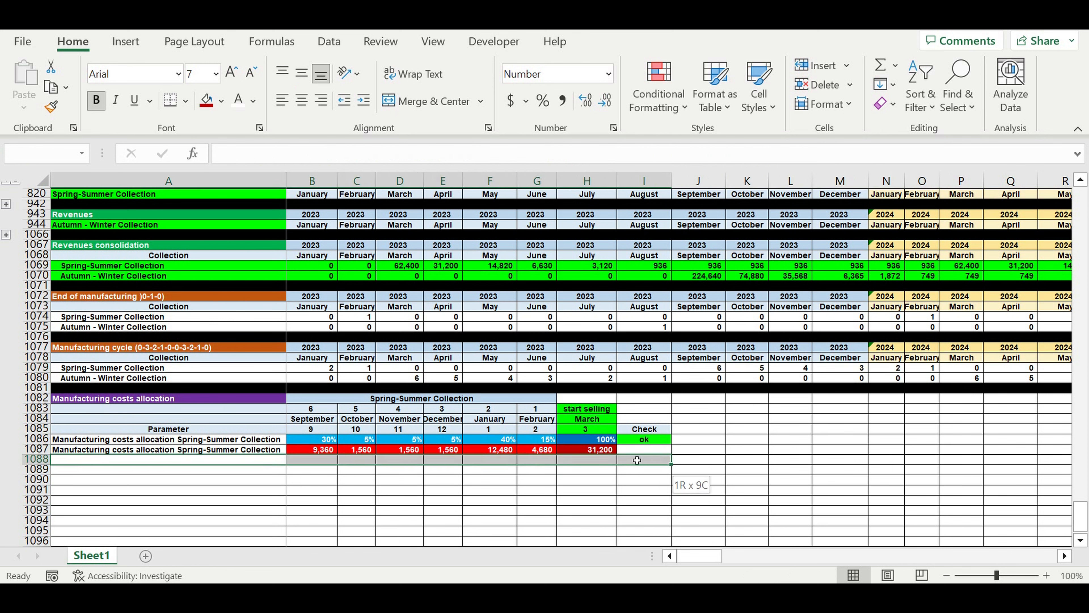
{"action": "left_click", "coordinate": [221, 101]}
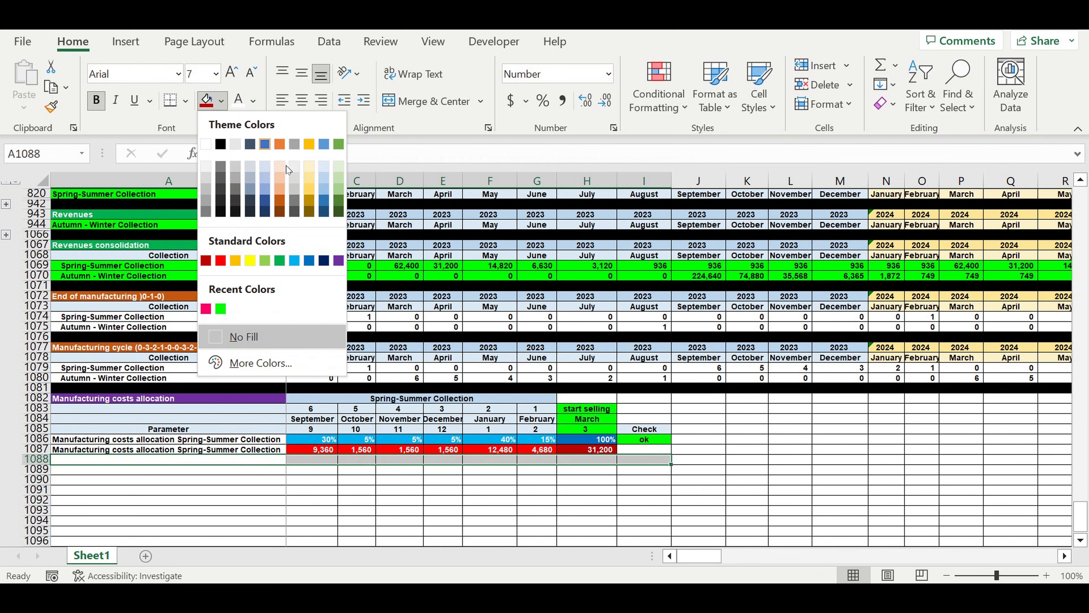
{"action": "left_click", "coordinate": [238, 176]}
{"action": "left_click", "coordinate": [790, 438]}
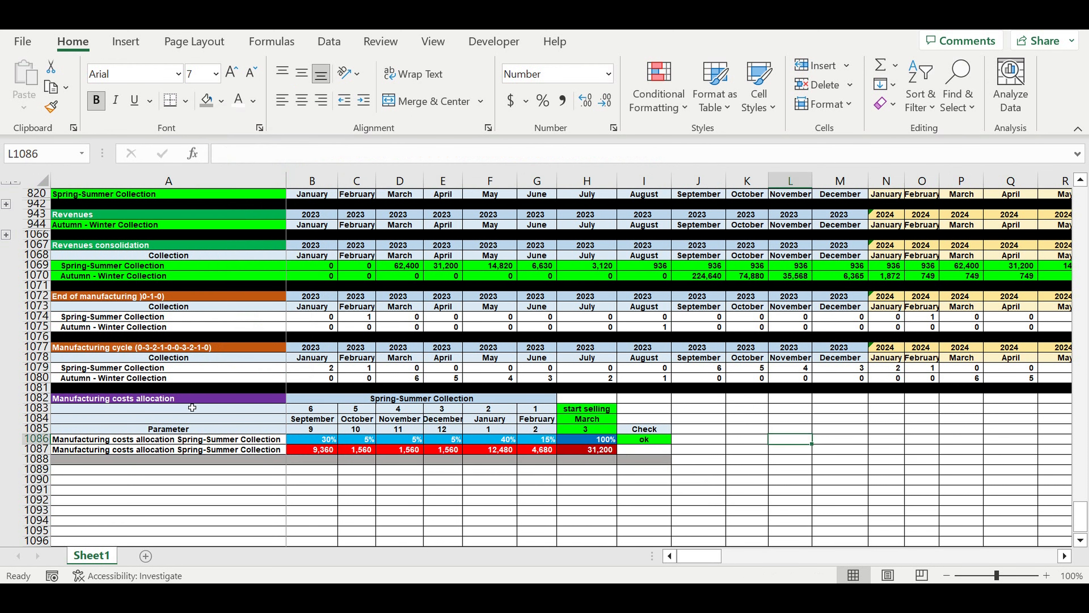
Copy the Spring-Summer allocation block A1082:I1087 and paste it below the gray separator, starting at A1089.
{"action": "left_click_drag", "start_coordinate": [193, 400], "coordinate": [630, 453]}
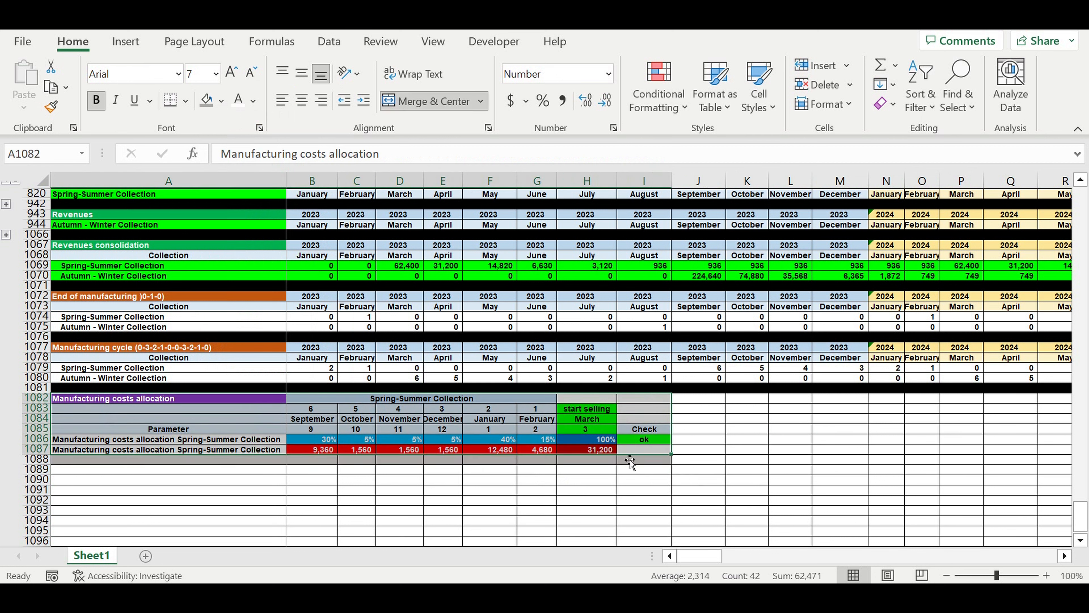
{"action": "key", "text": "ctrl+c"}
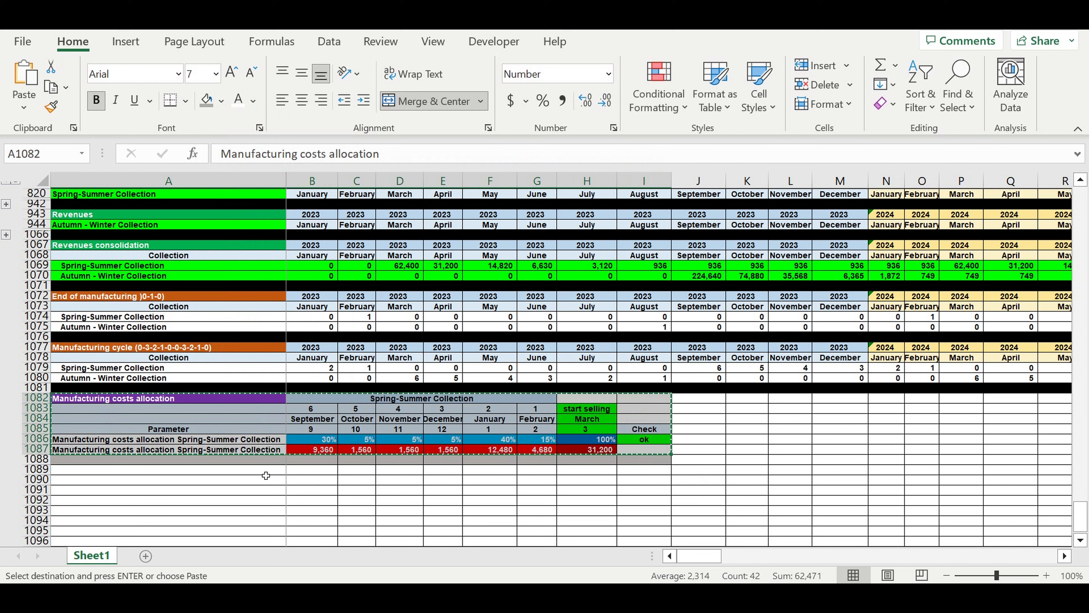
{"action": "left_click", "coordinate": [262, 473]}
{"action": "key", "text": "ctrl+v"}
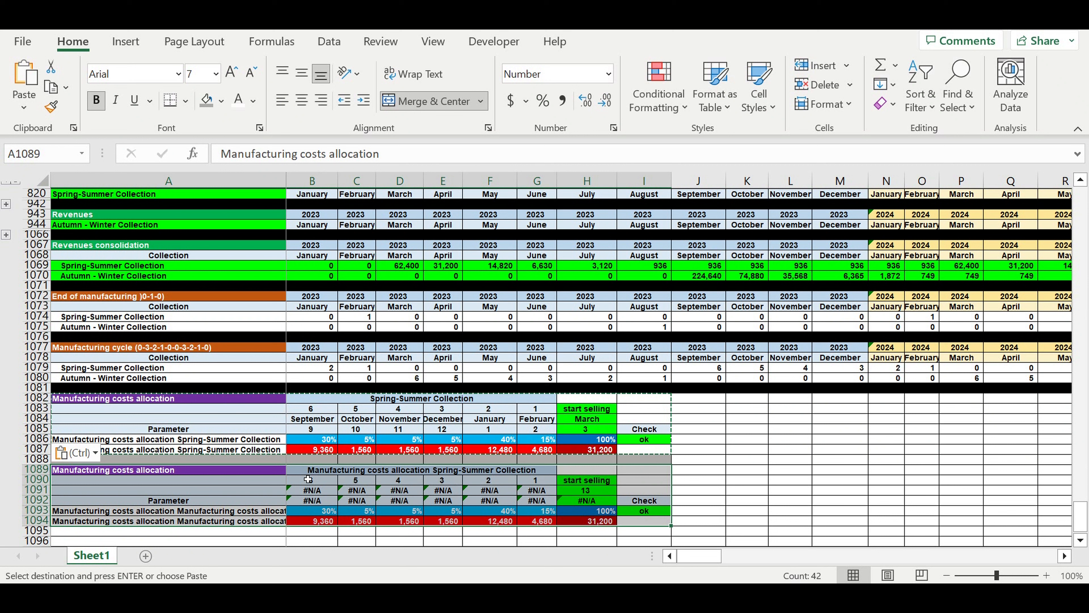
{"action": "left_click", "coordinate": [240, 490]}
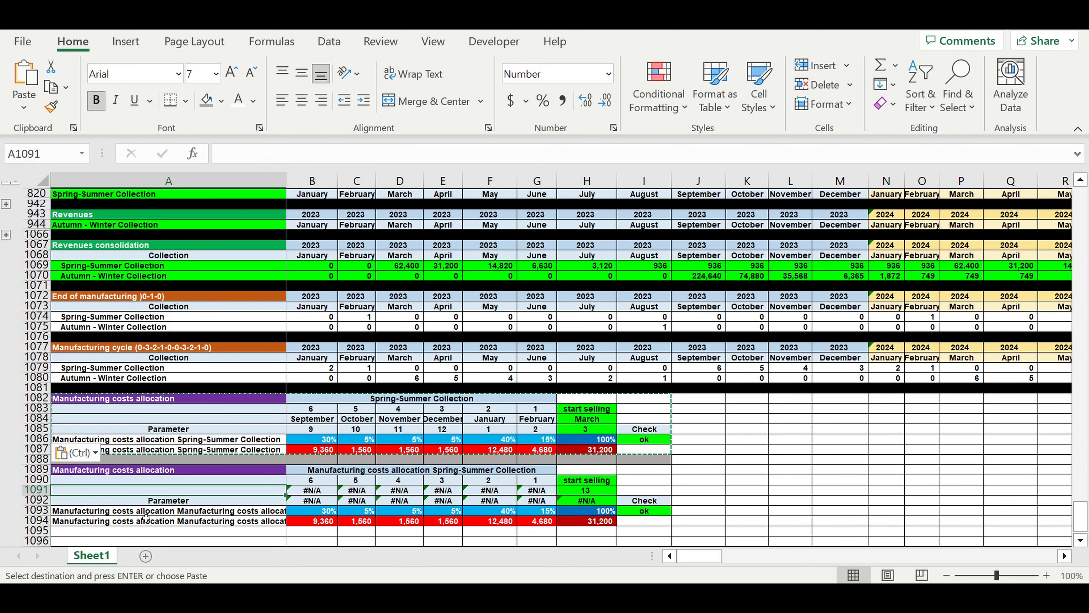
Link the copied block's merged collection heading in B1089 to the Autumn - Winter Collection label with =A1080.
{"action": "left_click", "coordinate": [341, 474]}
{"action": "type", "text": "="}
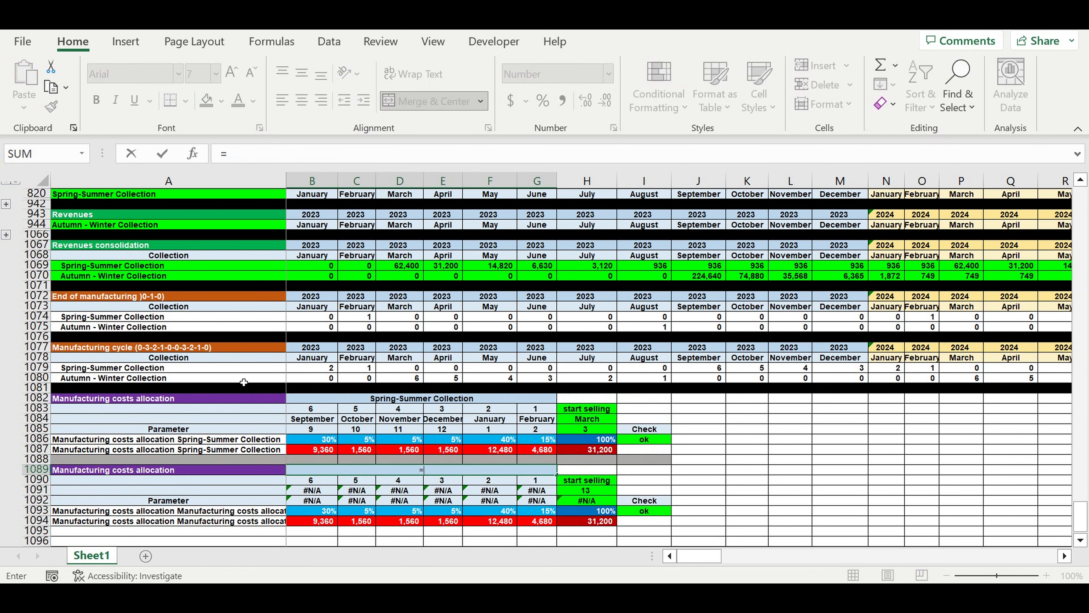
{"action": "left_click", "coordinate": [96, 381]}
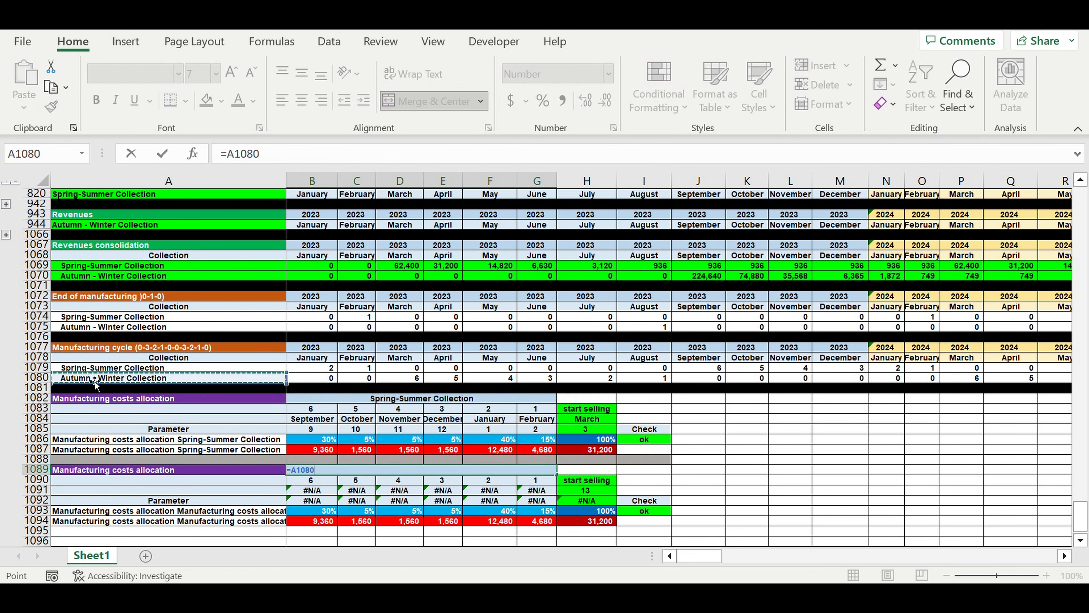
{"action": "key", "text": "Return"}
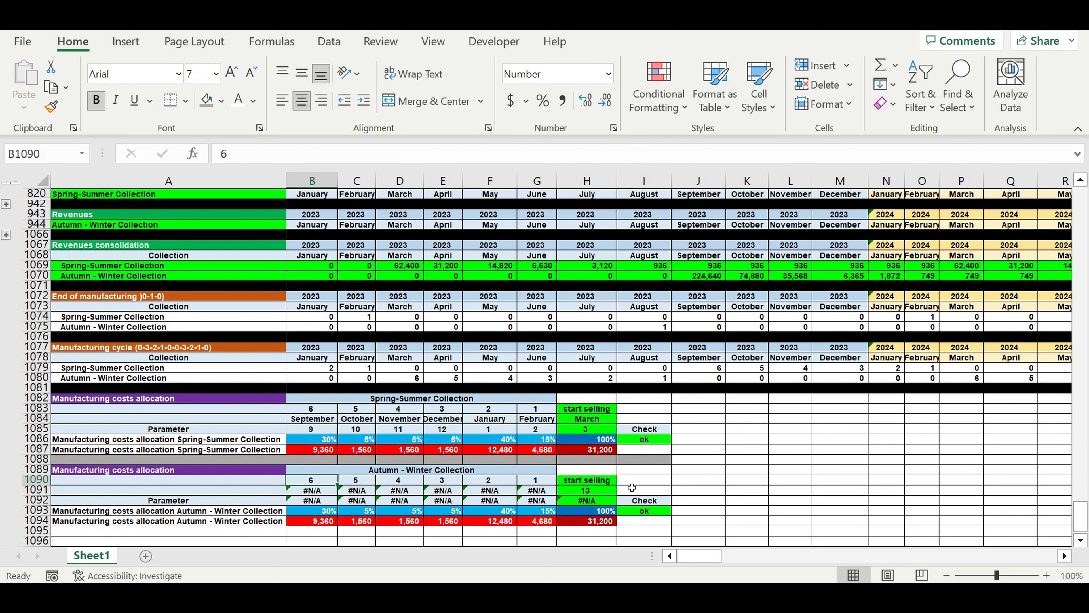
Link the start selling month in H1091 to the Autumn - Winter Collection's start selling cell with =B167.
{"action": "left_click", "coordinate": [597, 490]}
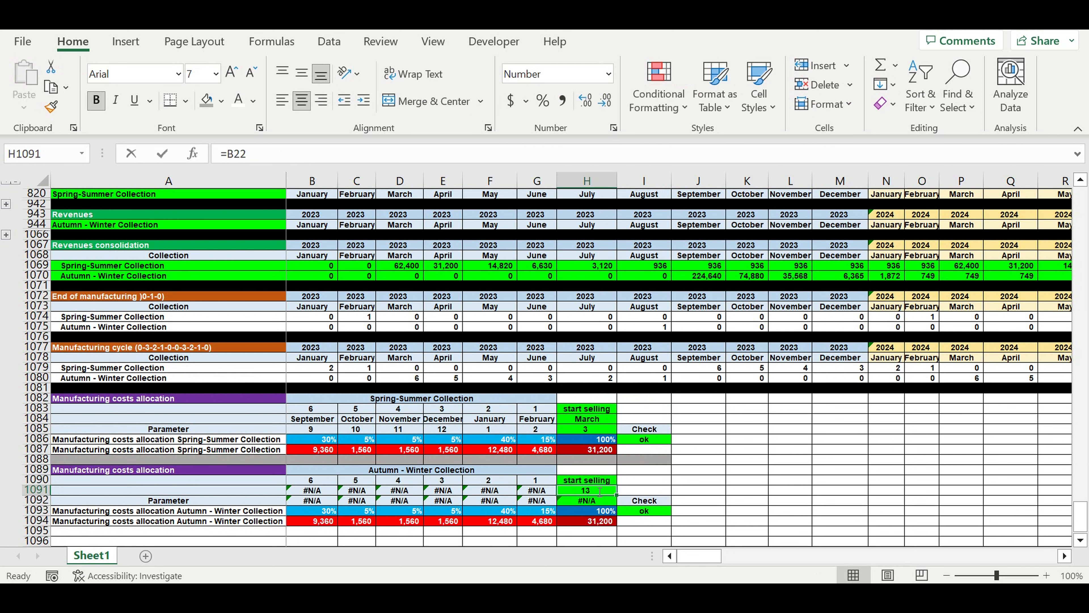
{"action": "type", "text": "="}
{"action": "scroll", "coordinate": [490, 408], "scroll_direction": "up", "scroll_amount": 20}
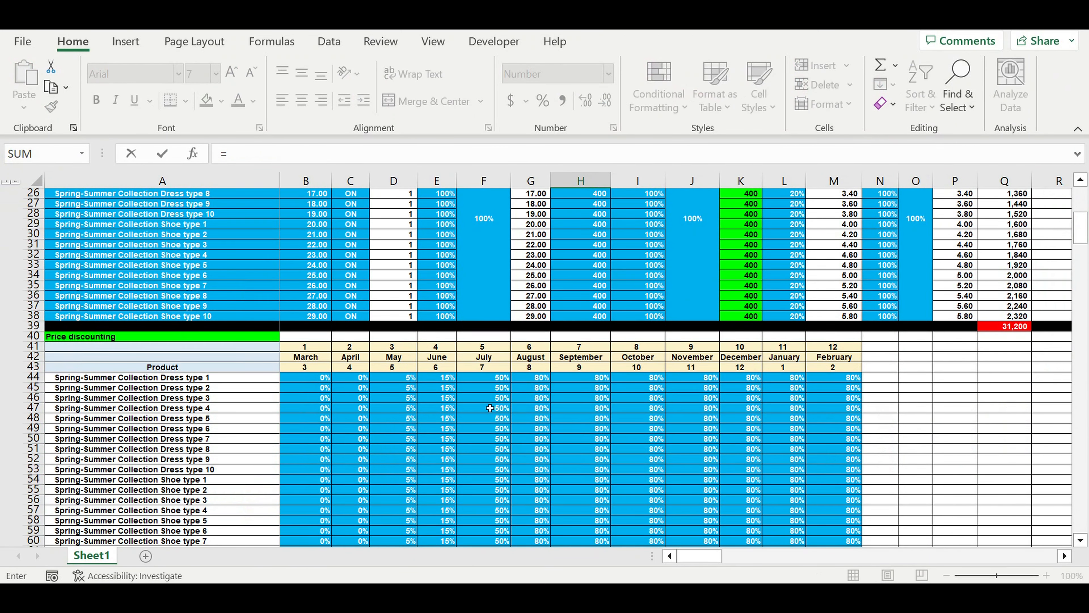
{"action": "scroll", "coordinate": [490, 407], "scroll_direction": "down", "scroll_amount": 20}
{"action": "scroll", "coordinate": [490, 407], "scroll_direction": "down", "scroll_amount": 14}
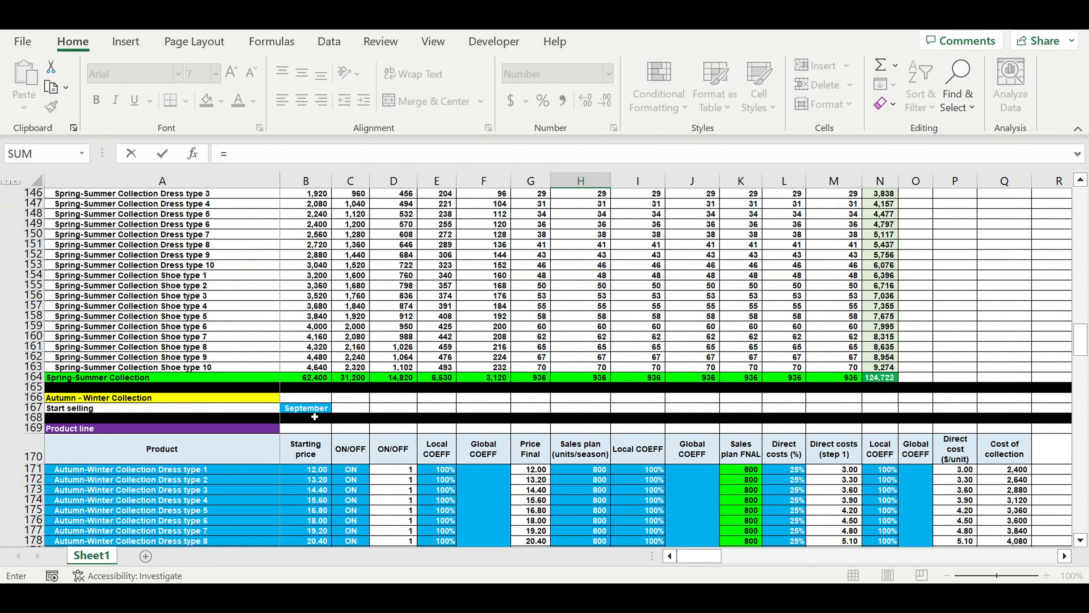
{"action": "left_click", "coordinate": [328, 411]}
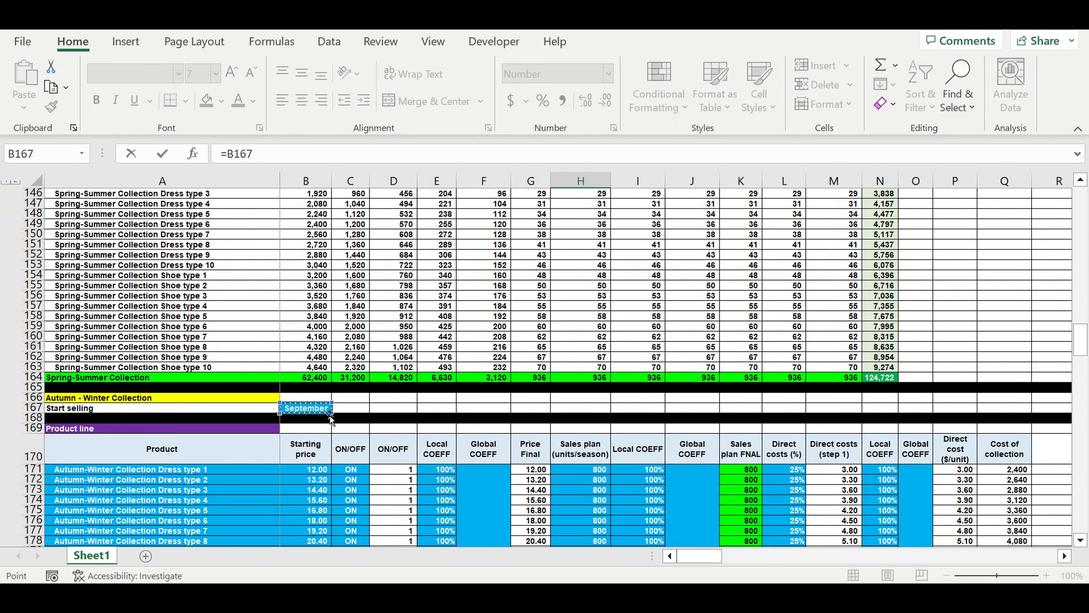
{"action": "key", "text": "Return"}
{"action": "scroll", "coordinate": [443, 479], "scroll_direction": "down", "scroll_amount": 3}
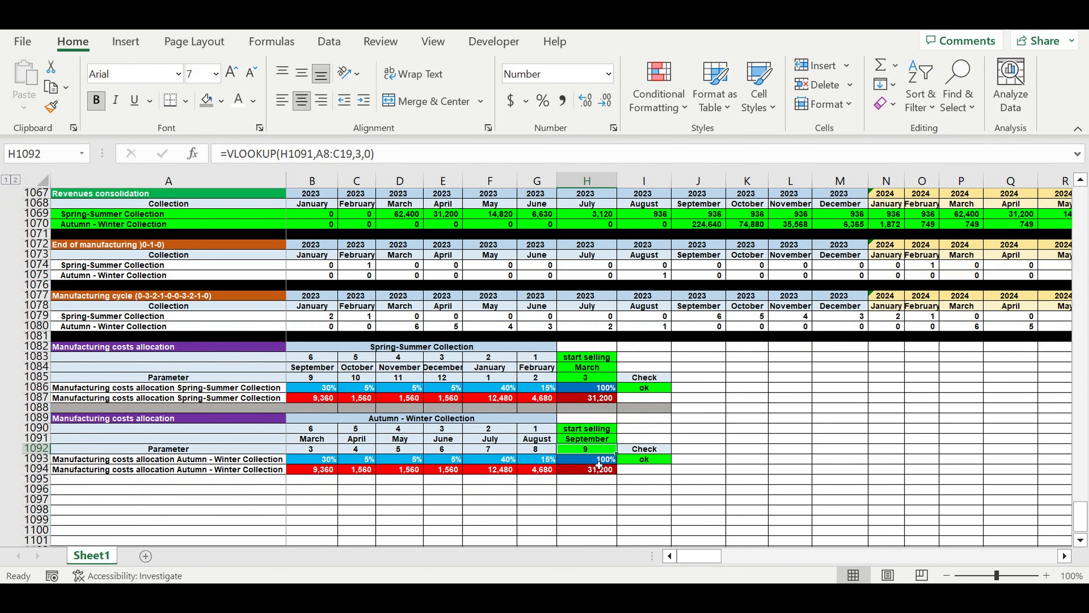
{"action": "left_click", "coordinate": [539, 440]}
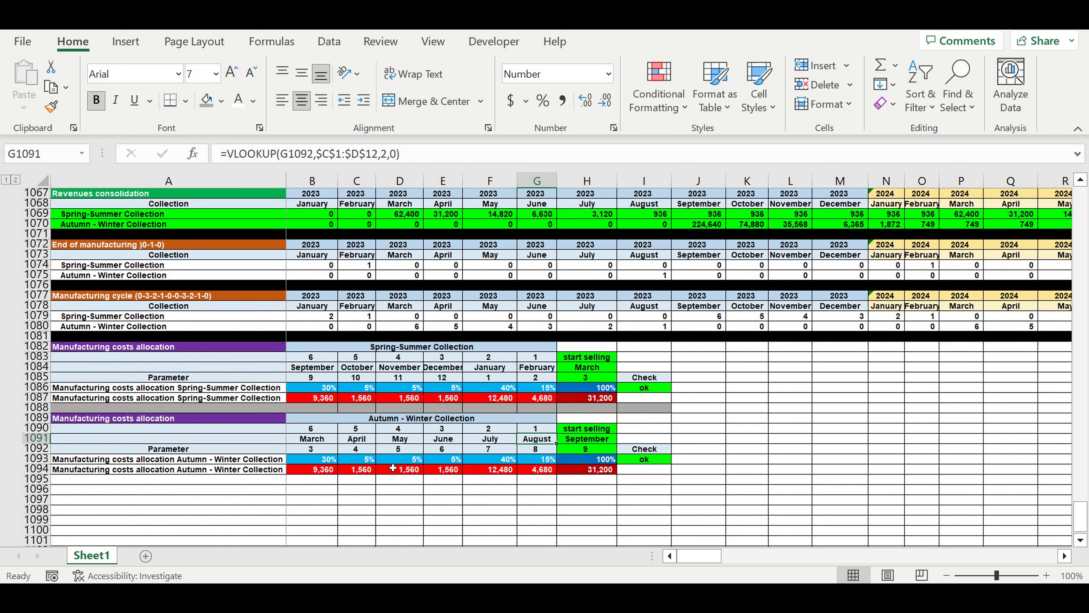
Reset the Autumn-Winter allocation percentages to 0% in B1093 and fill the value across to G1093.
{"action": "left_click", "coordinate": [316, 461]}
{"action": "type", "text": "0"}
{"action": "key", "text": "Return"}
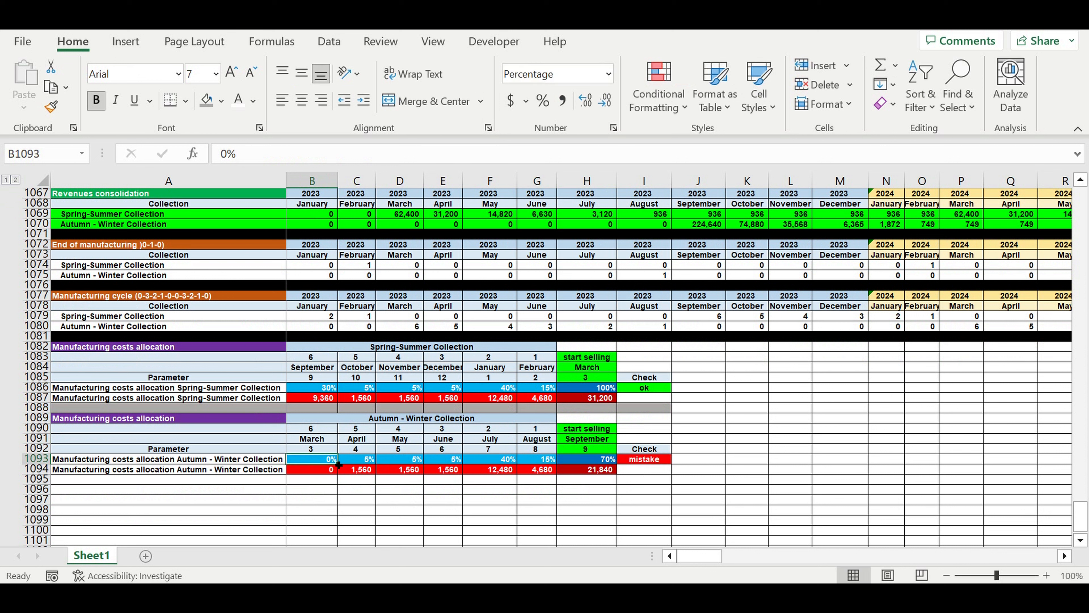
{"action": "left_click_drag", "start_coordinate": [337, 464], "coordinate": [568, 478]}
{"action": "left_click", "coordinate": [494, 503]}
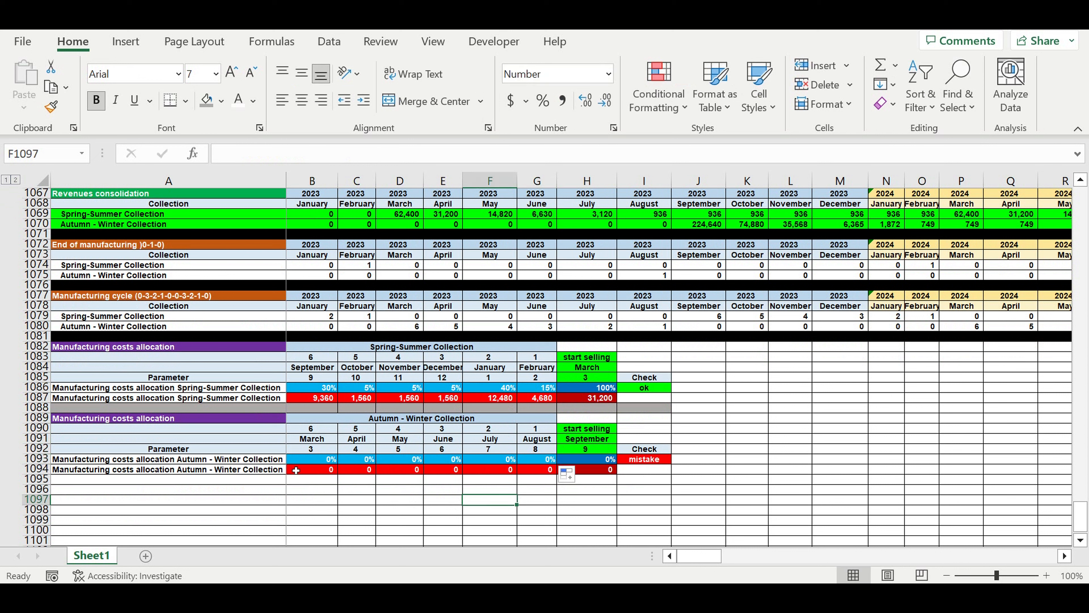
Inspect the formula in A1093 that builds the Autumn-Winter allocation row label.
{"action": "left_click", "coordinate": [172, 462]}
{"action": "left_click", "coordinate": [317, 459]}
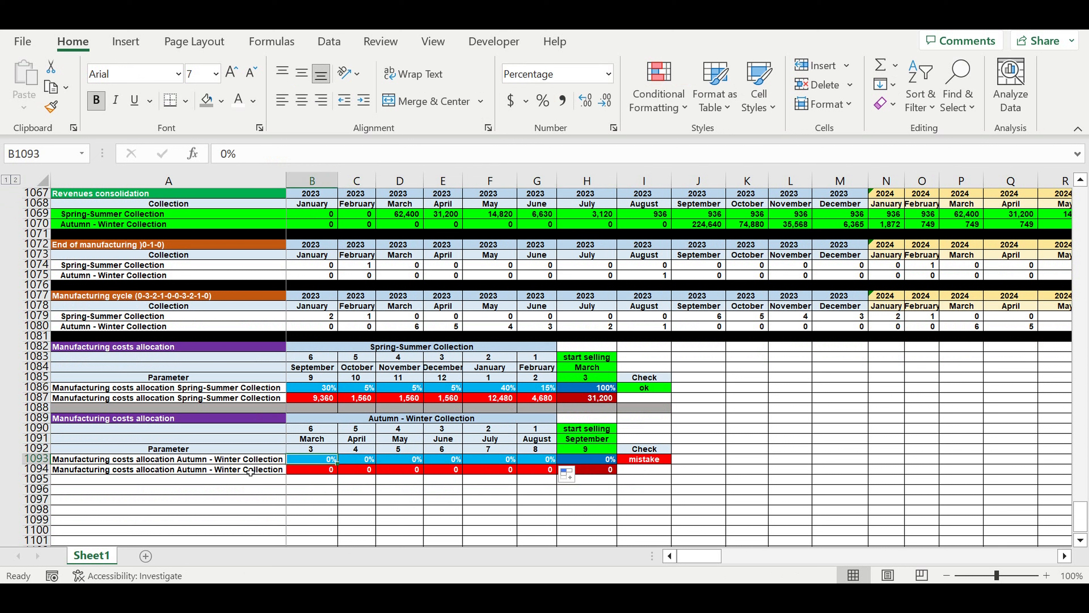
{"action": "left_click", "coordinate": [256, 459]}
{"action": "left_click", "coordinate": [317, 158]}
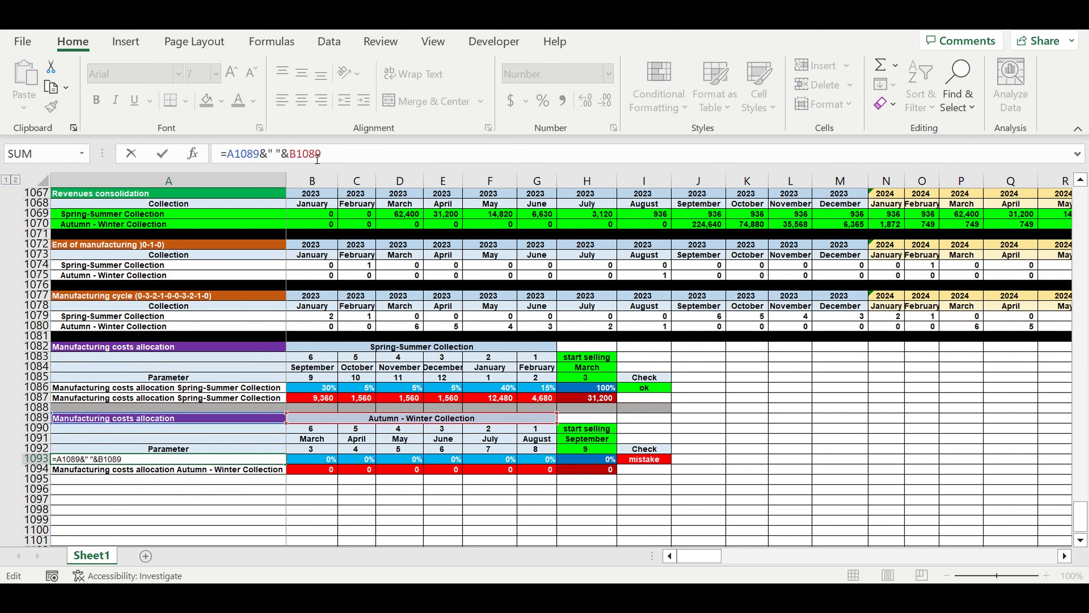
{"action": "key", "text": "Return"}
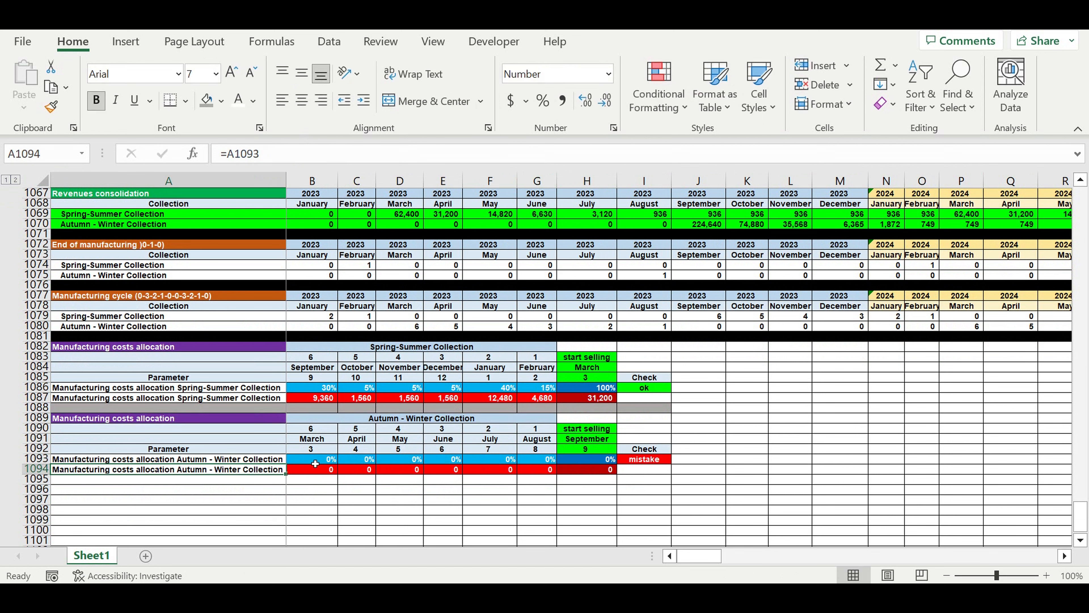
Enter the Autumn-Winter allocation percentages 50%, 10%, 5%, 5%, 20% and 10% in B1093 through G1093.
{"action": "left_click", "coordinate": [315, 463]}
{"action": "type", "text": "50"}
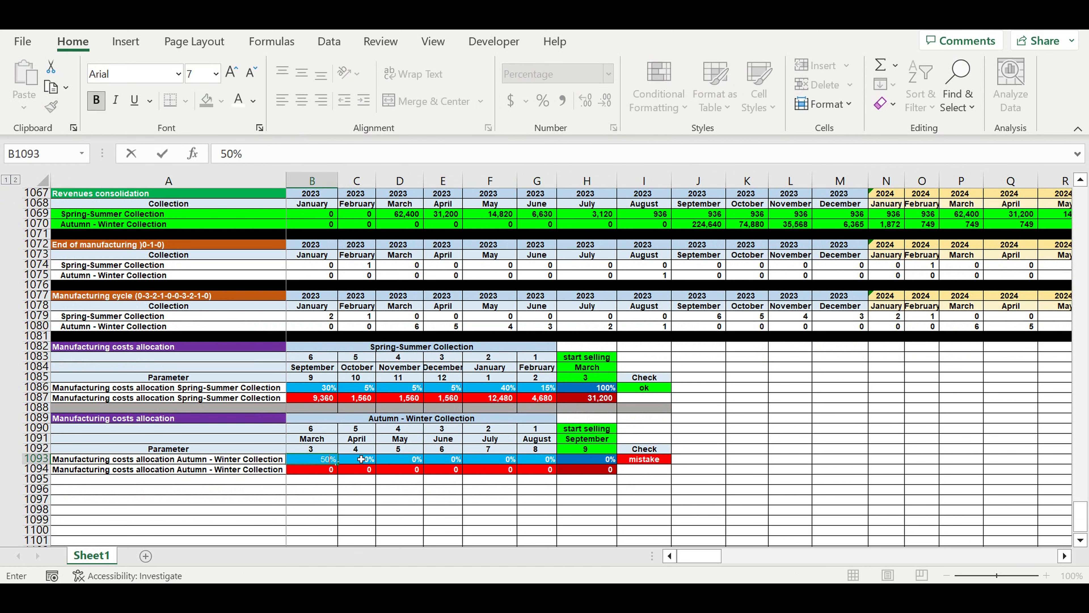
{"action": "left_click", "coordinate": [361, 459]}
{"action": "type", "text": "10"}
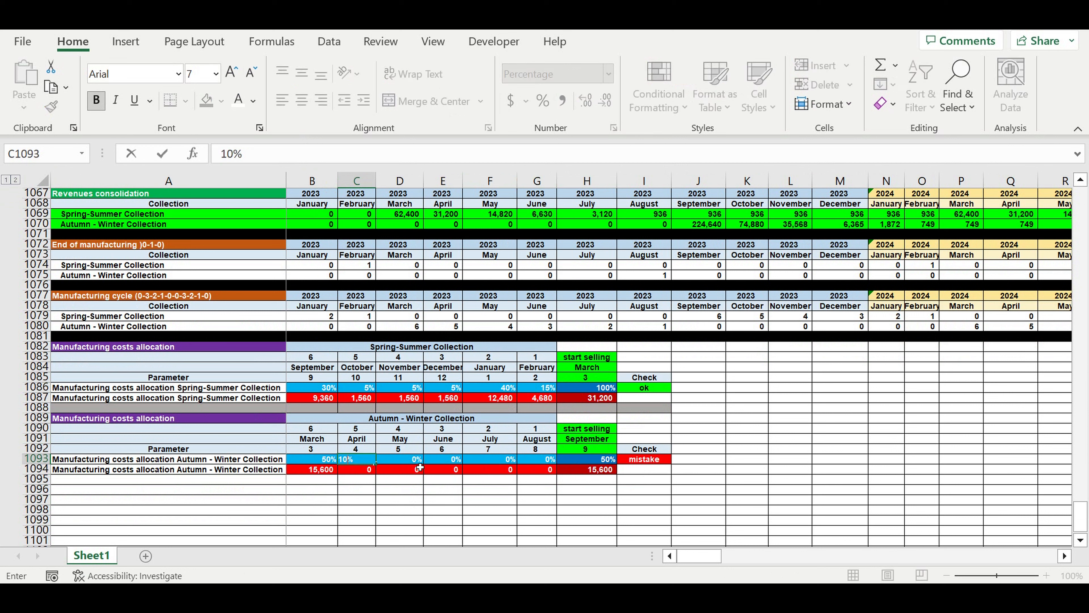
{"action": "left_click", "coordinate": [415, 463]}
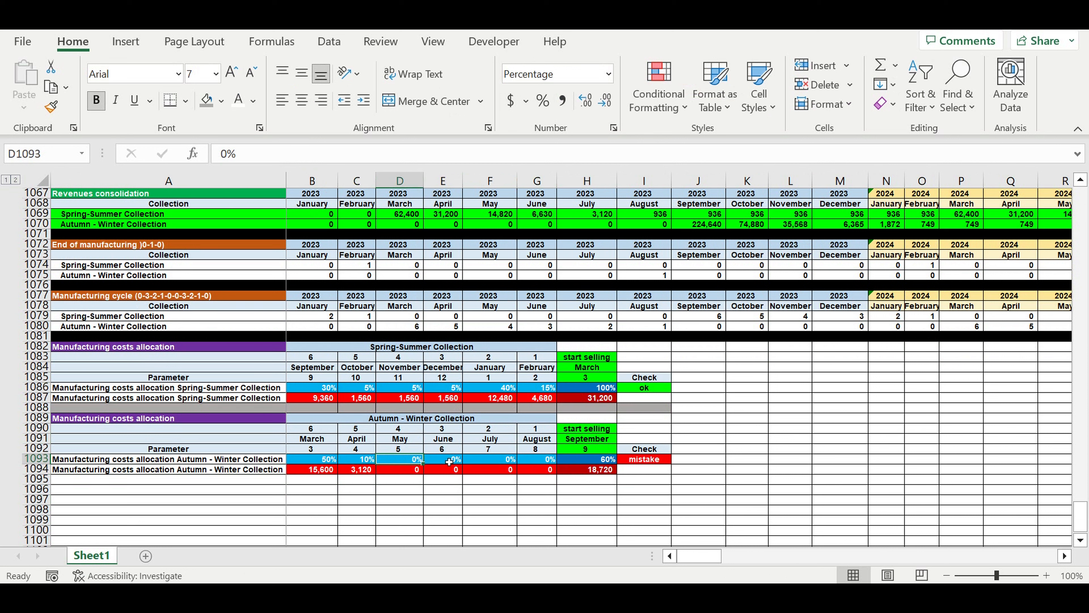
{"action": "type", "text": "5"}
{"action": "left_click", "coordinate": [449, 462]}
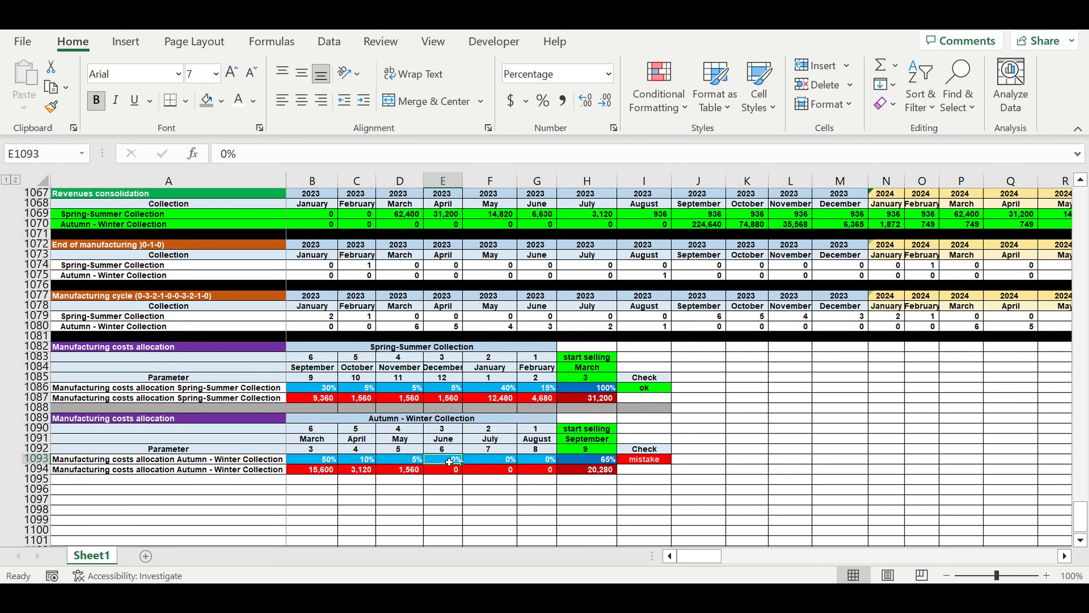
{"action": "type", "text": "5"}
{"action": "key", "text": "Tab"}
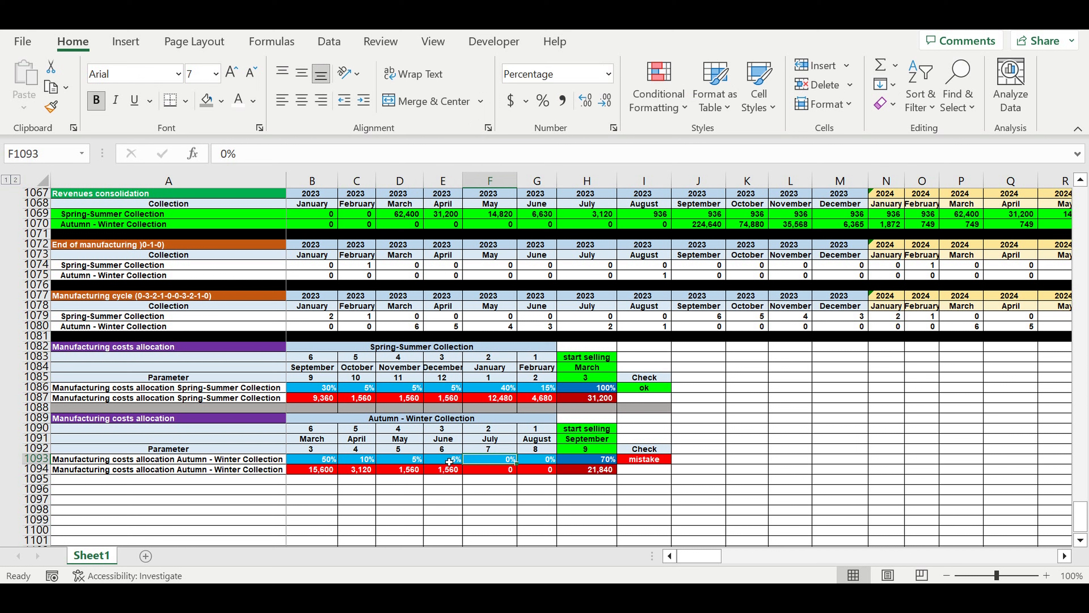
{"action": "type", "text": "20"}
{"action": "key", "text": "Tab"}
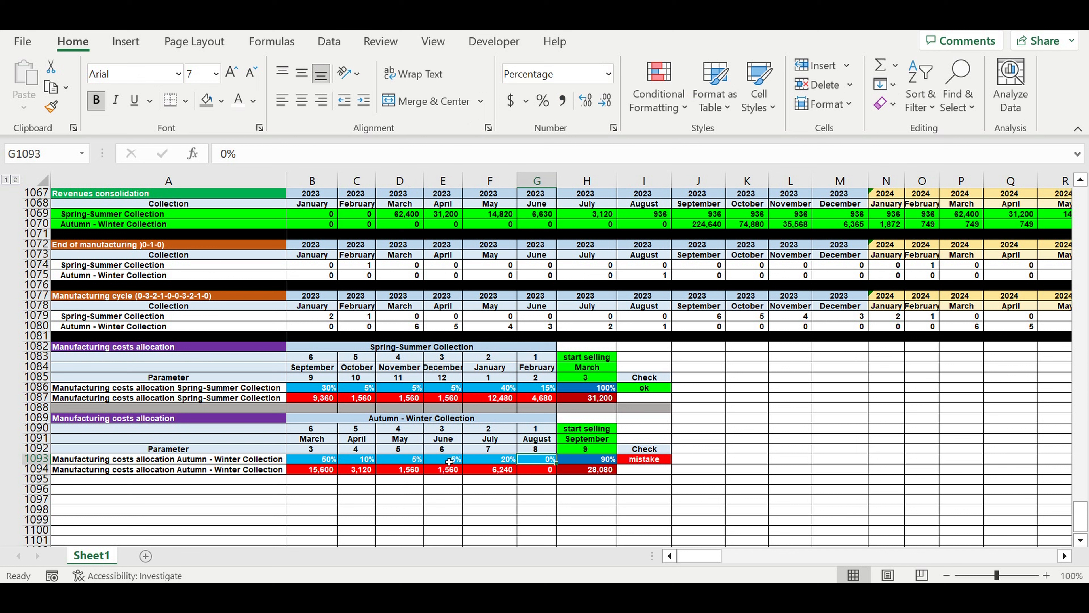
{"action": "type", "text": "1"}
{"action": "type", "text": "0"}
{"action": "key", "text": "Return"}
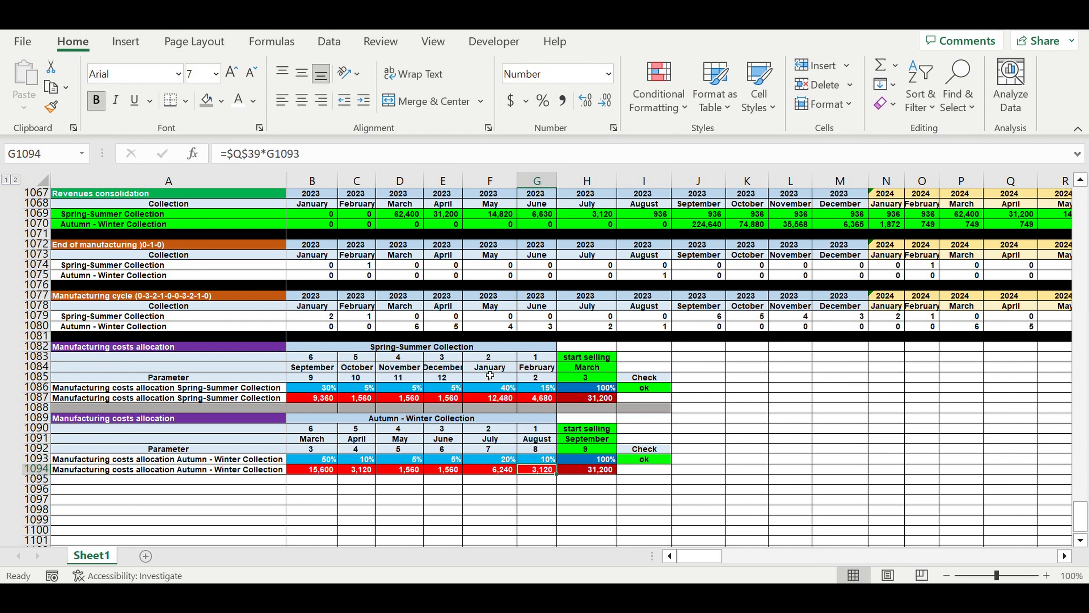
Replace the $Q$39 reference in B1094's formula with the Autumn-Winter total cost of collection in Q191.
{"action": "left_click", "coordinate": [313, 472]}
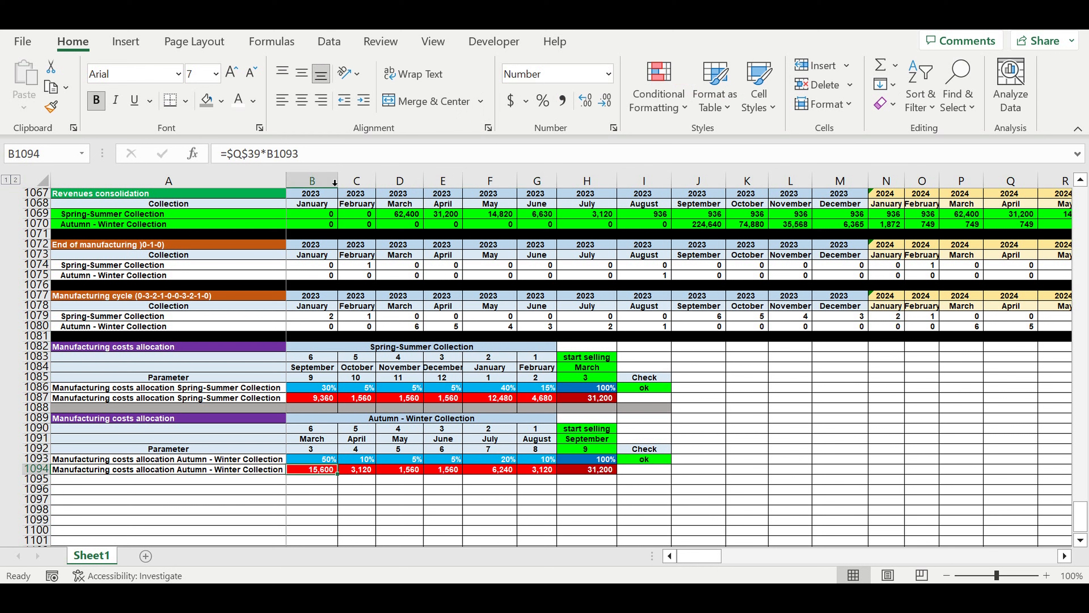
{"action": "left_click", "coordinate": [316, 163]}
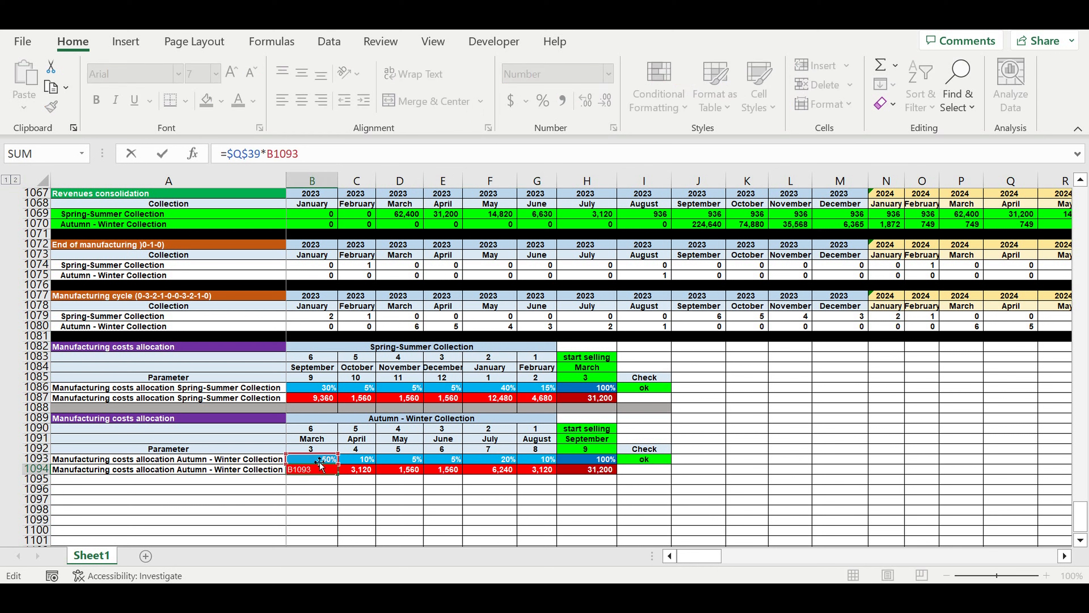
{"action": "left_click_drag", "start_coordinate": [227, 153], "coordinate": [266, 165]}
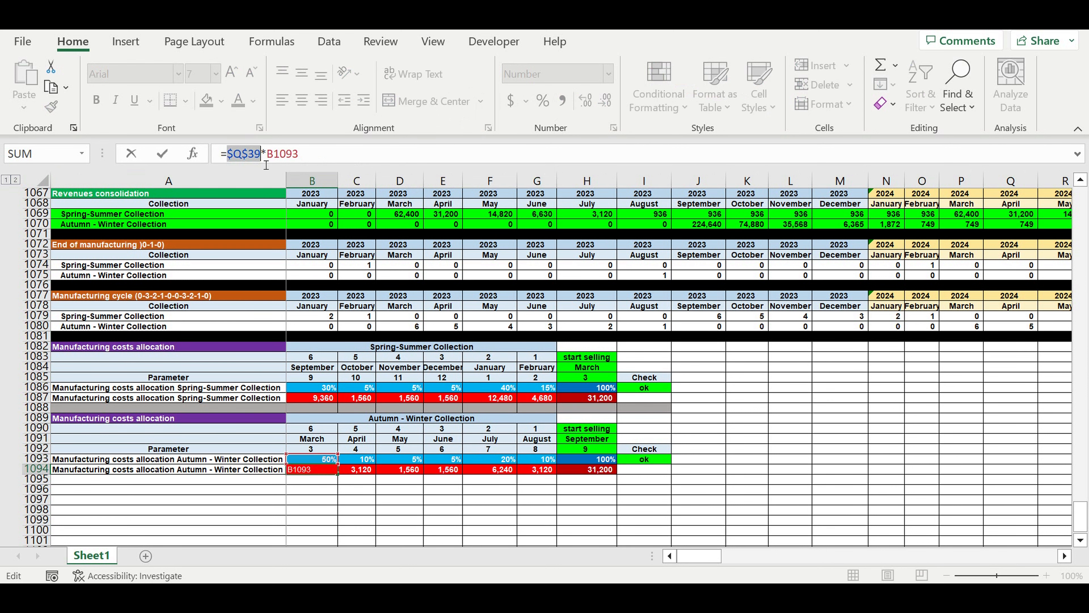
{"action": "key", "text": "BackSpace"}
{"action": "left_click_drag", "start_coordinate": [1080, 518], "coordinate": [1081, 193]}
{"action": "scroll", "coordinate": [121, 345], "scroll_direction": "down", "scroll_amount": 2}
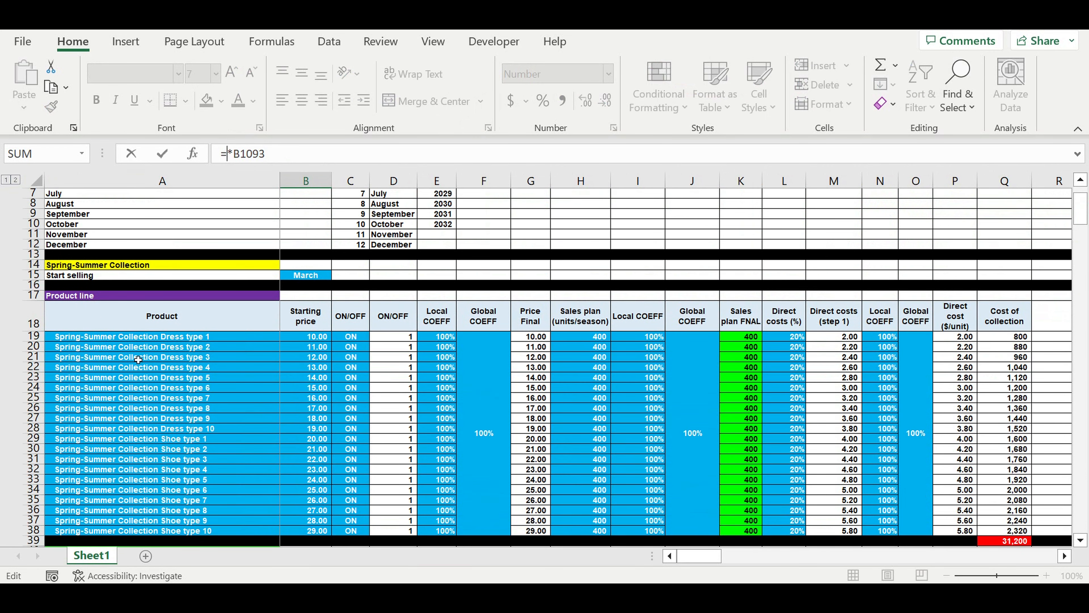
{"action": "scroll", "coordinate": [139, 360], "scroll_direction": "down", "scroll_amount": 7}
{"action": "scroll", "coordinate": [368, 397], "scroll_direction": "up", "scroll_amount": 3}
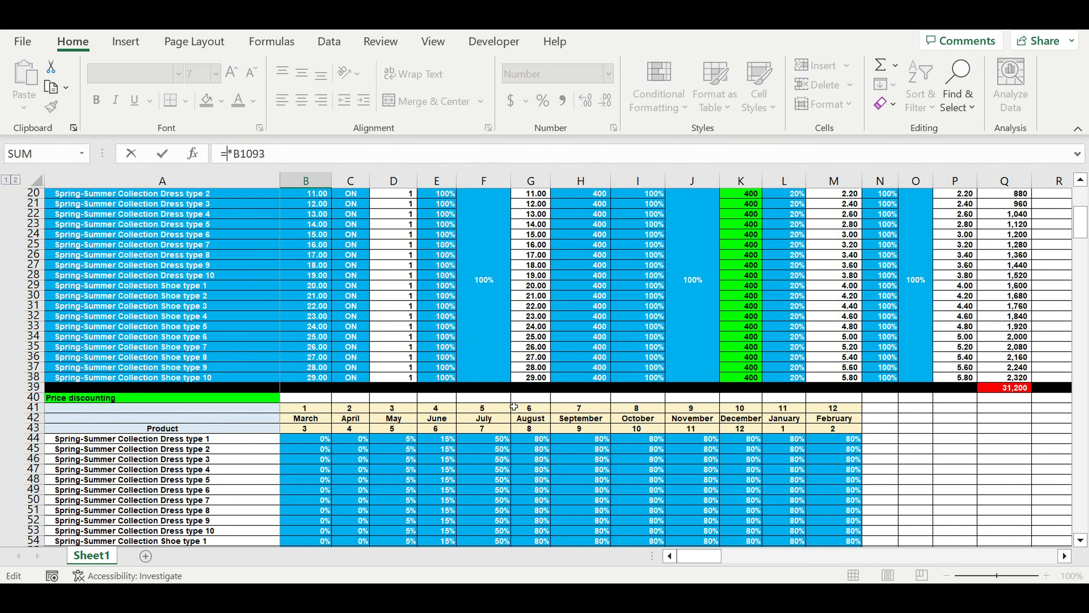
{"action": "scroll", "coordinate": [514, 407], "scroll_direction": "up", "scroll_amount": 2}
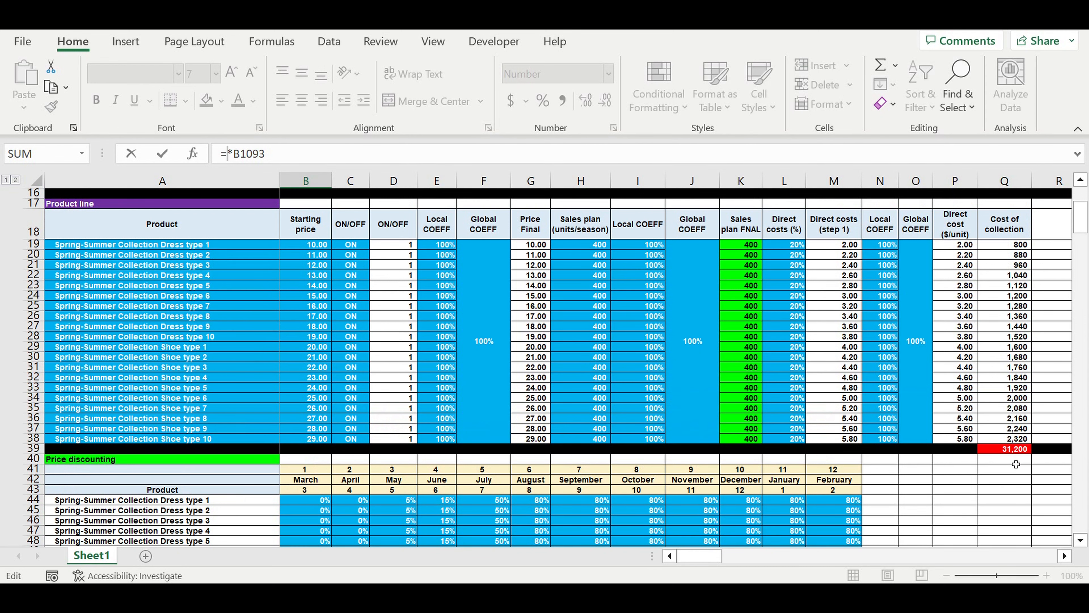
{"action": "scroll", "coordinate": [1016, 464], "scroll_direction": "down", "scroll_amount": 20}
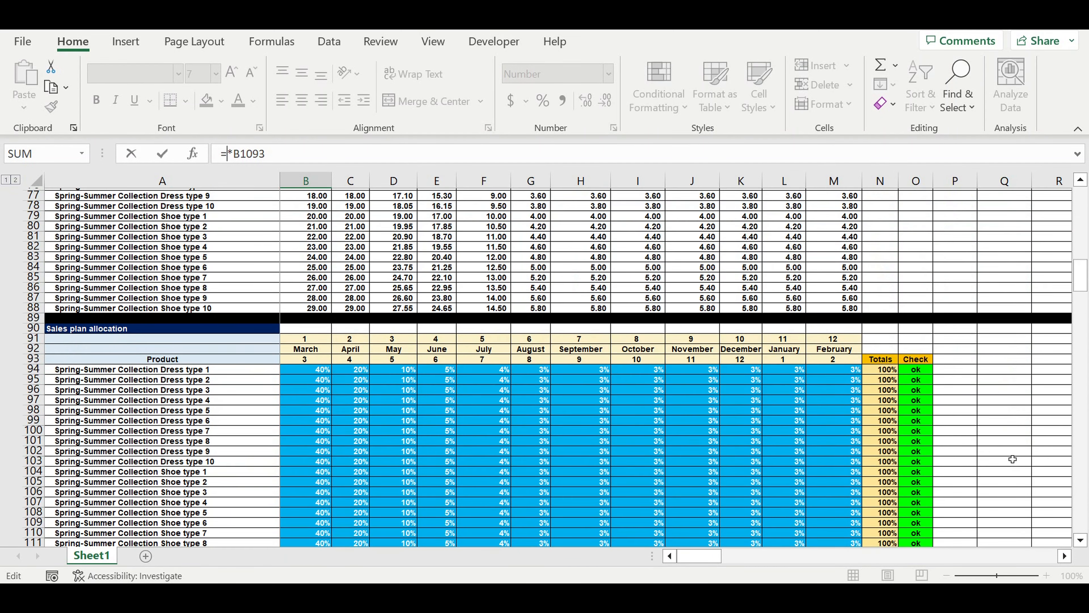
{"action": "scroll", "coordinate": [1012, 459], "scroll_direction": "down", "scroll_amount": 14}
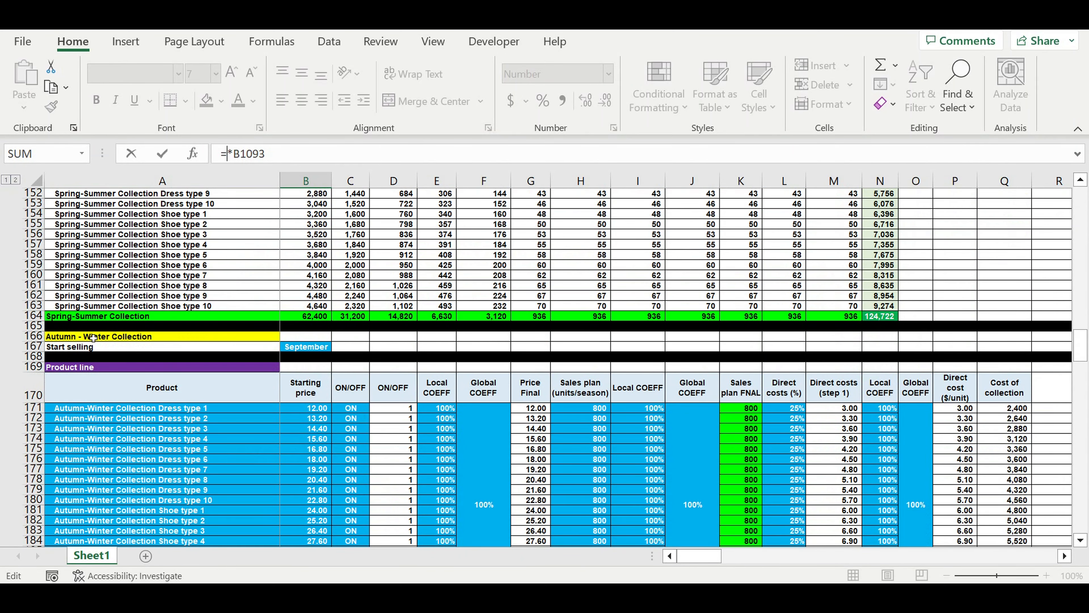
{"action": "scroll", "coordinate": [287, 376], "scroll_direction": "down", "scroll_amount": 6}
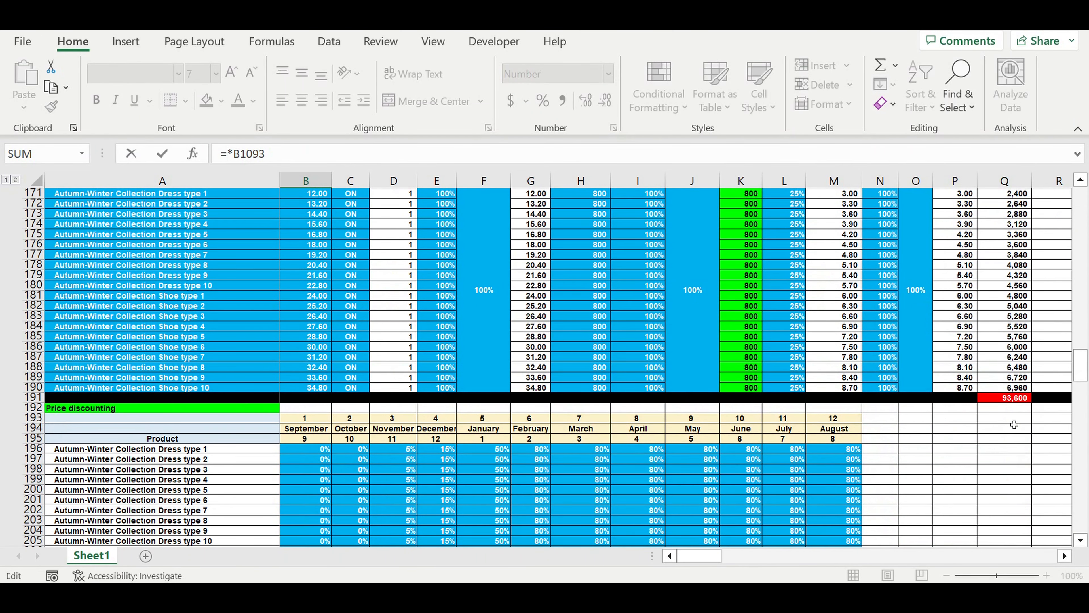
{"action": "left_click", "coordinate": [1021, 399]}
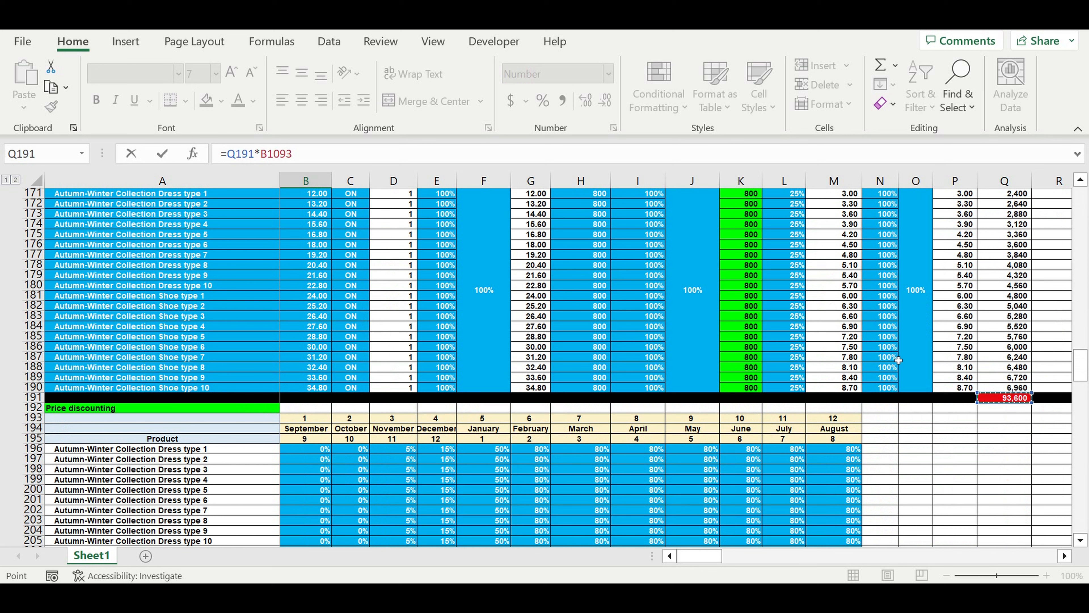
Make the Q191 reference absolute so B1094 reads =$Q$191*B1093, and fill the formula across to G1094.
{"action": "left_click", "coordinate": [305, 167]}
{"action": "type", "text": "$"}
{"action": "left_click", "coordinate": [244, 165]}
{"action": "type", "text": "$"}
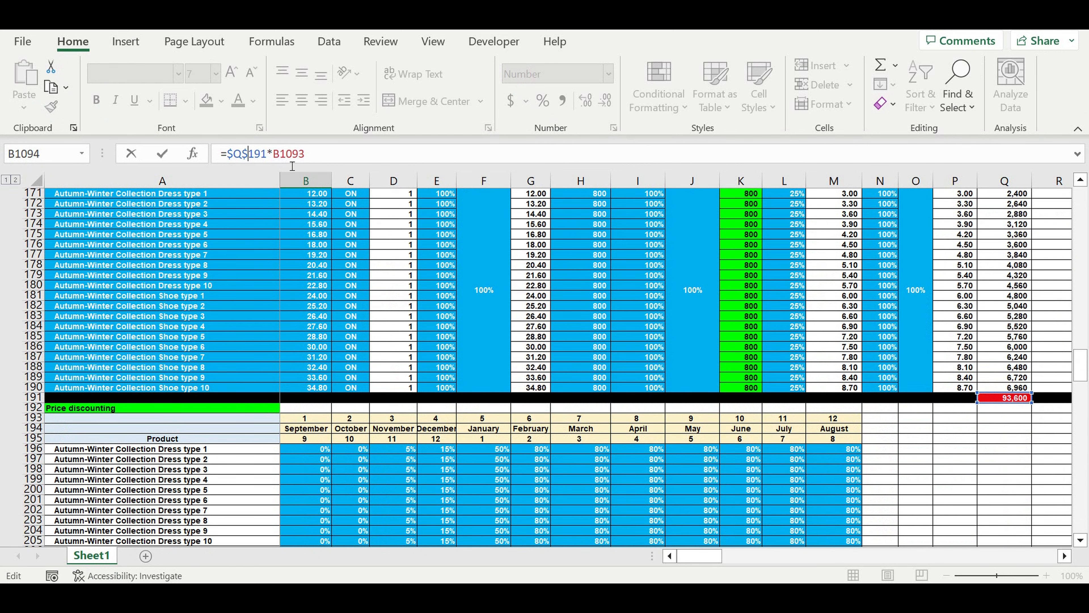
{"action": "key", "text": "ctrl+Return"}
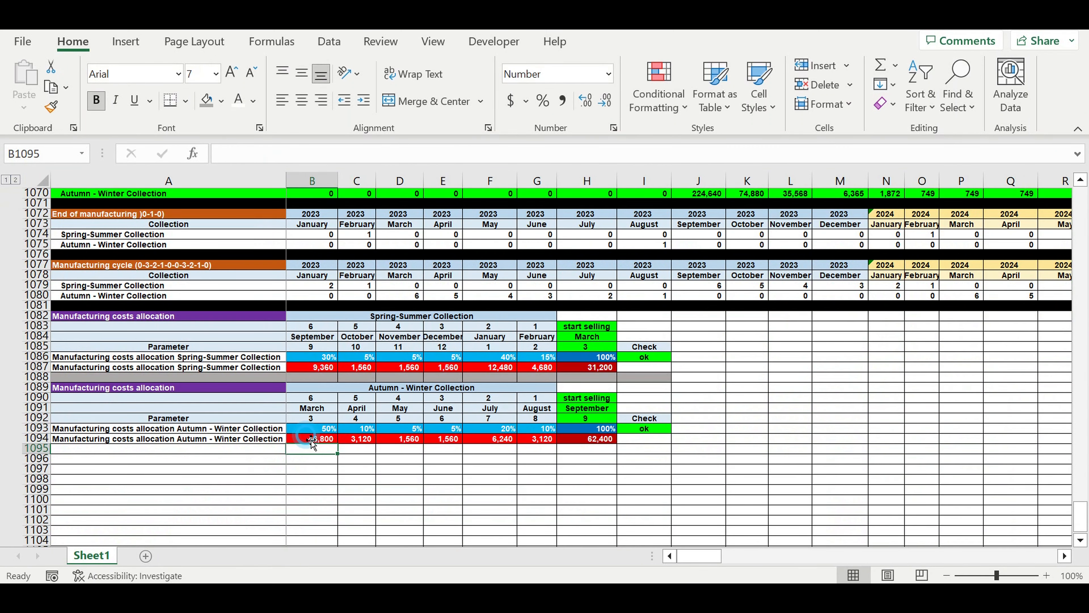
{"action": "left_click_drag", "start_coordinate": [338, 442], "coordinate": [536, 444]}
{"action": "left_click", "coordinate": [617, 489]}
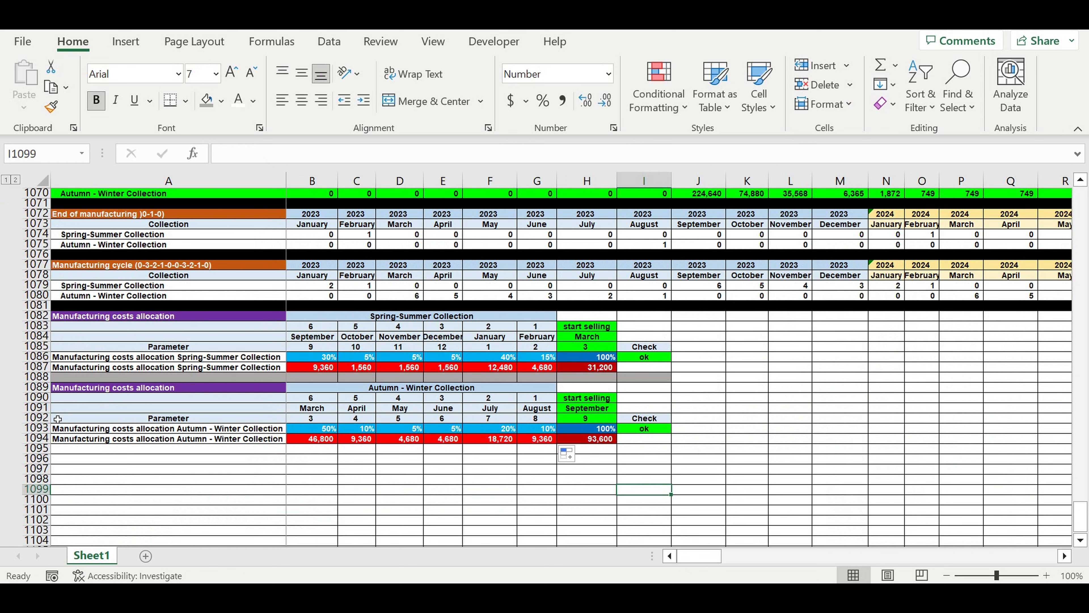
Fill row 1095 below the Autumn-Winter allocation block with black as a separator.
{"action": "left_click", "coordinate": [37, 447]}
{"action": "left_click", "coordinate": [222, 100]}
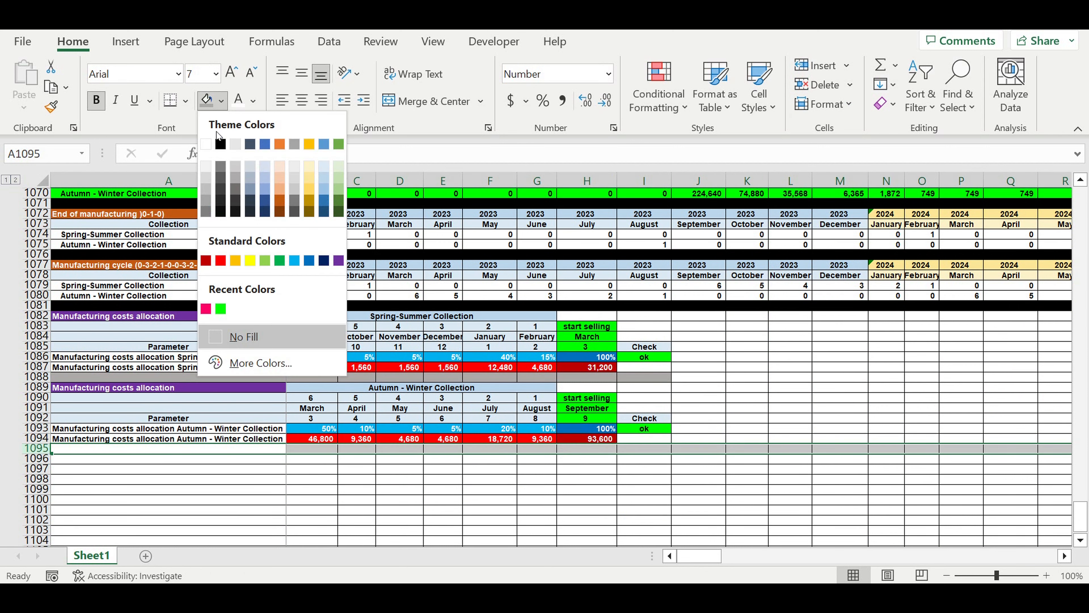
{"action": "left_click", "coordinate": [220, 145]}
{"action": "left_click", "coordinate": [182, 493]}
Indent the allocation row labels in A1086:A1087 and A1093:A1094, and autofit the width of column A.
{"action": "left_click_drag", "start_coordinate": [144, 357], "coordinate": [144, 369]}
{"action": "left_click", "coordinate": [144, 430], "text": "ctrl"}
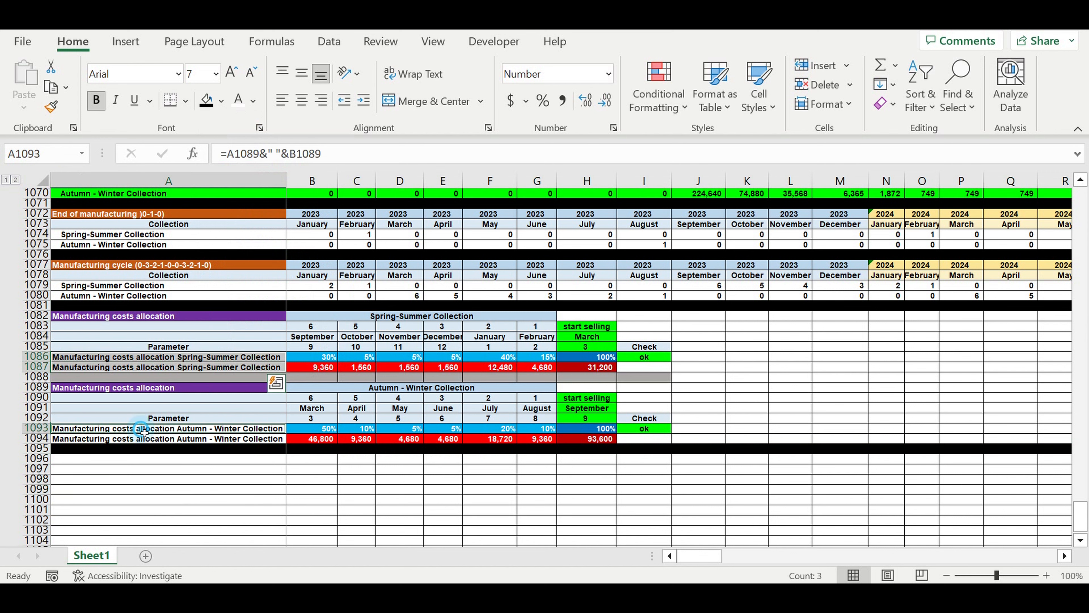
{"action": "left_click_drag", "start_coordinate": [143, 431], "coordinate": [144, 438]}
{"action": "left_click", "coordinate": [364, 99]}
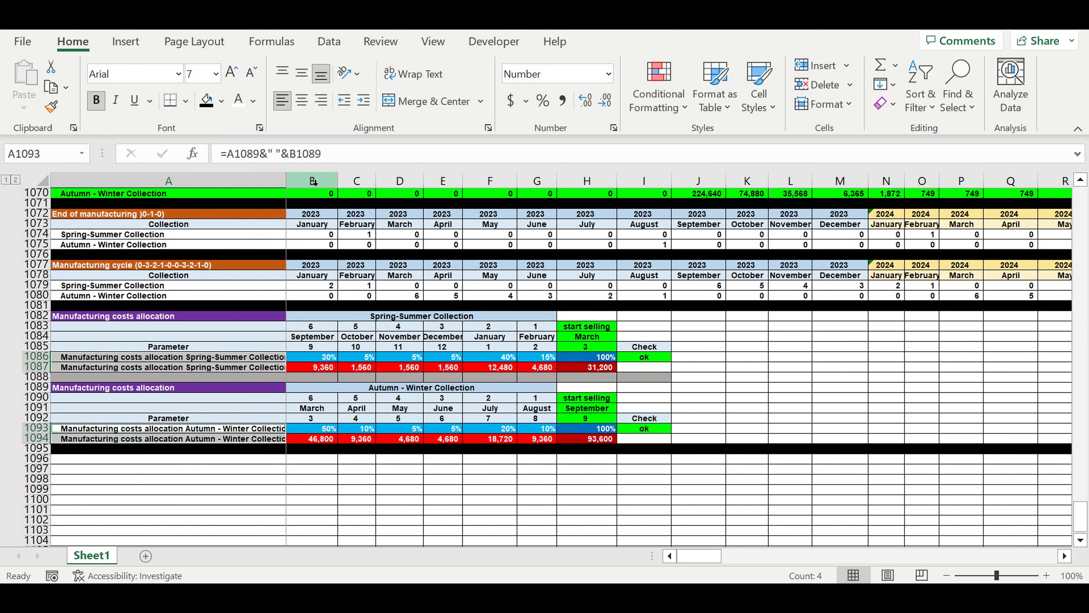
{"action": "double_click", "coordinate": [288, 185]}
{"action": "left_click", "coordinate": [343, 512]}
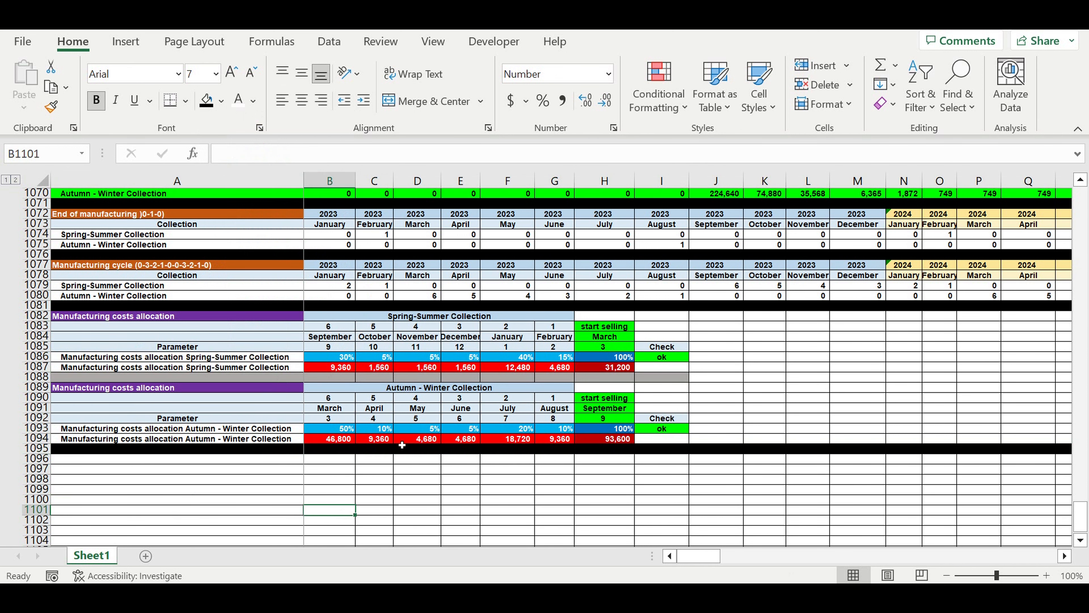
Review the monthly cost amounts in rows 1087 and 1094 against the Autumn-Winter manufacturing cycle numbers in row 1080.
{"action": "left_click_drag", "start_coordinate": [330, 367], "coordinate": [554, 368]}
{"action": "left_click_drag", "start_coordinate": [322, 439], "coordinate": [570, 445]}
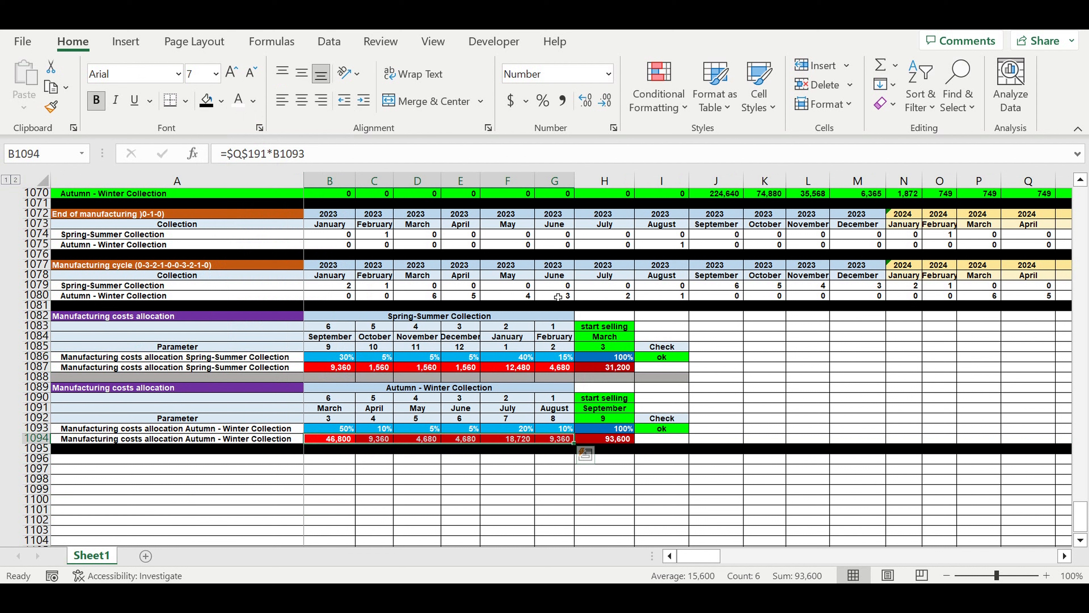
{"action": "left_click", "coordinate": [677, 295]}
{"action": "left_click_drag", "start_coordinate": [687, 299], "coordinate": [315, 304]}
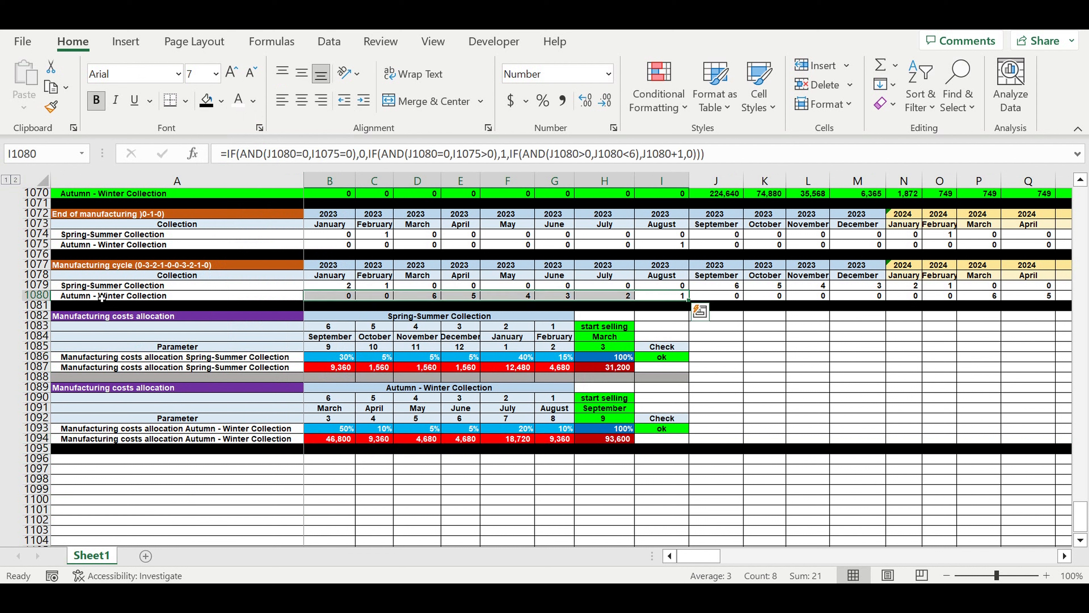
Copy the Manufacturing cycle block in rows 1077 to 1081 and paste it at A1096.
{"action": "left_click_drag", "start_coordinate": [34, 264], "coordinate": [27, 306]}
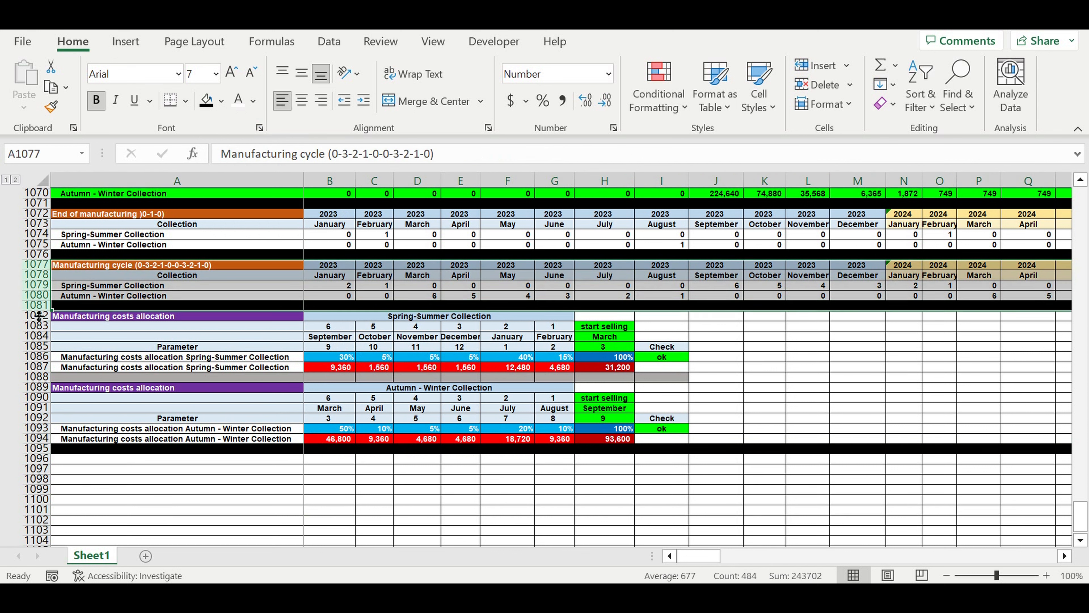
{"action": "key", "text": "ctrl+c"}
{"action": "left_click", "coordinate": [144, 464]}
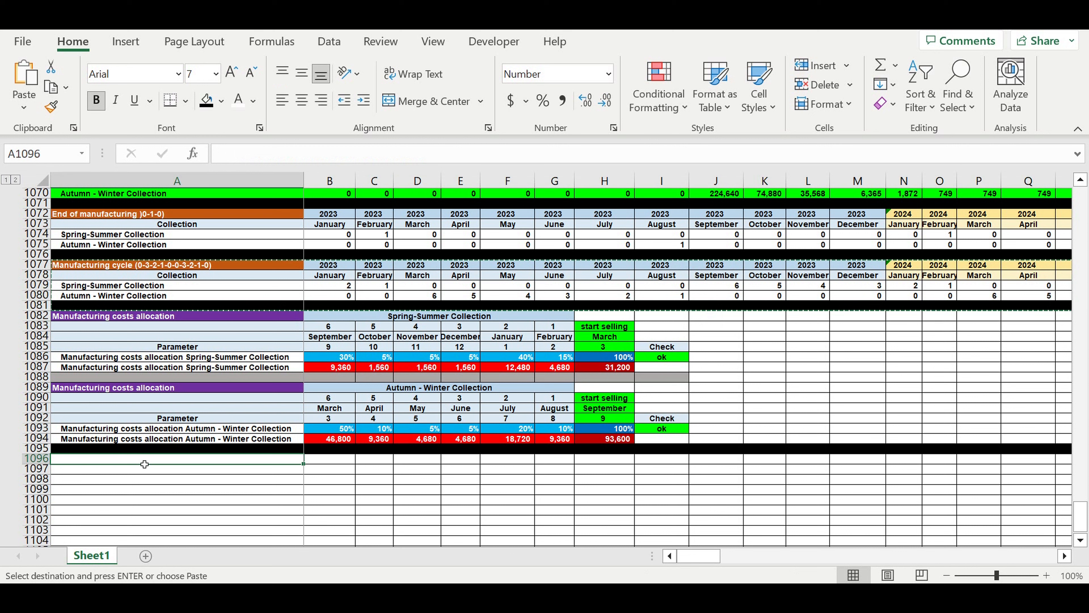
{"action": "key", "text": "ctrl+v"}
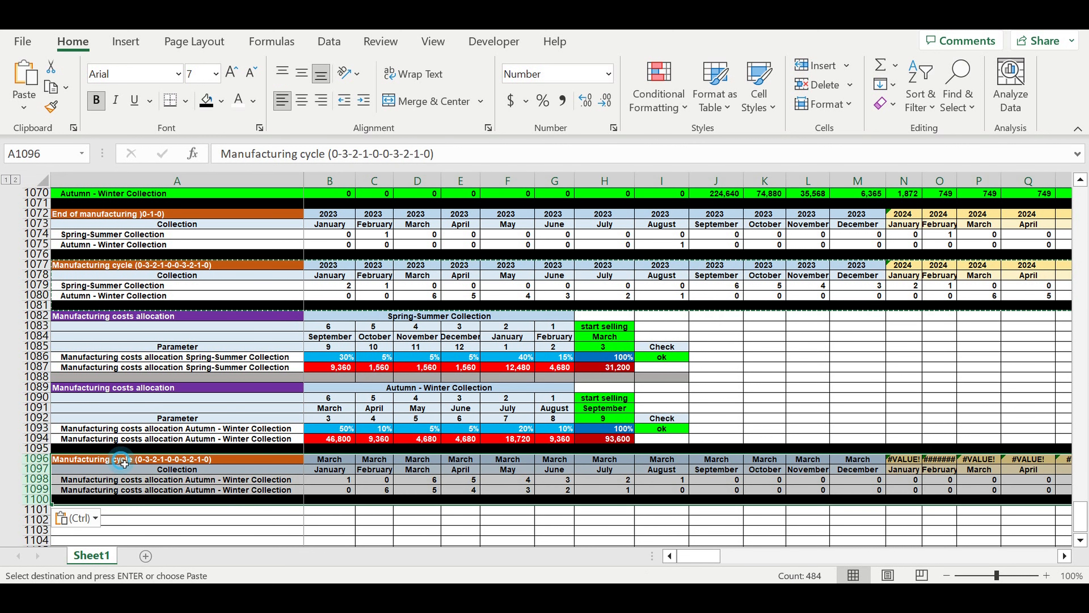
Rename the pasted block's heading in A1096 as Manufacturing costs ($/month).
{"action": "left_click_drag", "start_coordinate": [300, 154], "coordinate": [607, 156]}
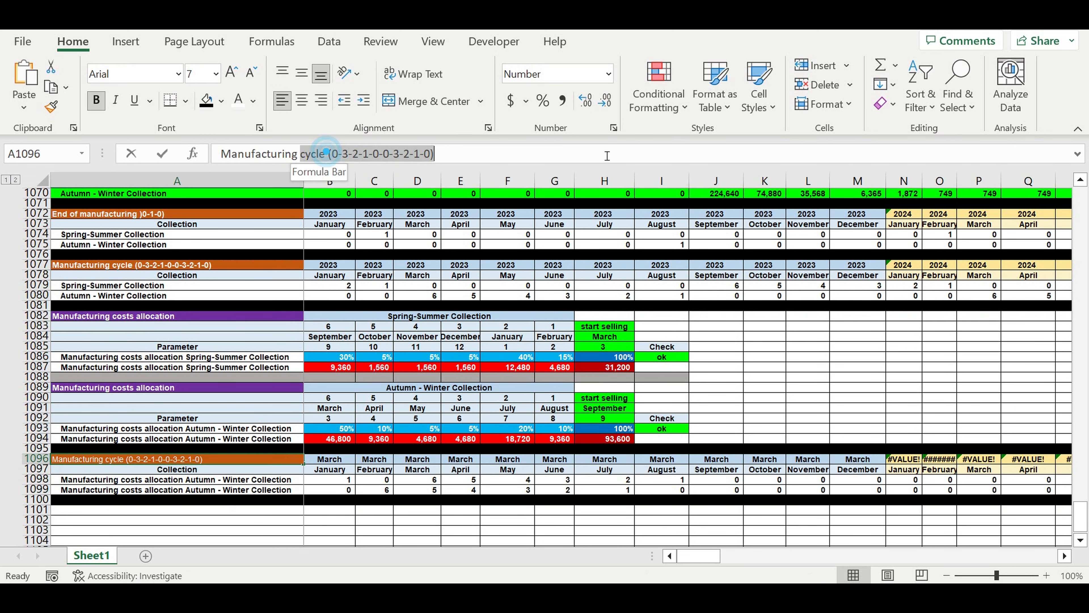
{"action": "type", "text": "costs"}
{"action": "key", "text": "Delete"}
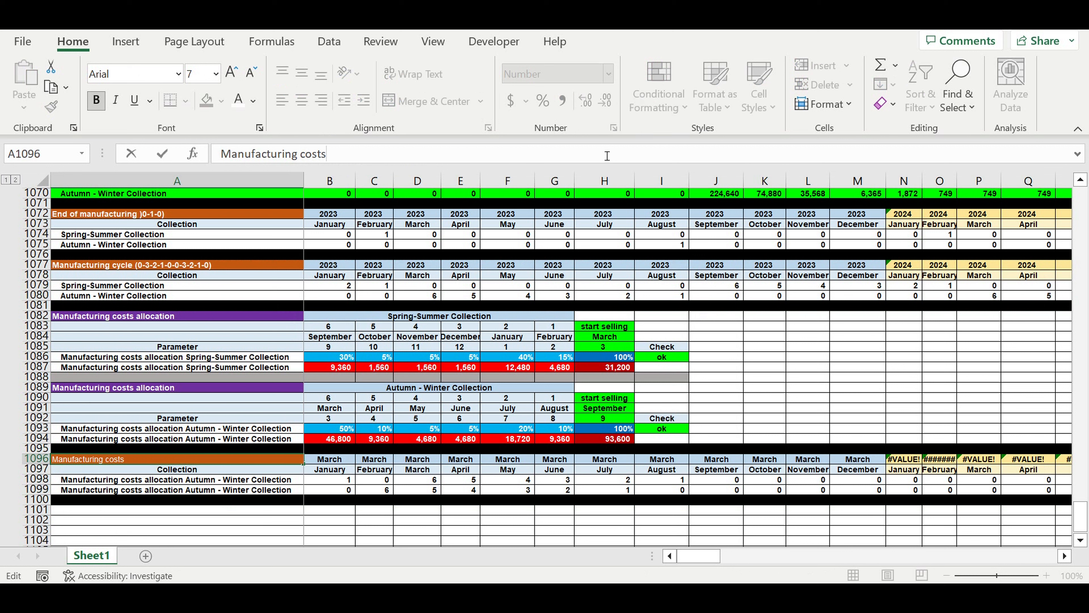
{"action": "type", "text": "($/month)"}
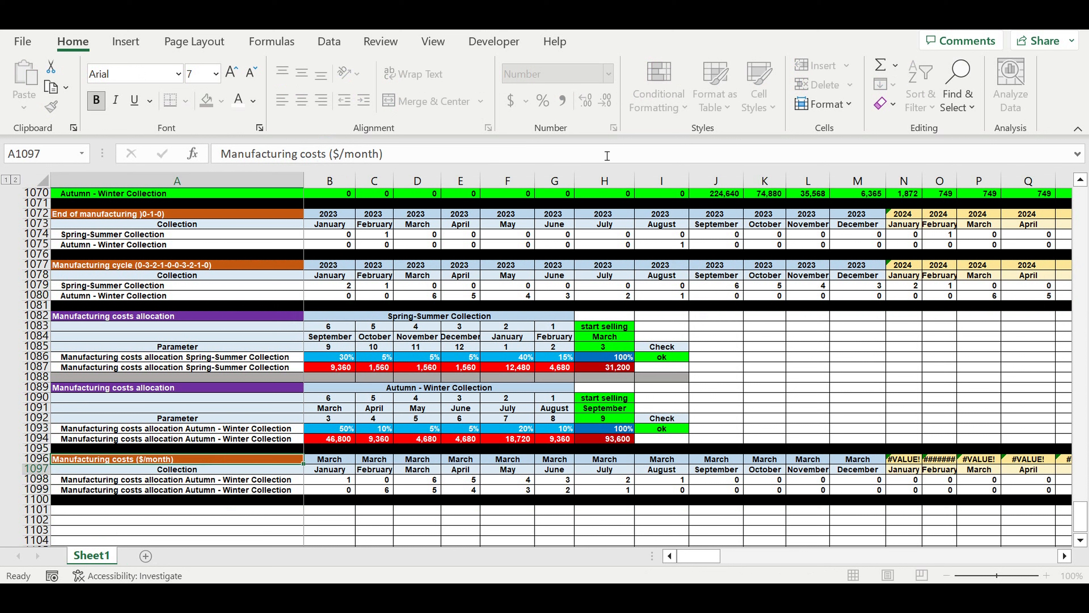
{"action": "key", "text": "Return"}
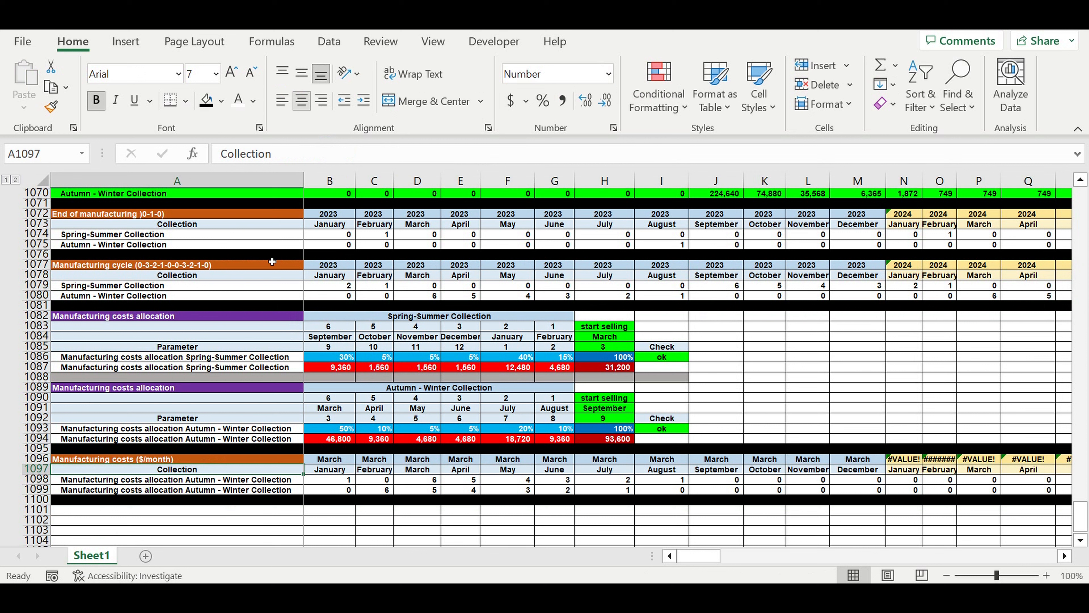
Change the fill of the Manufacturing costs ($/month) heading in A1096 to dark gold.
{"action": "left_click", "coordinate": [275, 458]}
{"action": "left_click", "coordinate": [221, 100]}
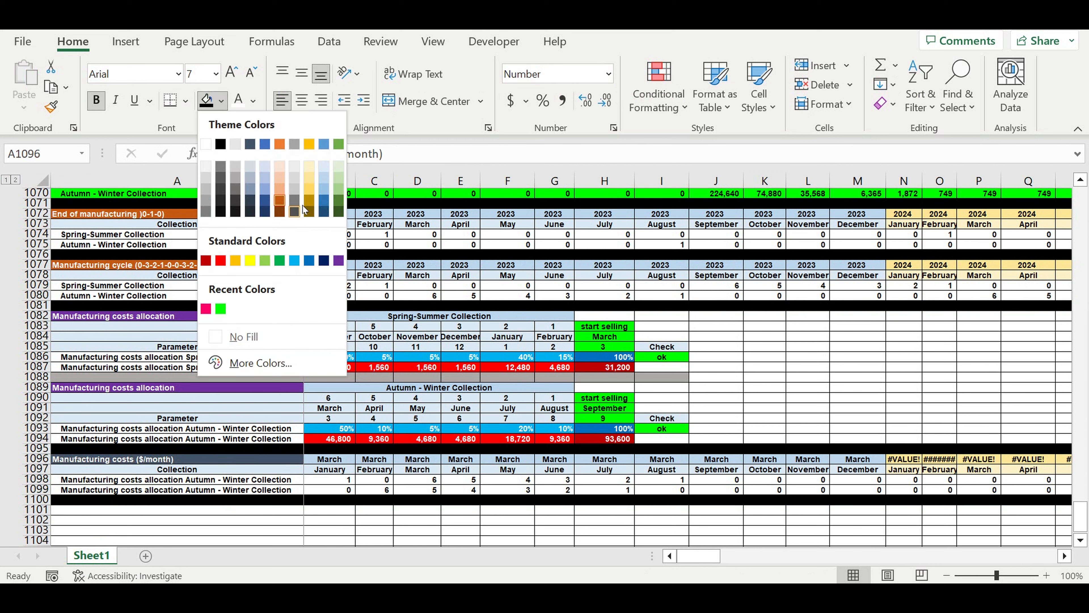
{"action": "left_click", "coordinate": [307, 201]}
{"action": "key", "text": "Down"}
{"action": "key", "text": "Down"}
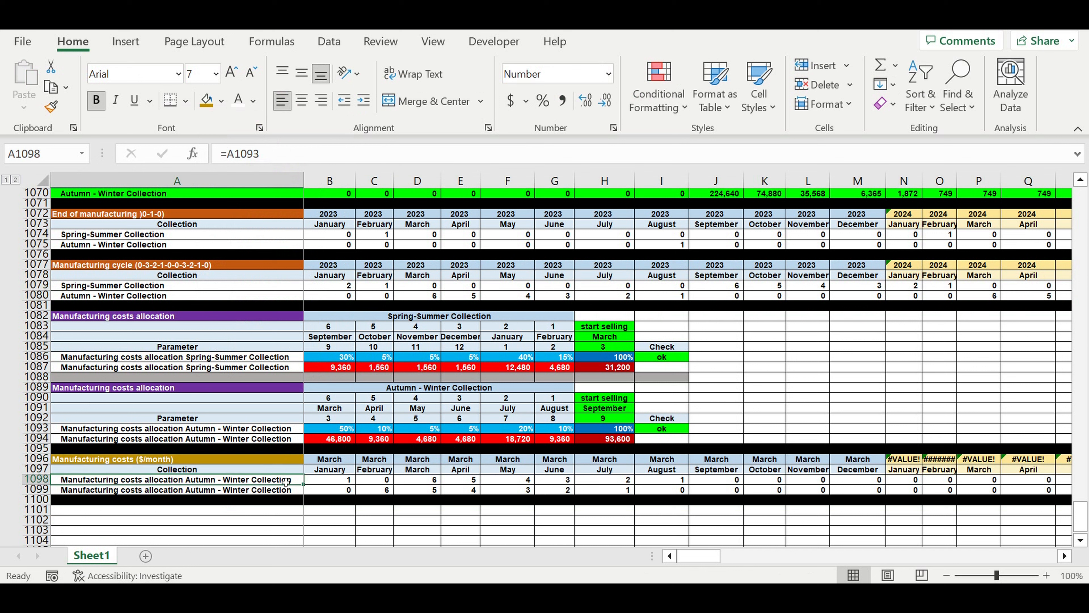
Link the label in A1098 to the Spring-Summer Collection name in A1079 and fill it down to A1099.
{"action": "type", "text": "="}
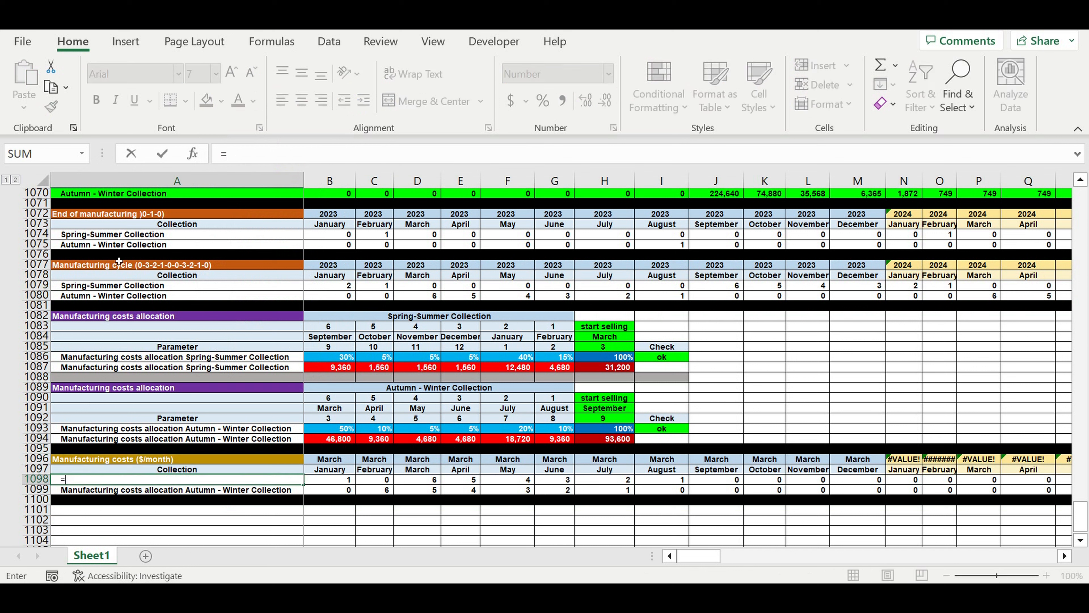
{"action": "left_click", "coordinate": [89, 285]}
{"action": "key", "text": "Return"}
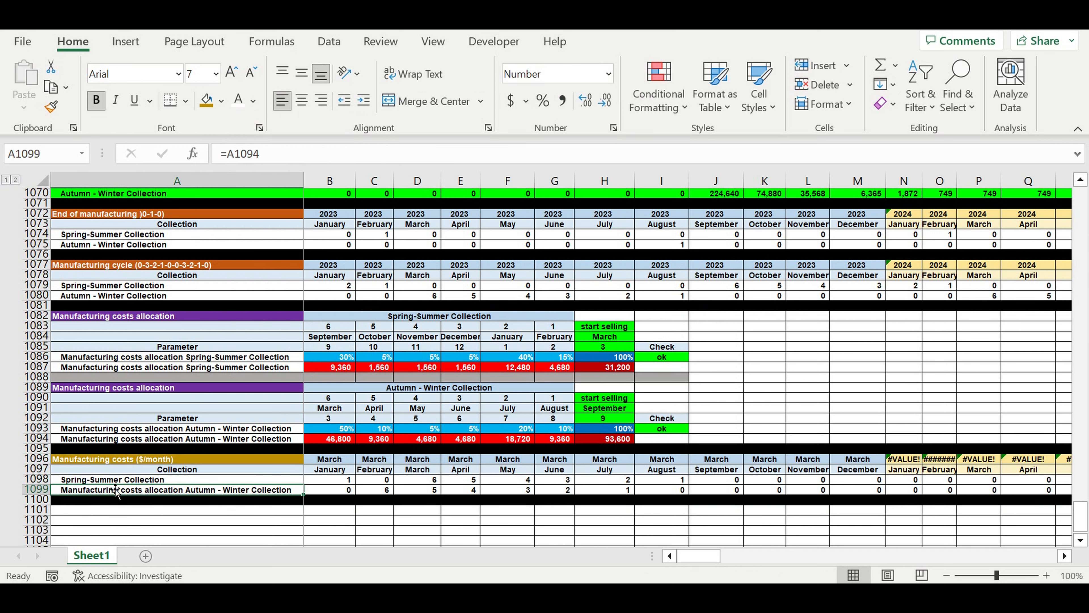
{"action": "left_click", "coordinate": [104, 480]}
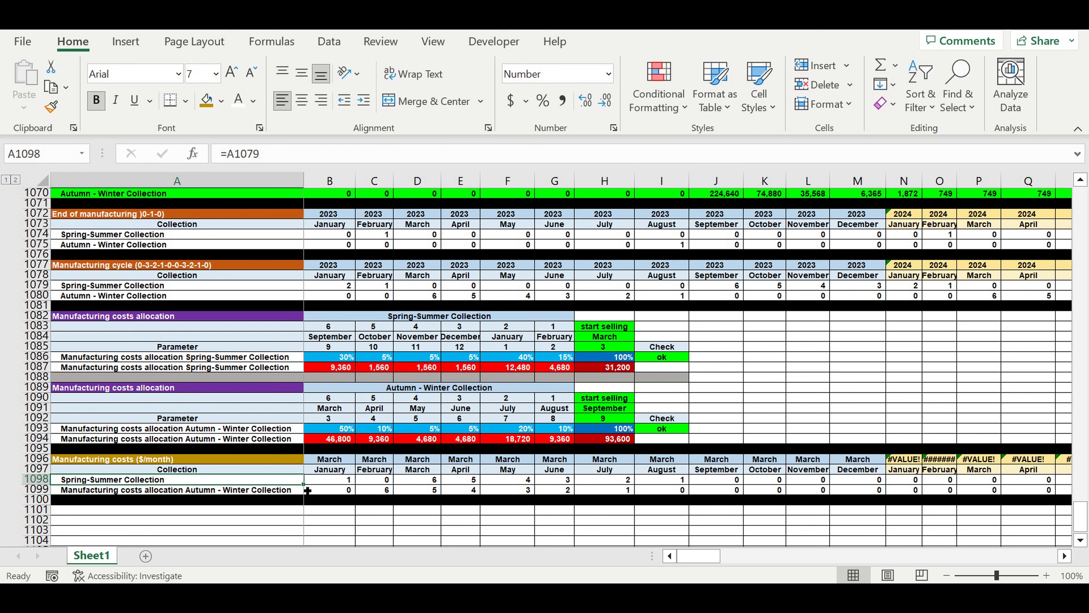
{"action": "left_click_drag", "start_coordinate": [308, 490], "coordinate": [307, 493]}
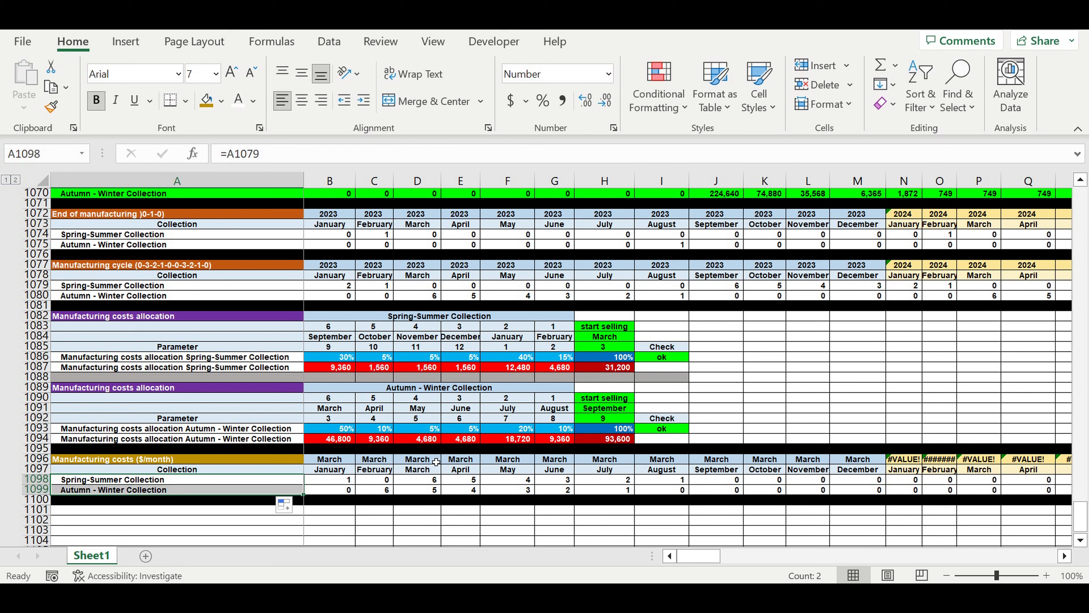
{"action": "left_click", "coordinate": [417, 509]}
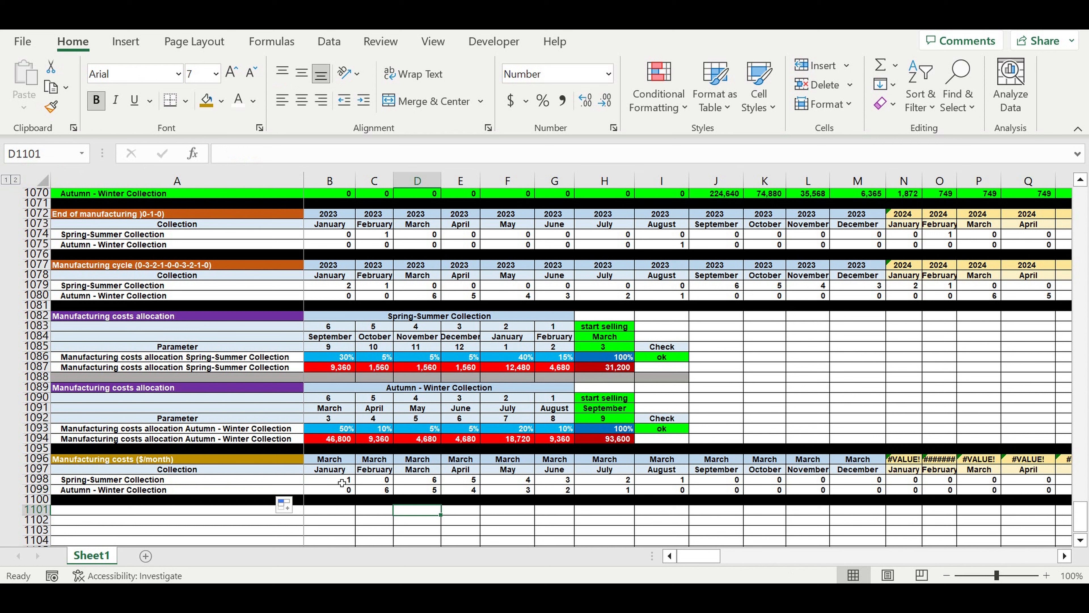
Clear the 2023 monthly formulas in B1098:M1099 of the Manufacturing costs ($/month) block.
{"action": "left_click_drag", "start_coordinate": [342, 483], "coordinate": [854, 490]}
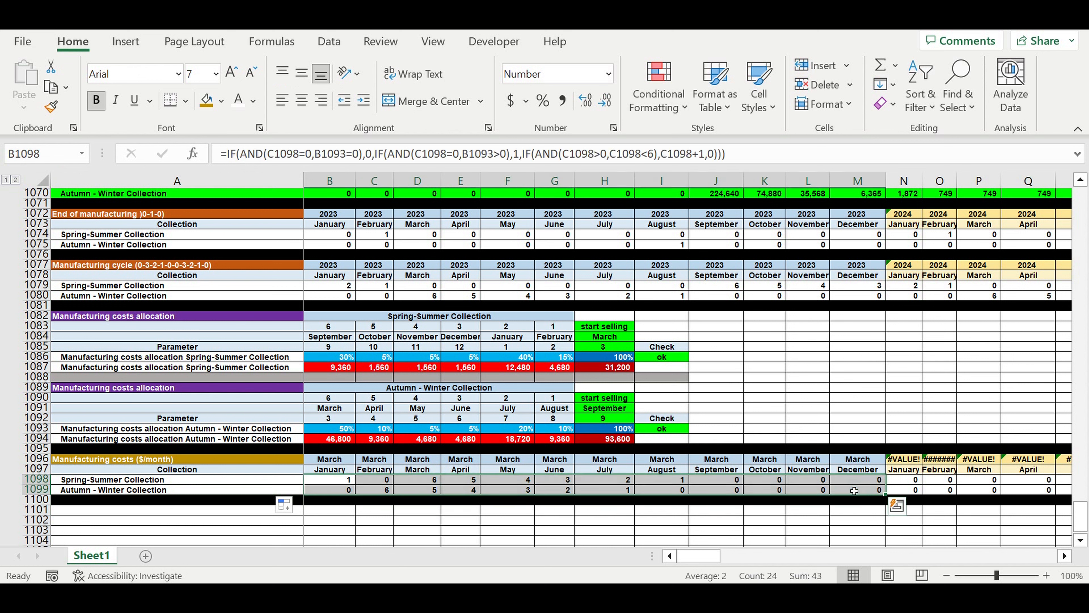
{"action": "key", "text": "Delete"}
{"action": "left_click", "coordinate": [460, 530]}
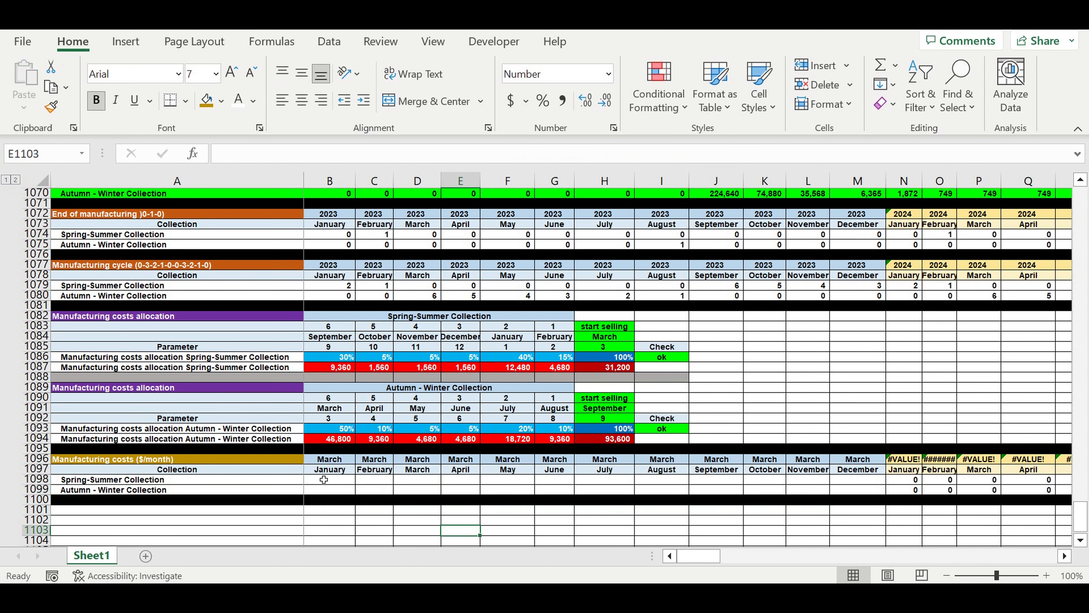
Link the first year heading of the Manufacturing costs ($/month) block, B1096, to B1072.
{"action": "left_click", "coordinate": [324, 480]}
{"action": "left_click", "coordinate": [338, 460]}
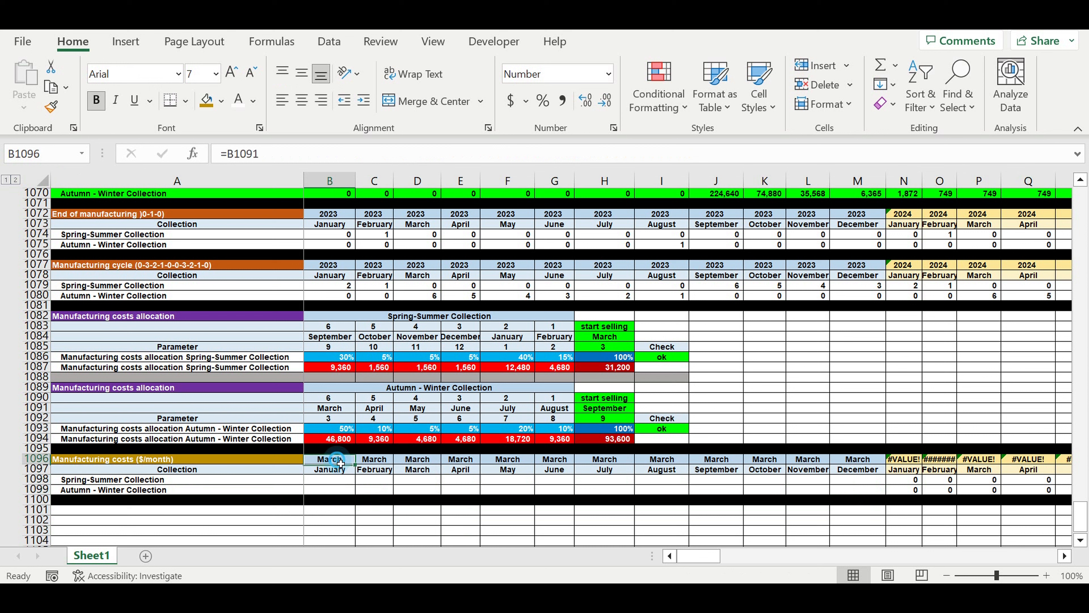
{"action": "type", "text": "="}
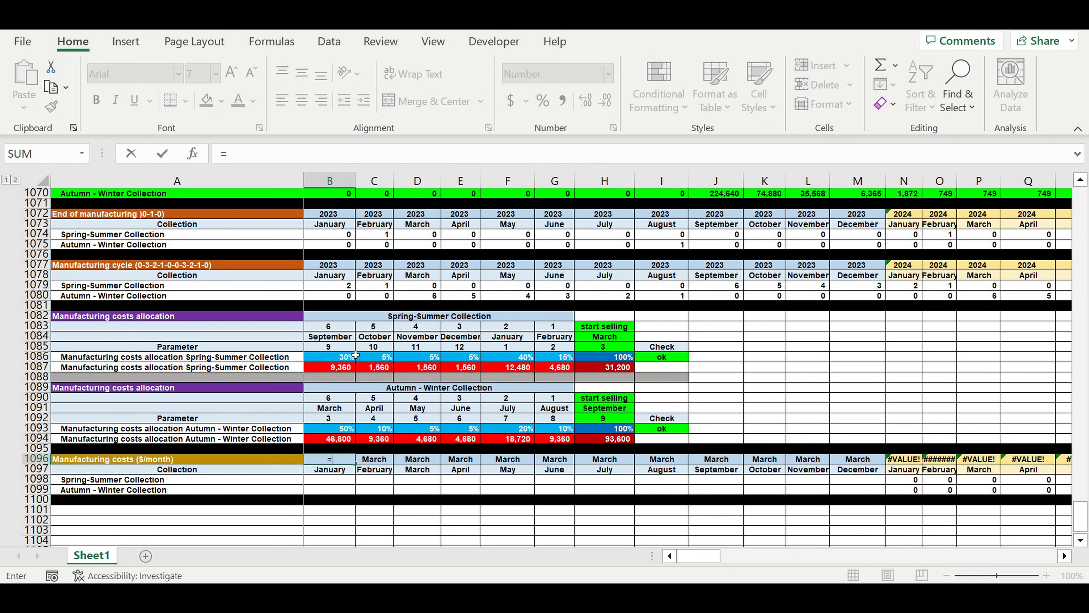
{"action": "left_click", "coordinate": [323, 217]}
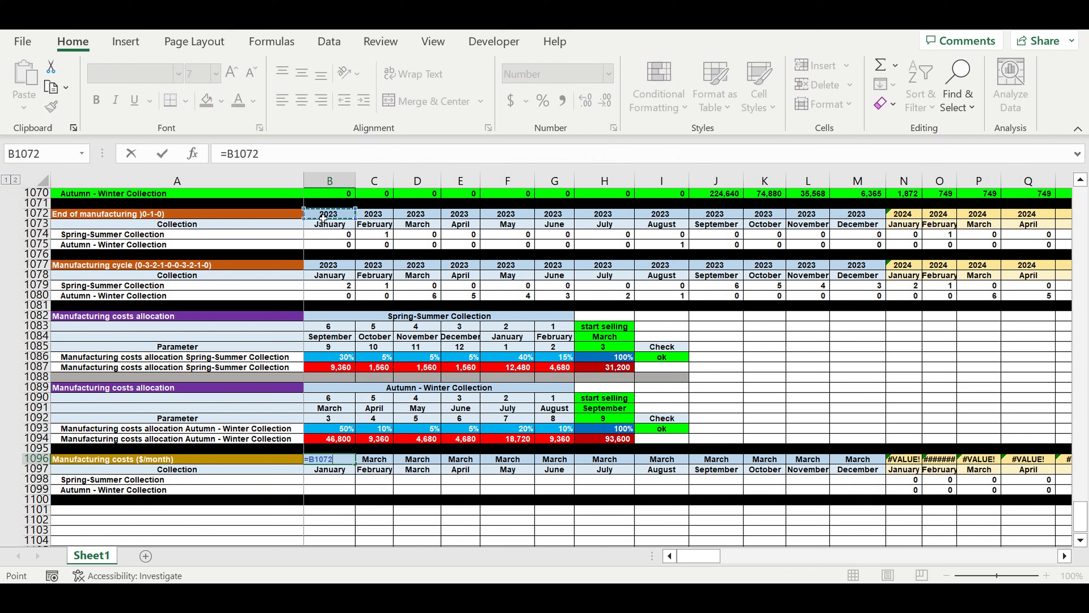
{"action": "key", "text": "Return"}
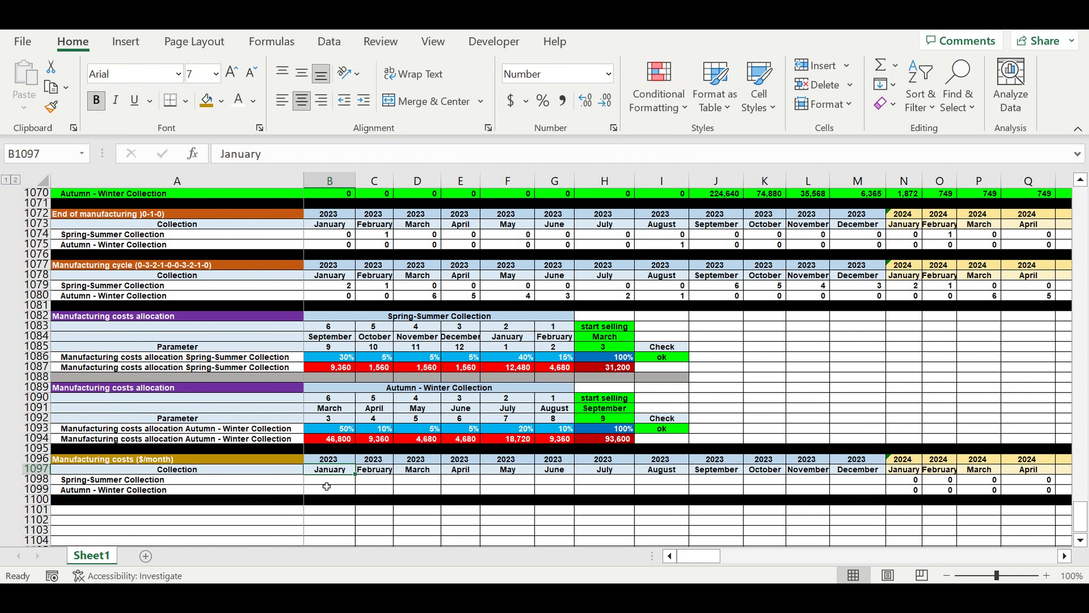
Begin an IF formula in B1098 that returns the absolute reference $G$1087 when B1079 equals 1.
{"action": "key", "text": "Down"}
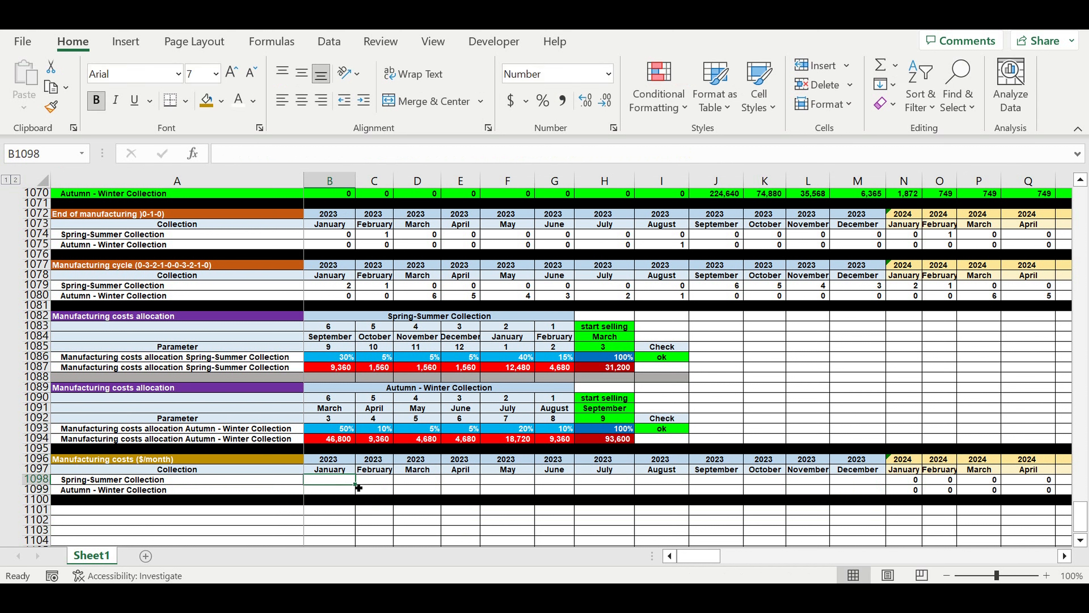
{"action": "type", "text": "=if("}
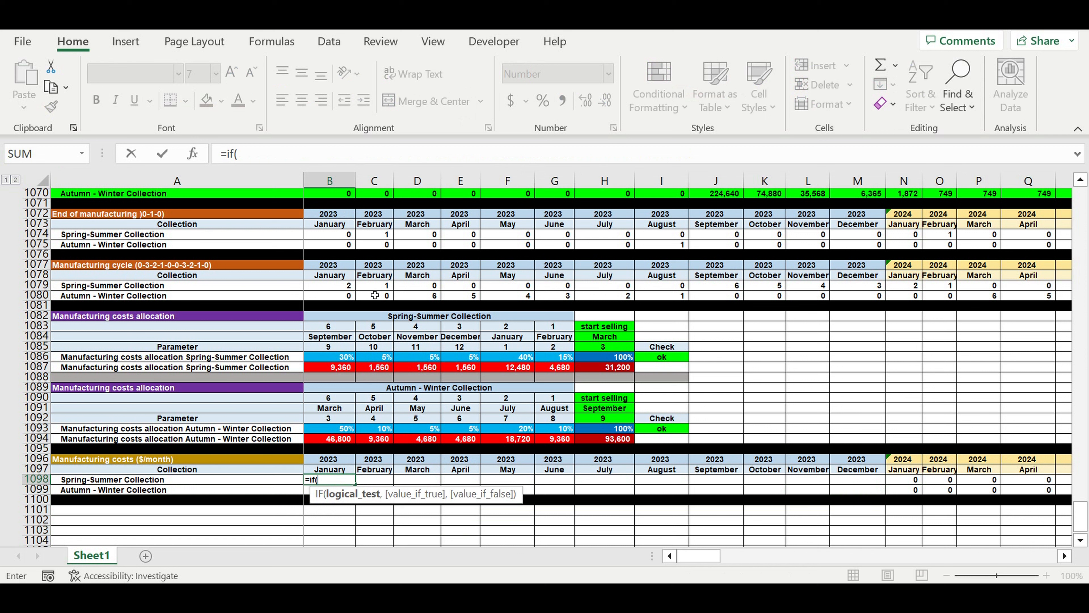
{"action": "left_click", "coordinate": [318, 290]}
{"action": "type", "text": "=1,"}
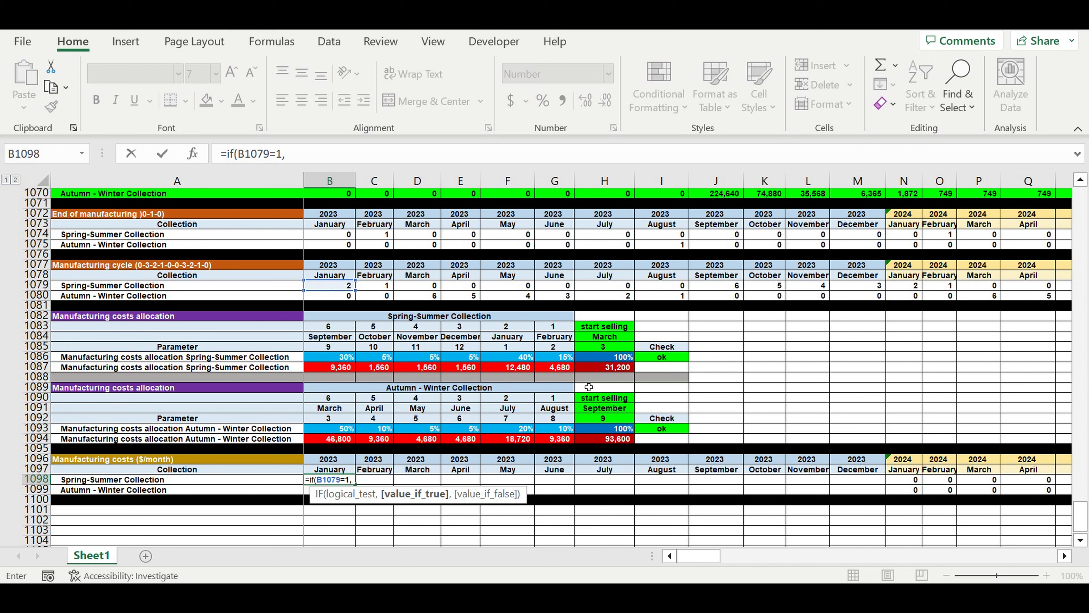
{"action": "left_click", "coordinate": [566, 371]}
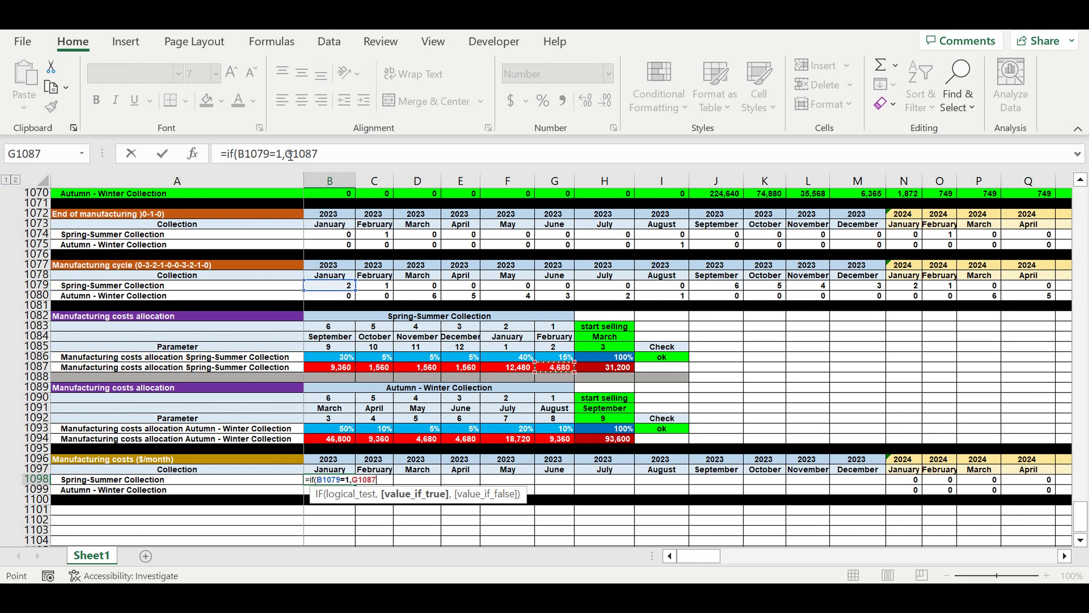
{"action": "left_click", "coordinate": [290, 154]}
{"action": "type", "text": "$G"}
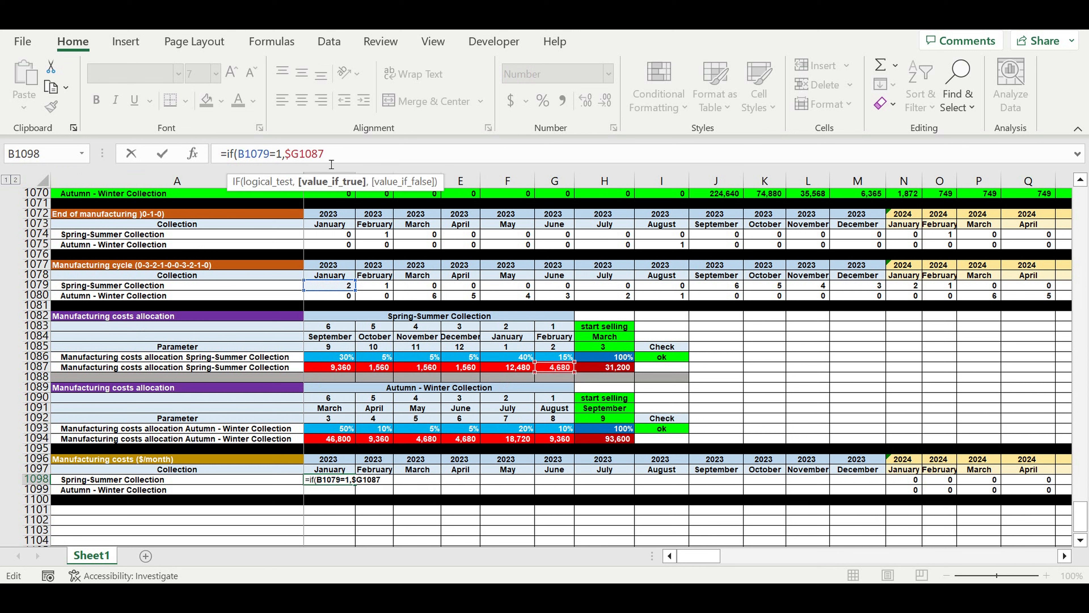
{"action": "type", "text": "$"}
{"action": "left_click", "coordinate": [356, 157]}
{"action": "type", "text": ","}
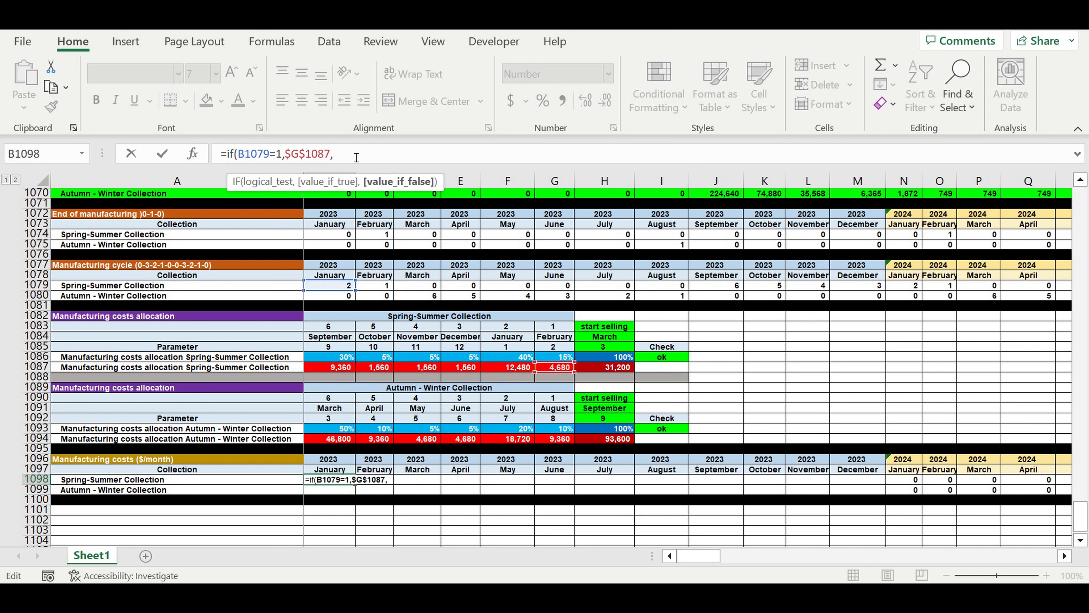
Repeat the IF condition as nested copies to make six in B1098, ending with 0 and the closing parentheses.
{"action": "left_click_drag", "start_coordinate": [356, 157], "coordinate": [235, 157]}
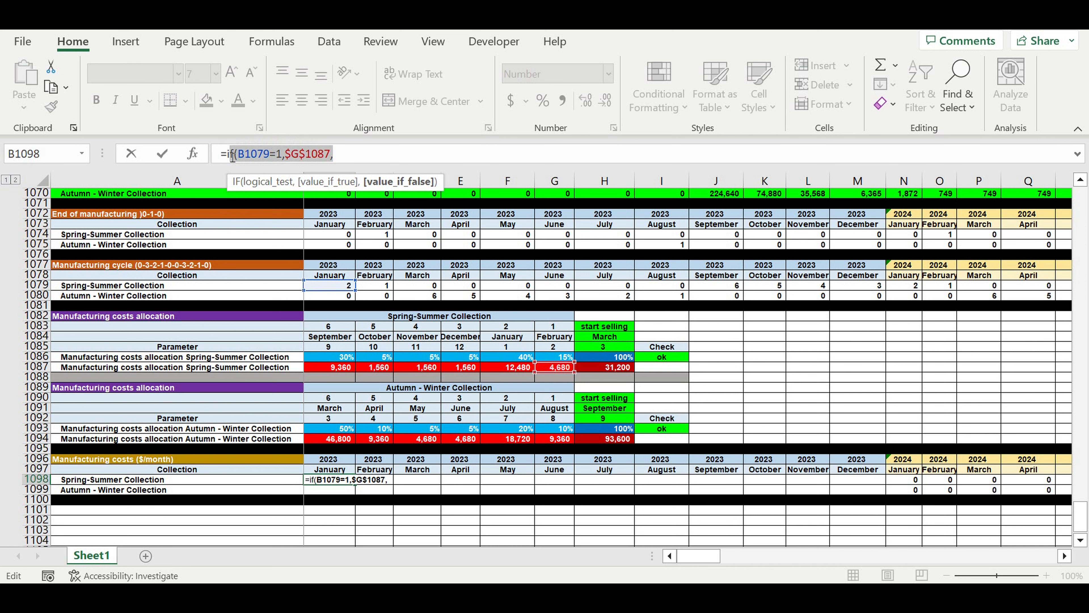
{"action": "left_click", "coordinate": [359, 157]}
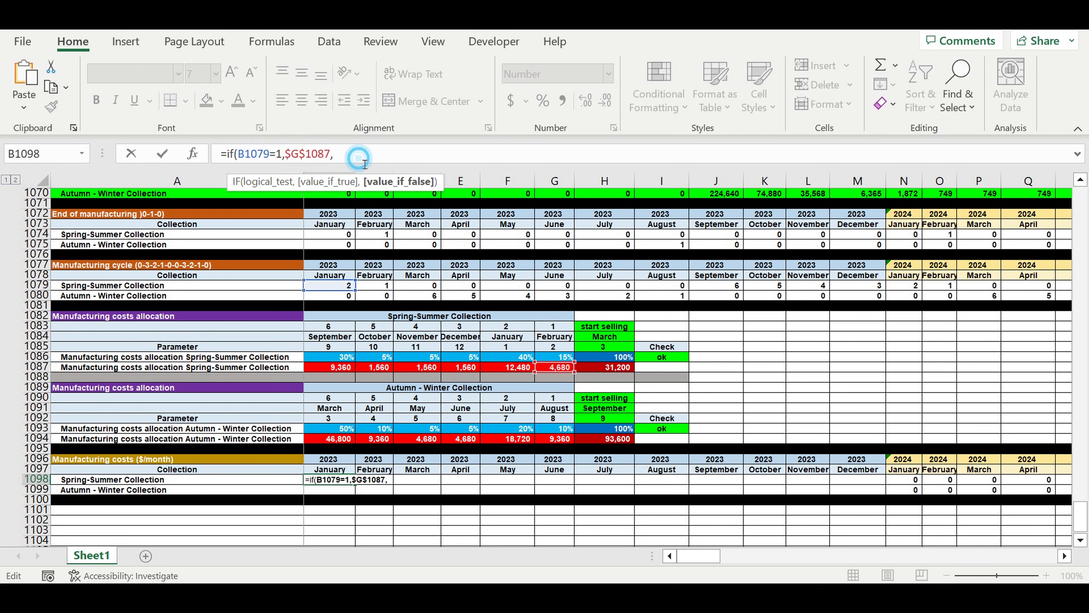
{"action": "type", "text": "if"}
{"action": "key", "text": "ctrl+v"}
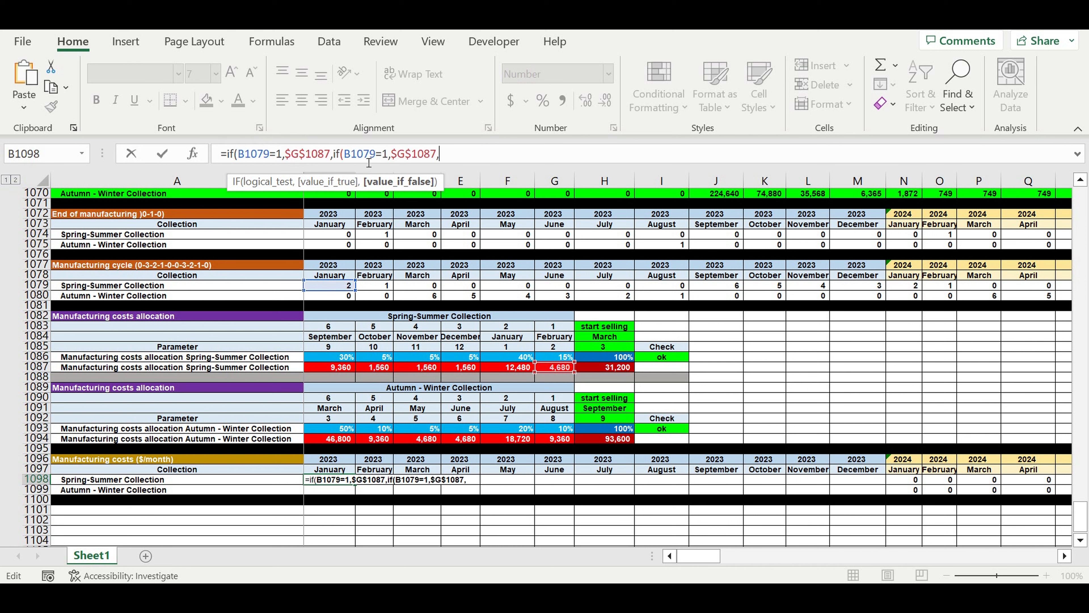
{"action": "key", "text": "ctrl+v"}
{"action": "key", "text": "ctrl+v"}
{"action": "key", "text": "ctrl+v"}
{"action": "key", "text": "ctrl+v"}
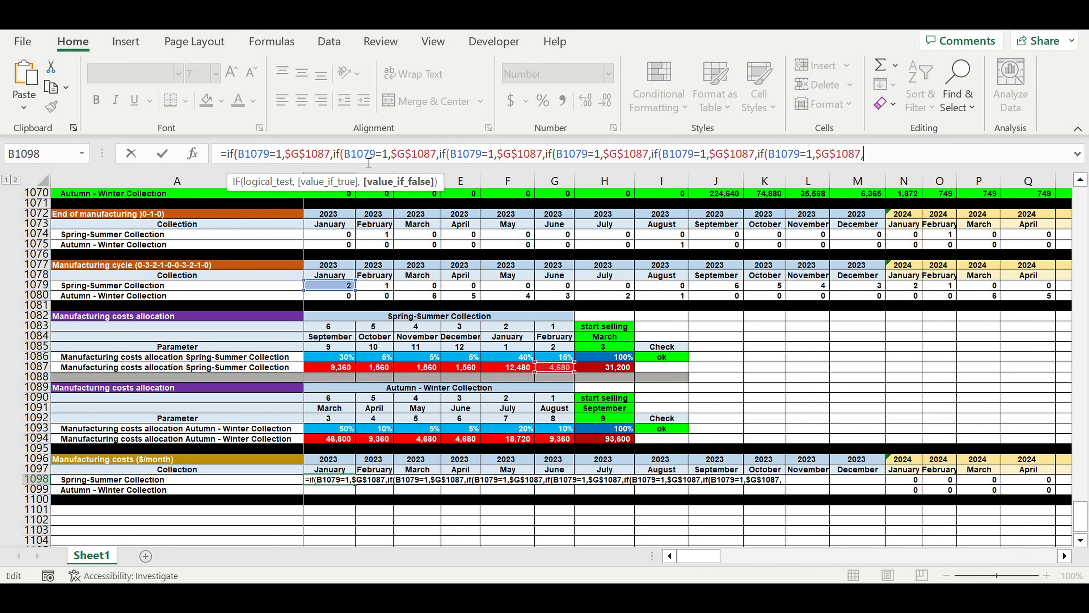
{"action": "type", "text": "0"}
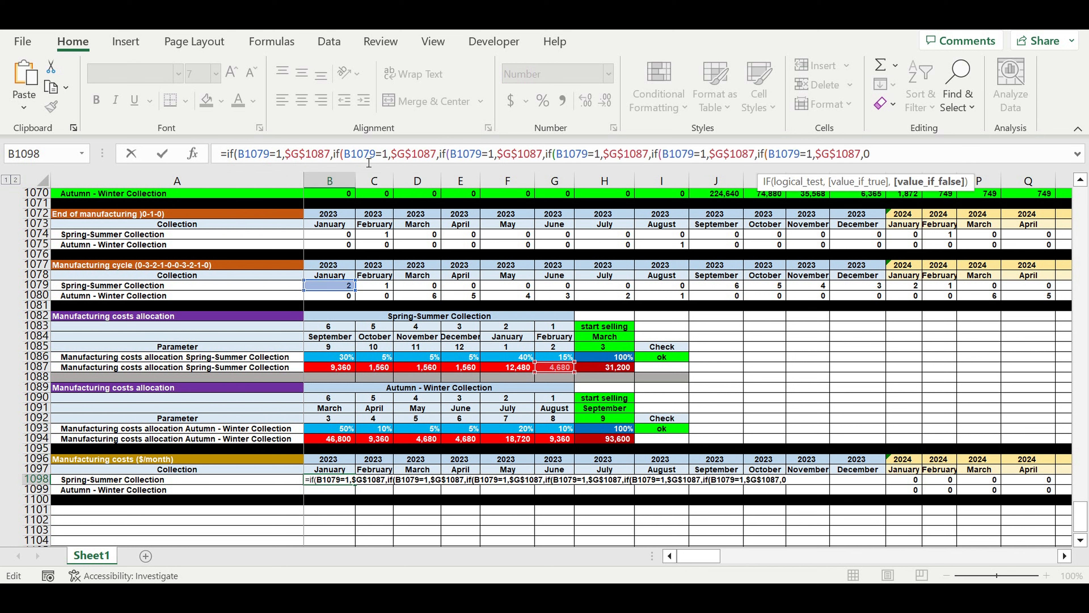
{"action": "type", "text": "))"}
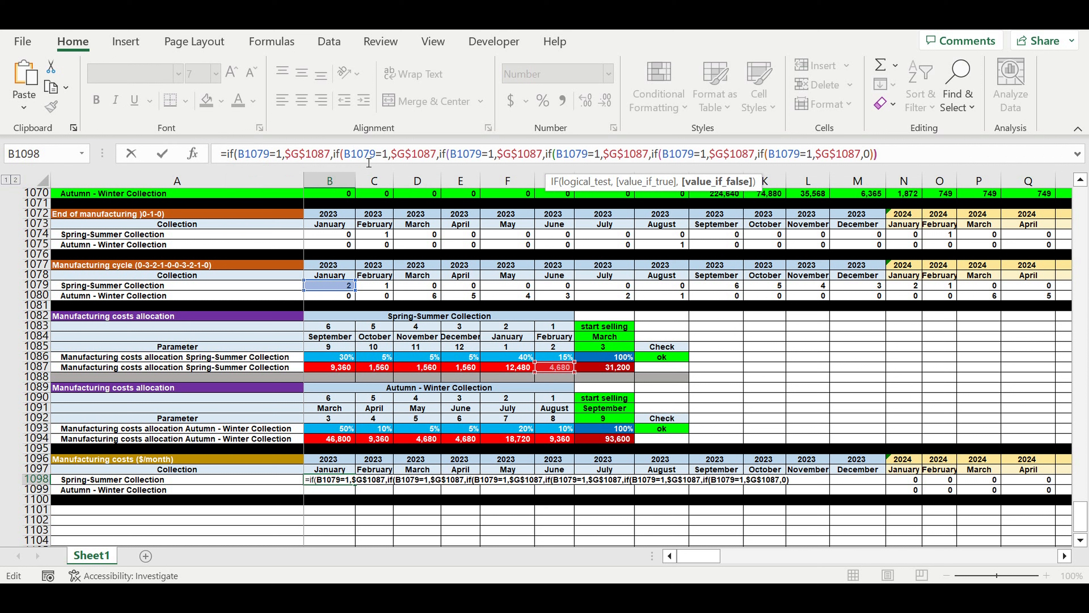
{"action": "type", "text": "))"}
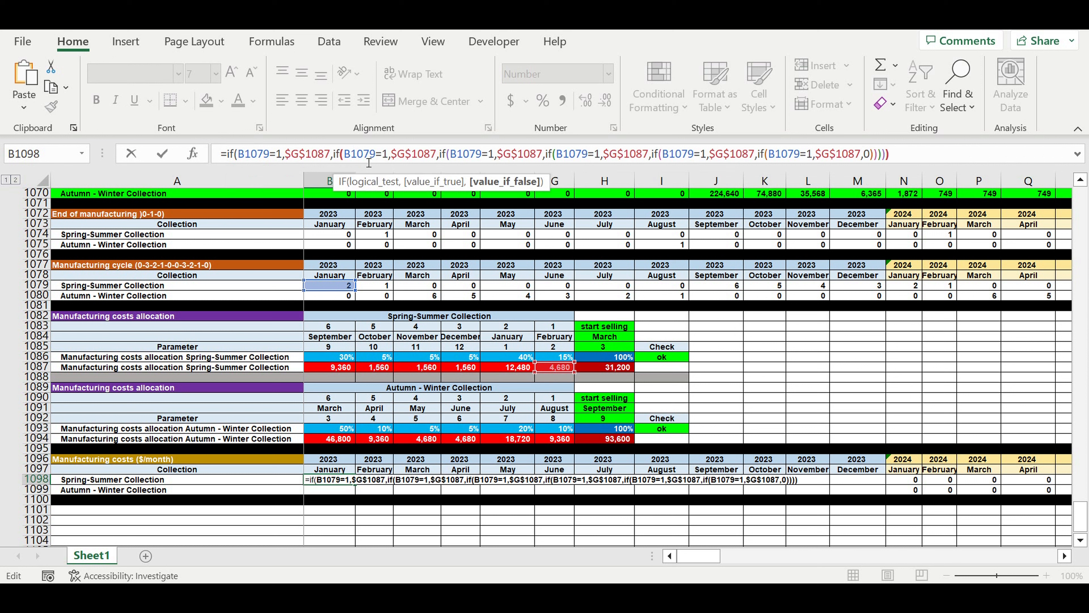
{"action": "type", "text": ")"}
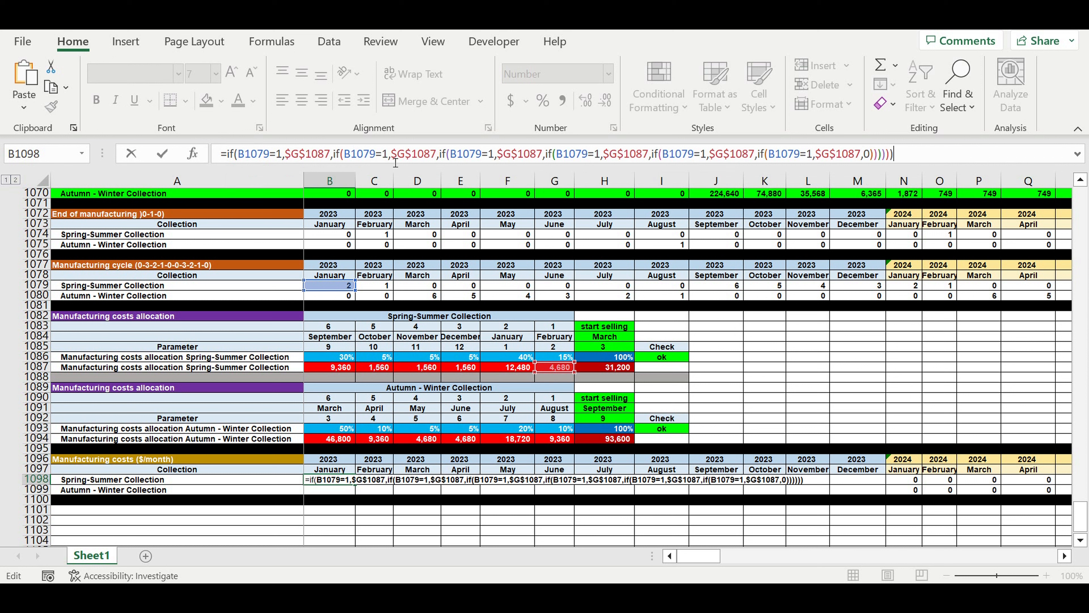
Set the B1079 test values in the second to sixth nested IFs to 2, 3, 4, 5 and 6.
{"action": "left_click", "coordinate": [382, 156]}
{"action": "type", "text": "2"}
{"action": "double_click", "coordinate": [498, 154]}
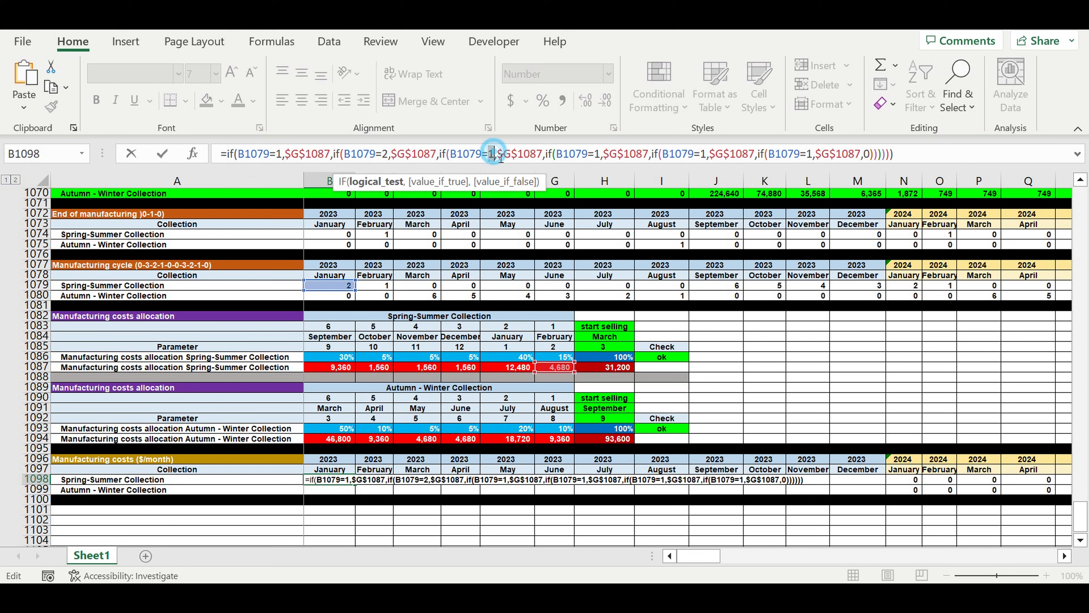
{"action": "type", "text": "3"}
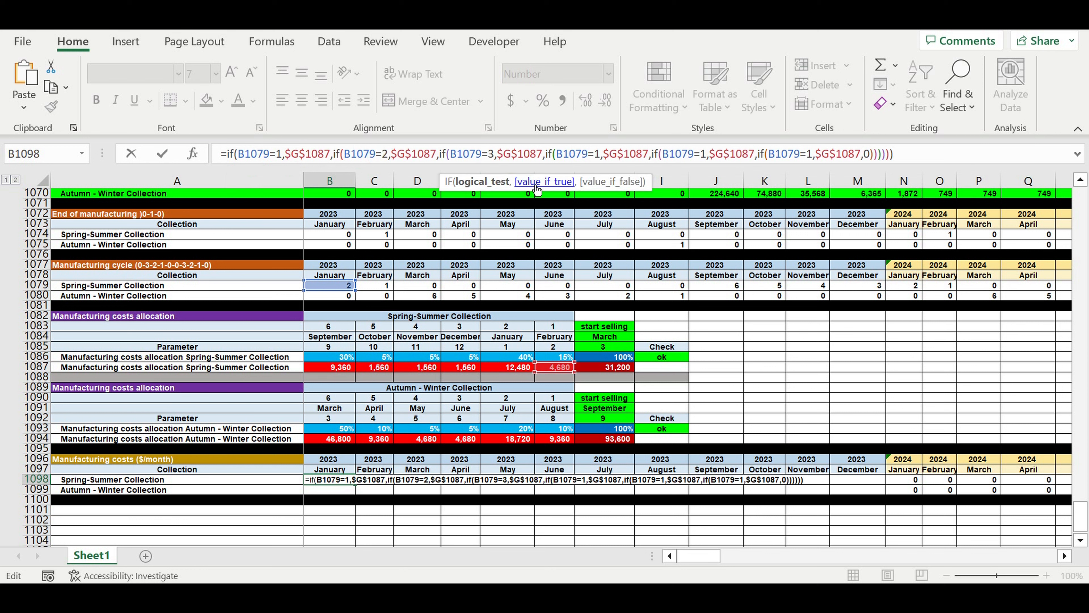
{"action": "double_click", "coordinate": [597, 155]}
{"action": "type", "text": "4"}
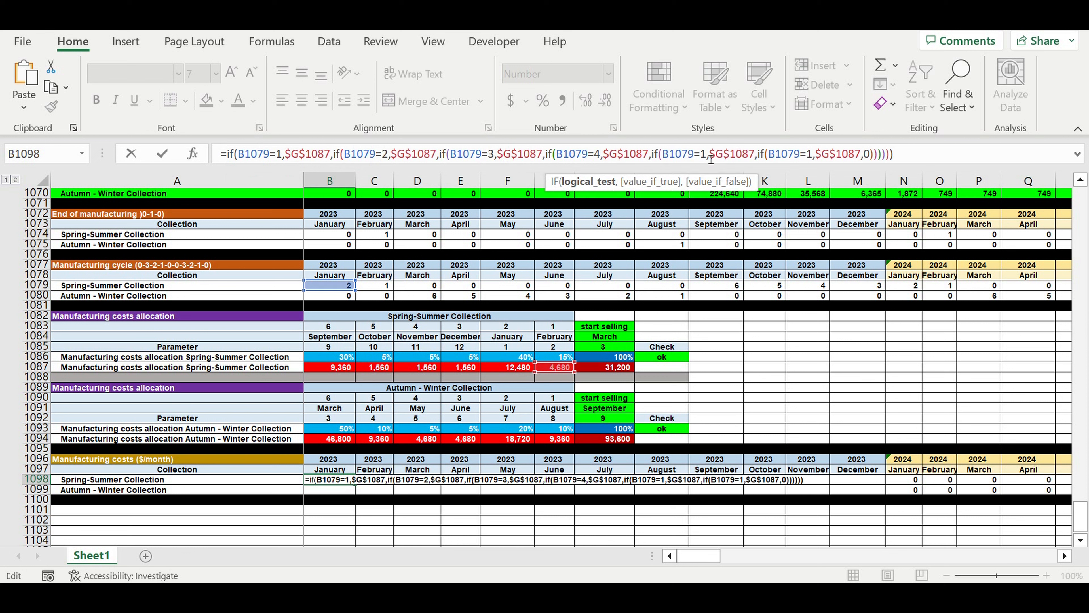
{"action": "double_click", "coordinate": [710, 159]}
{"action": "type", "text": "5"}
{"action": "double_click", "coordinate": [810, 156]}
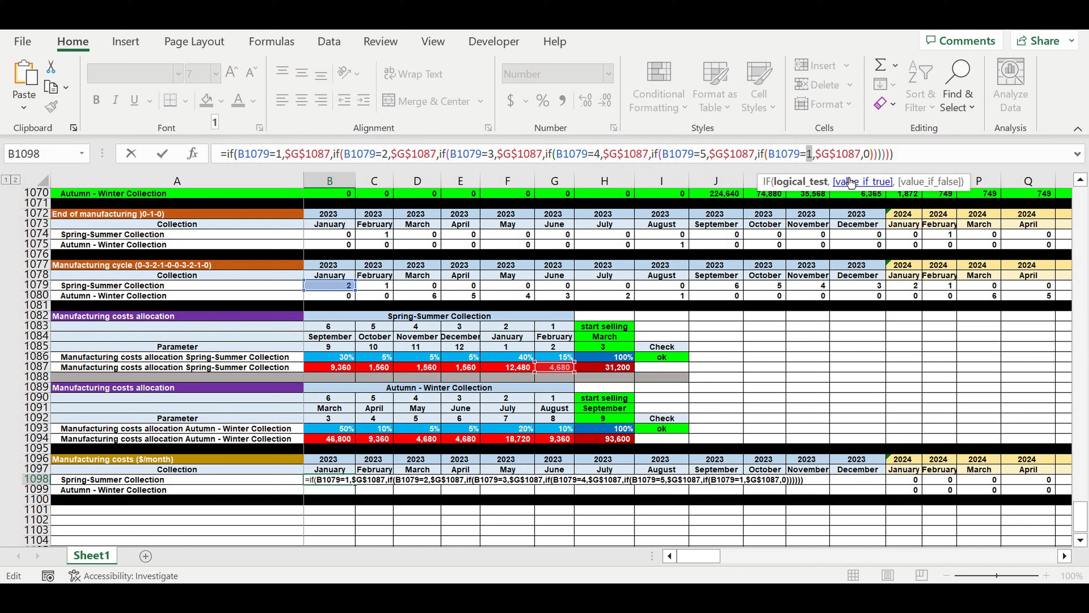
{"action": "type", "text": "6"}
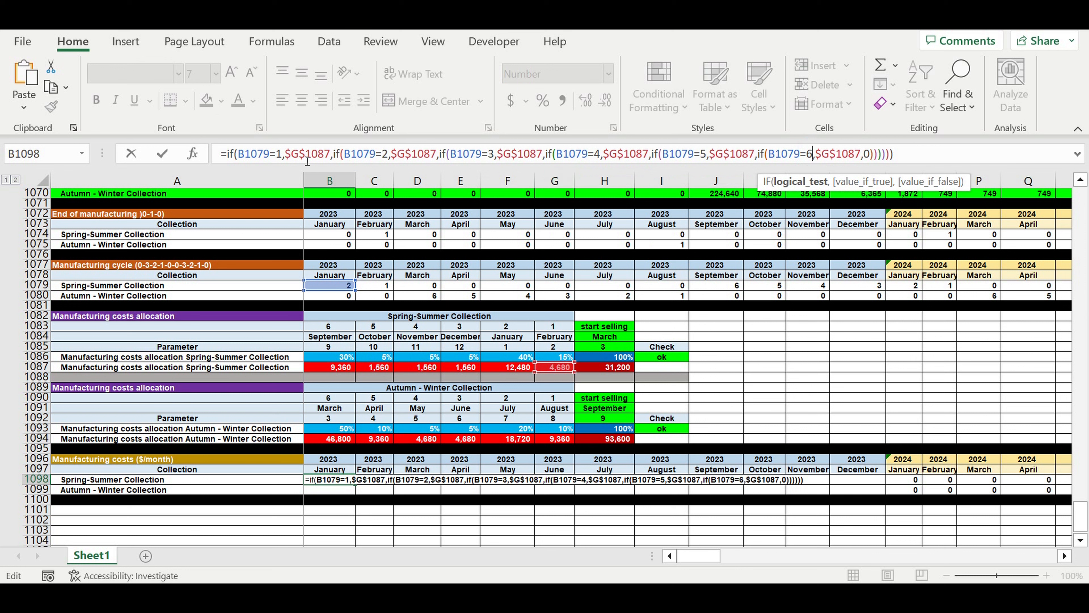
Point the second to sixth nested IFs in B1098 to $F$1087, $E$1087, $D$1087, $C$1087 and $B$1087, completing the formula.
{"action": "left_click", "coordinate": [408, 154]}
{"action": "key", "text": "BackSpace"}
{"action": "type", "text": "f"}
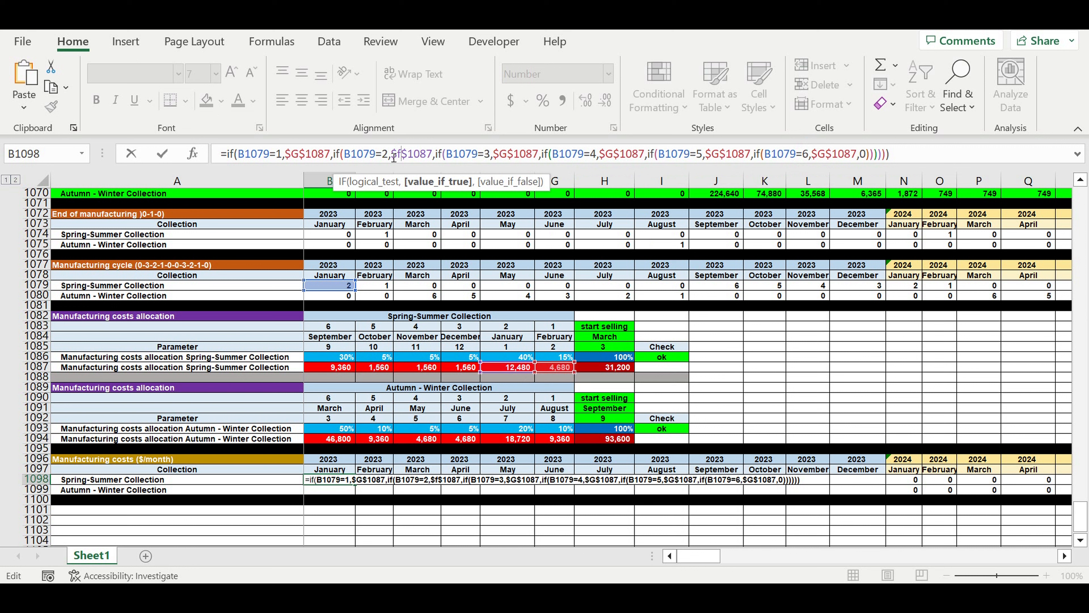
{"action": "left_click_drag", "start_coordinate": [500, 153], "coordinate": [507, 154]}
{"action": "type", "text": "e"}
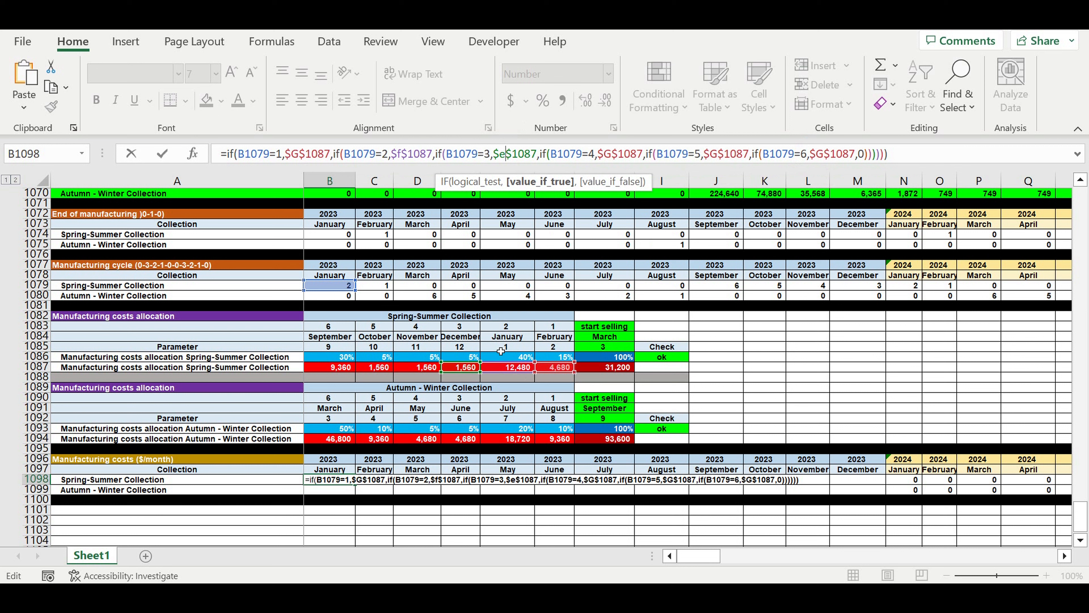
{"action": "left_click_drag", "start_coordinate": [605, 154], "coordinate": [612, 154]}
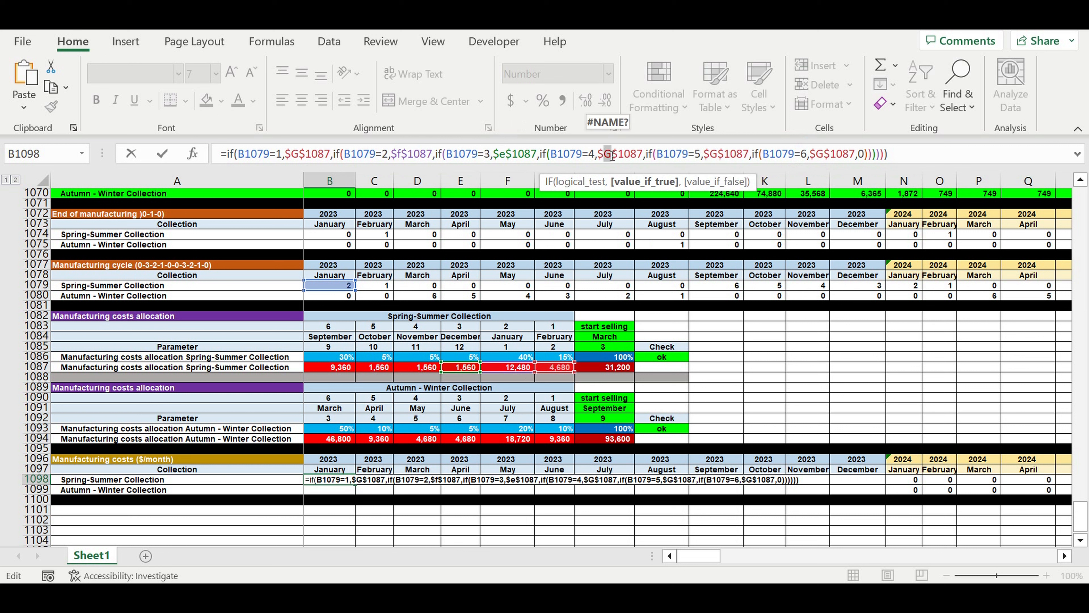
{"action": "type", "text": "d"}
{"action": "left_click_drag", "start_coordinate": [709, 154], "coordinate": [715, 154]}
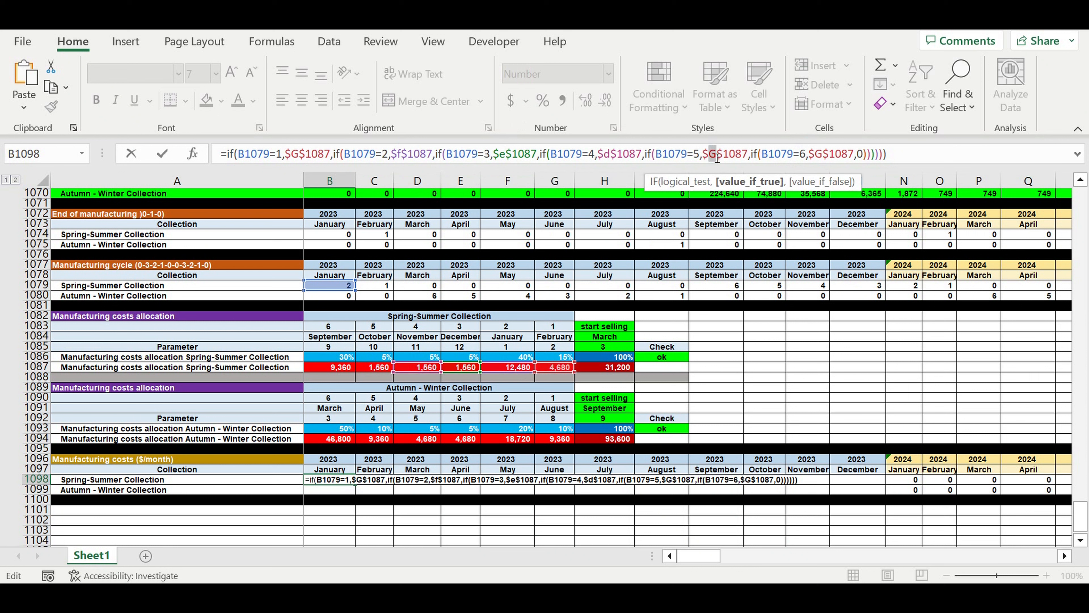
{"action": "type", "text": "c"}
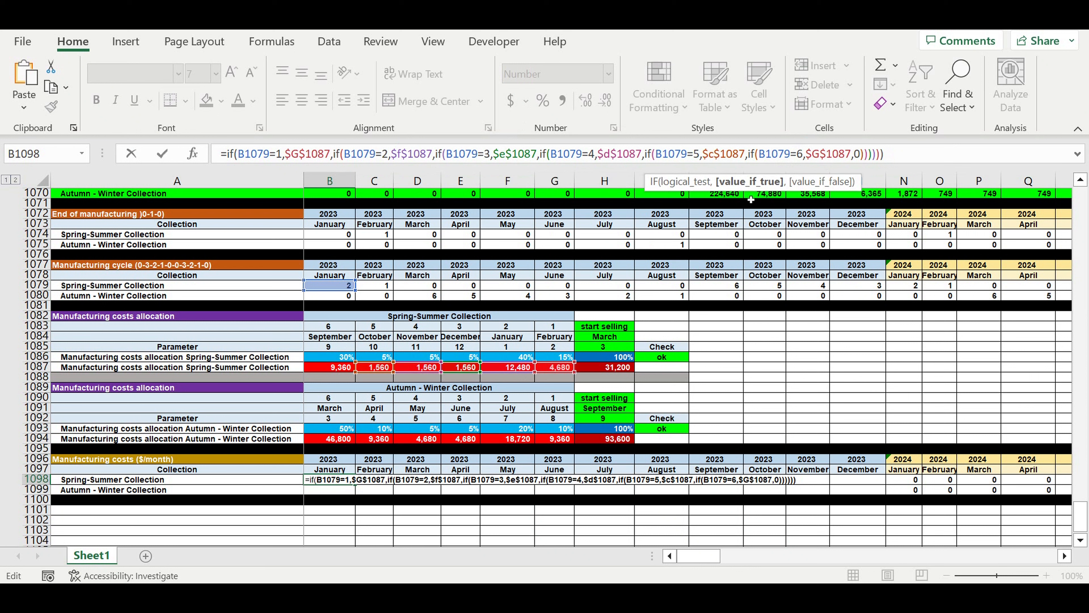
{"action": "left_click_drag", "start_coordinate": [811, 153], "coordinate": [820, 155]}
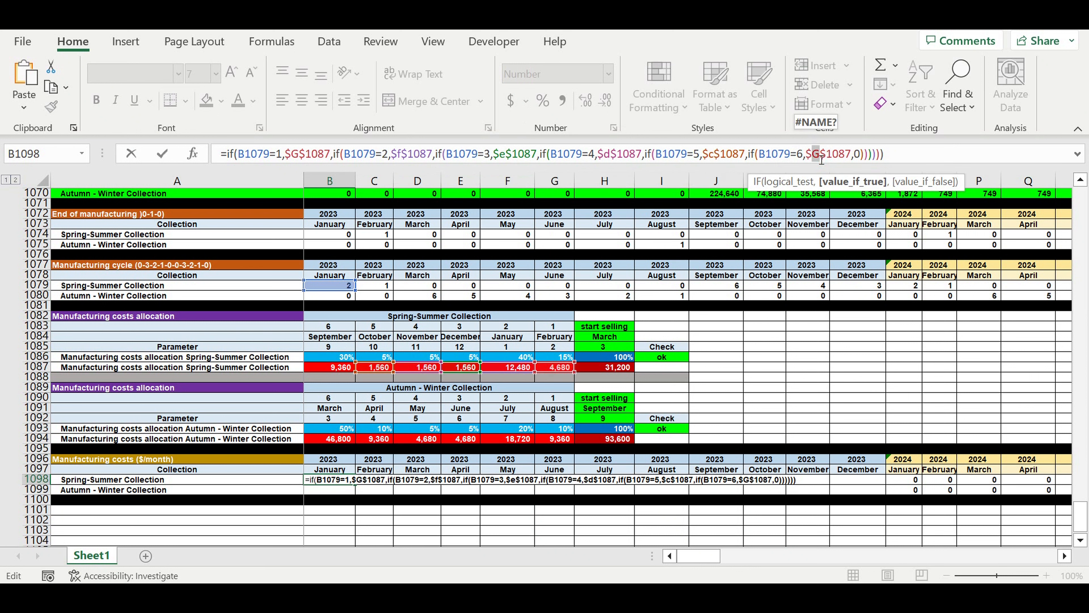
{"action": "type", "text": "b"}
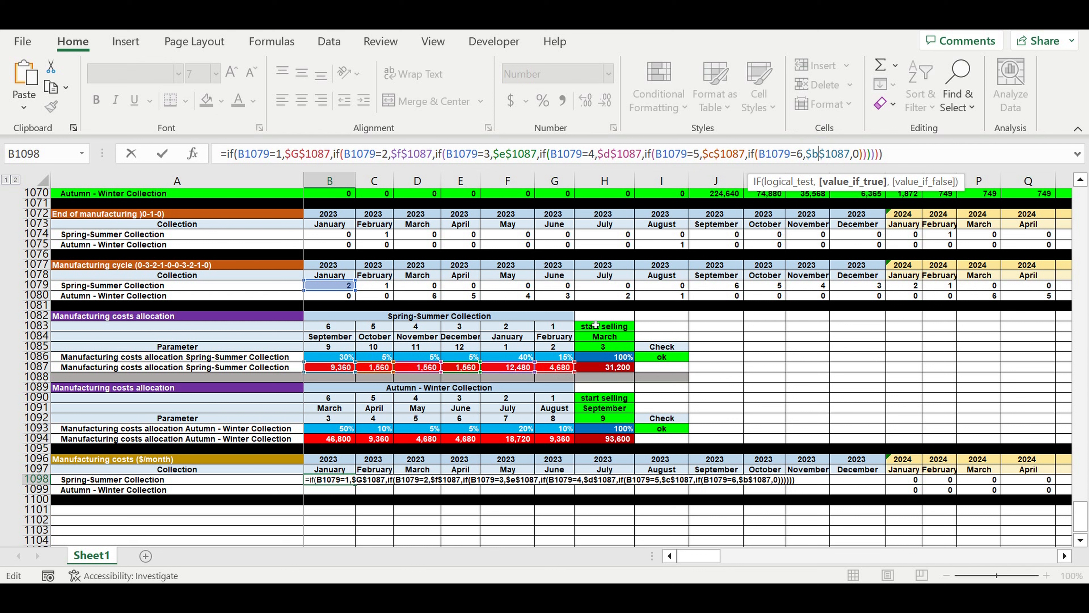
{"action": "key", "text": "Return"}
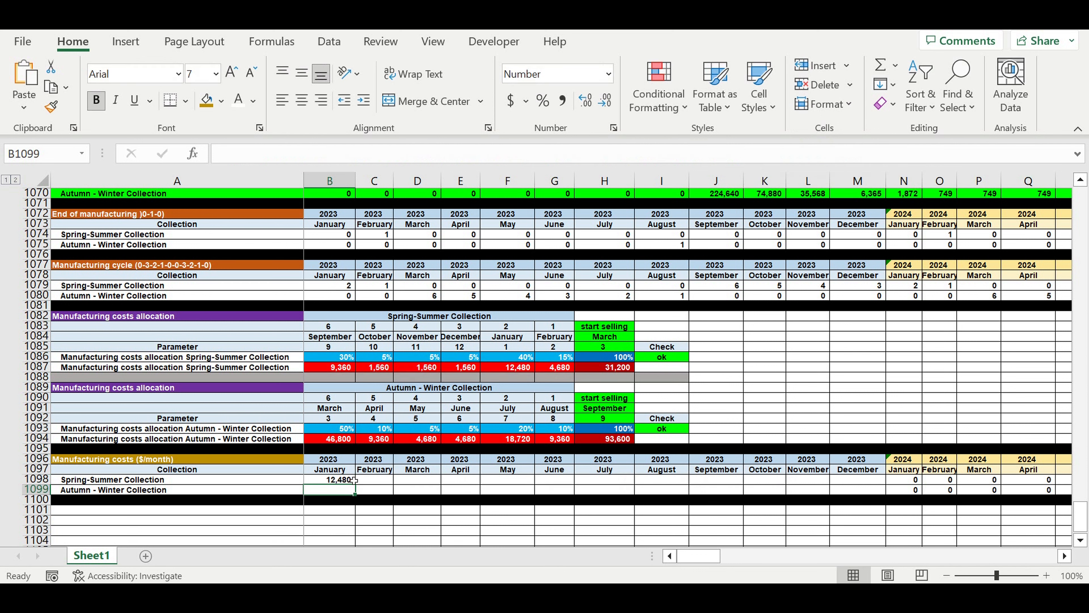
Fill the B1098 formula across the Spring-Summer Collection row of the Manufacturing costs ($/month) block to March 2024.
{"action": "left_click", "coordinate": [349, 480]}
{"action": "left_click_drag", "start_coordinate": [355, 484], "coordinate": [824, 474]}
{"action": "left_click", "coordinate": [765, 519]}
{"action": "left_click", "coordinate": [718, 481]}
{"action": "left_click_drag", "start_coordinate": [752, 487], "coordinate": [982, 482]}
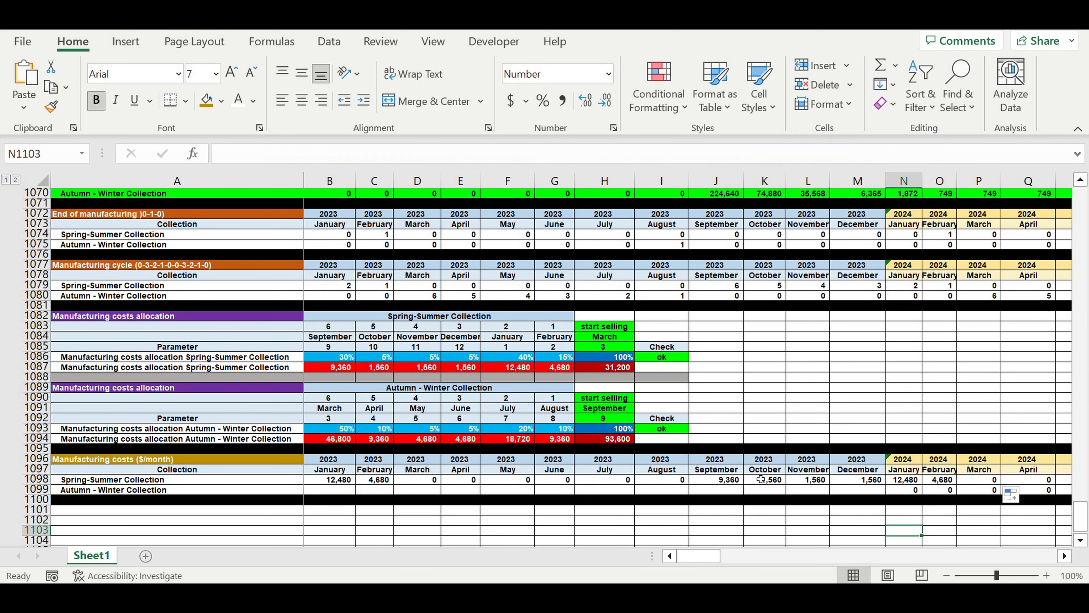
Compare the September 2023 to February 2024 Spring-Summer costs in row 1098 with the allocated amounts and their total in row 1087.
{"action": "left_click_drag", "start_coordinate": [722, 480], "coordinate": [776, 480]}
{"action": "left_click_drag", "start_coordinate": [847, 480], "coordinate": [940, 480]}
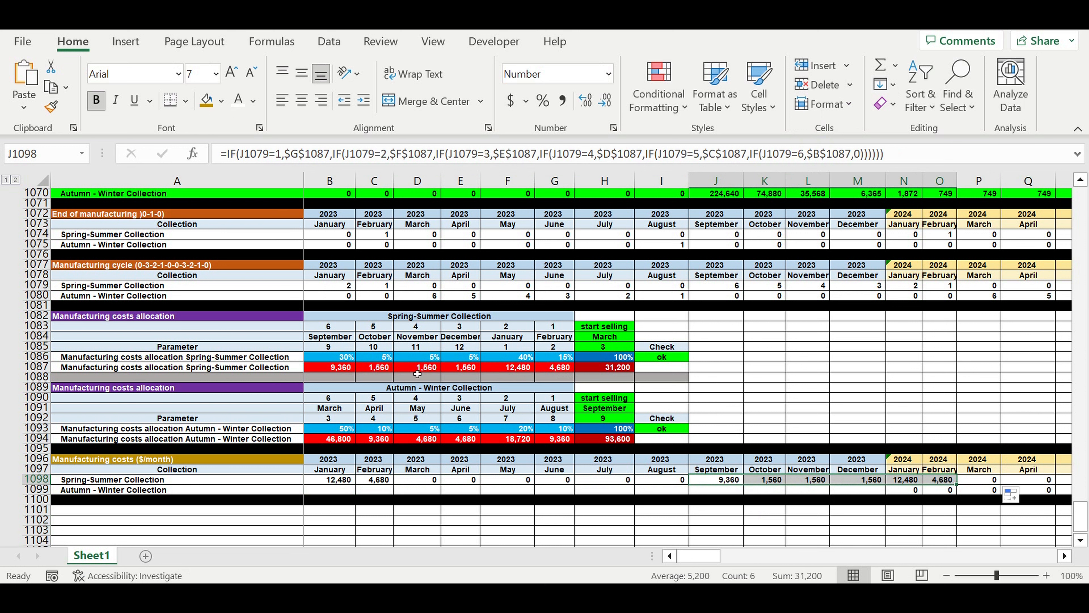
{"action": "left_click", "coordinate": [604, 369]}
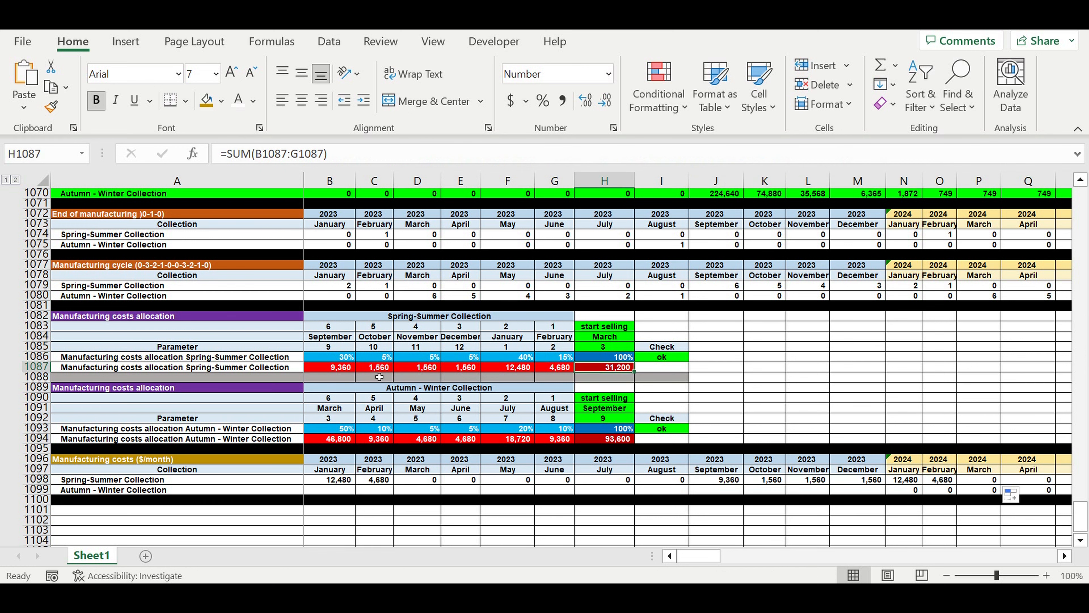
{"action": "left_click_drag", "start_coordinate": [330, 367], "coordinate": [553, 368]}
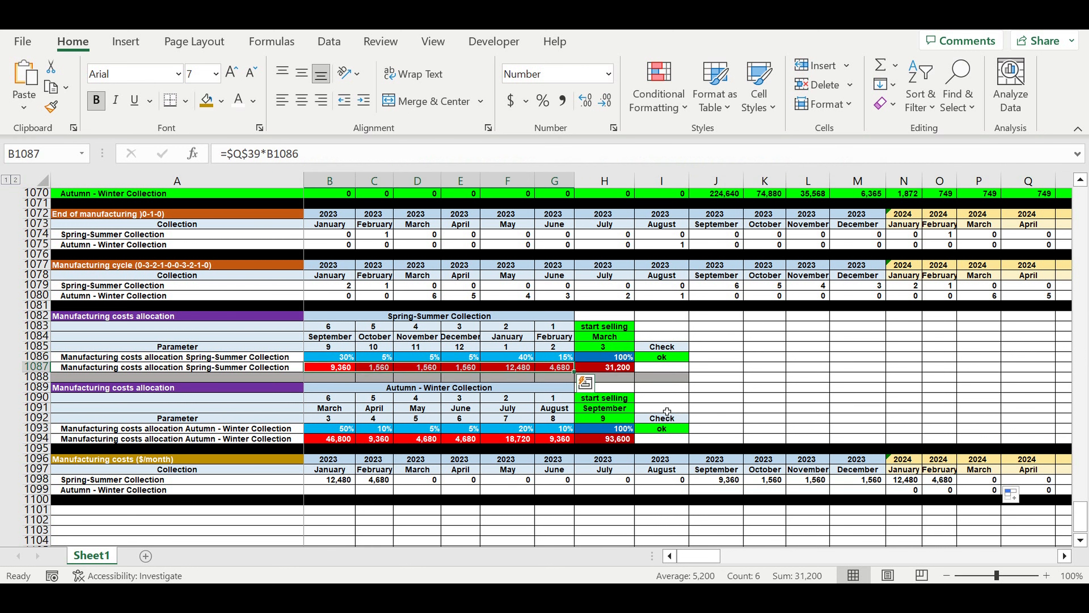
{"action": "left_click", "coordinate": [724, 480]}
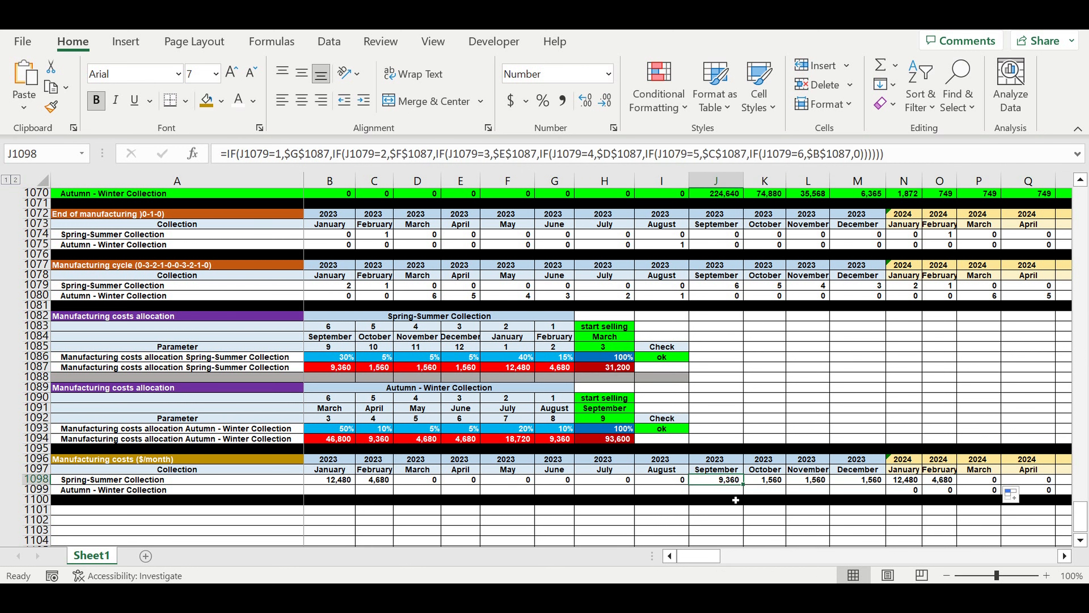
Copy the B1098 formula down to B1099 and repoint its six allocation references to row 1094, columns B to G.
{"action": "left_click", "coordinate": [331, 479]}
{"action": "left_click_drag", "start_coordinate": [354, 486], "coordinate": [357, 503]}
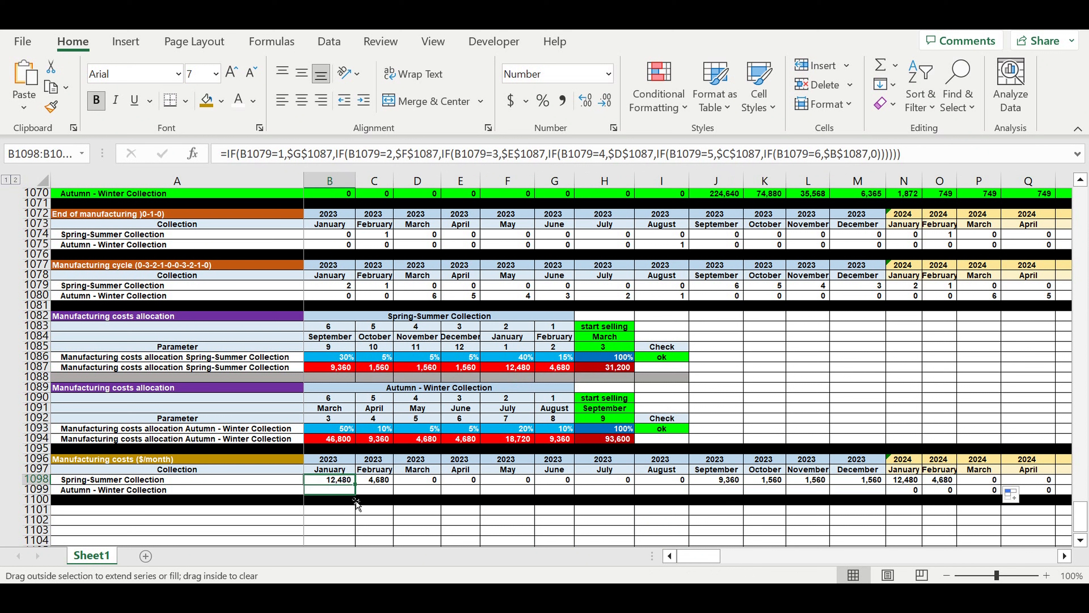
{"action": "left_click", "coordinate": [330, 490]}
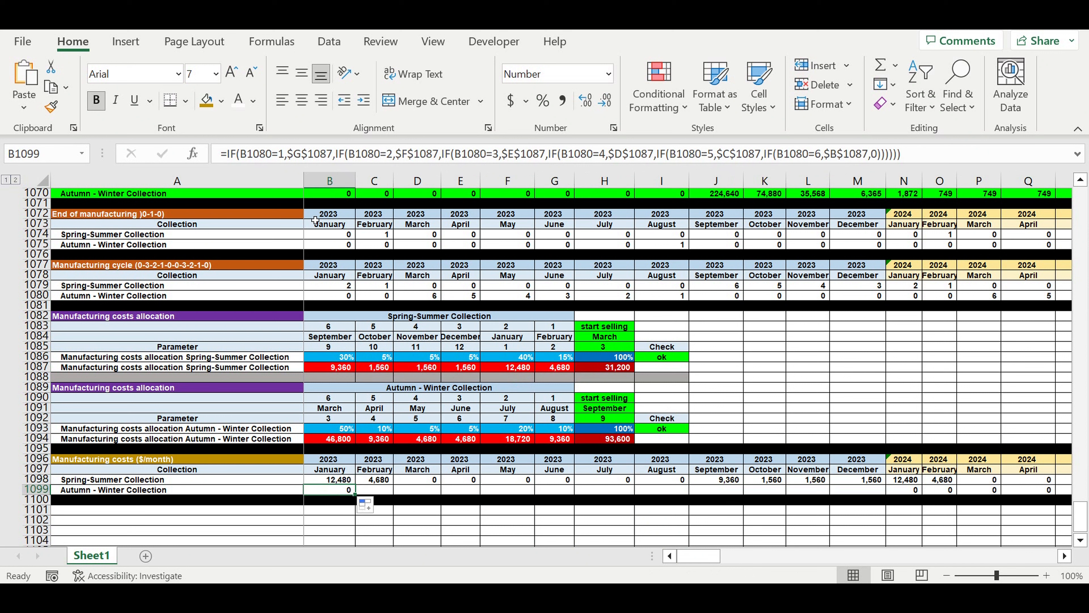
{"action": "key", "text": "F2"}
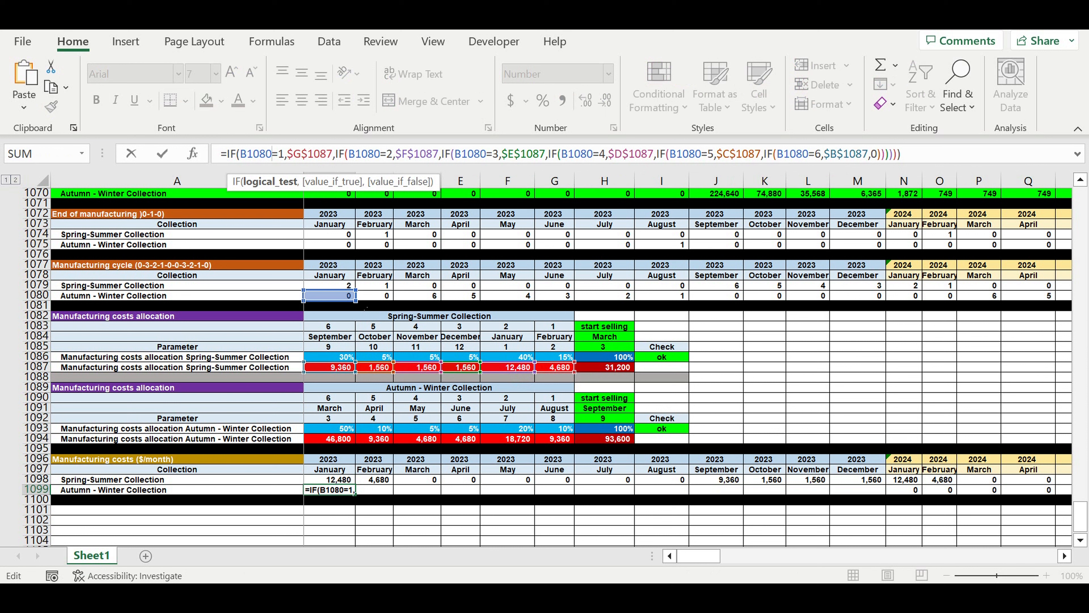
{"action": "left_click_drag", "start_coordinate": [336, 378], "coordinate": [336, 448]}
{"action": "left_click_drag", "start_coordinate": [374, 379], "coordinate": [375, 448]}
{"action": "left_click_drag", "start_coordinate": [418, 380], "coordinate": [418, 452]}
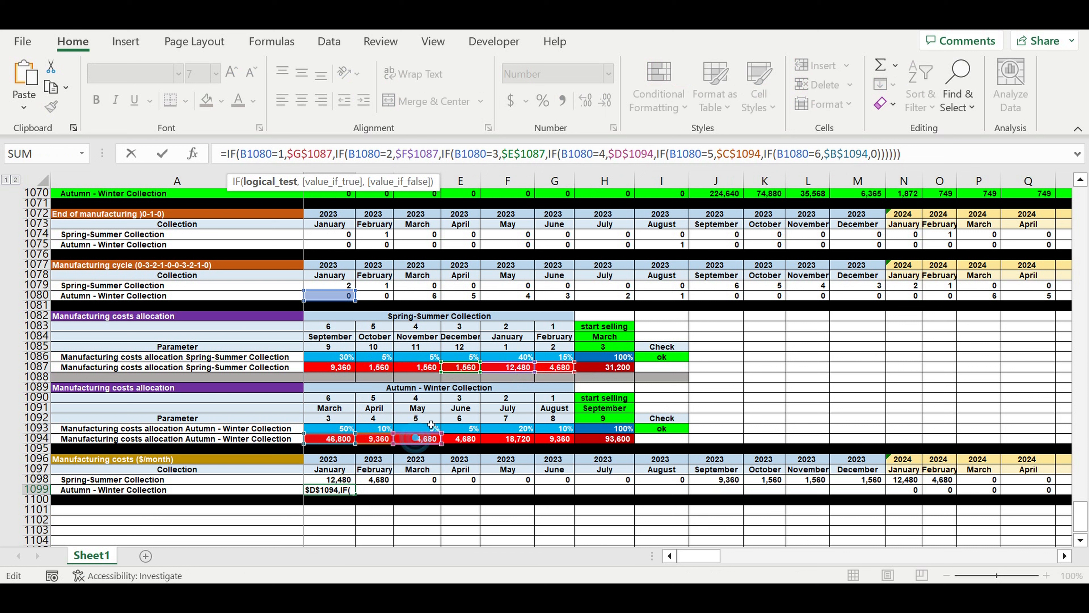
{"action": "left_click_drag", "start_coordinate": [470, 380], "coordinate": [475, 446]}
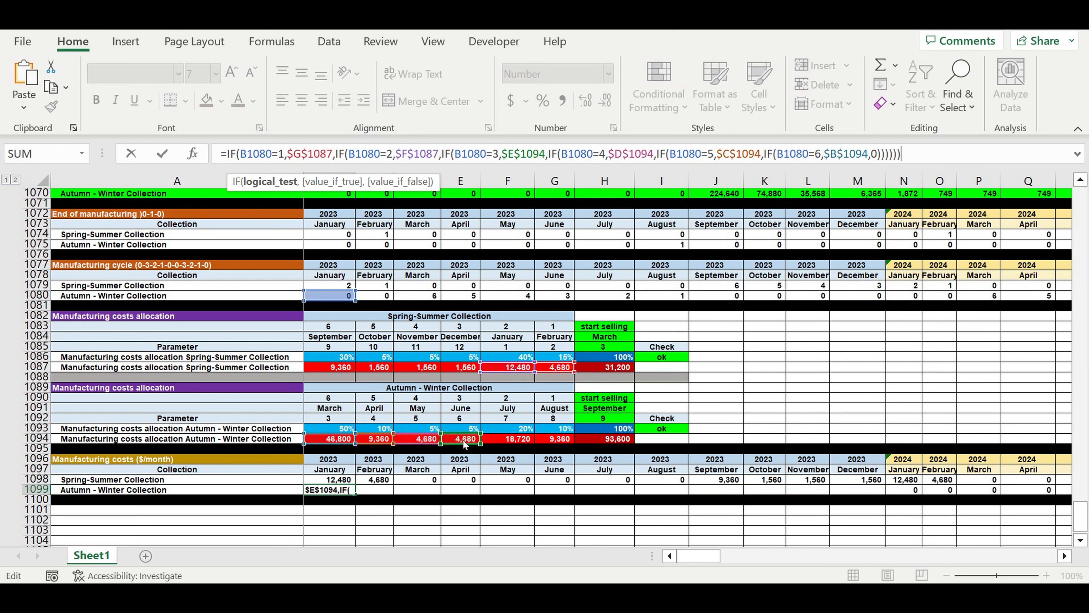
{"action": "left_click_drag", "start_coordinate": [507, 362], "coordinate": [507, 434]}
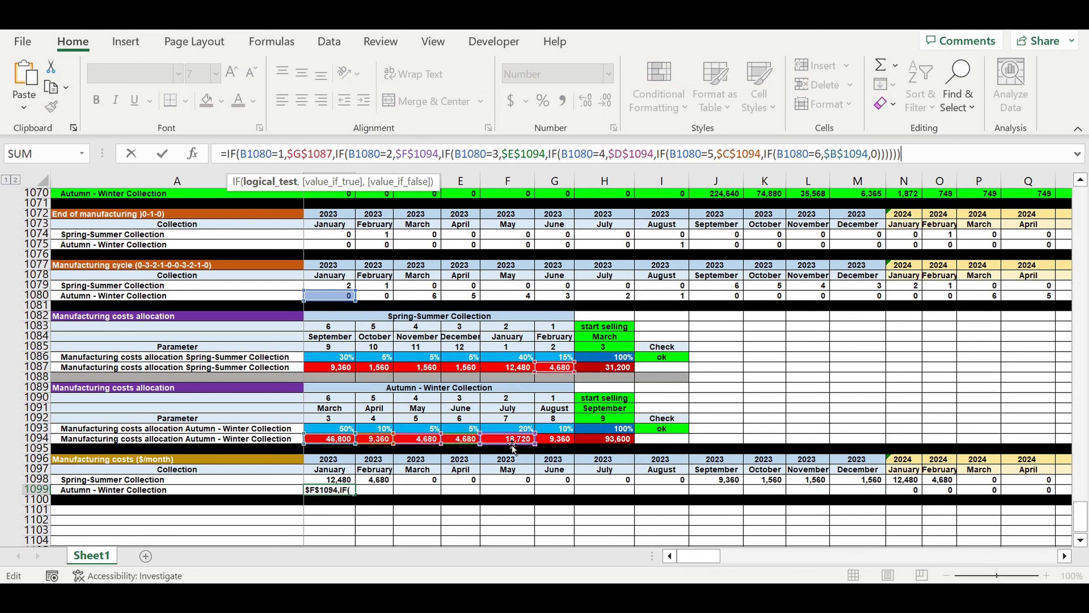
{"action": "left_click_drag", "start_coordinate": [553, 371], "coordinate": [554, 445]}
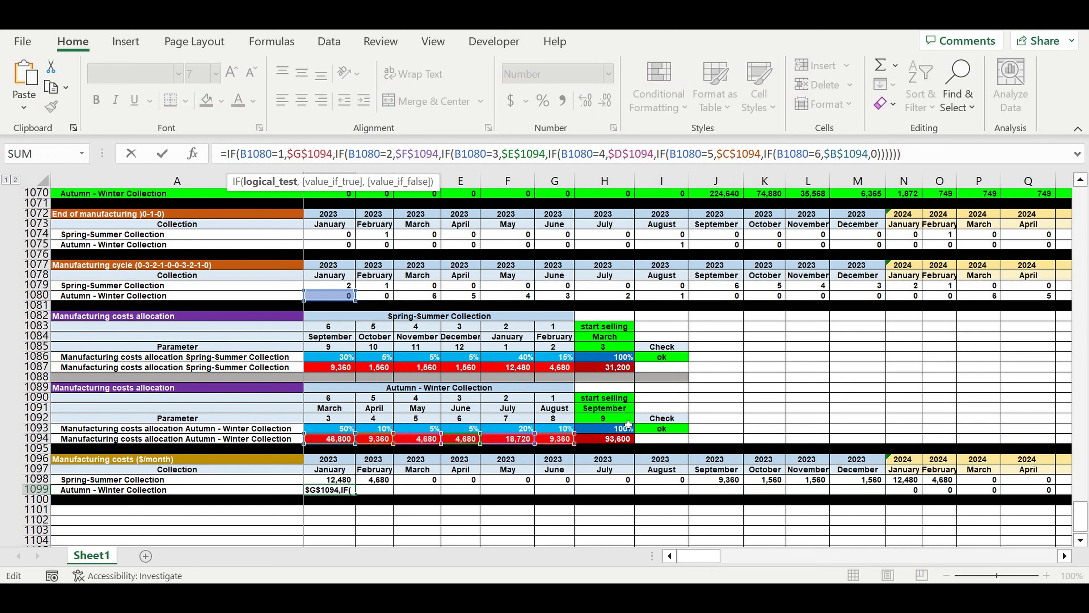
{"action": "key", "text": "Return"}
Fill the formulas in B1098:B1099 across both collection rows through December 2032.
{"action": "left_click_drag", "start_coordinate": [332, 482], "coordinate": [959, 492]}
{"action": "left_click", "coordinate": [884, 420]}
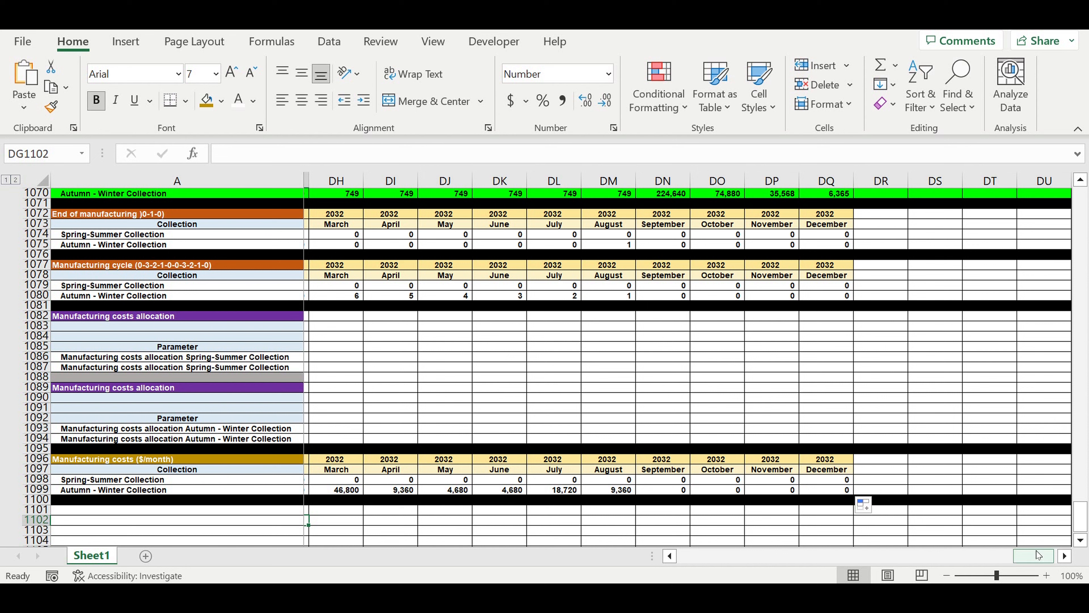
{"action": "left_click_drag", "start_coordinate": [1037, 555], "coordinate": [697, 555]}
Check the sums of the March to August 2023 Autumn-Winter costs and the September 2023 to February 2024 Spring-Summer costs.
{"action": "left_click_drag", "start_coordinate": [420, 493], "coordinate": [666, 495]}
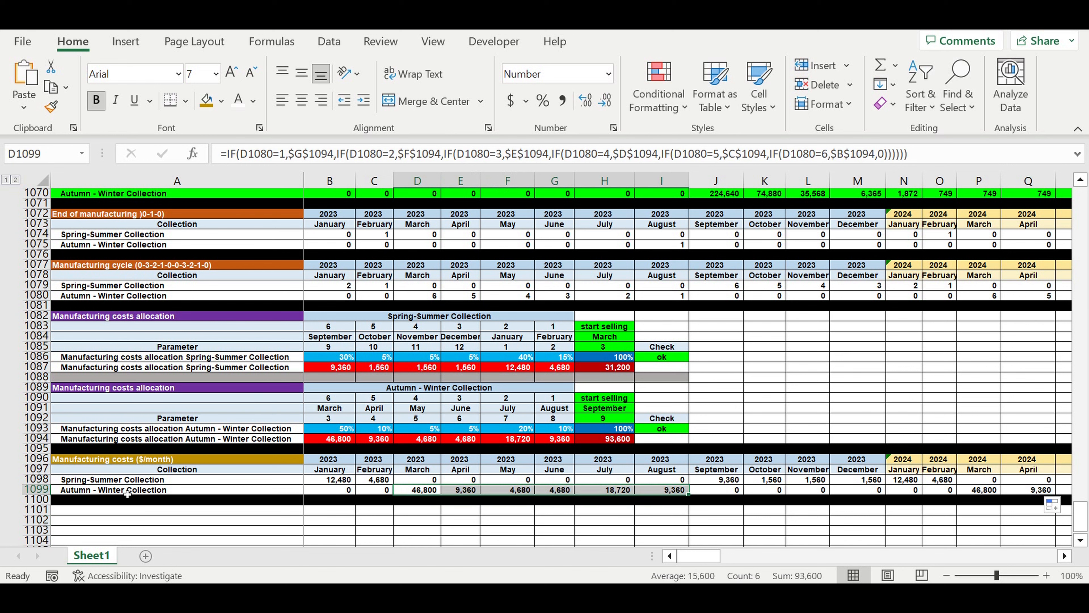
{"action": "left_click", "coordinate": [722, 492]}
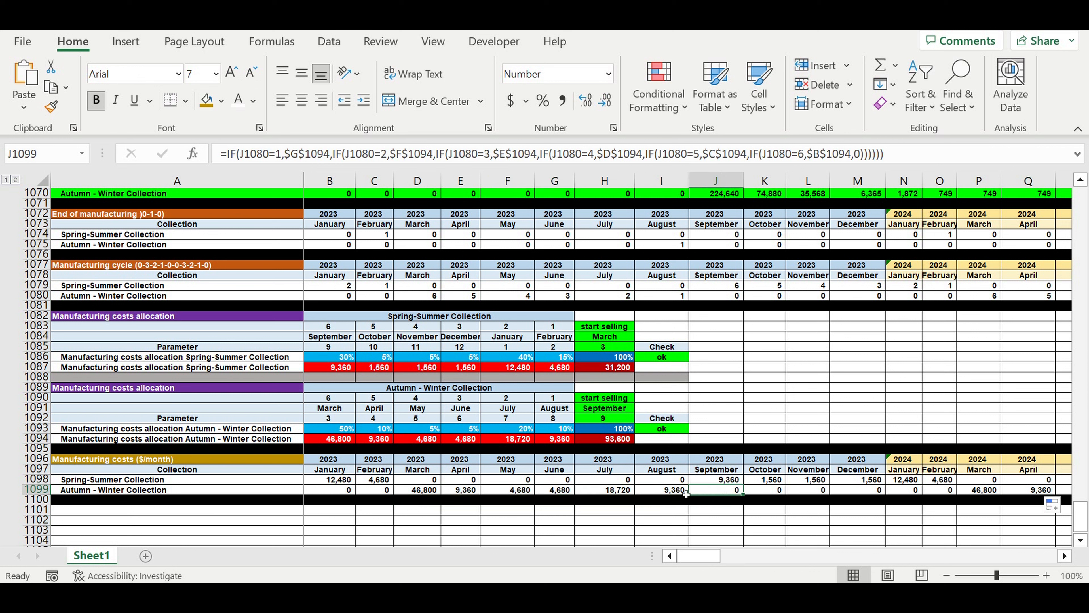
{"action": "left_click_drag", "start_coordinate": [680, 494], "coordinate": [428, 492]}
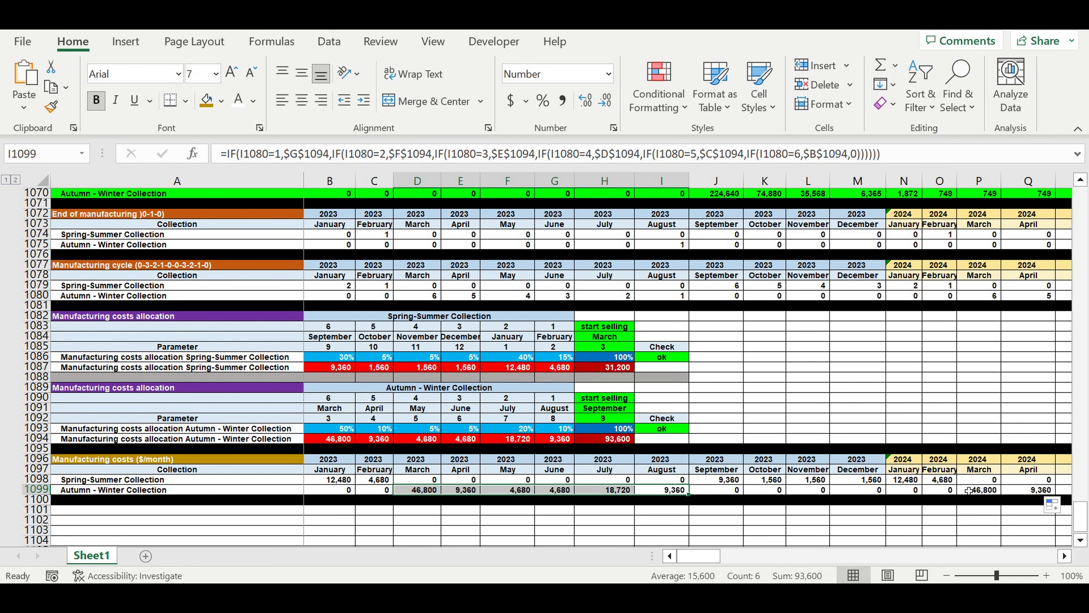
{"action": "left_click", "coordinate": [985, 480]}
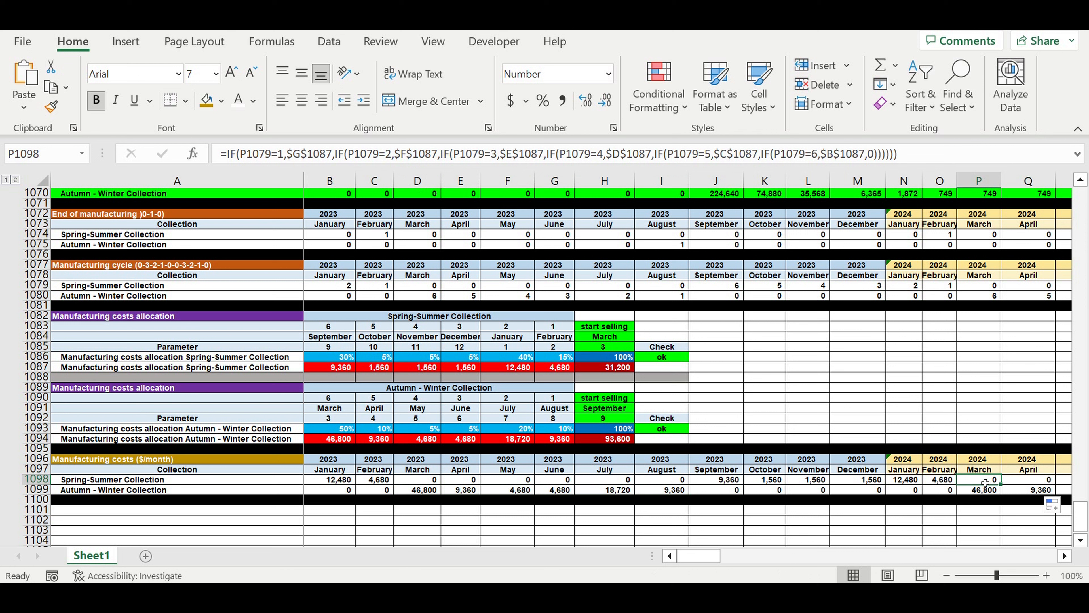
{"action": "left_click", "coordinate": [940, 479]}
{"action": "left_click_drag", "start_coordinate": [910, 481], "coordinate": [725, 482]}
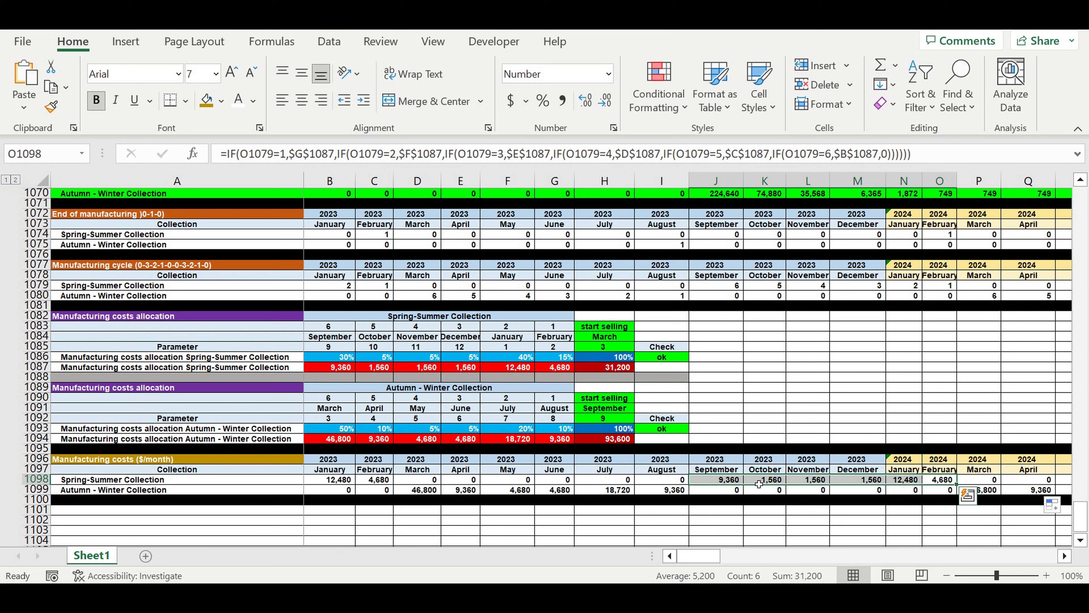
{"action": "left_click", "coordinate": [818, 399]}
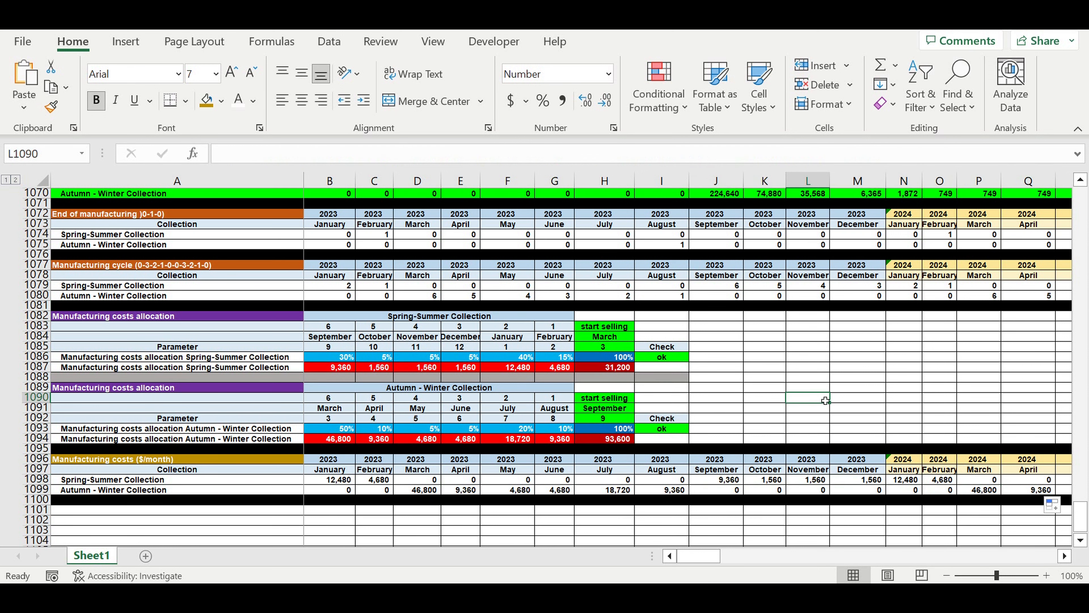
{"action": "left_click", "coordinate": [847, 390]}
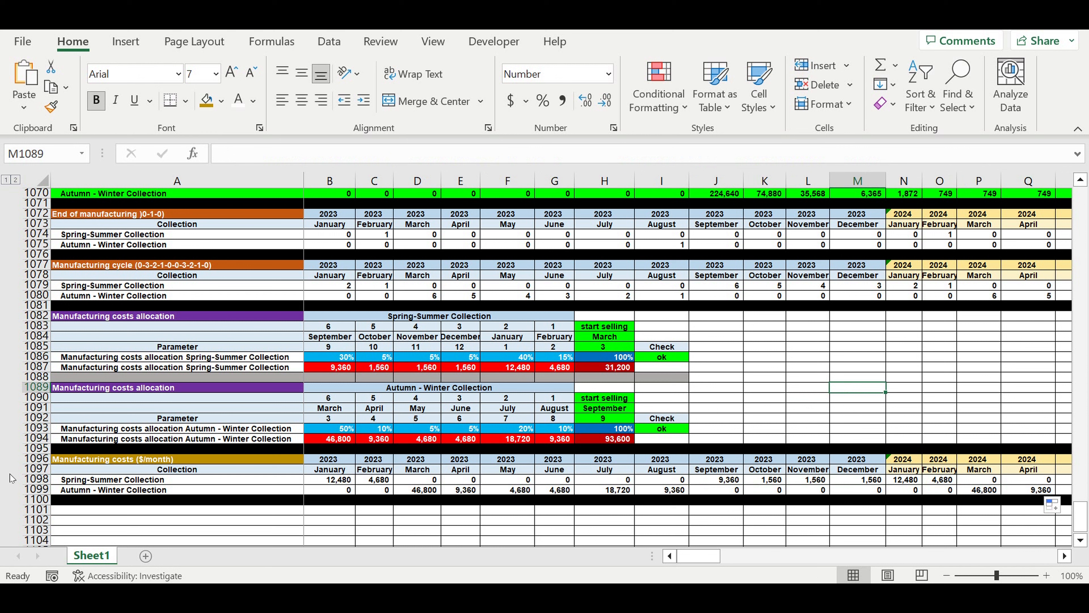
Copy heading rows 1096 and 1097 of the Manufacturing costs block and paste them at row 1101.
{"action": "mouse_move", "coordinate": [34, 459]}
{"action": "left_mouse_down"}
{"action": "mouse_move", "coordinate": [31, 481]}
{"action": "mouse_move", "coordinate": [45, 460]}
{"action": "mouse_move", "coordinate": [43, 472]}
{"action": "left_mouse_up"}
{"action": "key", "text": "ctrl+c"}
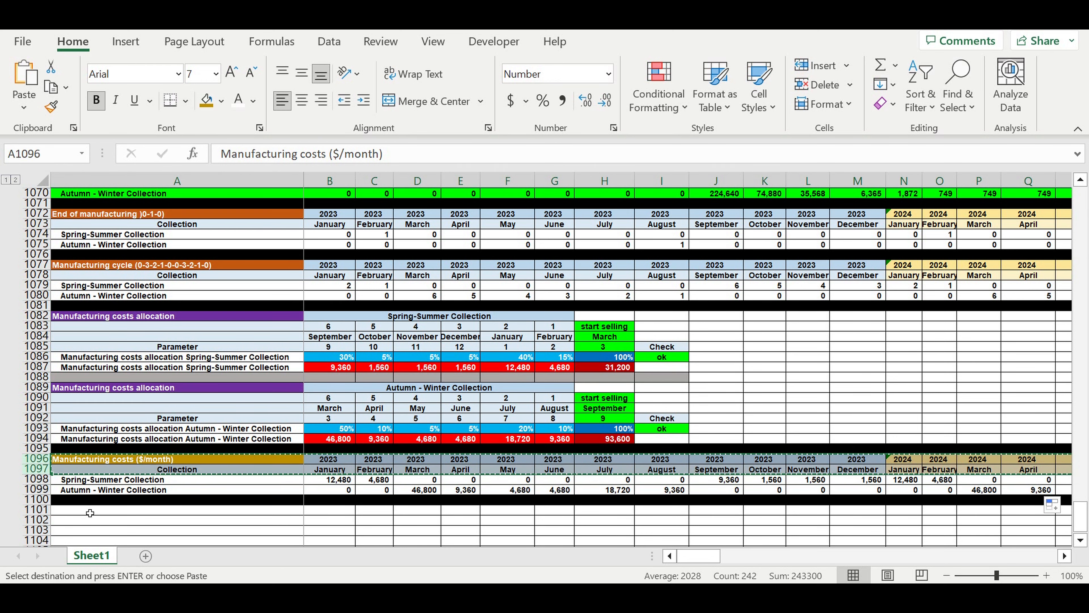
{"action": "left_click", "coordinate": [85, 509]}
{"action": "key", "text": "ctrl+v"}
{"action": "scroll", "coordinate": [135, 426], "scroll_direction": "down", "scroll_amount": 3}
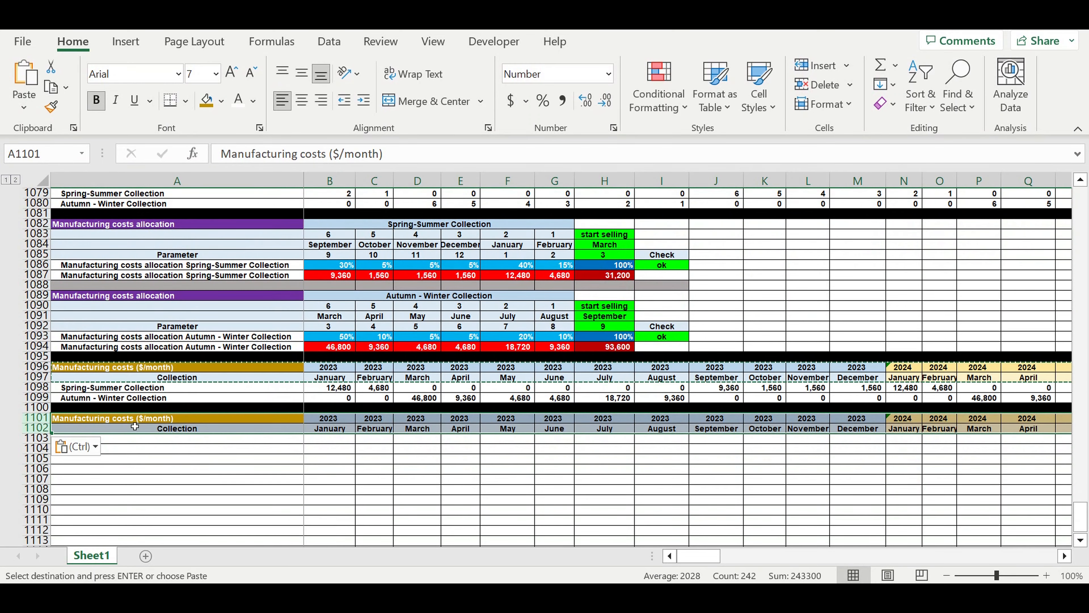
Retitle the pasted block heading in A1101 as "Revenues and Manufacturing costs consolidation" and change the A1102 label to "Parameter".
{"action": "left_click", "coordinate": [133, 418]}
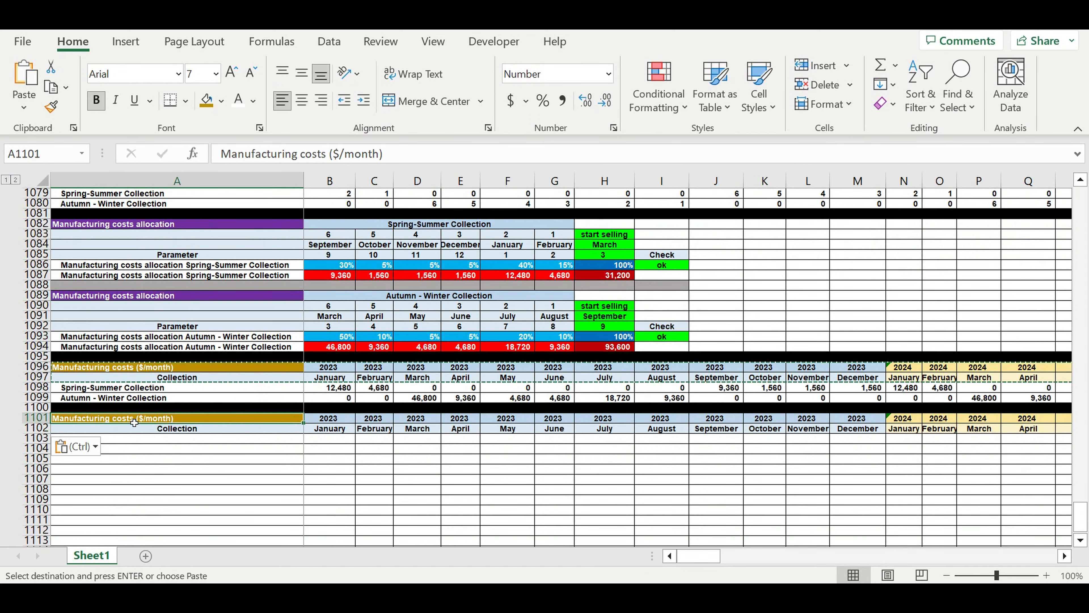
{"action": "double_click", "coordinate": [136, 421]}
{"action": "type", "text": "Revenu"}
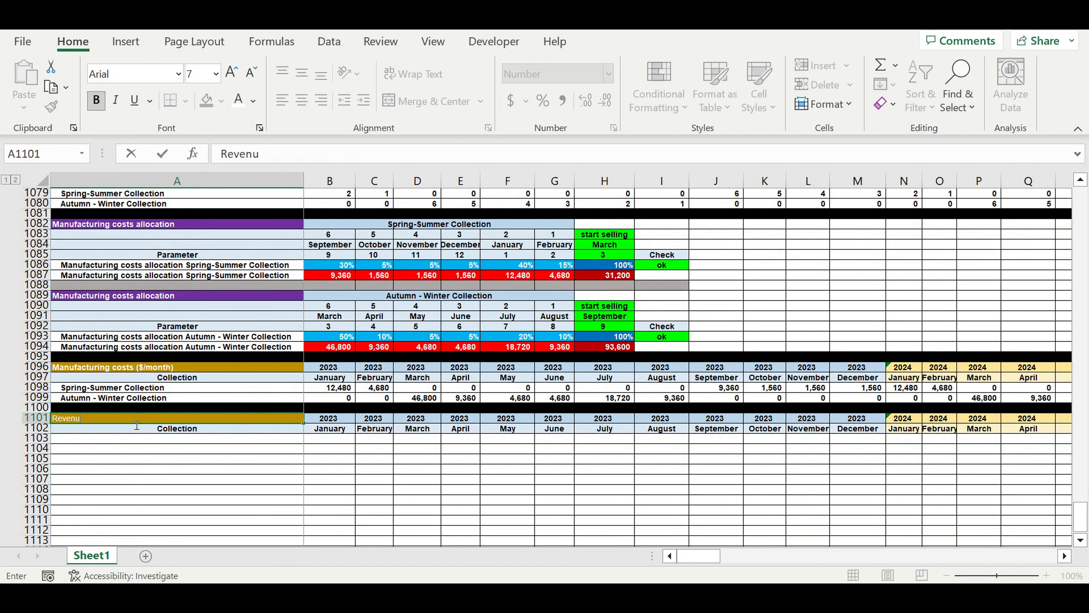
{"action": "type", "text": "es and Manufacturing costs cons"}
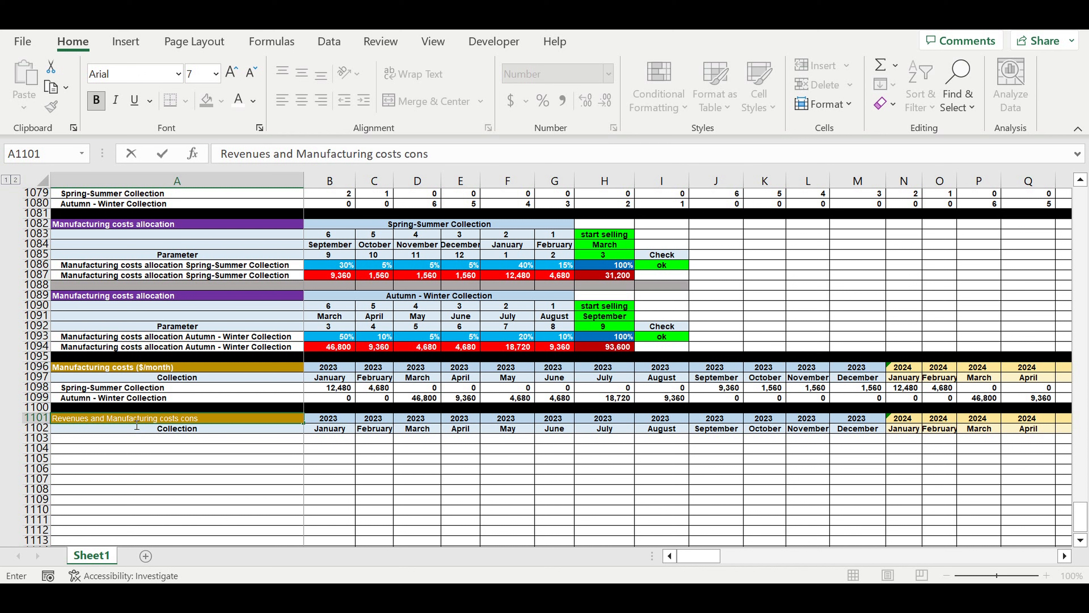
{"action": "type", "text": "ion"}
{"action": "key", "text": "Return"}
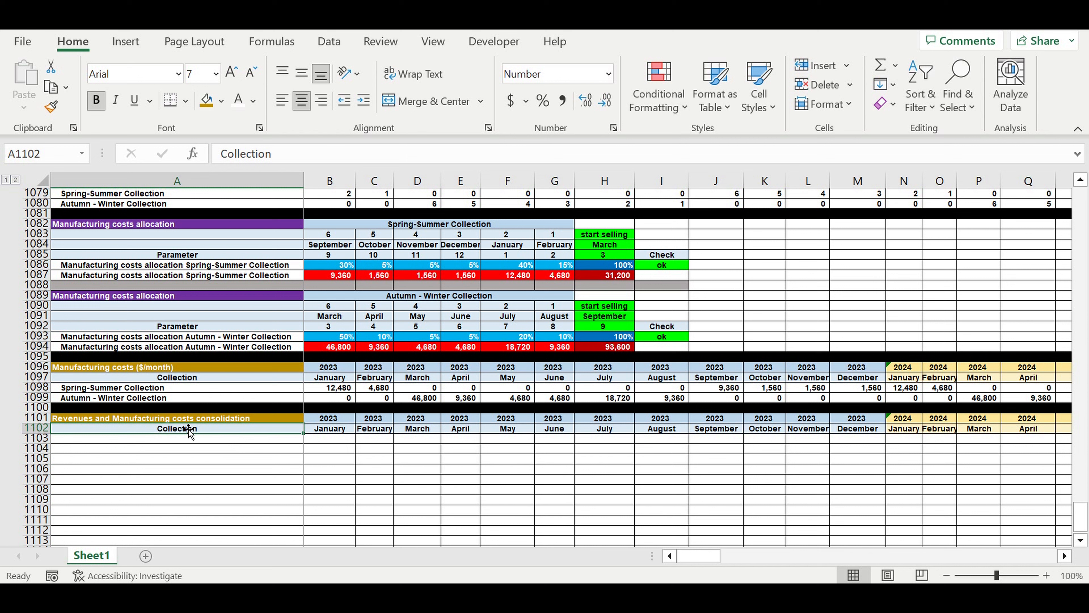
{"action": "type", "text": "Parameter"}
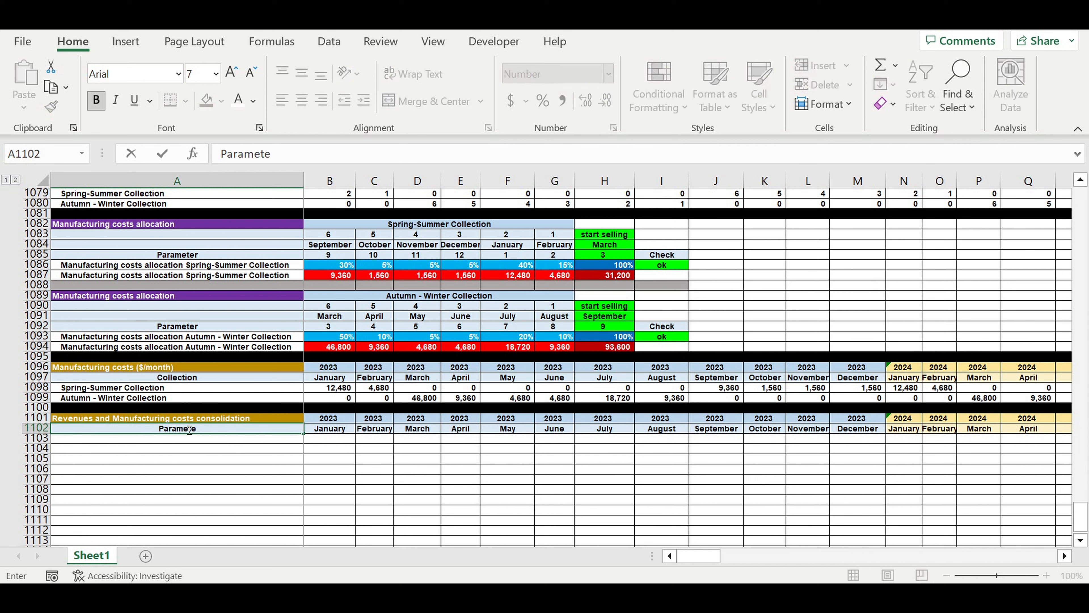
{"action": "key", "text": "Return"}
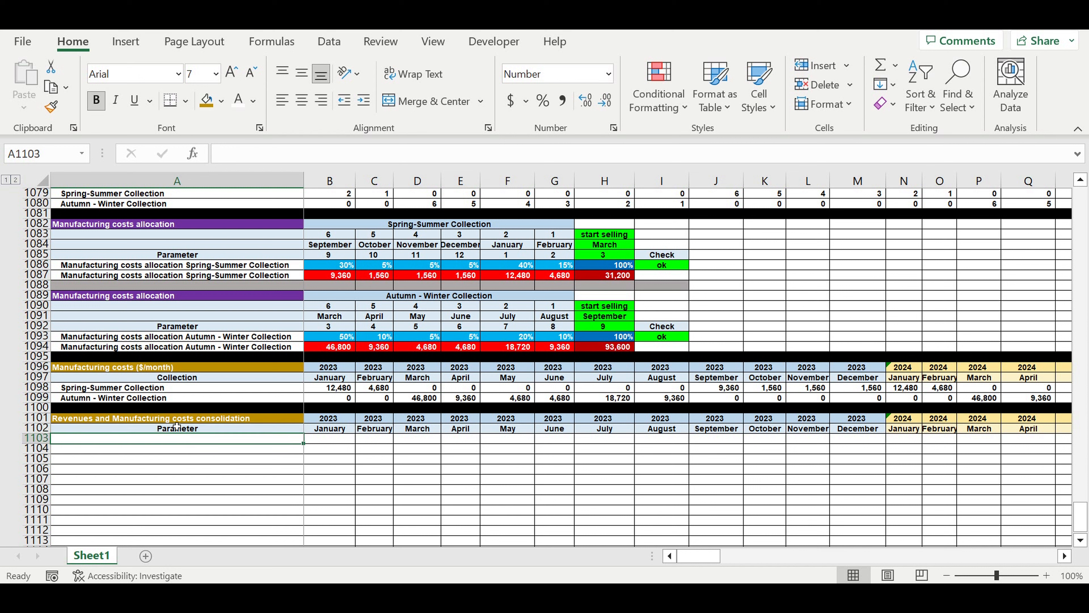
Give the block title in A1101 a light orange fill and black font colour.
{"action": "left_click", "coordinate": [176, 418]}
{"action": "left_click", "coordinate": [223, 102]}
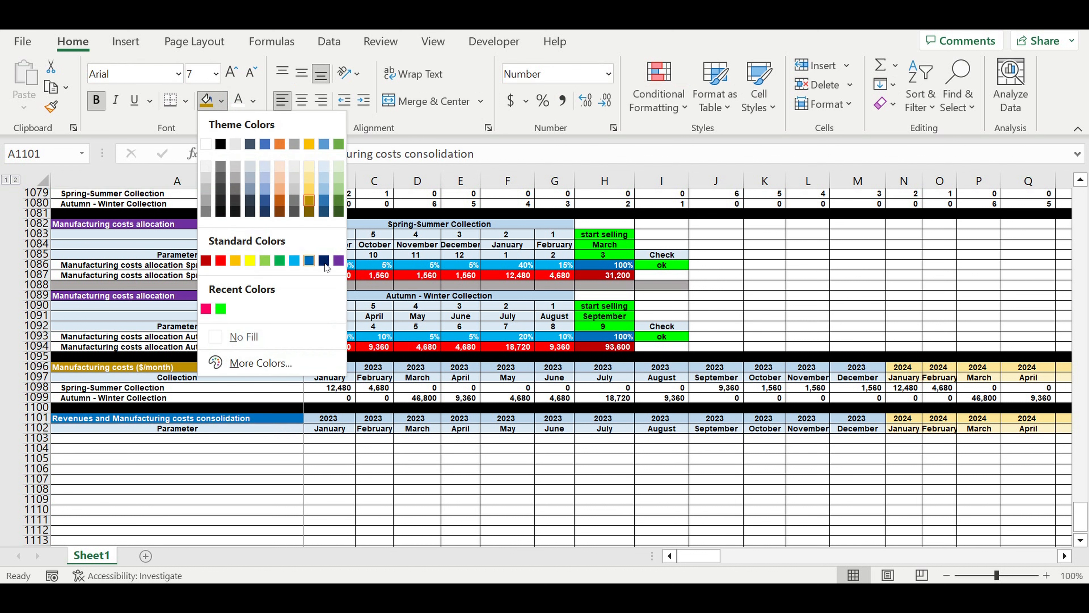
{"action": "left_click", "coordinate": [280, 188]}
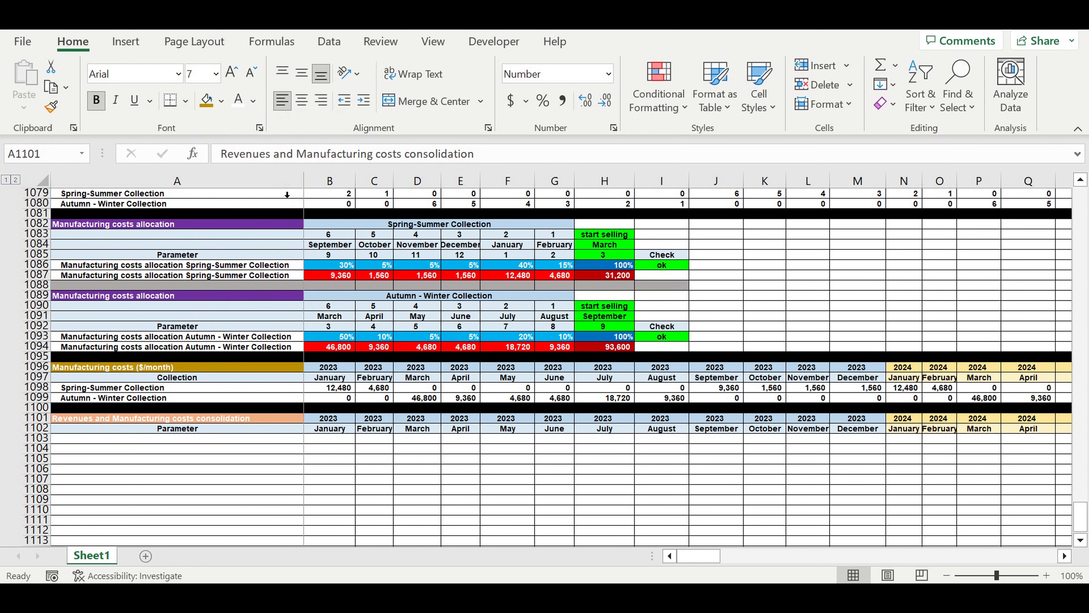
{"action": "left_click", "coordinate": [253, 103]}
{"action": "left_click", "coordinate": [247, 122]}
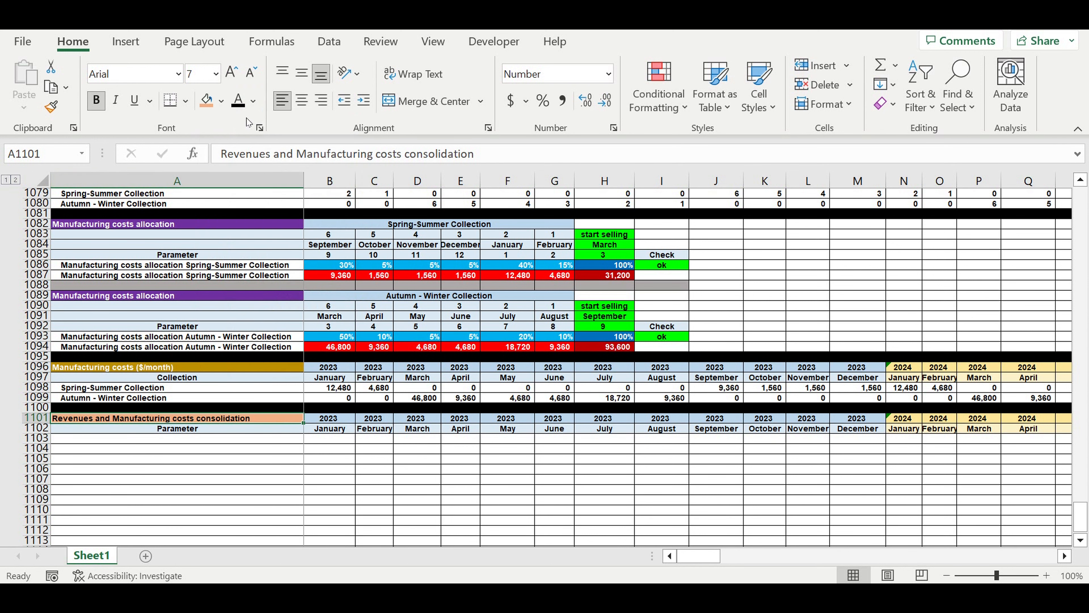
Enter the row labels "Revenues" in A1103 and "Manufacturing costs" in A1104.
{"action": "left_click", "coordinate": [253, 442]}
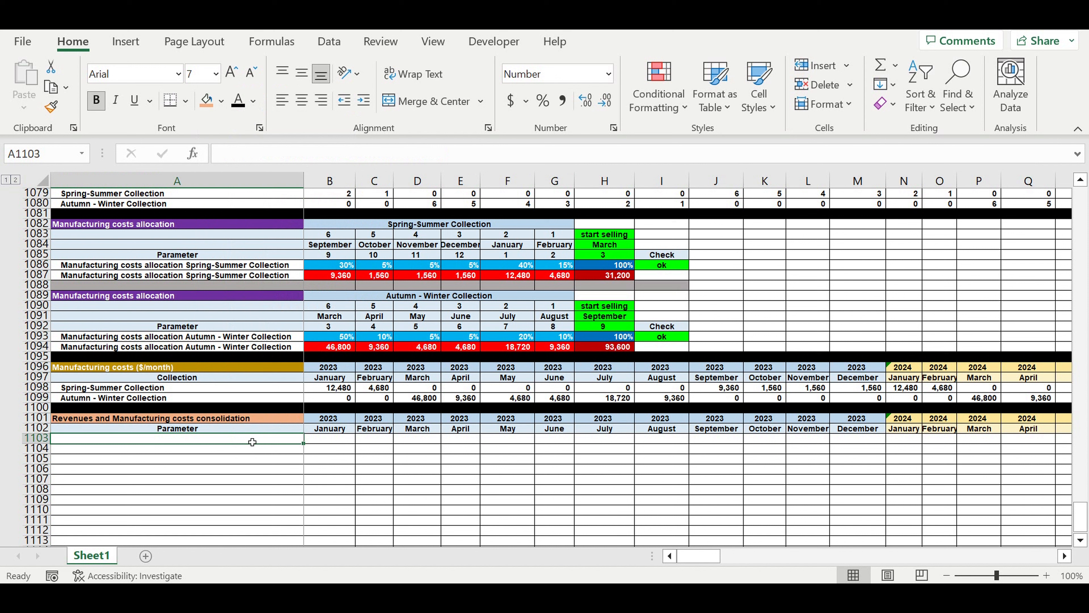
{"action": "type", "text": "Revenues"}
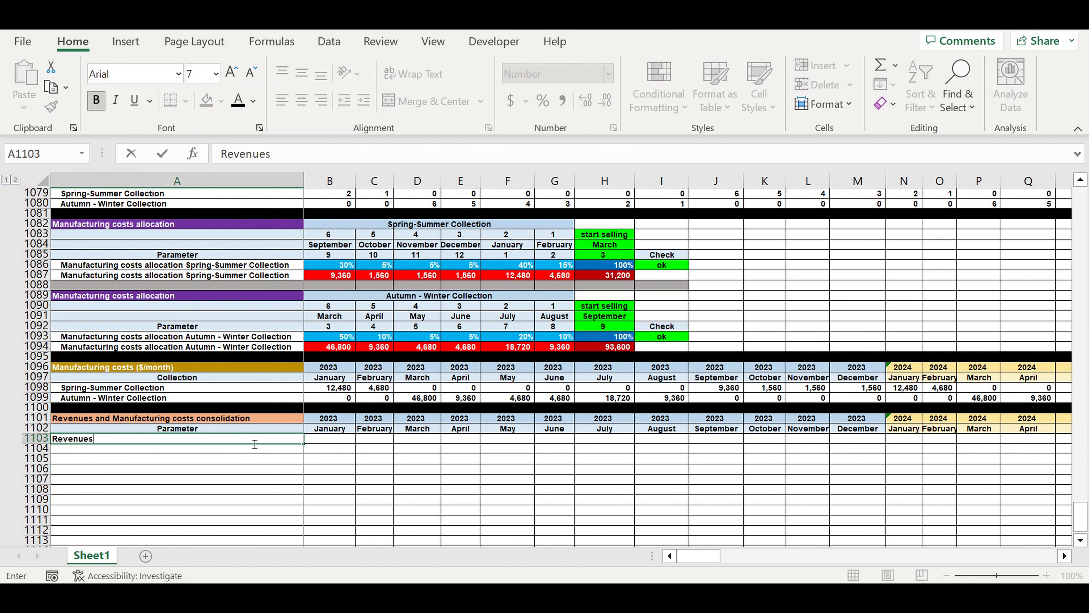
{"action": "key", "text": "Return"}
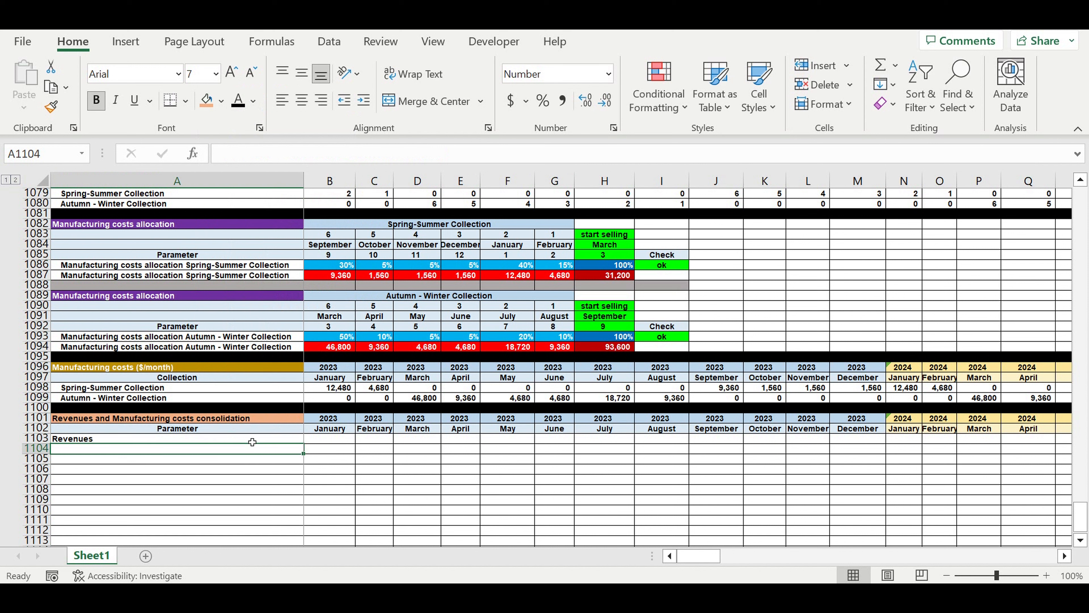
{"action": "type", "text": "Ma"}
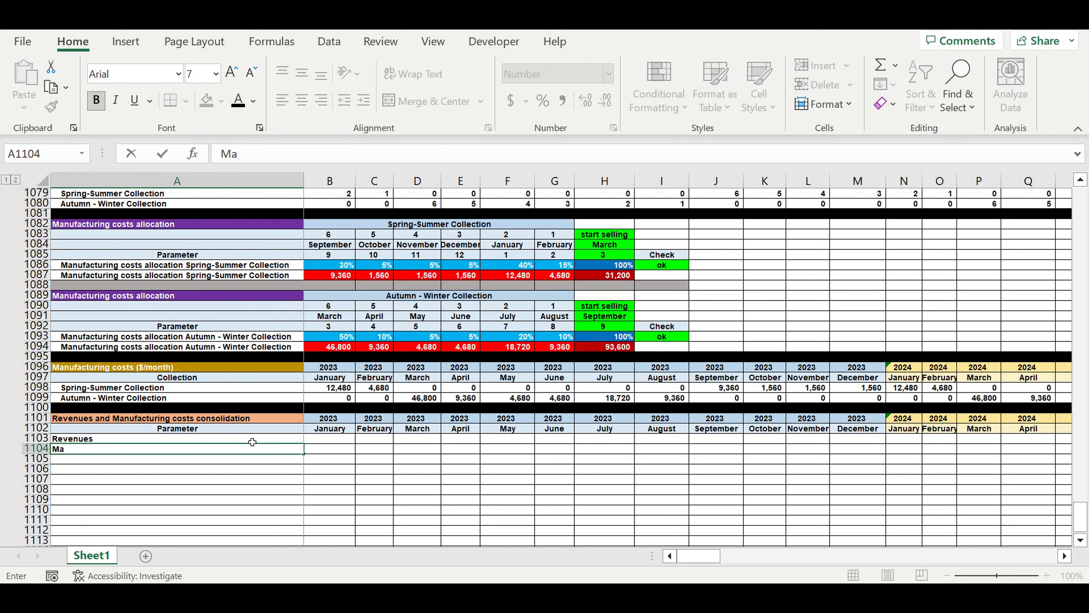
{"action": "type", "text": "nufacturing "}
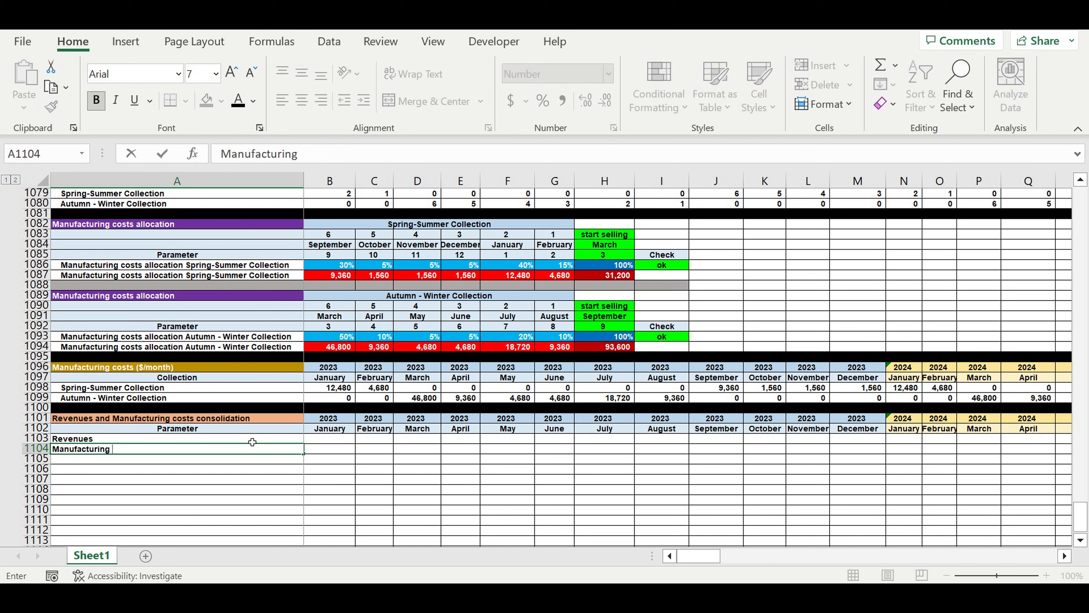
{"action": "type", "text": "costs"}
{"action": "key", "text": "Return"}
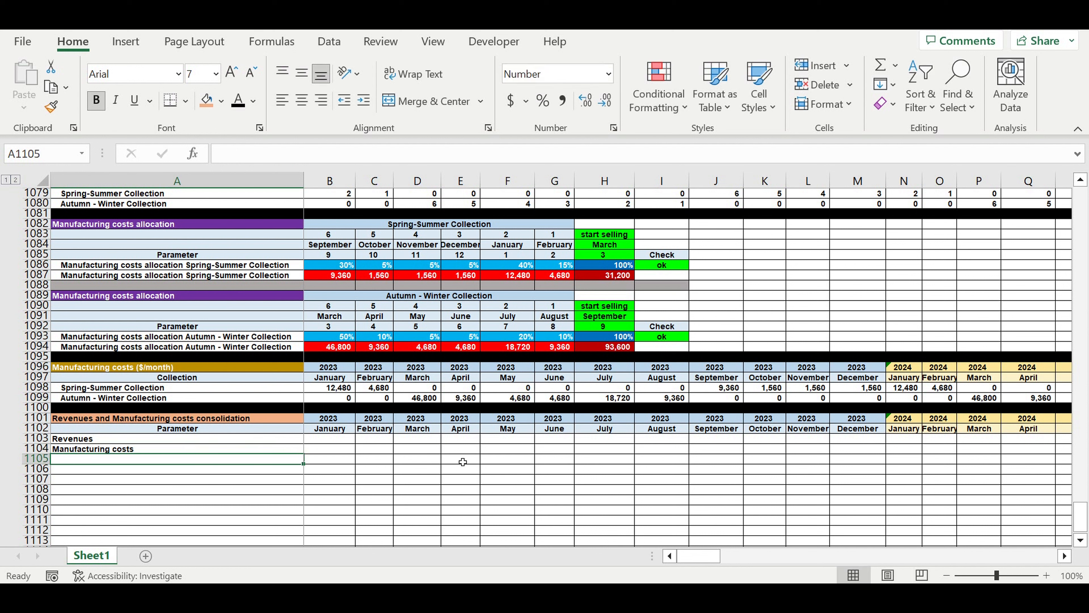
Enter the January 2023 revenues formula =B1069+B1070 in B1103, adding both collections' consolidated revenues.
{"action": "left_click_drag", "start_coordinate": [682, 555], "coordinate": [670, 555]}
{"action": "left_click", "coordinate": [342, 441]}
{"action": "type", "text": "="}
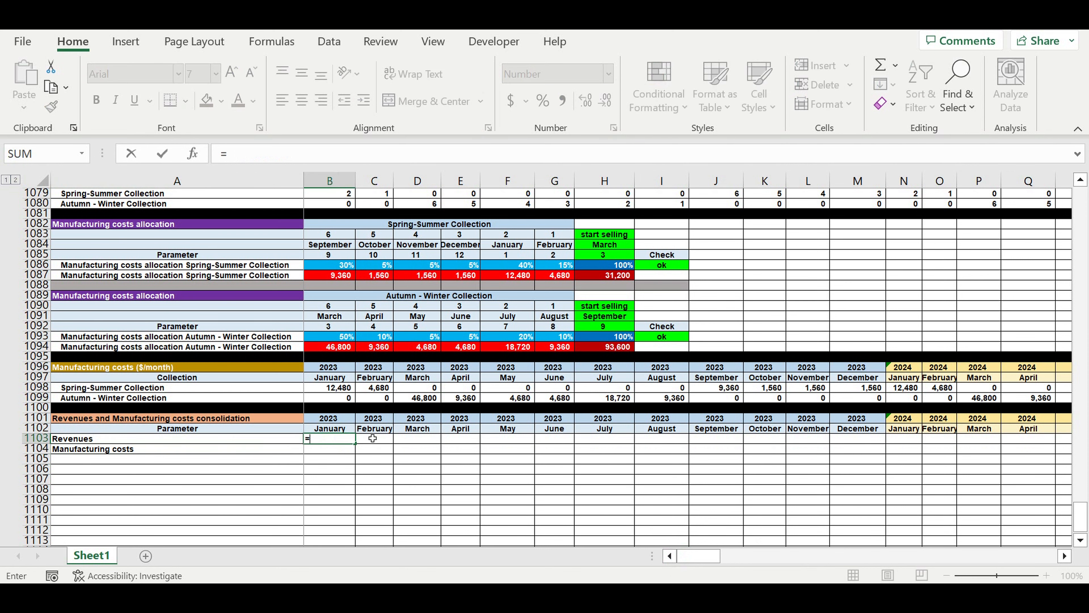
{"action": "scroll", "coordinate": [367, 429], "scroll_direction": "up", "scroll_amount": 7}
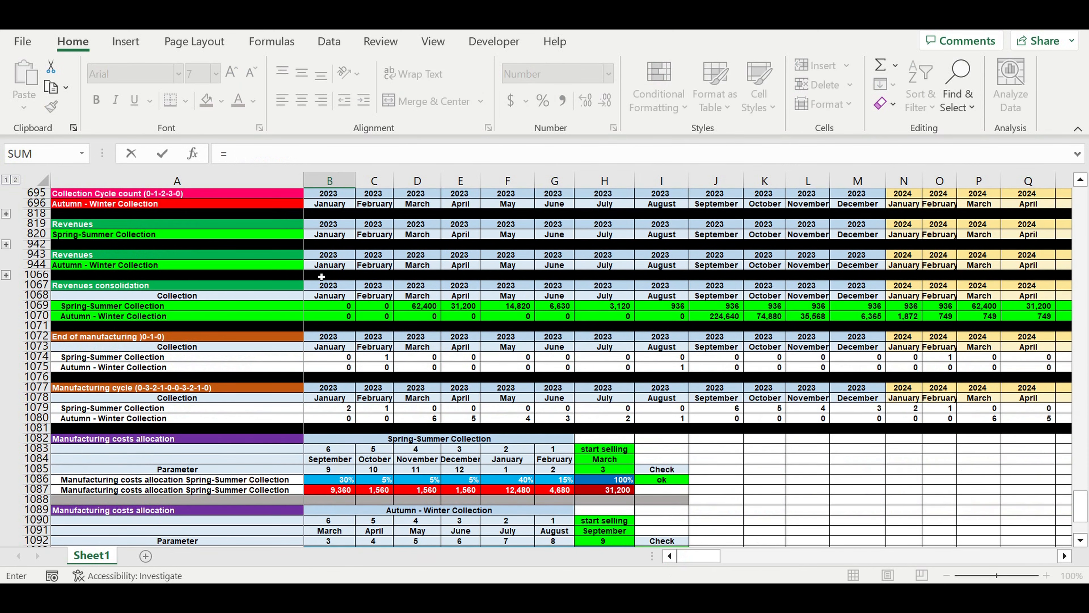
{"action": "left_click", "coordinate": [324, 309]}
{"action": "type", "text": "+"}
{"action": "left_click", "coordinate": [325, 320]}
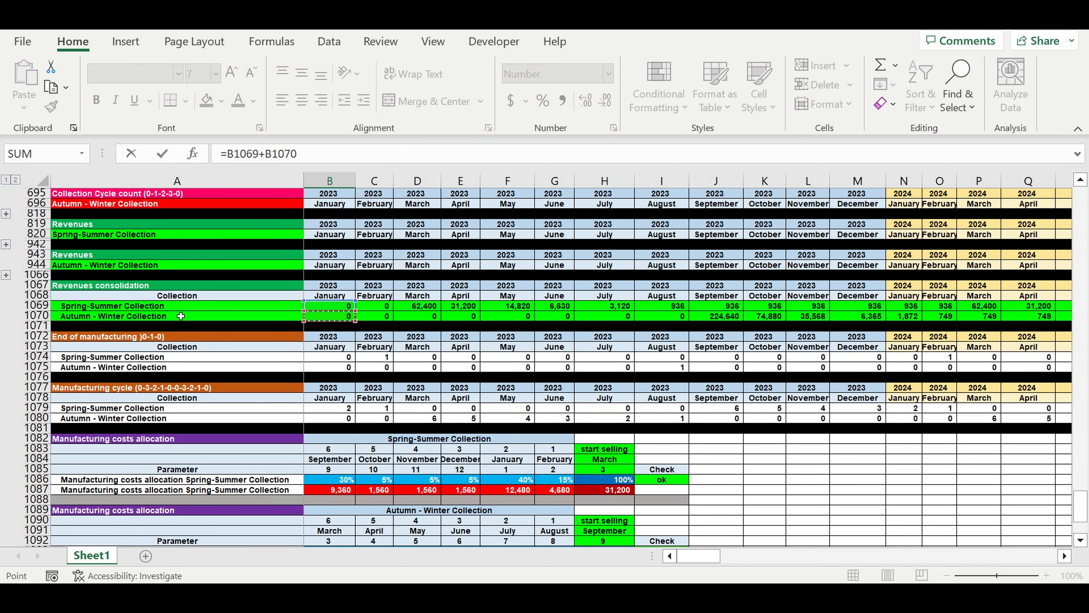
{"action": "key", "text": "Return"}
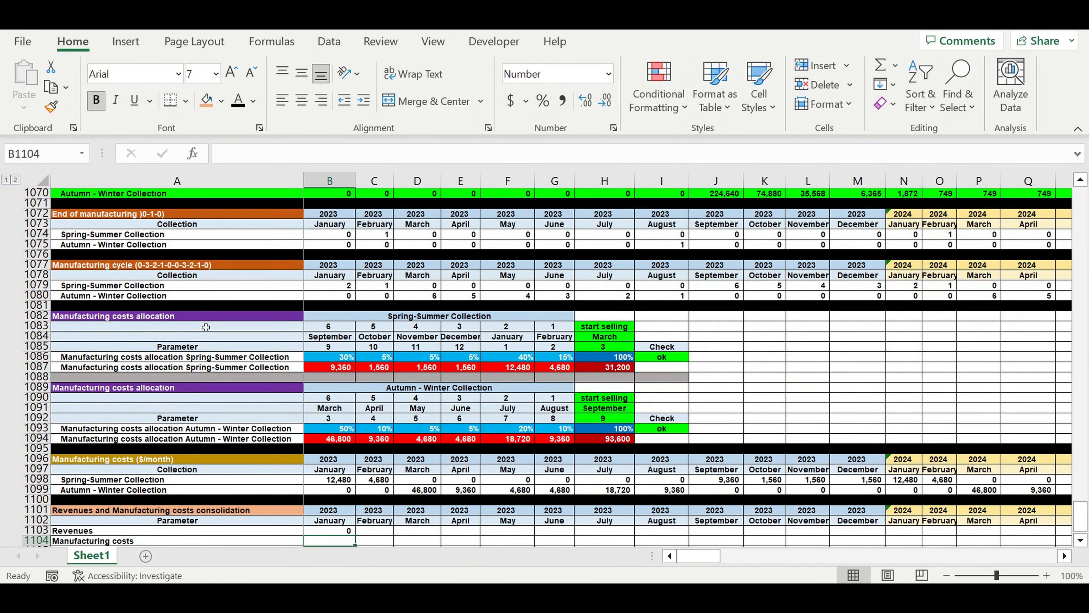
Enter the January 2023 manufacturing costs formula =B1098+B1099 in B1104.
{"action": "type", "text": "="}
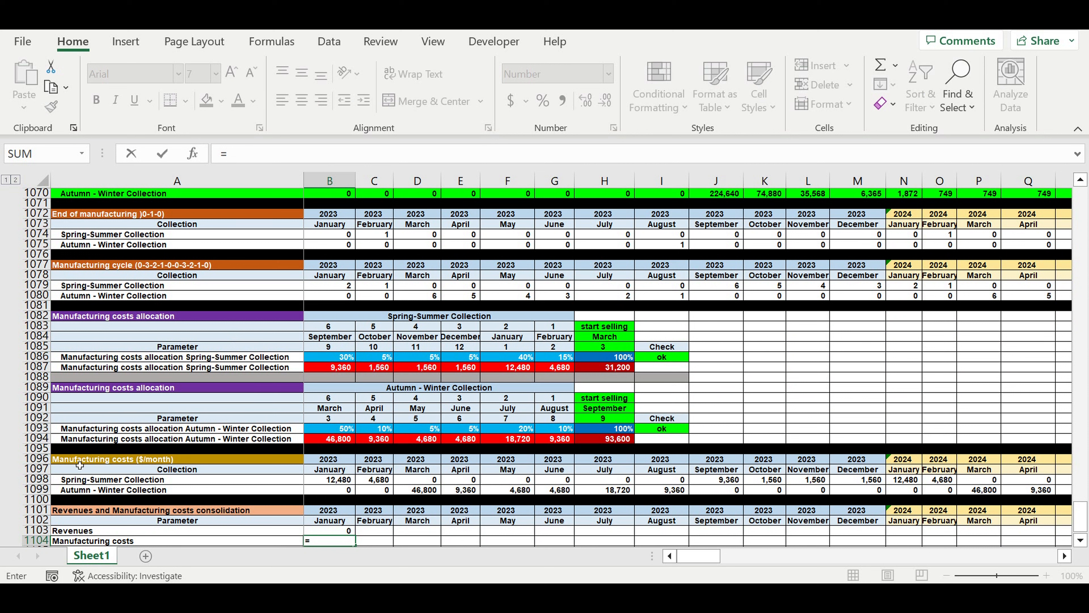
{"action": "left_click", "coordinate": [338, 484]}
{"action": "type", "text": "+"}
{"action": "left_click", "coordinate": [332, 490]}
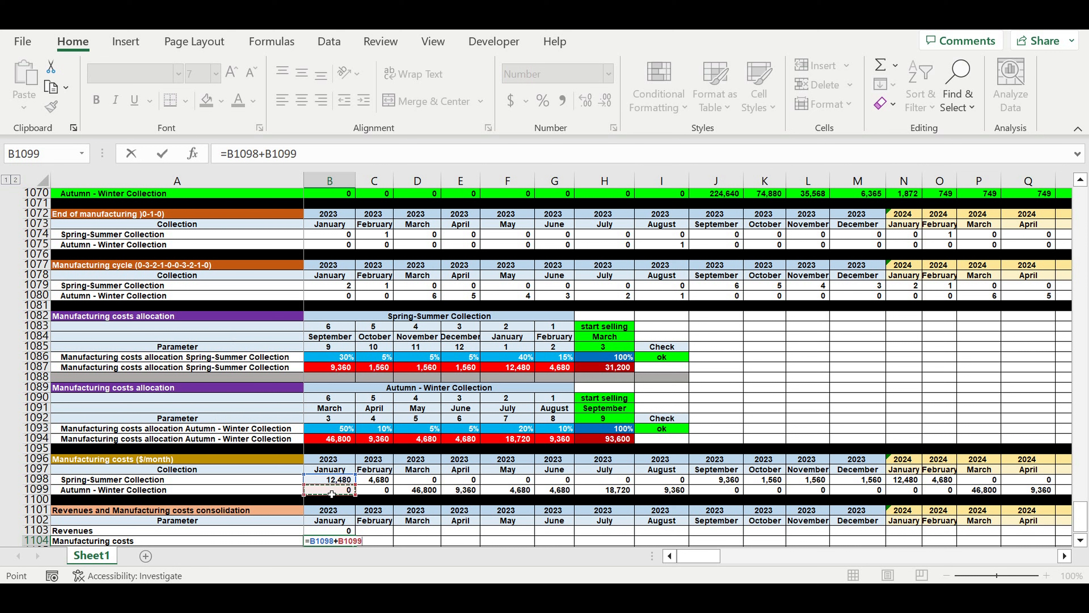
{"action": "key", "text": "Return"}
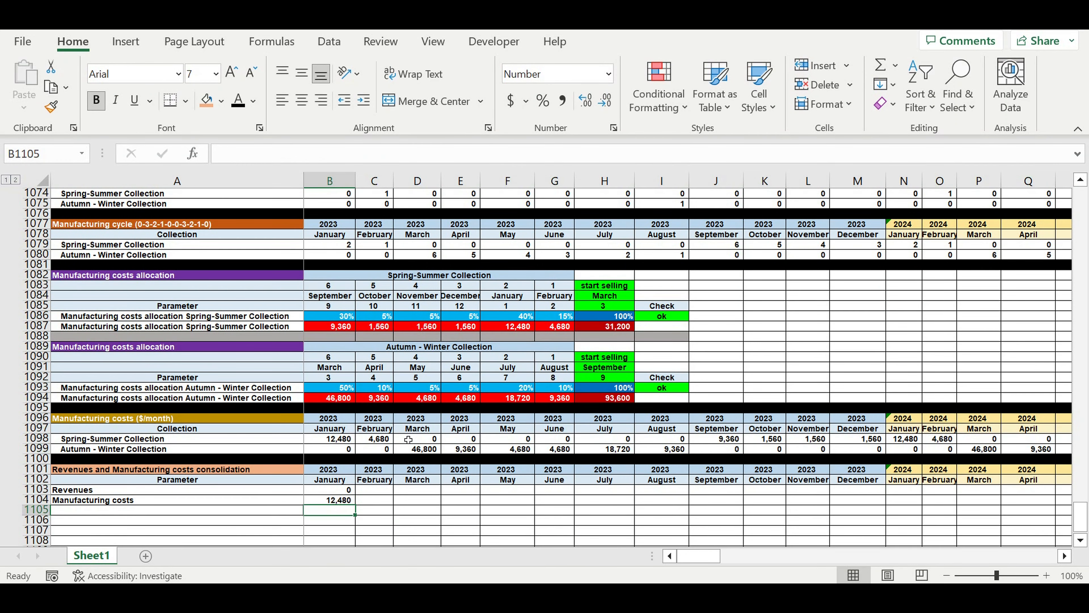
Fill the Revenues row 1103 bright green and the Manufacturing costs row 1104 red with white font.
{"action": "left_click", "coordinate": [42, 490]}
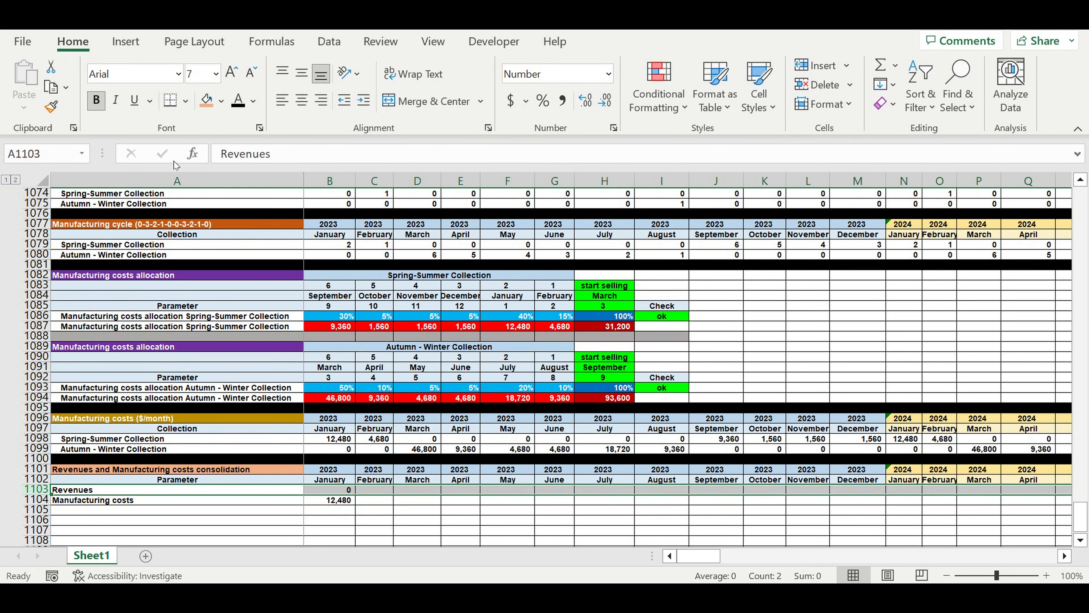
{"action": "left_click", "coordinate": [222, 101]}
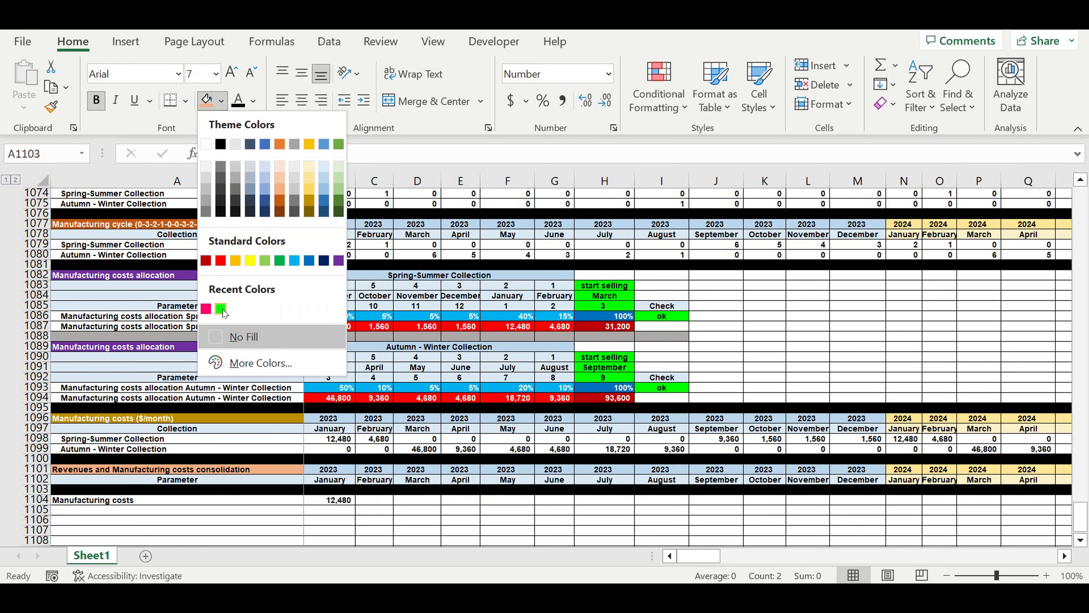
{"action": "left_click", "coordinate": [226, 311]}
{"action": "left_click", "coordinate": [38, 499]}
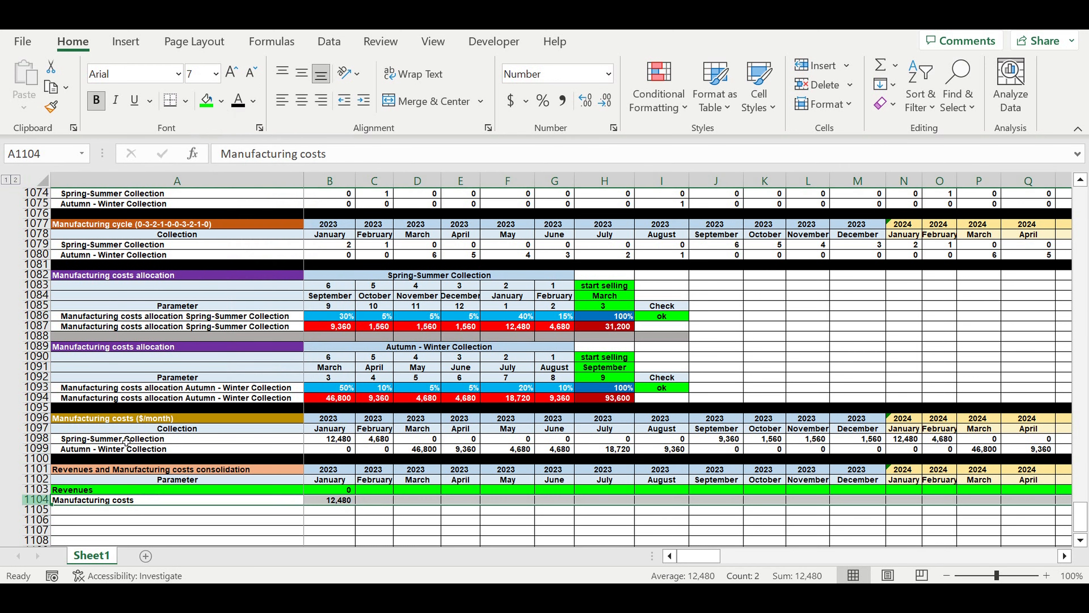
{"action": "left_click", "coordinate": [253, 102]}
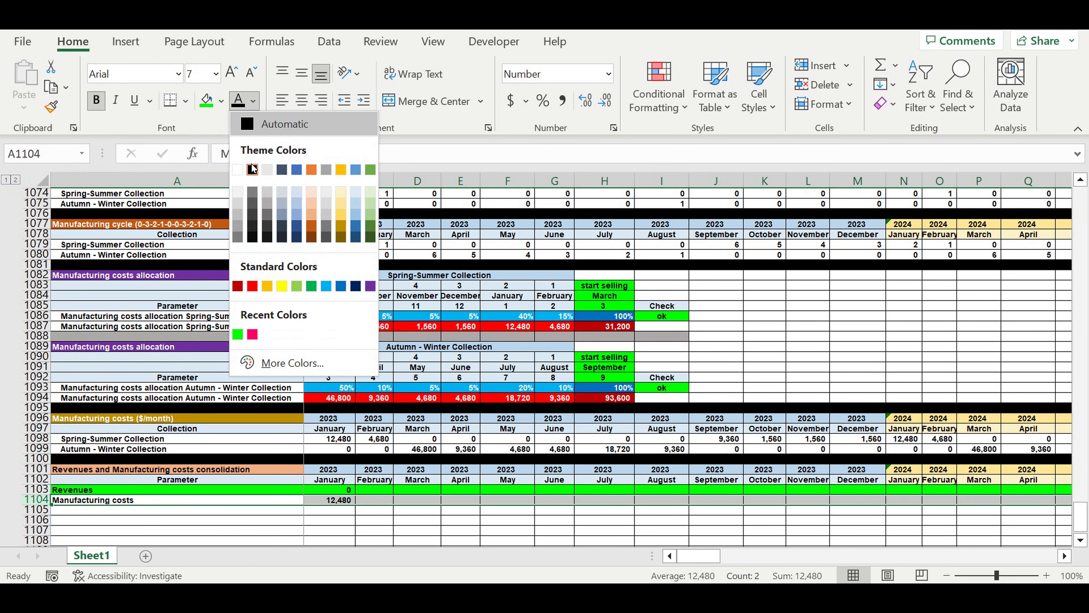
{"action": "left_click", "coordinate": [222, 101]}
{"action": "left_click", "coordinate": [222, 101]}
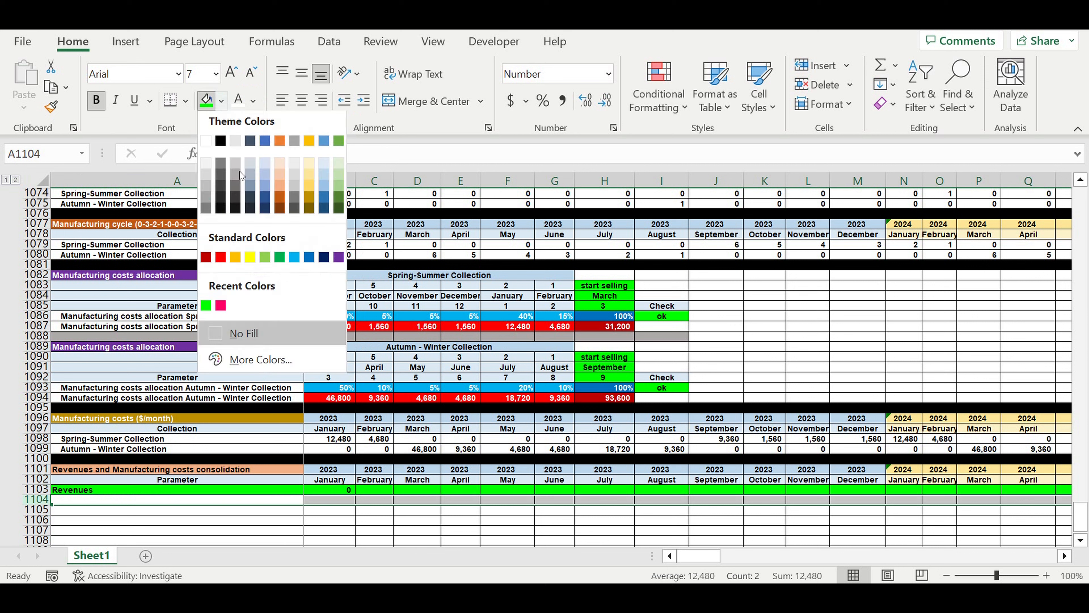
{"action": "left_click", "coordinate": [220, 262]}
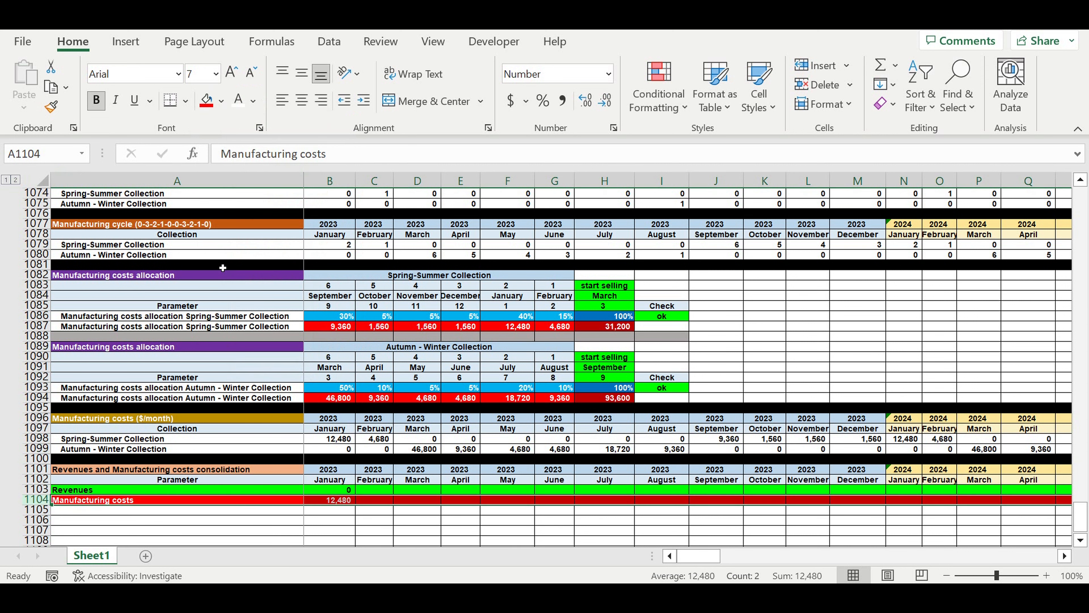
{"action": "left_click", "coordinate": [333, 449]}
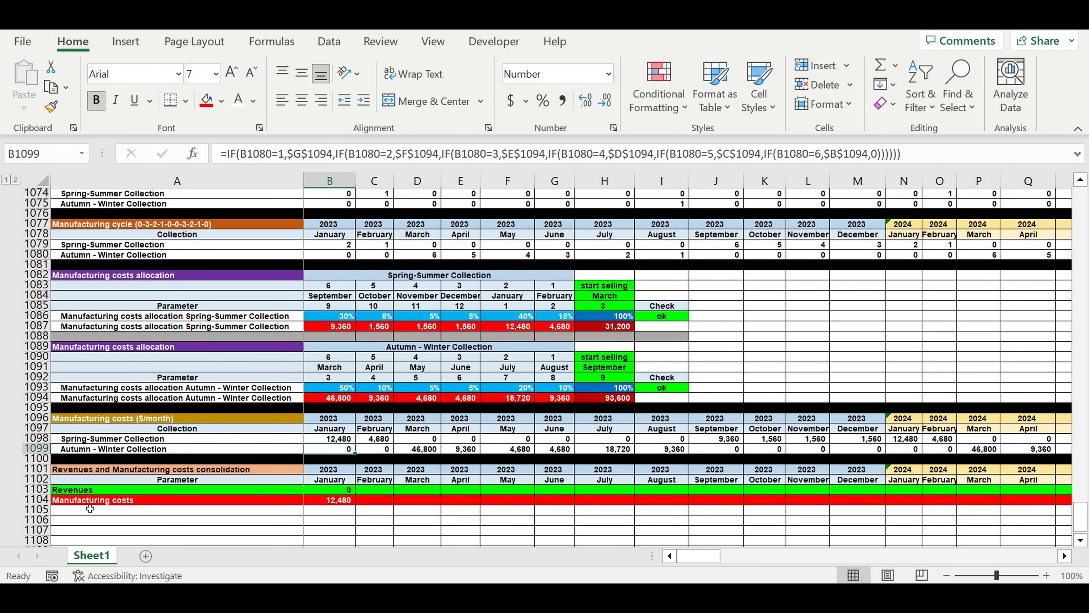
Fill row 1105 black as a separator beneath the consolidation block.
{"action": "left_click", "coordinate": [42, 515]}
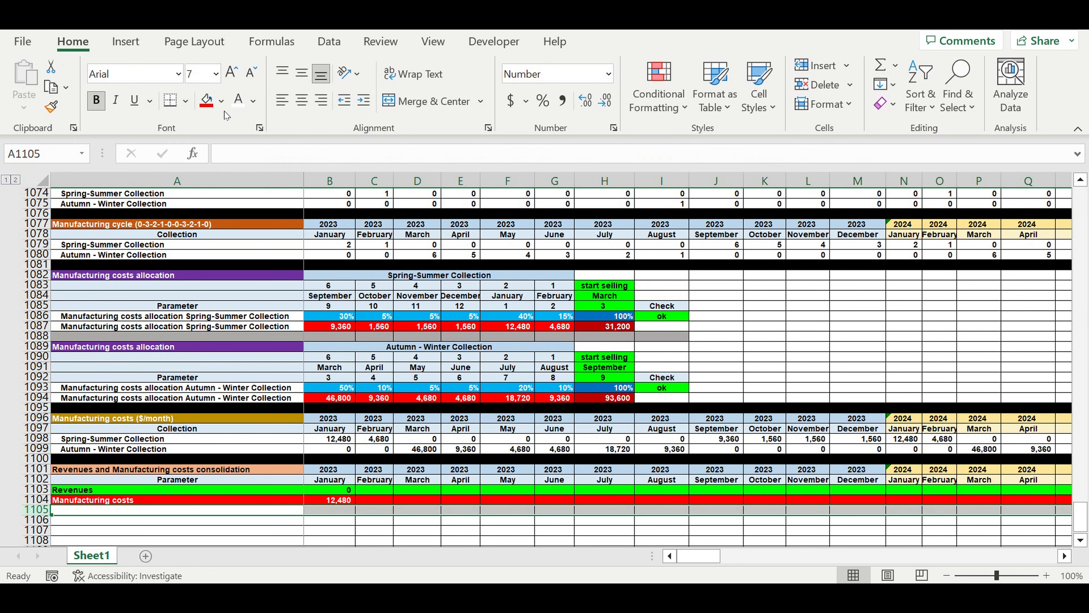
{"action": "left_click", "coordinate": [221, 101]}
{"action": "left_click", "coordinate": [221, 144]}
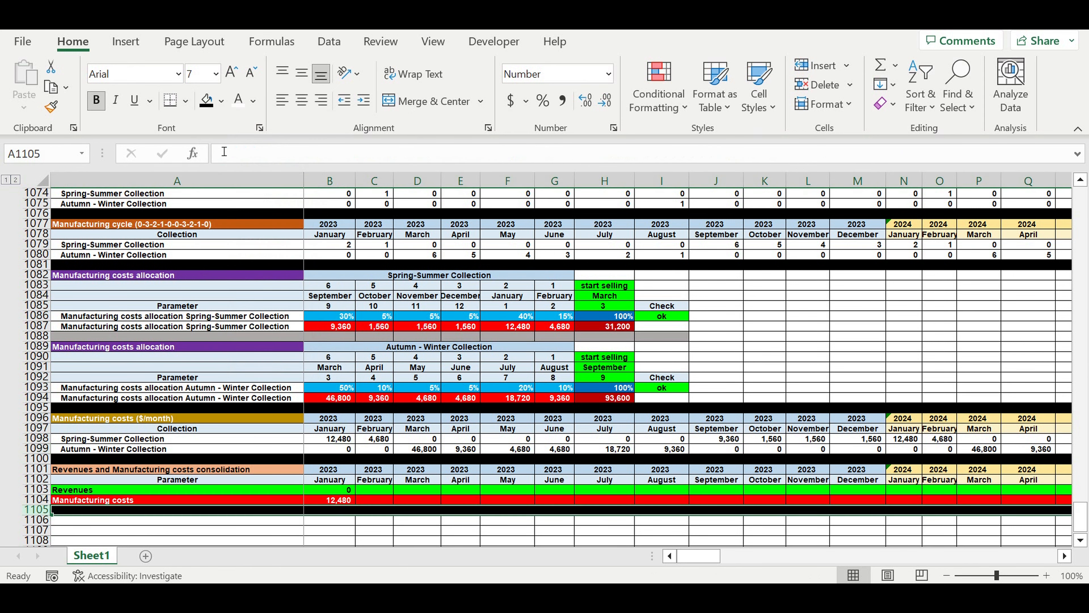
{"action": "left_click", "coordinate": [196, 357]}
Indent the Revenues and Manufacturing costs labels in A1103:A1104 by one level.
{"action": "mouse_move", "coordinate": [90, 494]}
{"action": "left_mouse_down"}
{"action": "mouse_move", "coordinate": [108, 484]}
{"action": "mouse_move", "coordinate": [85, 503]}
{"action": "left_mouse_up"}
{"action": "left_click", "coordinate": [363, 100]}
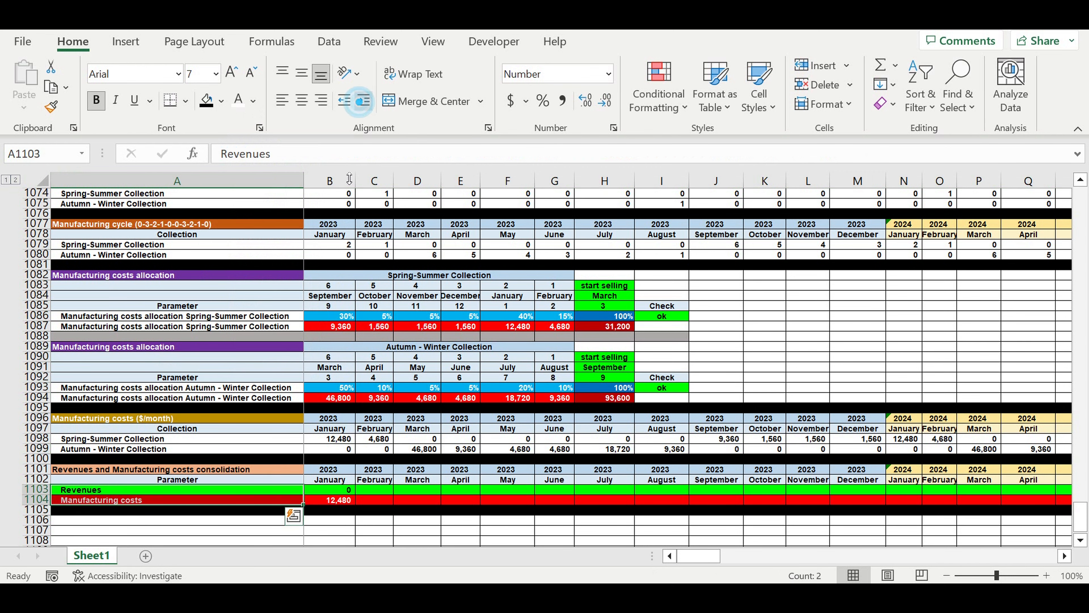
{"action": "left_click", "coordinate": [374, 326]}
Fill the Spring-Summer and Autumn - Winter rows 1069:1070 of the Revenues consolidation block white.
{"action": "scroll", "coordinate": [373, 339], "scroll_direction": "up", "scroll_amount": 3}
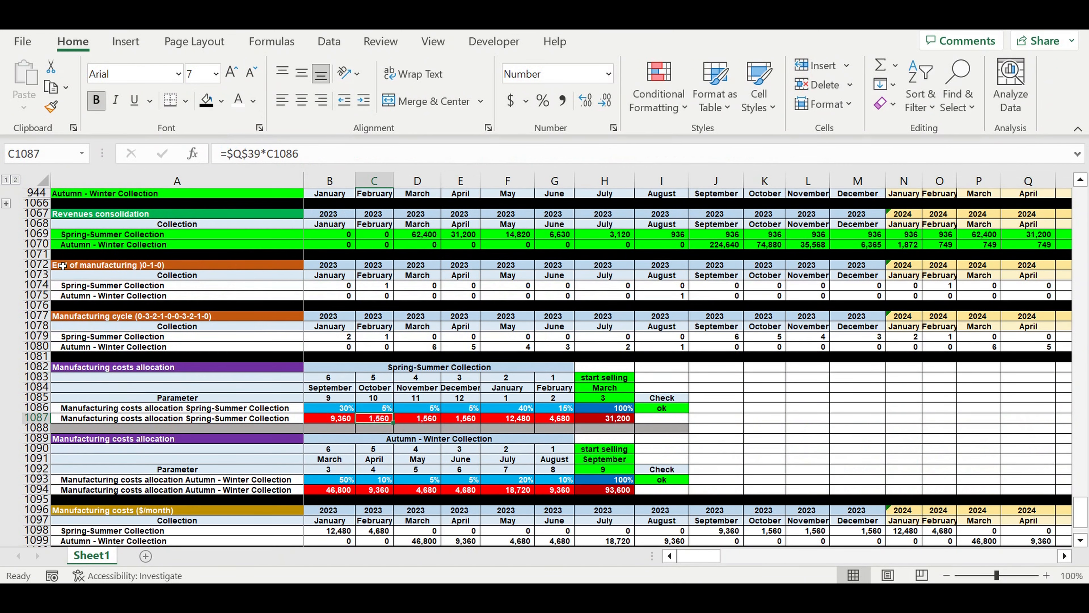
{"action": "left_click_drag", "start_coordinate": [47, 235], "coordinate": [46, 245]}
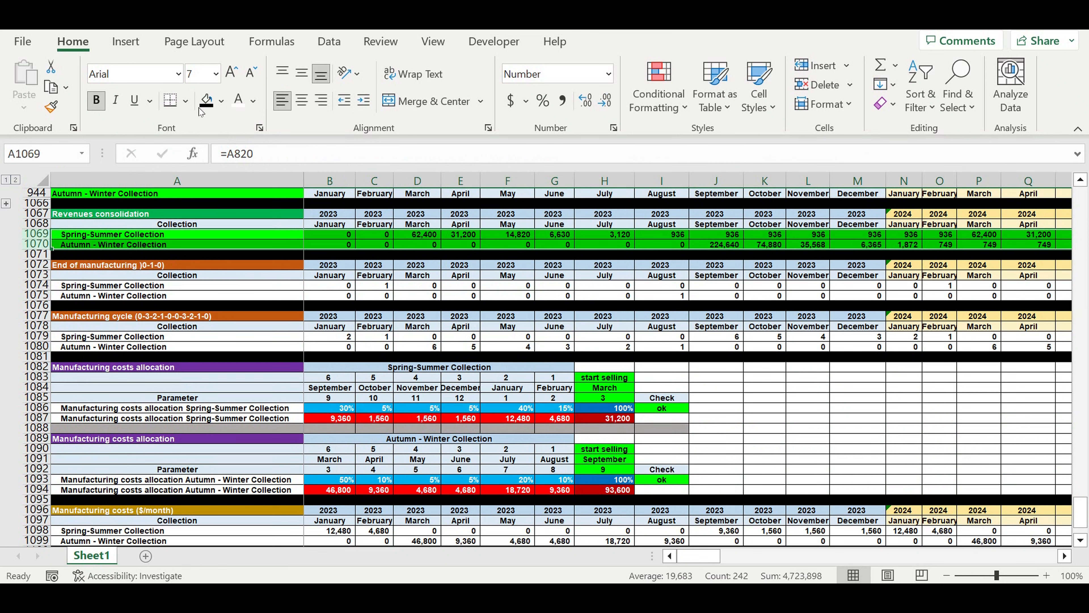
{"action": "left_click", "coordinate": [223, 108]}
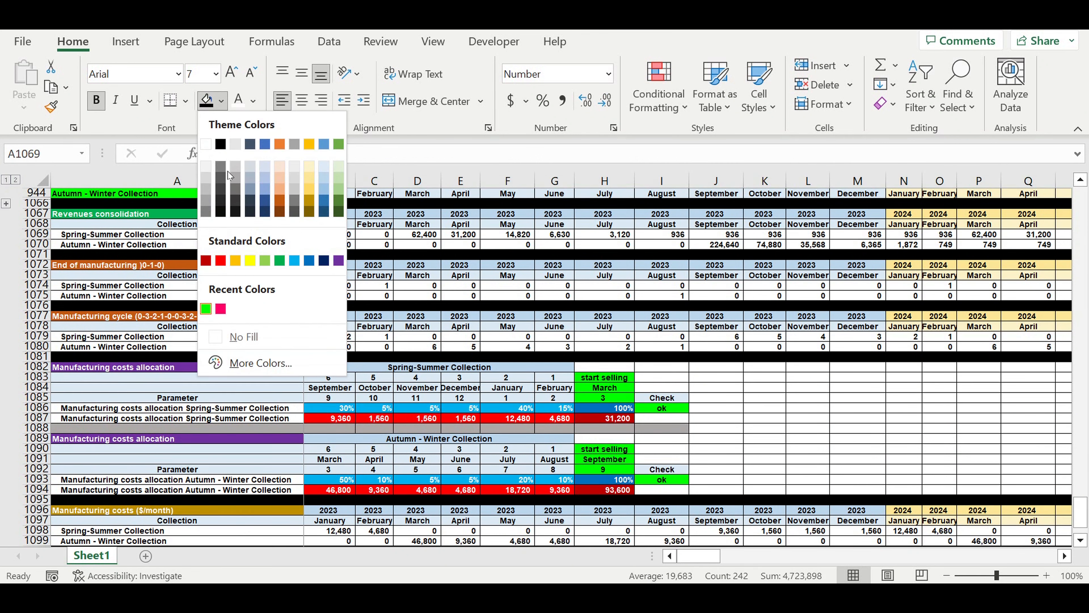
{"action": "left_click", "coordinate": [207, 142]}
Copy the Revenues and Manufacturing costs formulas in B1103:B1104 across all months through December 2032 in column DQ.
{"action": "scroll", "coordinate": [216, 280], "scroll_direction": "down", "scroll_amount": 5}
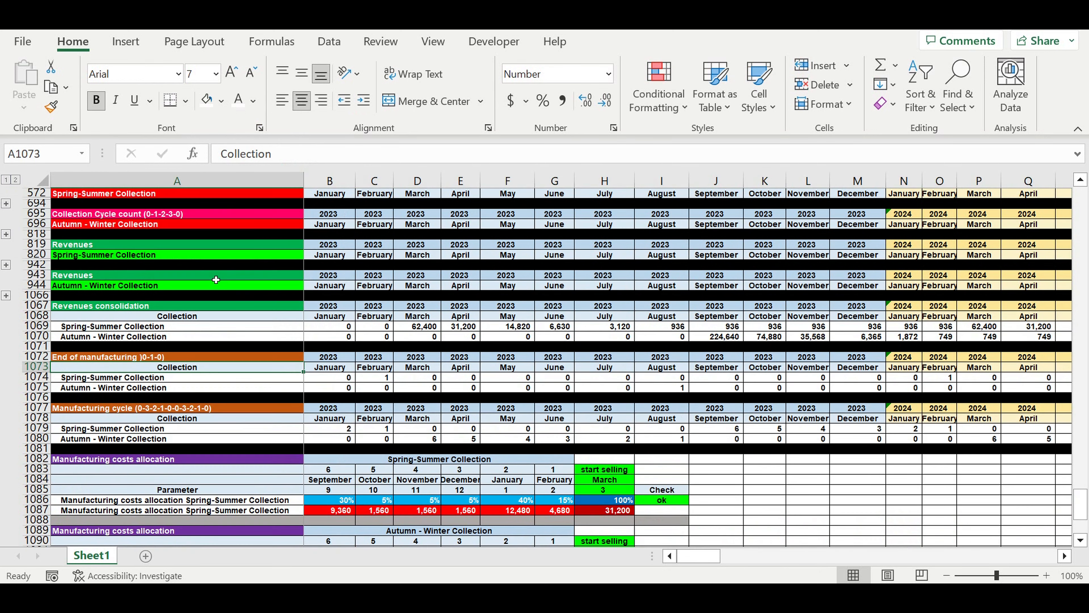
{"action": "scroll", "coordinate": [229, 307], "scroll_direction": "down", "scroll_amount": 3}
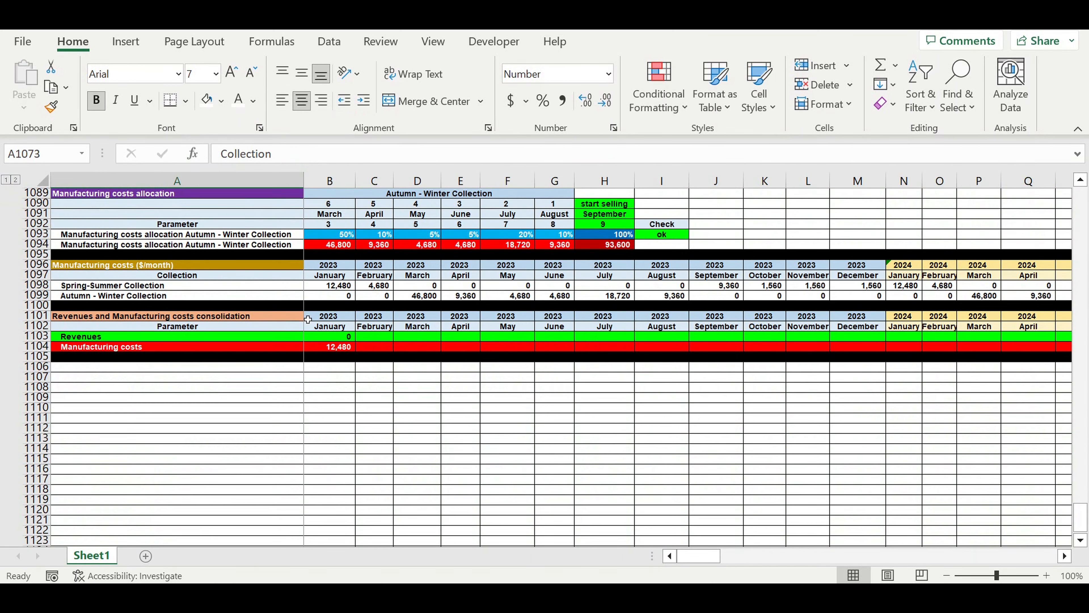
{"action": "left_click_drag", "start_coordinate": [333, 339], "coordinate": [806, 378]}
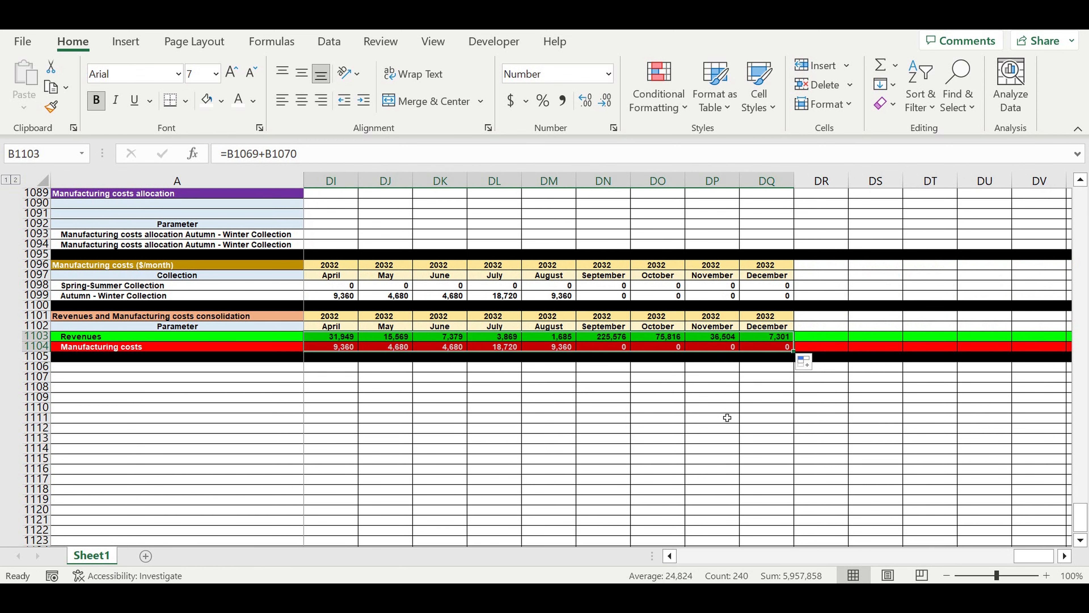
{"action": "left_click", "coordinate": [727, 417]}
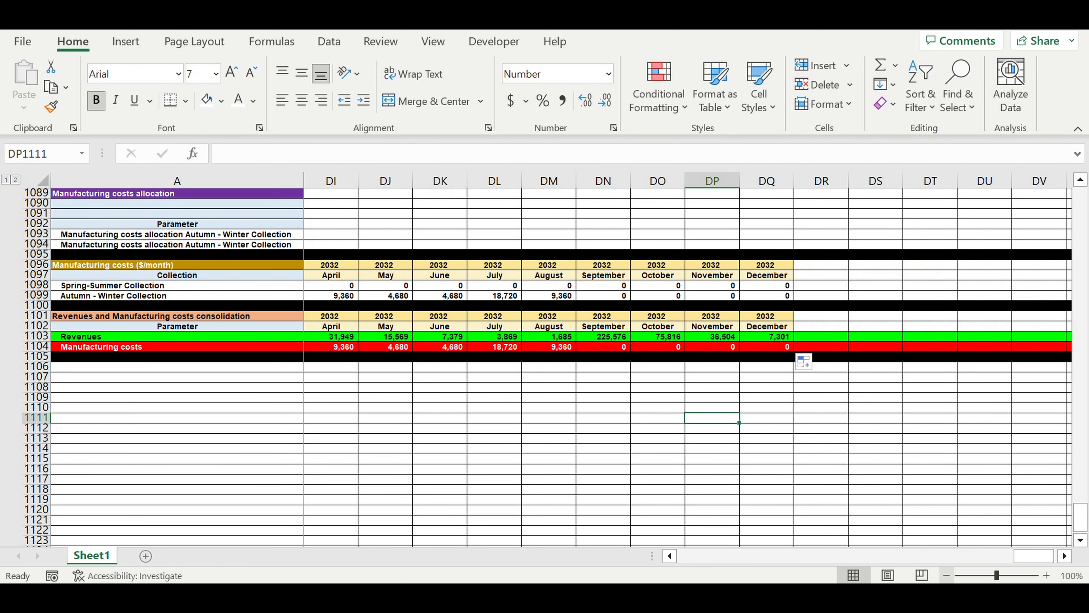
{"action": "left_click_drag", "start_coordinate": [1037, 558], "coordinate": [621, 572]}
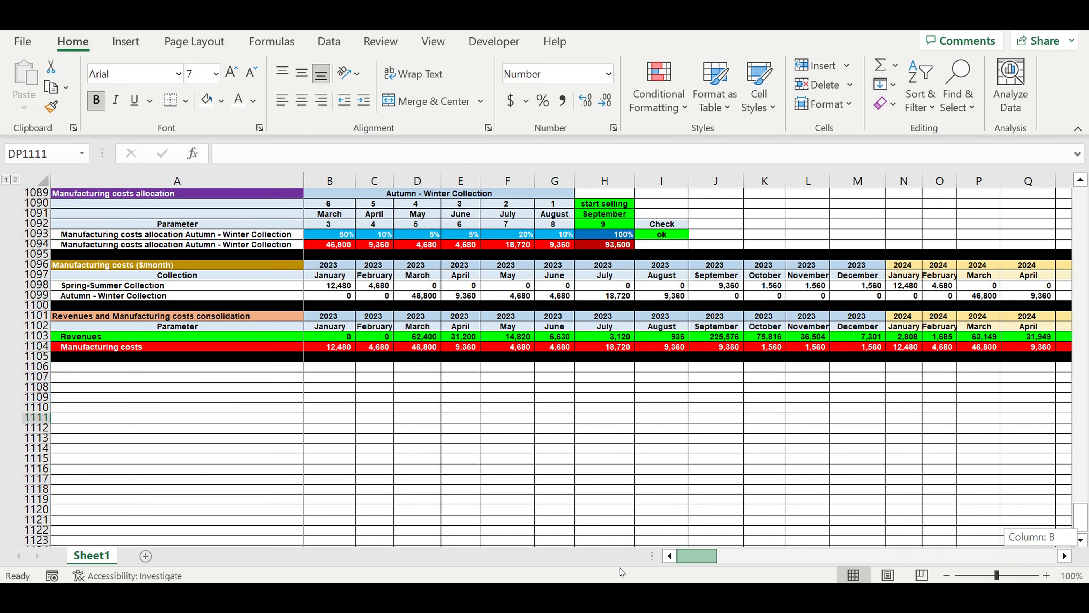
Examine the monthly manufacturing cost allocation percentages of the Spring-Summer collection in B1086:G1086 and the Autumn - Winter collection in B1093:G1093.
{"action": "left_click", "coordinate": [419, 459]}
{"action": "scroll", "coordinate": [421, 469], "scroll_direction": "up", "scroll_amount": 4}
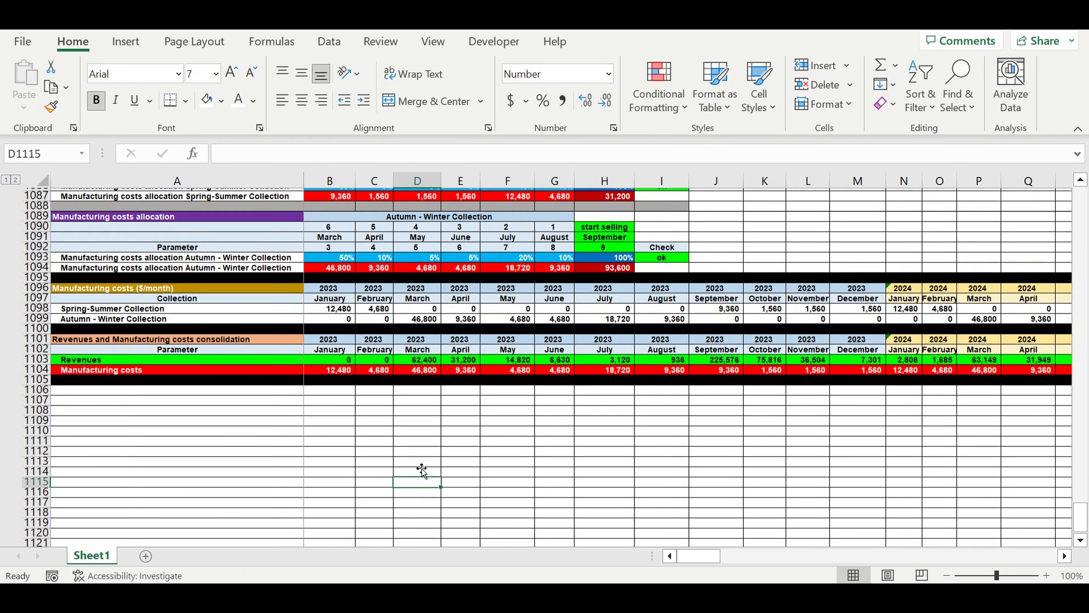
{"action": "scroll", "coordinate": [420, 467], "scroll_direction": "up", "scroll_amount": 1}
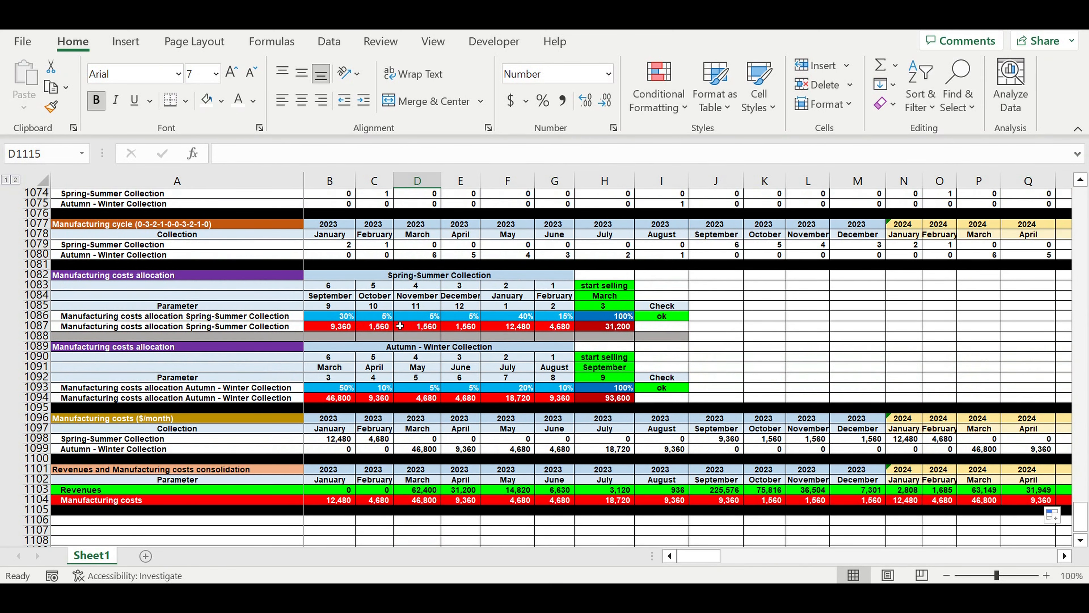
{"action": "left_click", "coordinate": [348, 320]}
{"action": "left_click_drag", "start_coordinate": [348, 319], "coordinate": [557, 318]}
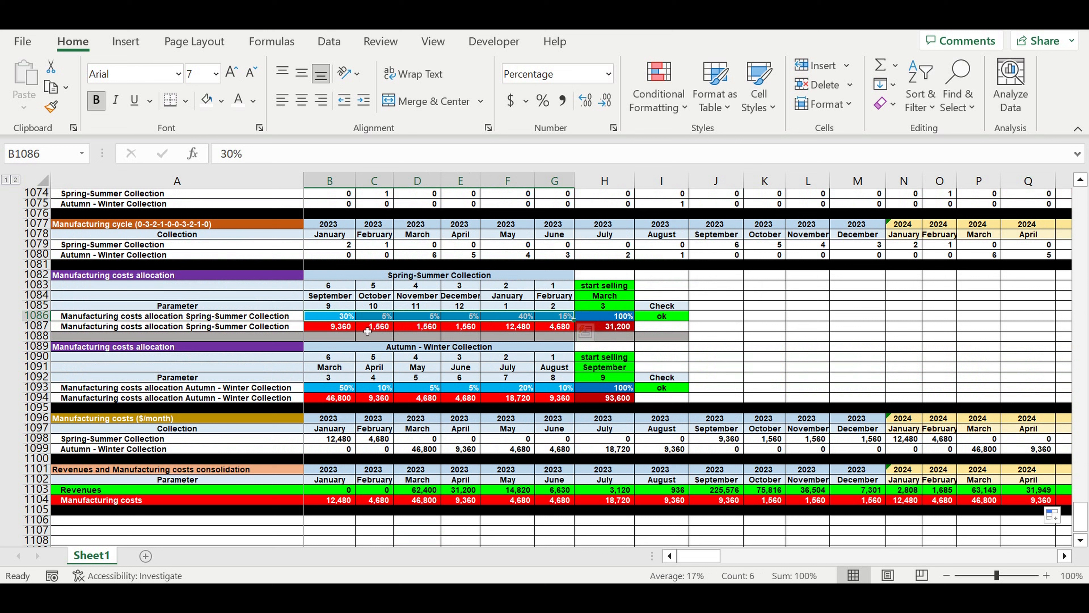
{"action": "left_click_drag", "start_coordinate": [332, 320], "coordinate": [568, 322]}
{"action": "left_click", "coordinate": [408, 276]}
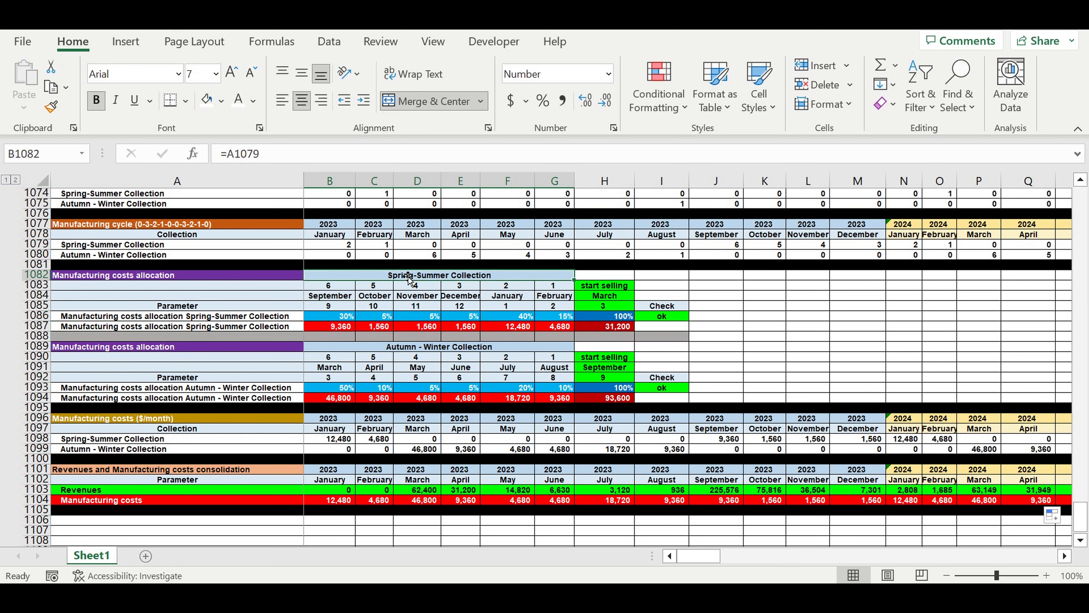
{"action": "left_click", "coordinate": [382, 350]}
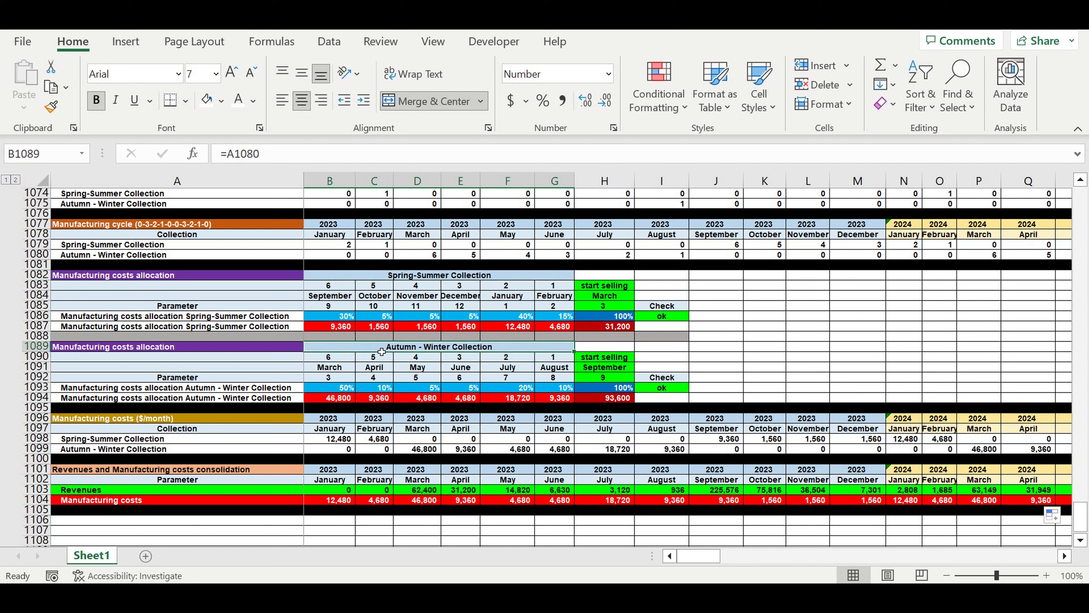
{"action": "left_click", "coordinate": [326, 390]}
{"action": "left_click_drag", "start_coordinate": [325, 390], "coordinate": [567, 391]}
{"action": "left_click", "coordinate": [718, 379]}
{"action": "scroll", "coordinate": [720, 375], "scroll_direction": "down", "scroll_amount": 1}
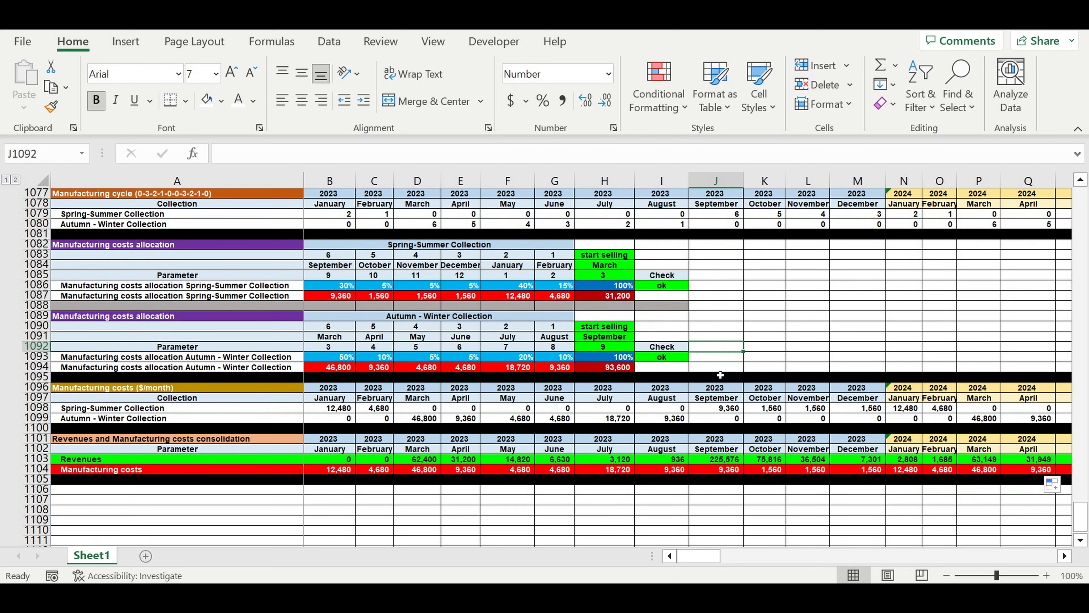
Test the Autumn - Winter allocation check by changing the August share in G1093 to 9% and restoring it to 10%.
{"action": "left_click", "coordinate": [555, 360]}
{"action": "type", "text": "9"}
{"action": "key", "text": "Return"}
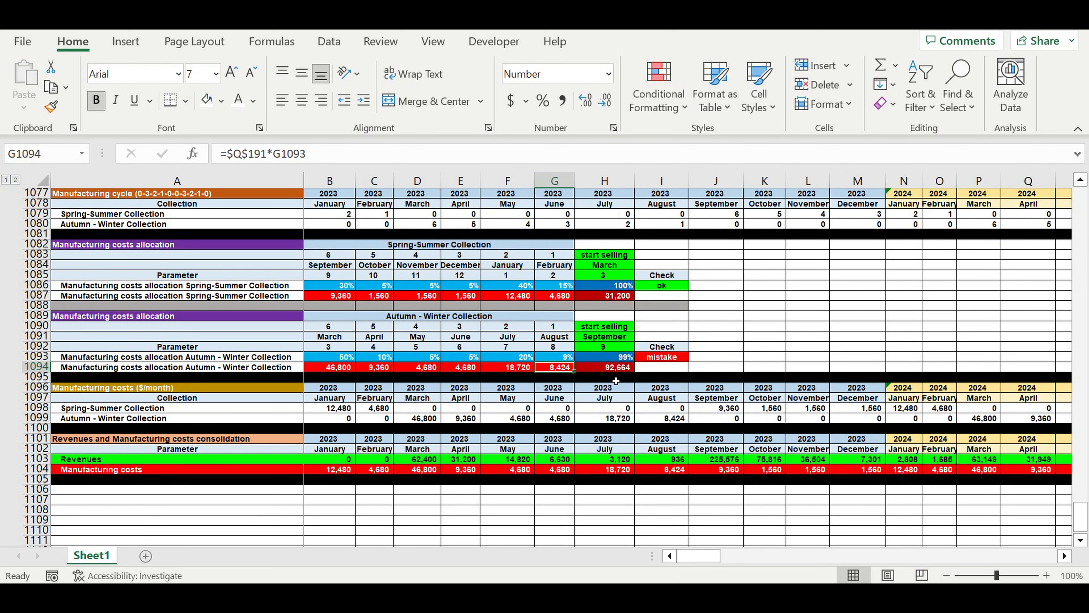
{"action": "key", "text": "Up"}
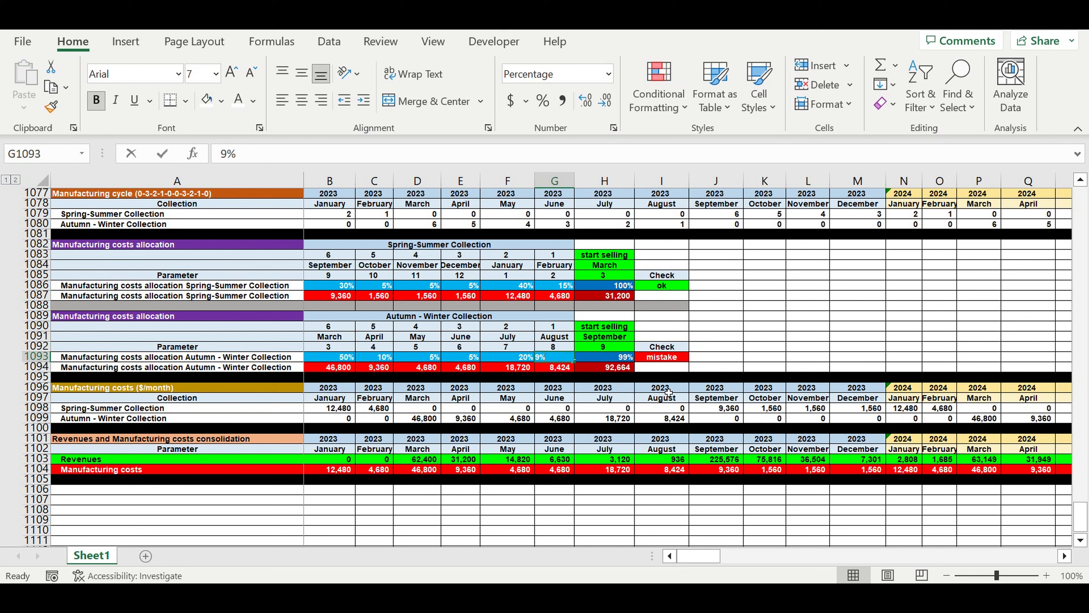
{"action": "type", "text": "10"}
{"action": "key", "text": "Return"}
{"action": "left_click", "coordinate": [789, 337]}
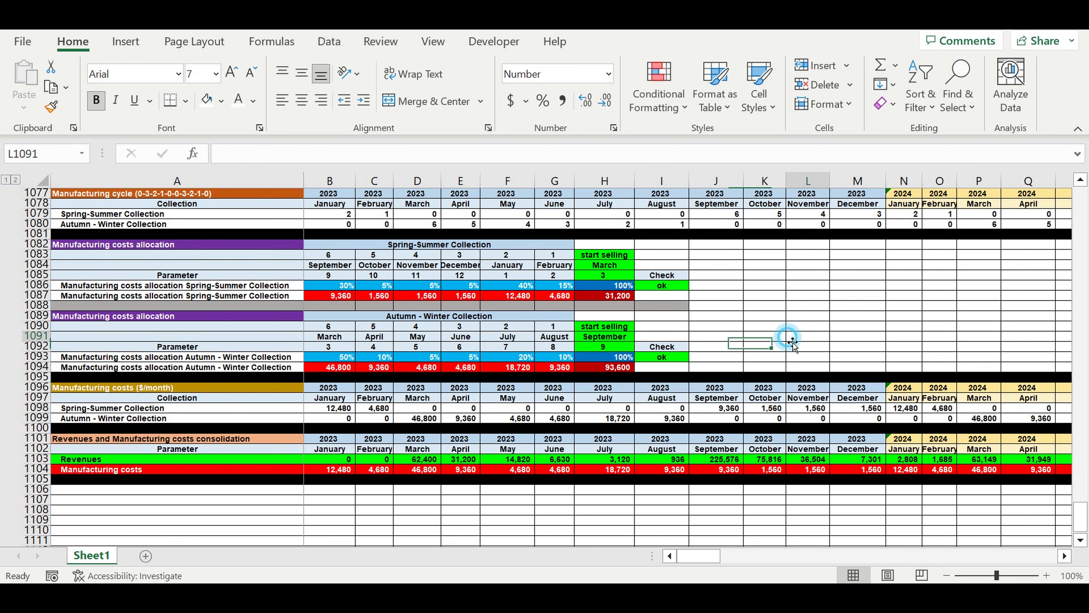
{"action": "left_click", "coordinate": [727, 469]}
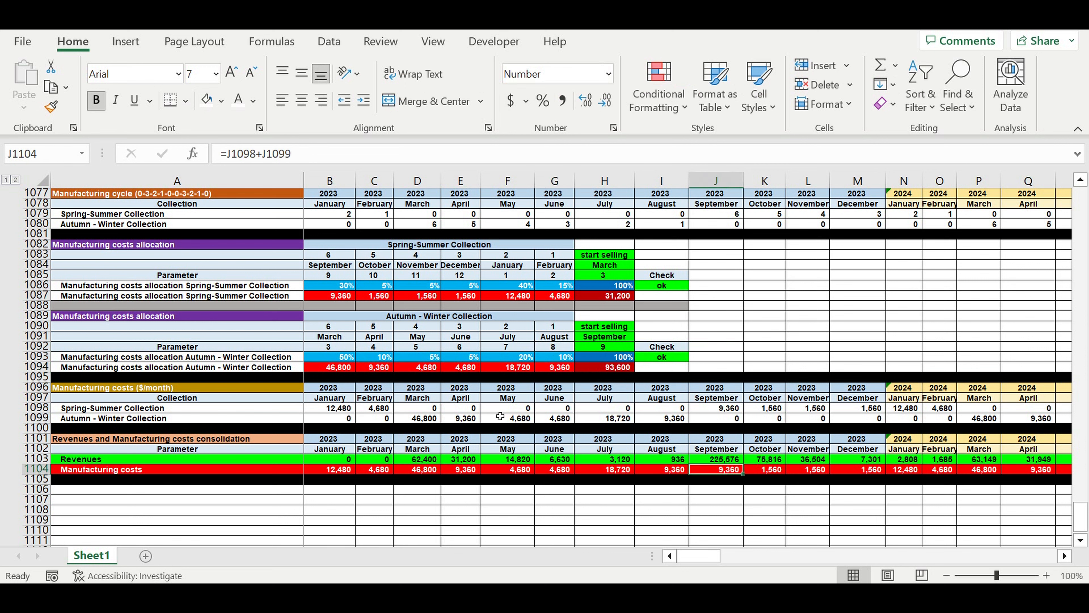